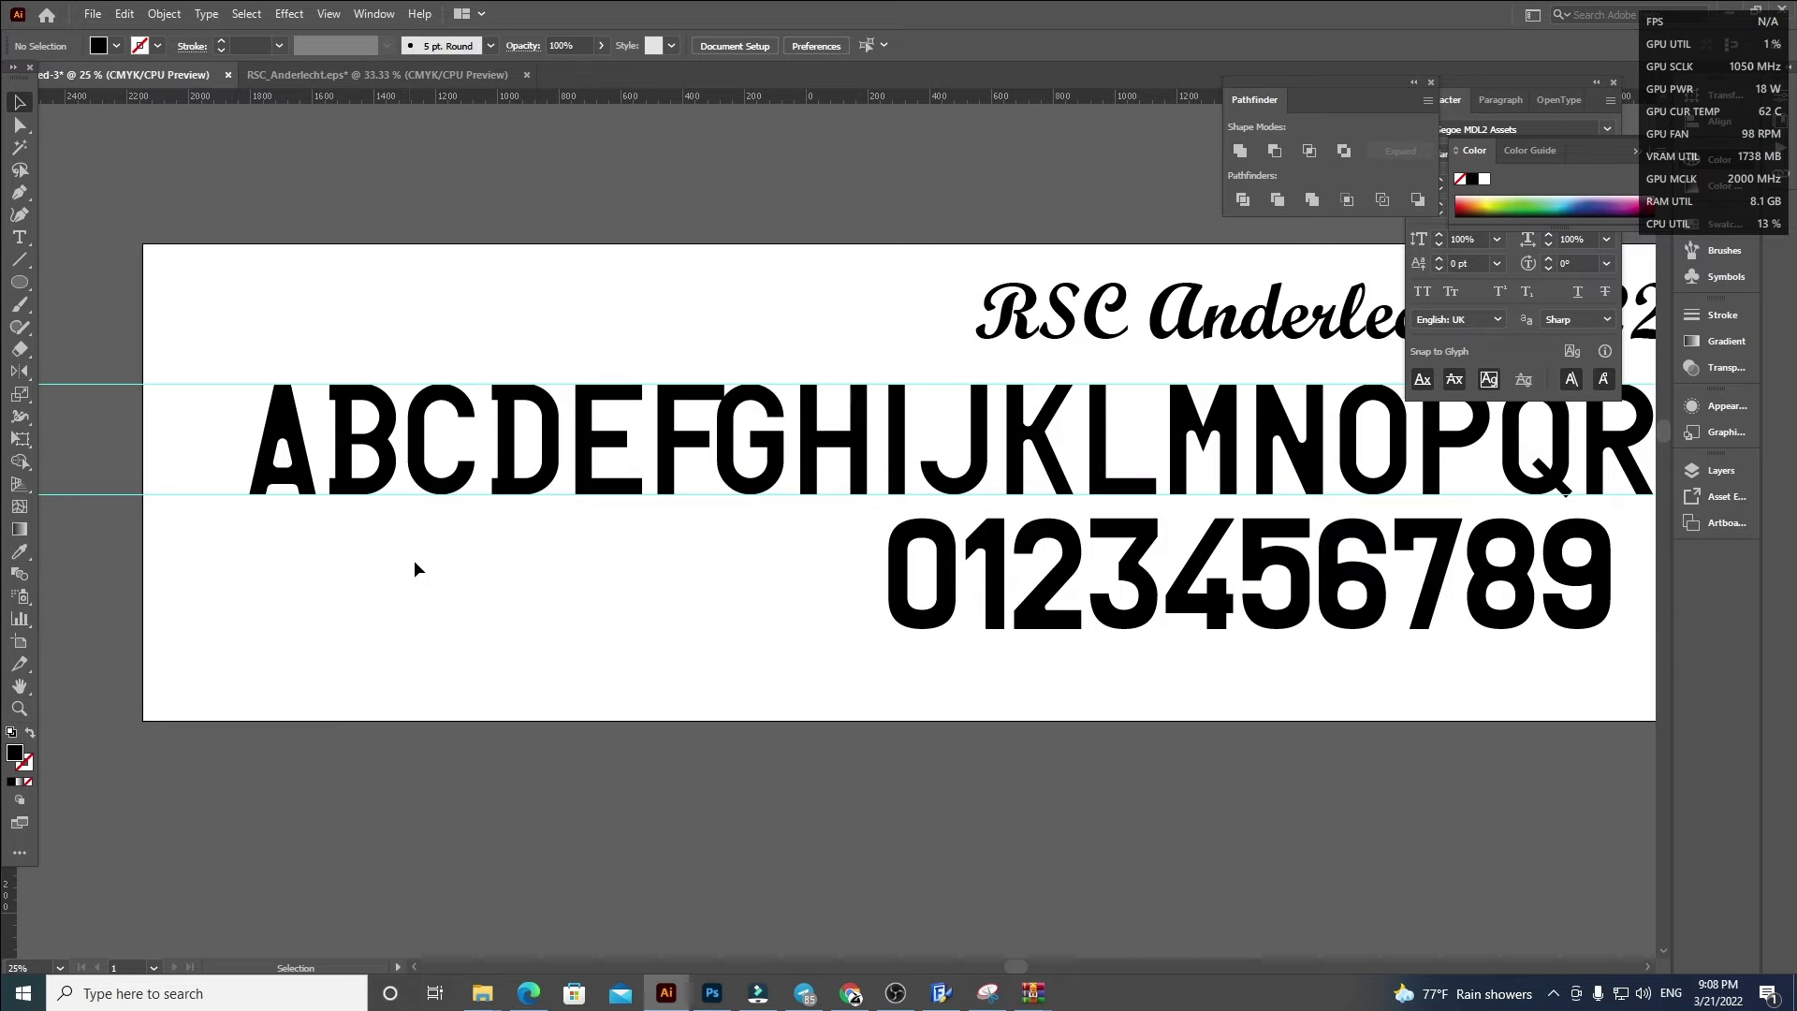
Step: Copy the letters A to I from the artwork, switch to FontCreator and open glyph A
drag(207, 413, 912, 486)
click(767, 717)
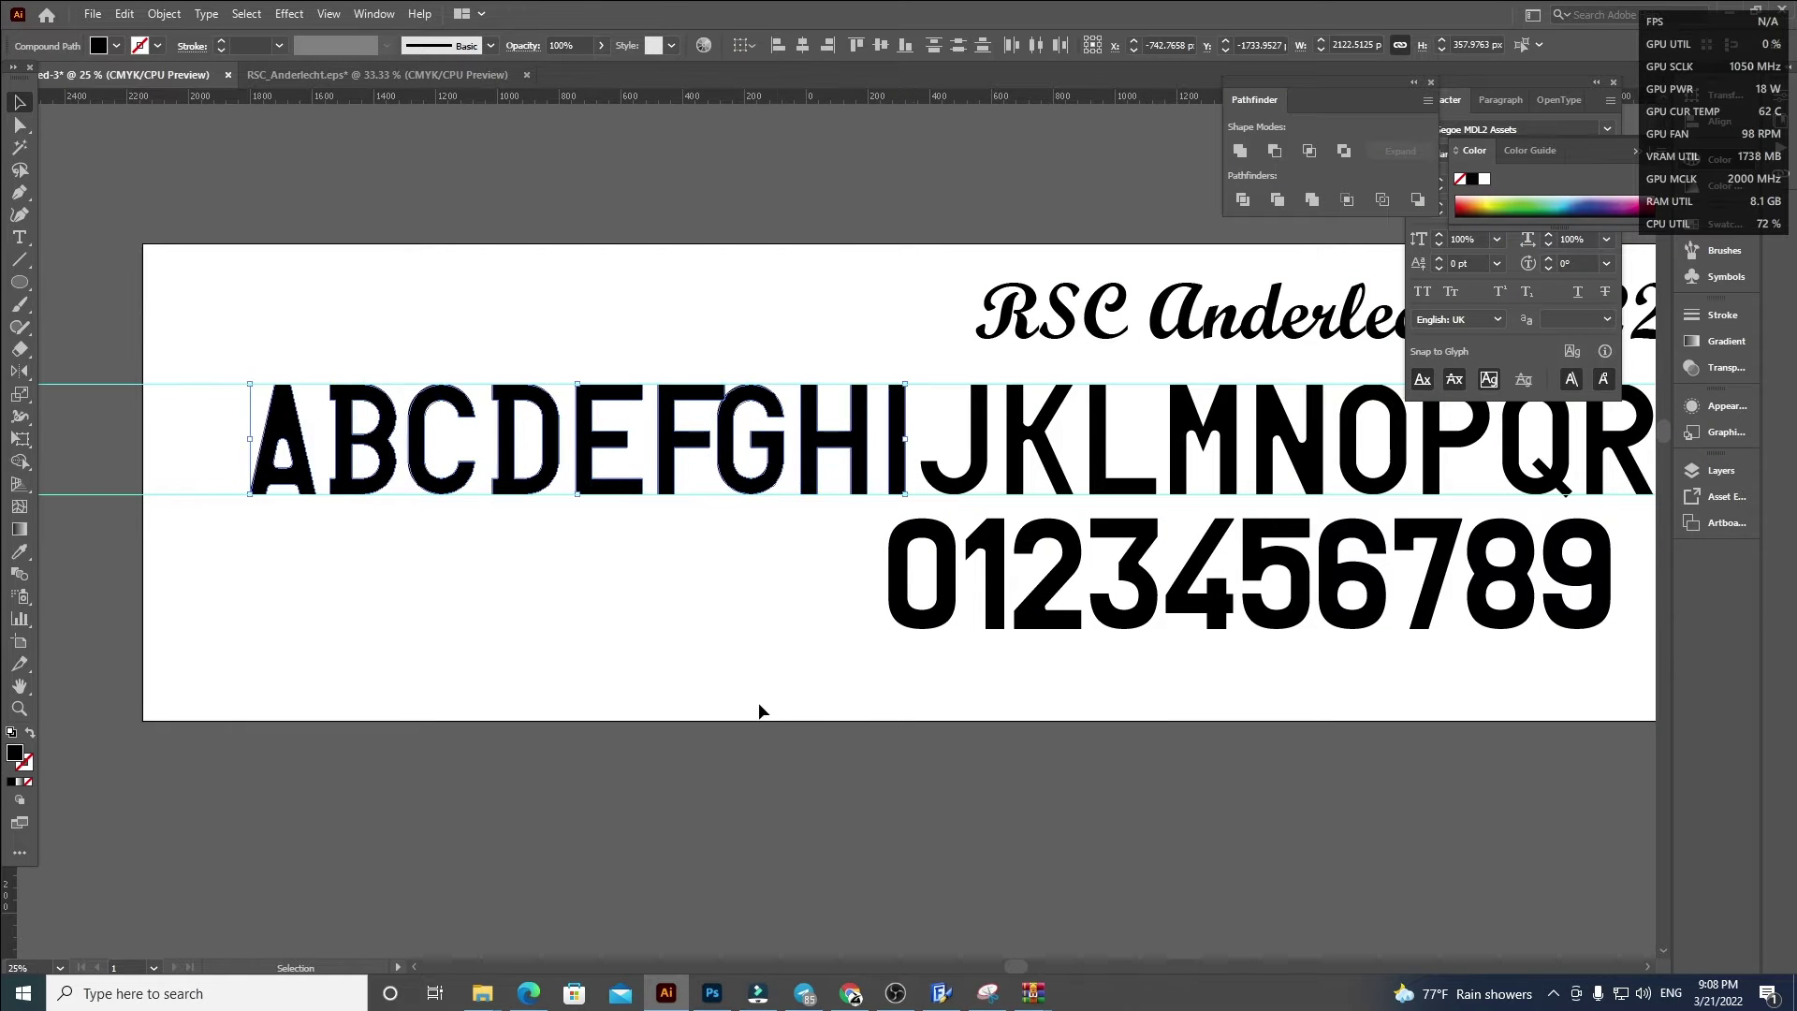
click(940, 990)
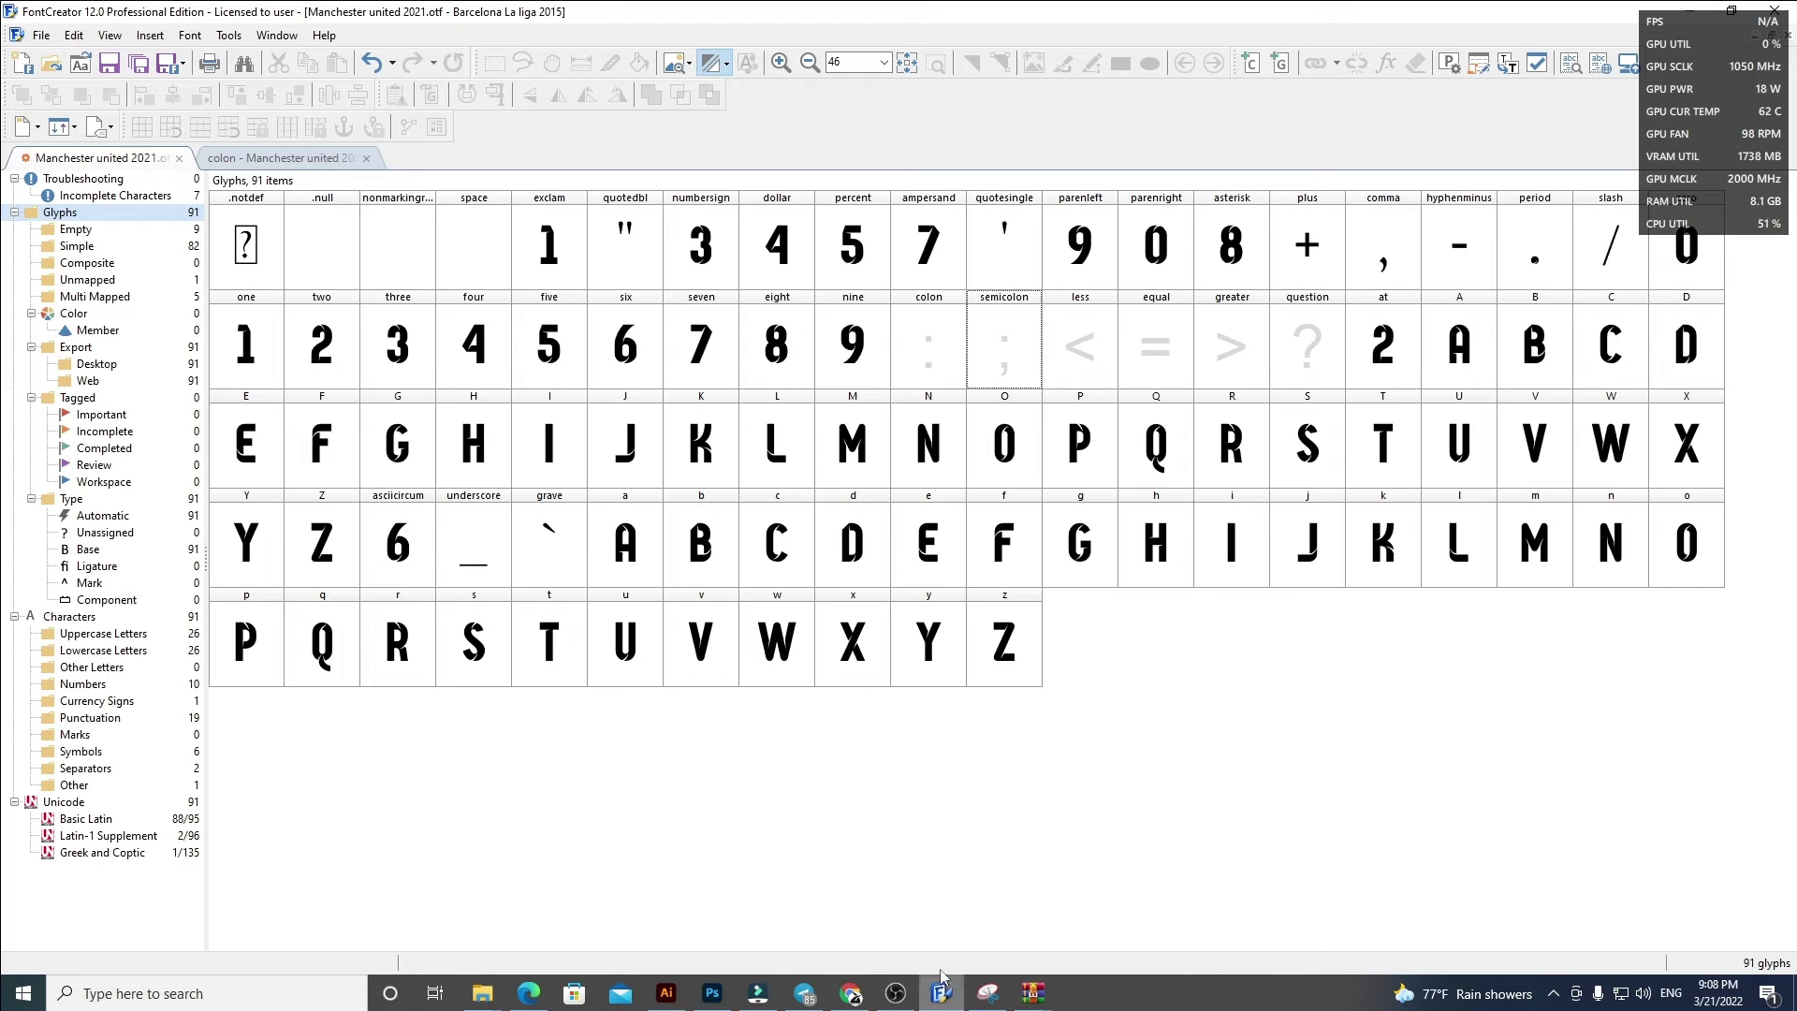
click(1502, 368)
double_click(1460, 349)
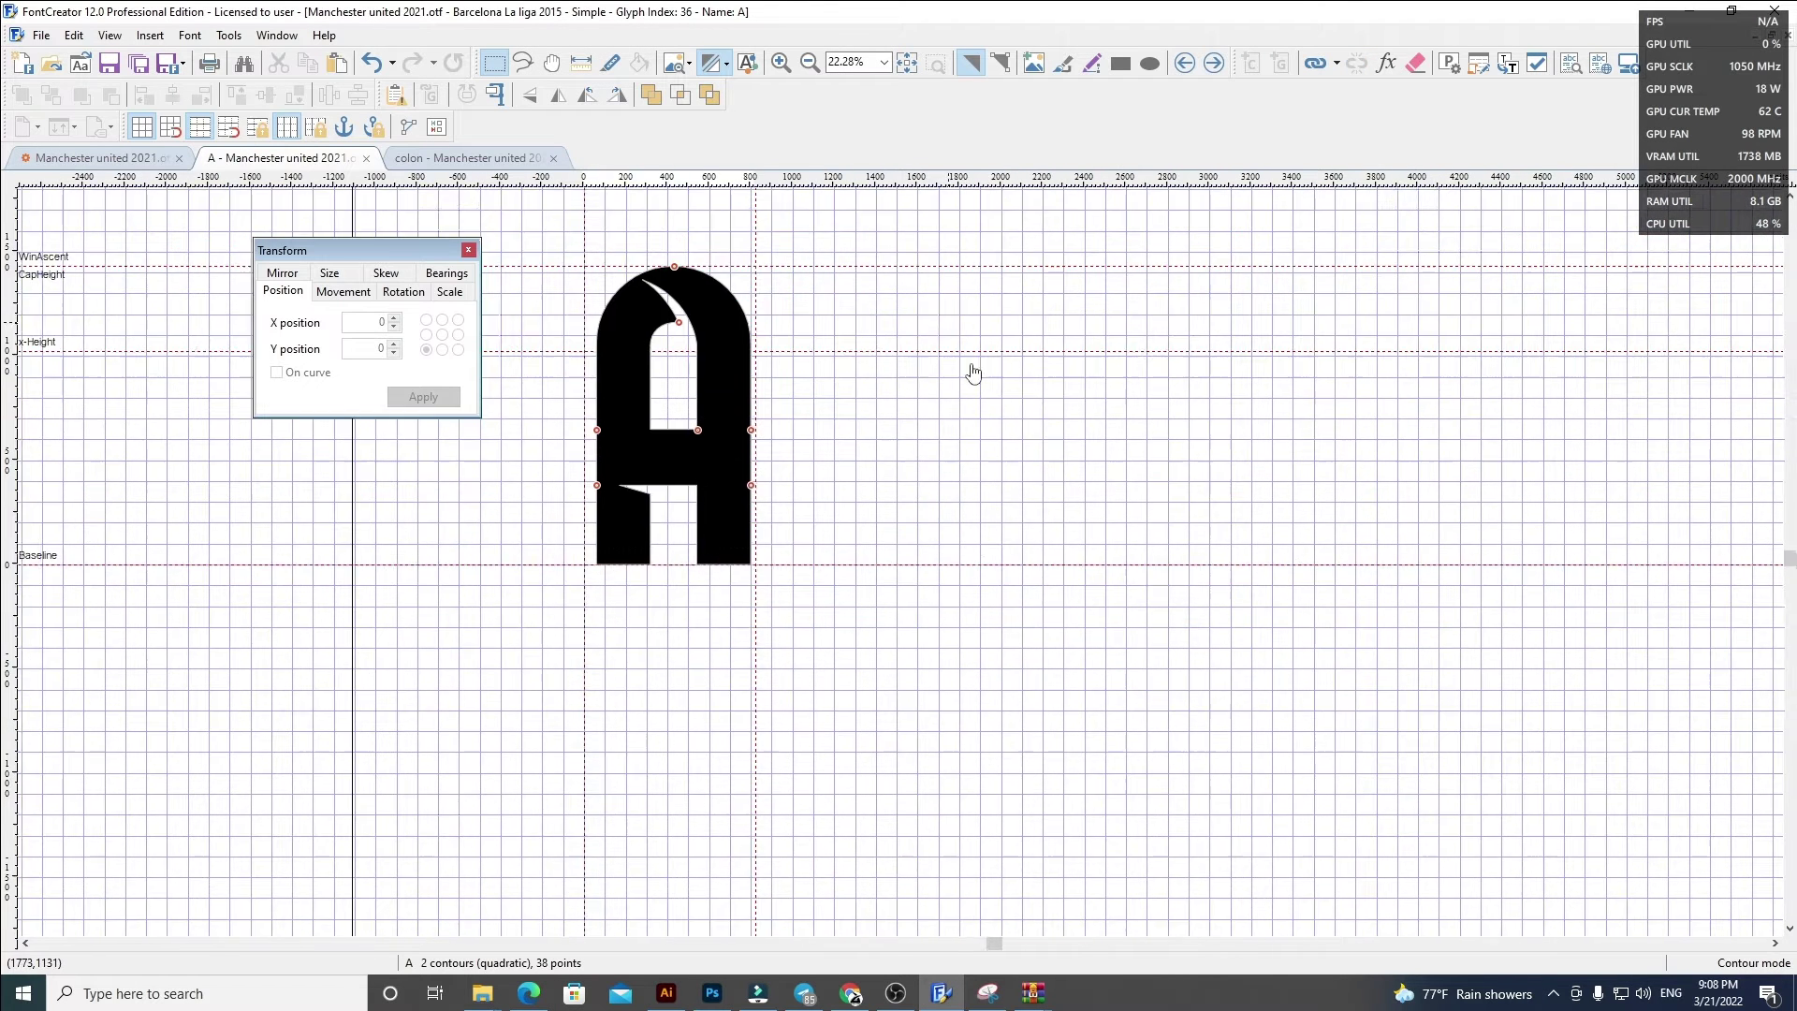
Step: Replace the existing outline in glyph A with the copied letters A to I
drag(971, 366, 1025, 432)
key(ctrl+a)
key(Delete)
key(ctrl+v)
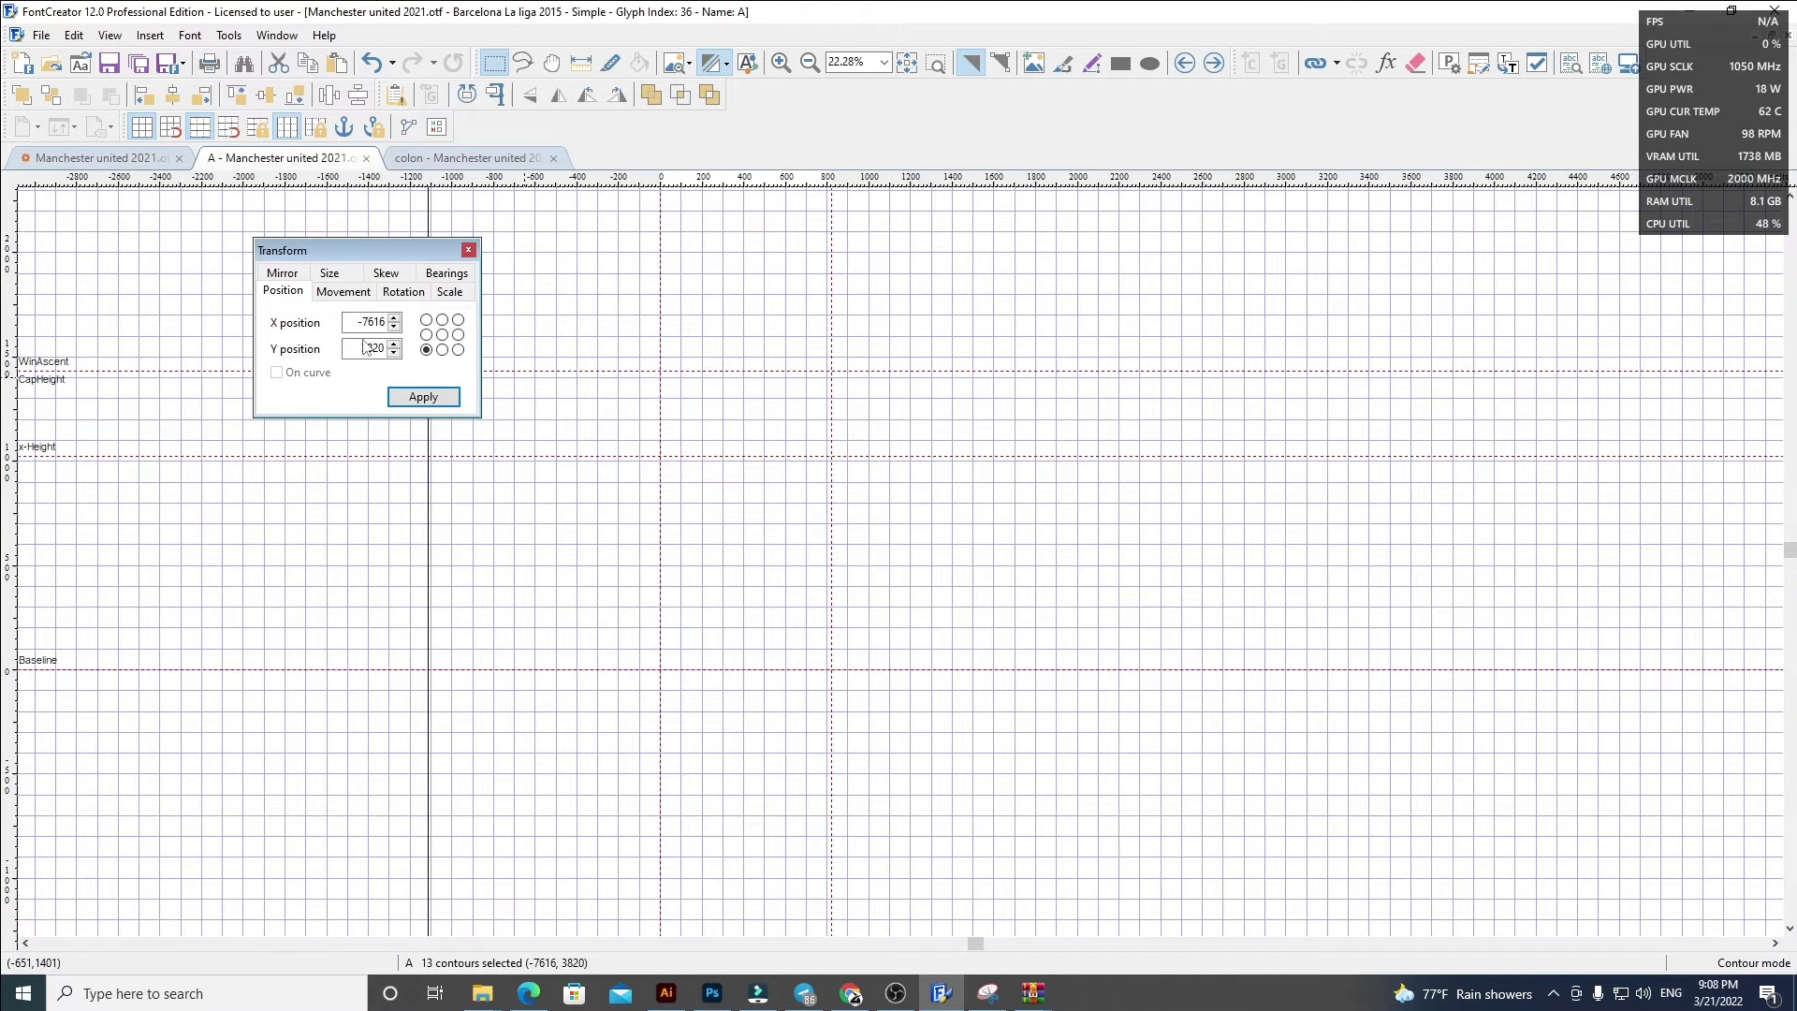
Step: Position the pasted letters at X 60 and Y 0
text(0)
key(Return)
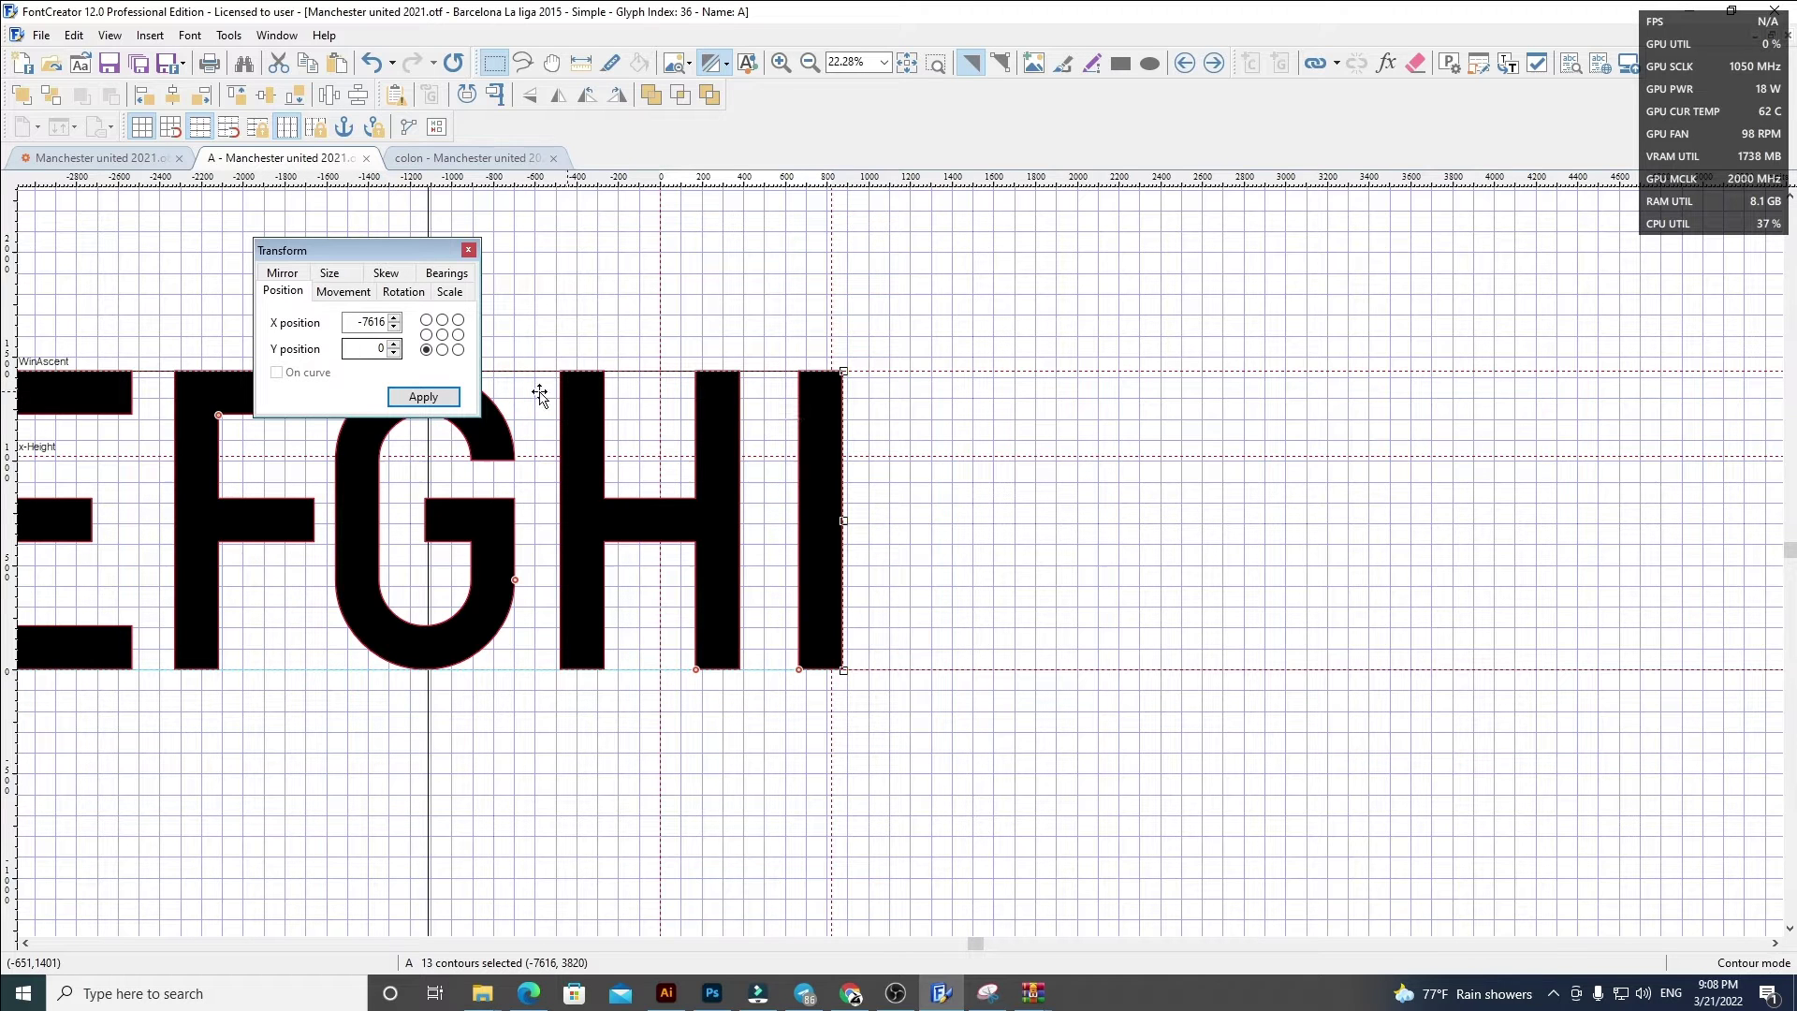
key(shift+Tab)
text(60)
key(Return)
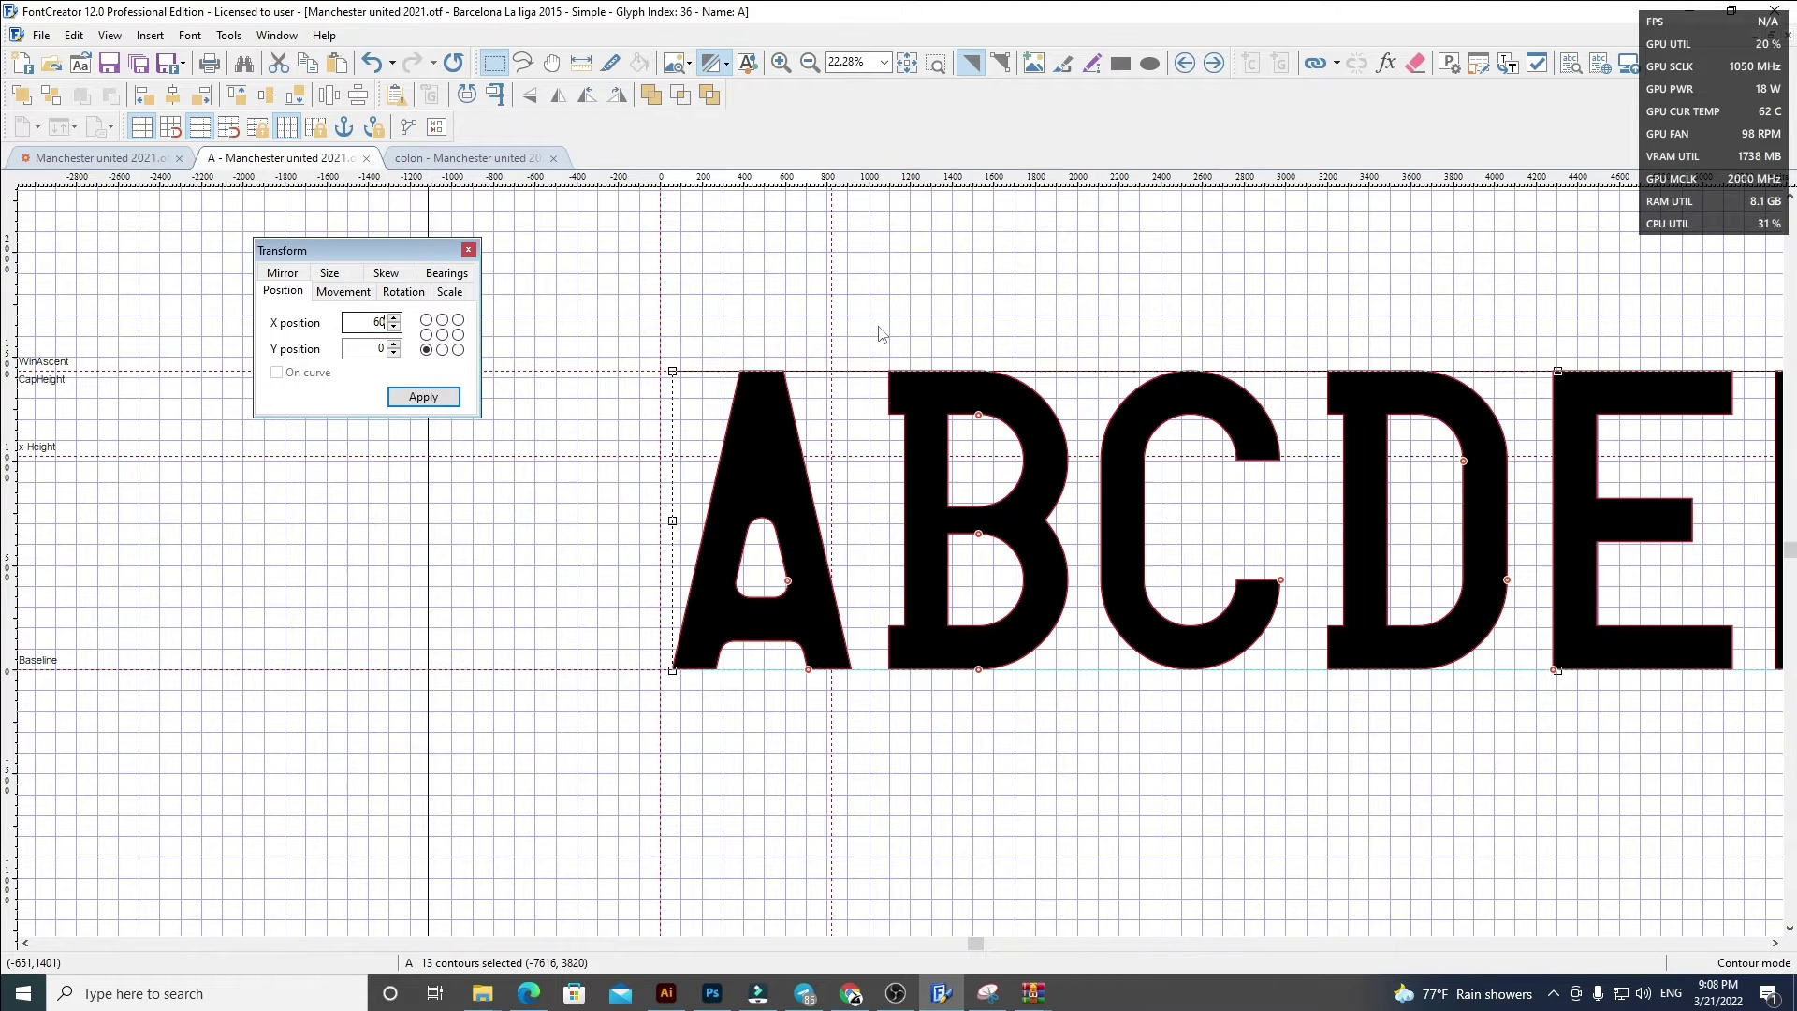
Step: Move glyph A's advance width line just past the letter's right edge and cut the letters B to I
click(850, 354)
drag(831, 355, 860, 354)
scroll(419, 526, down, 3)
drag(1522, 748, 651, 335)
key(Delete)
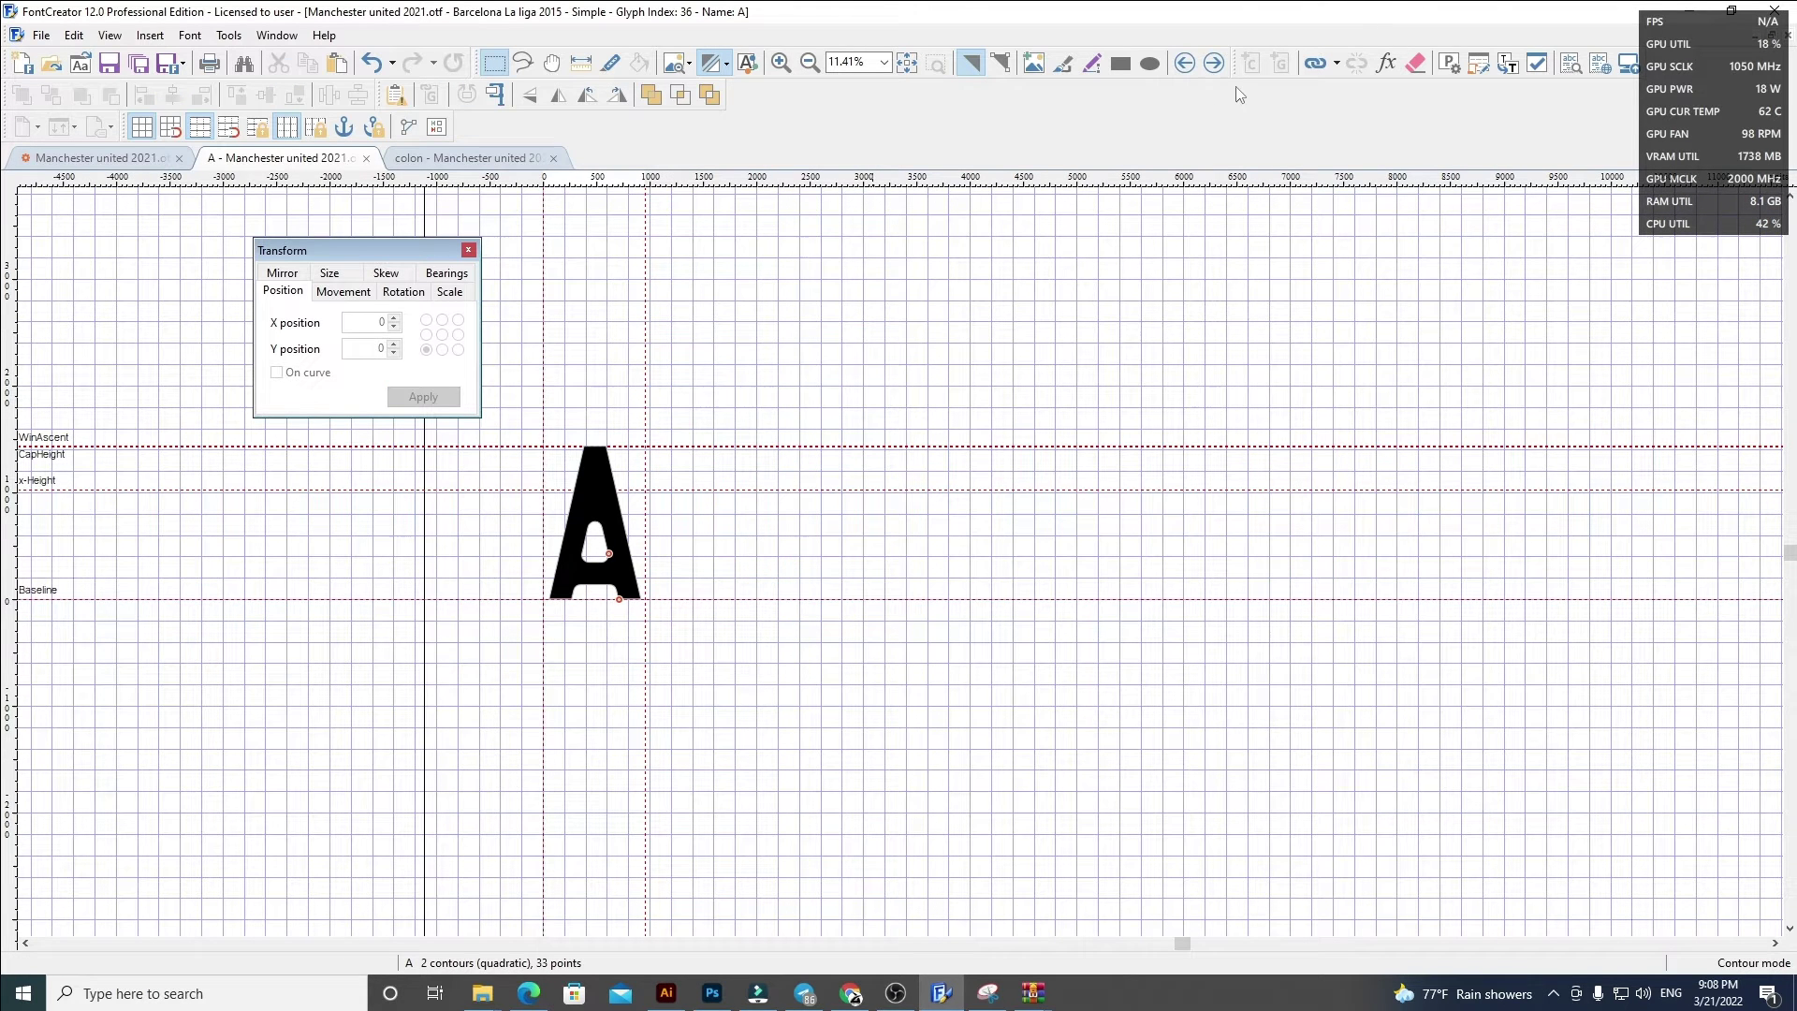
Step: Replace the outline in glyph B with the cut letters B to I and set their X position to 60
click(1214, 64)
key(ctrl+a)
key(Delete)
key(ctrl+v)
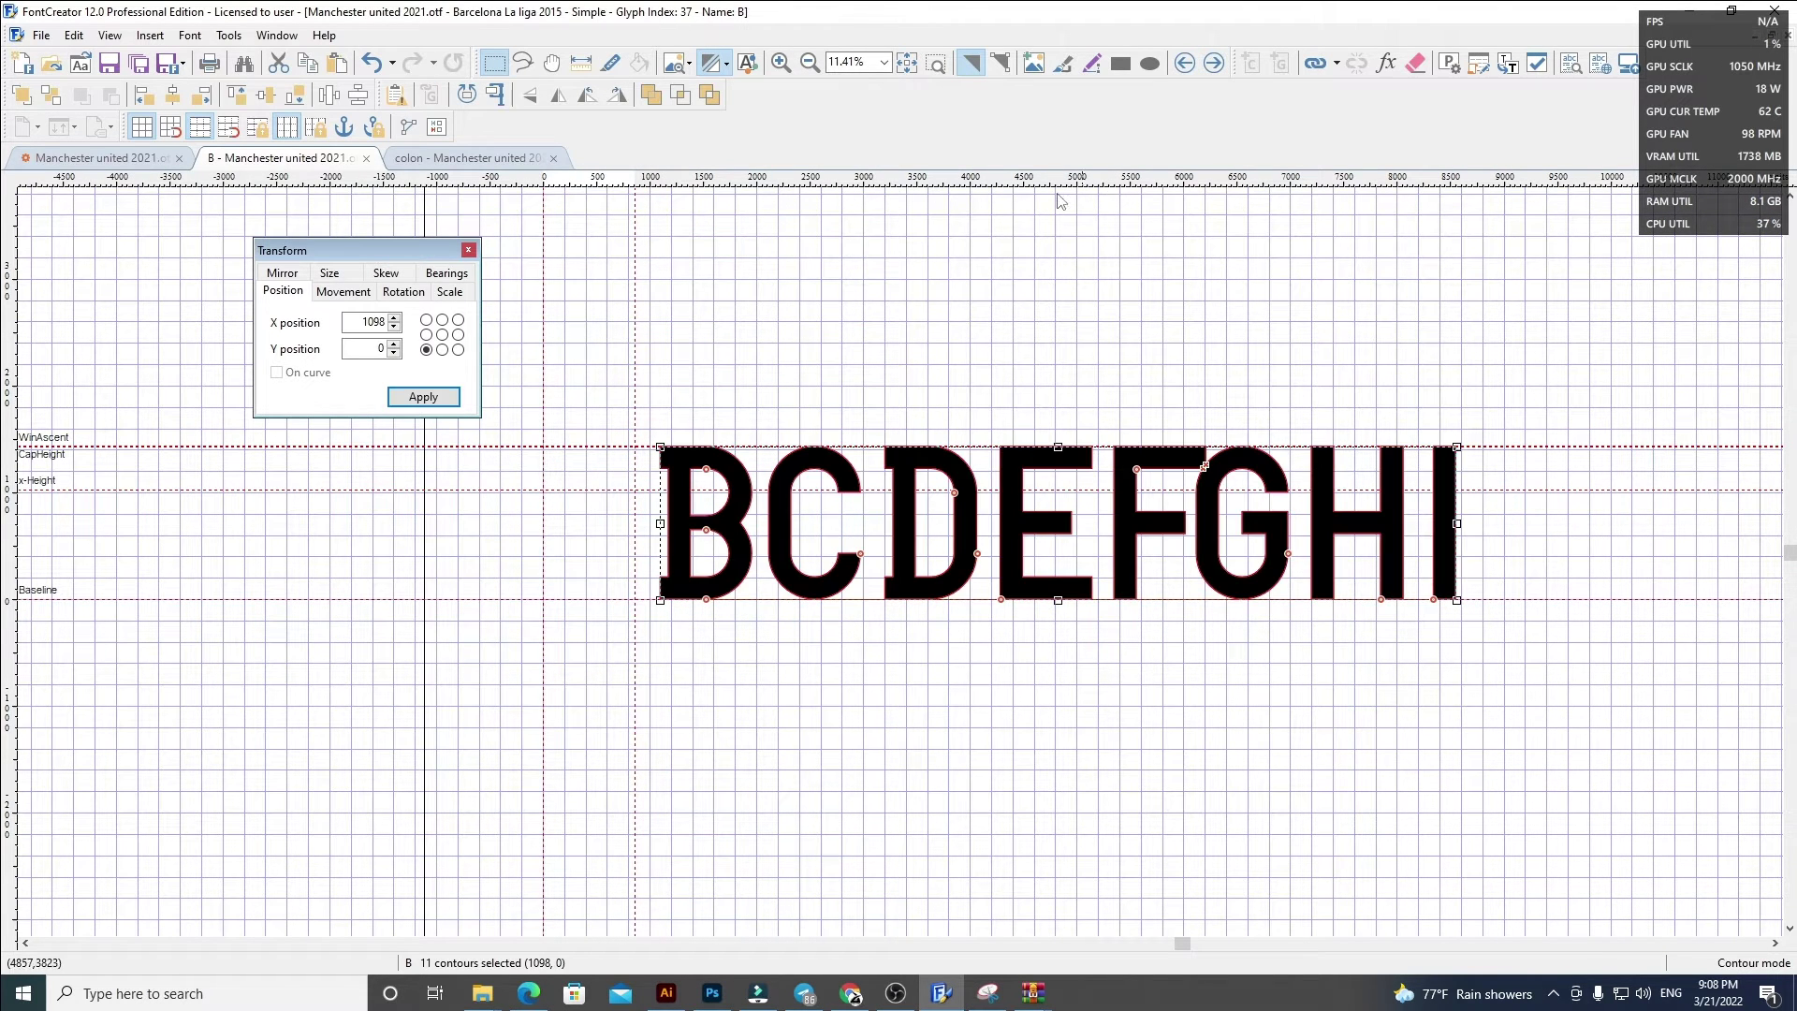
text(60)
key(Return)
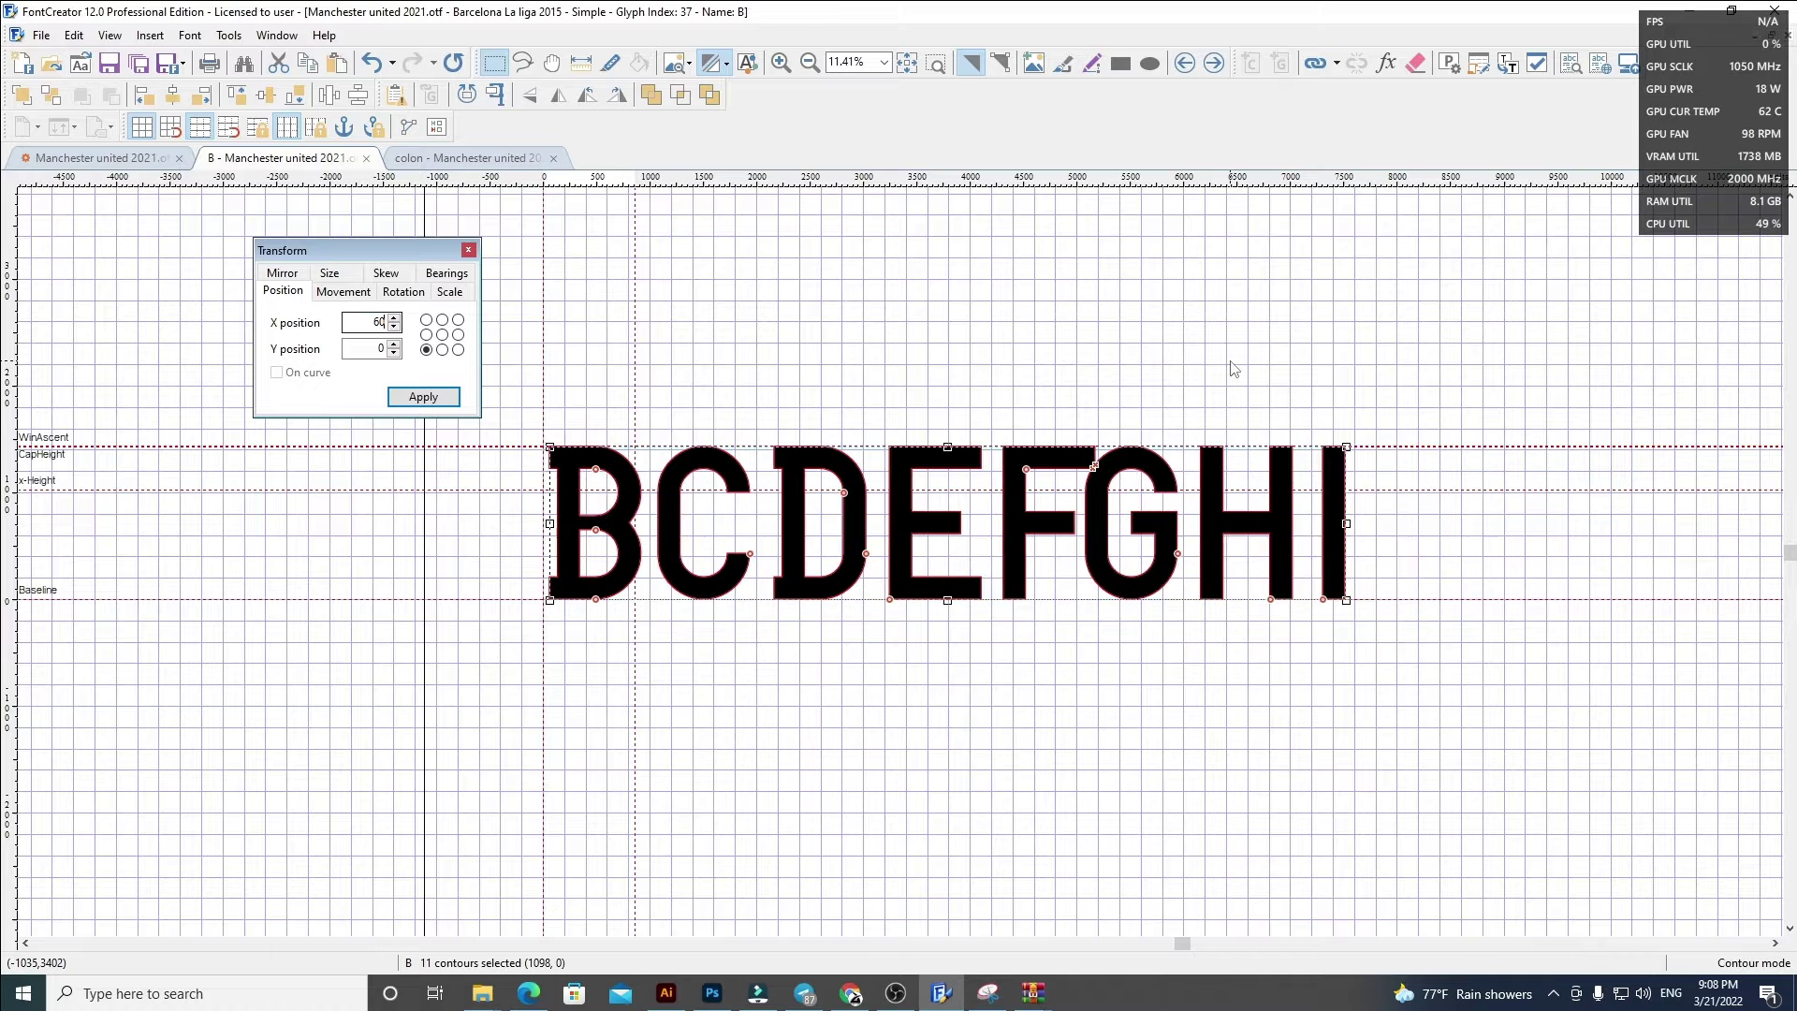
Step: Widen glyph B's advance width to just past the letter and cut the letters C to I
click(1230, 362)
drag(636, 398, 1582, 761)
key(Delete)
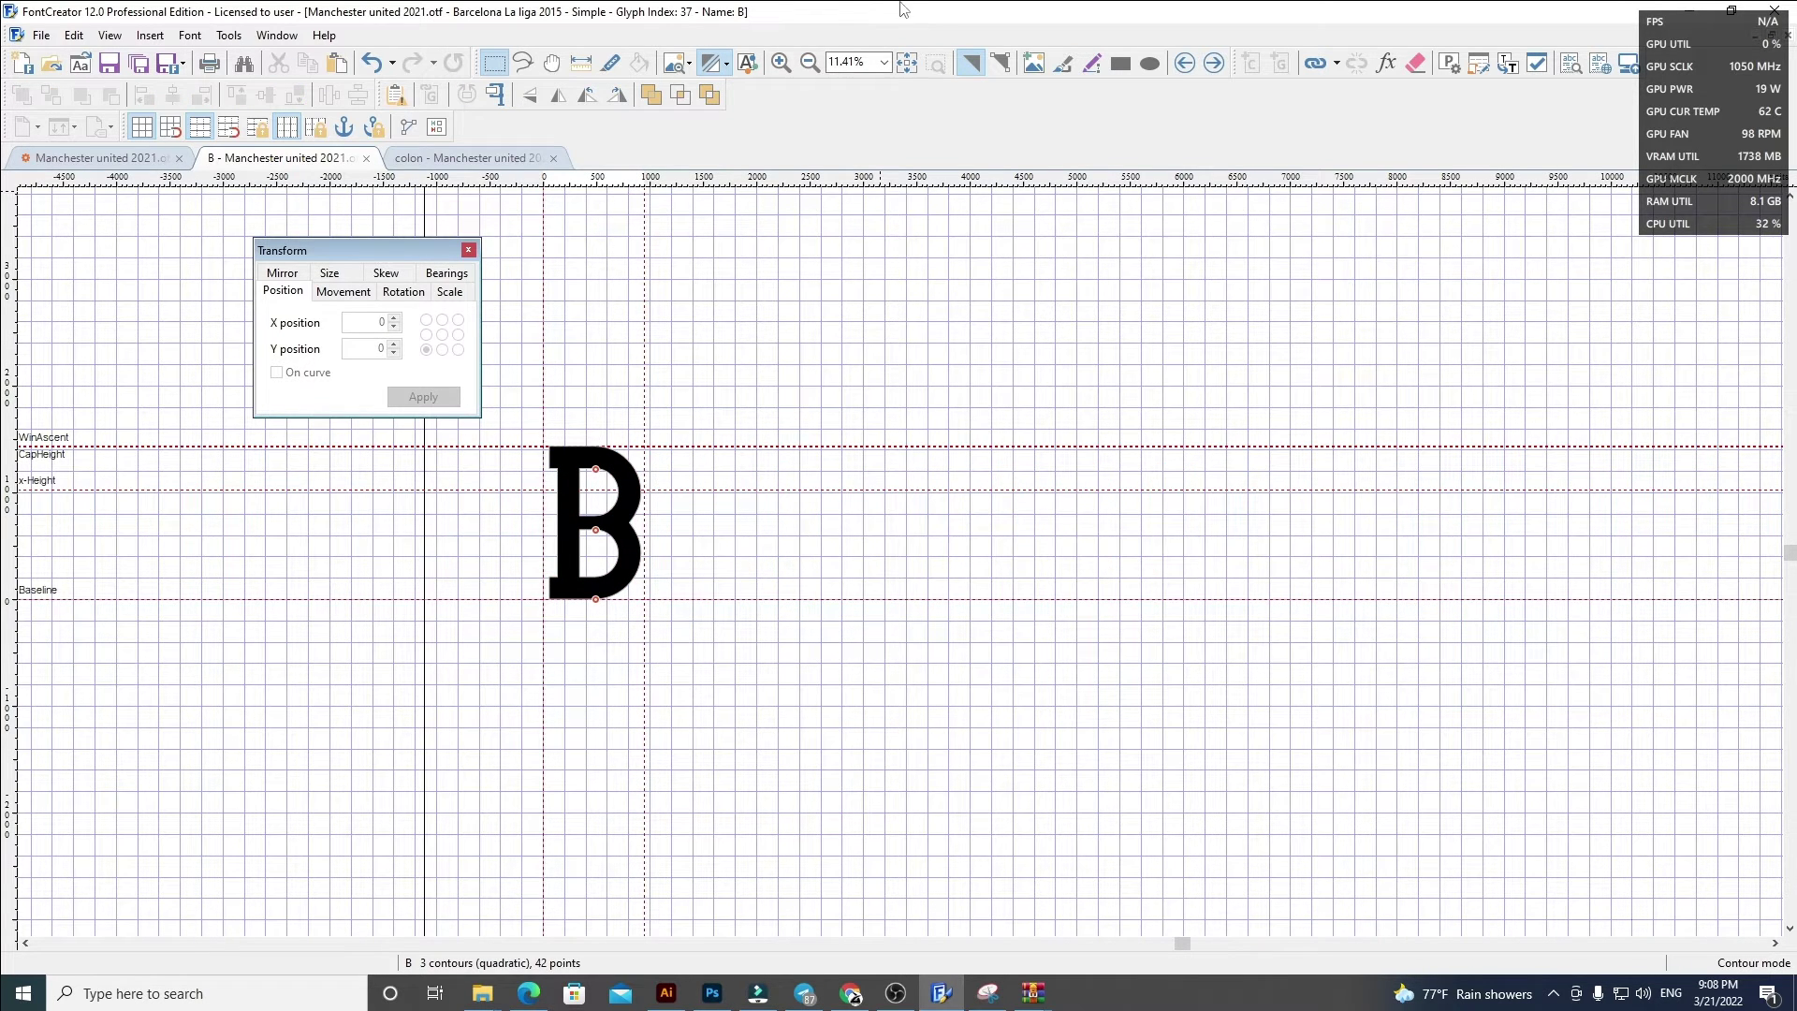
Step: Replace the outline in glyph C with the cut letters C to I and set their X position to 60
click(1213, 64)
key(ctrl+a)
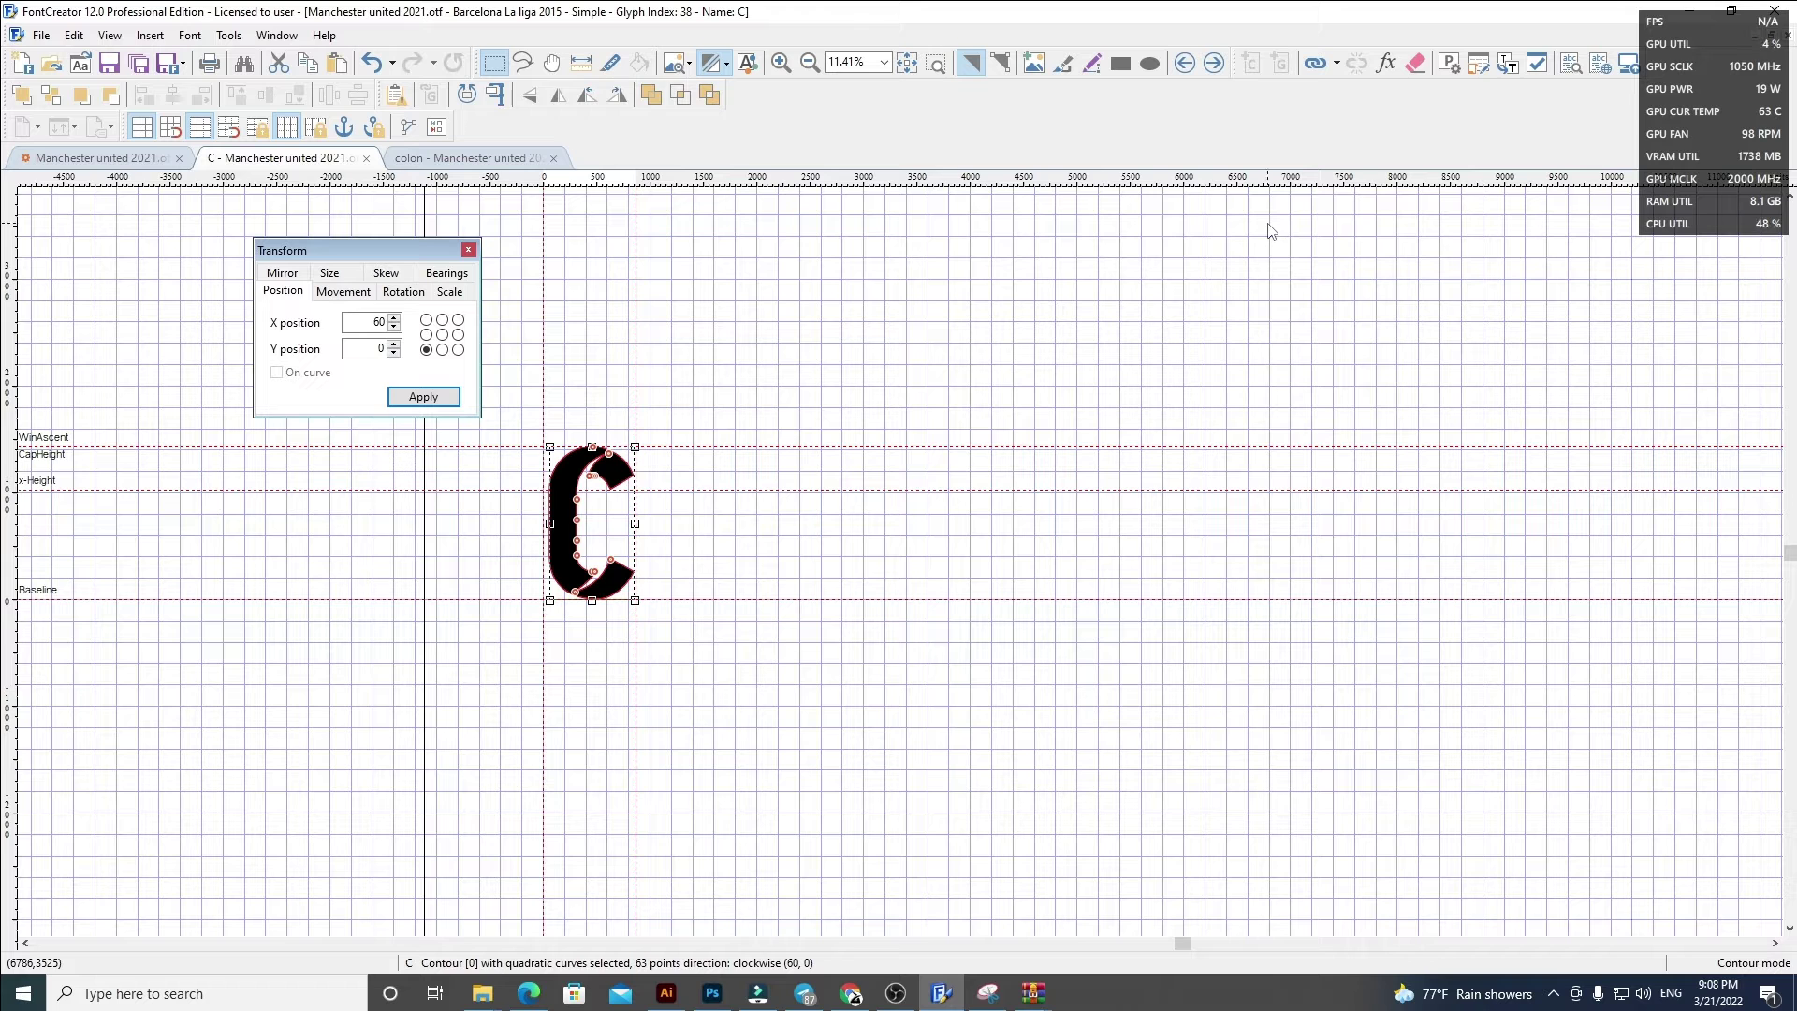
key(Delete)
key(ctrl+v)
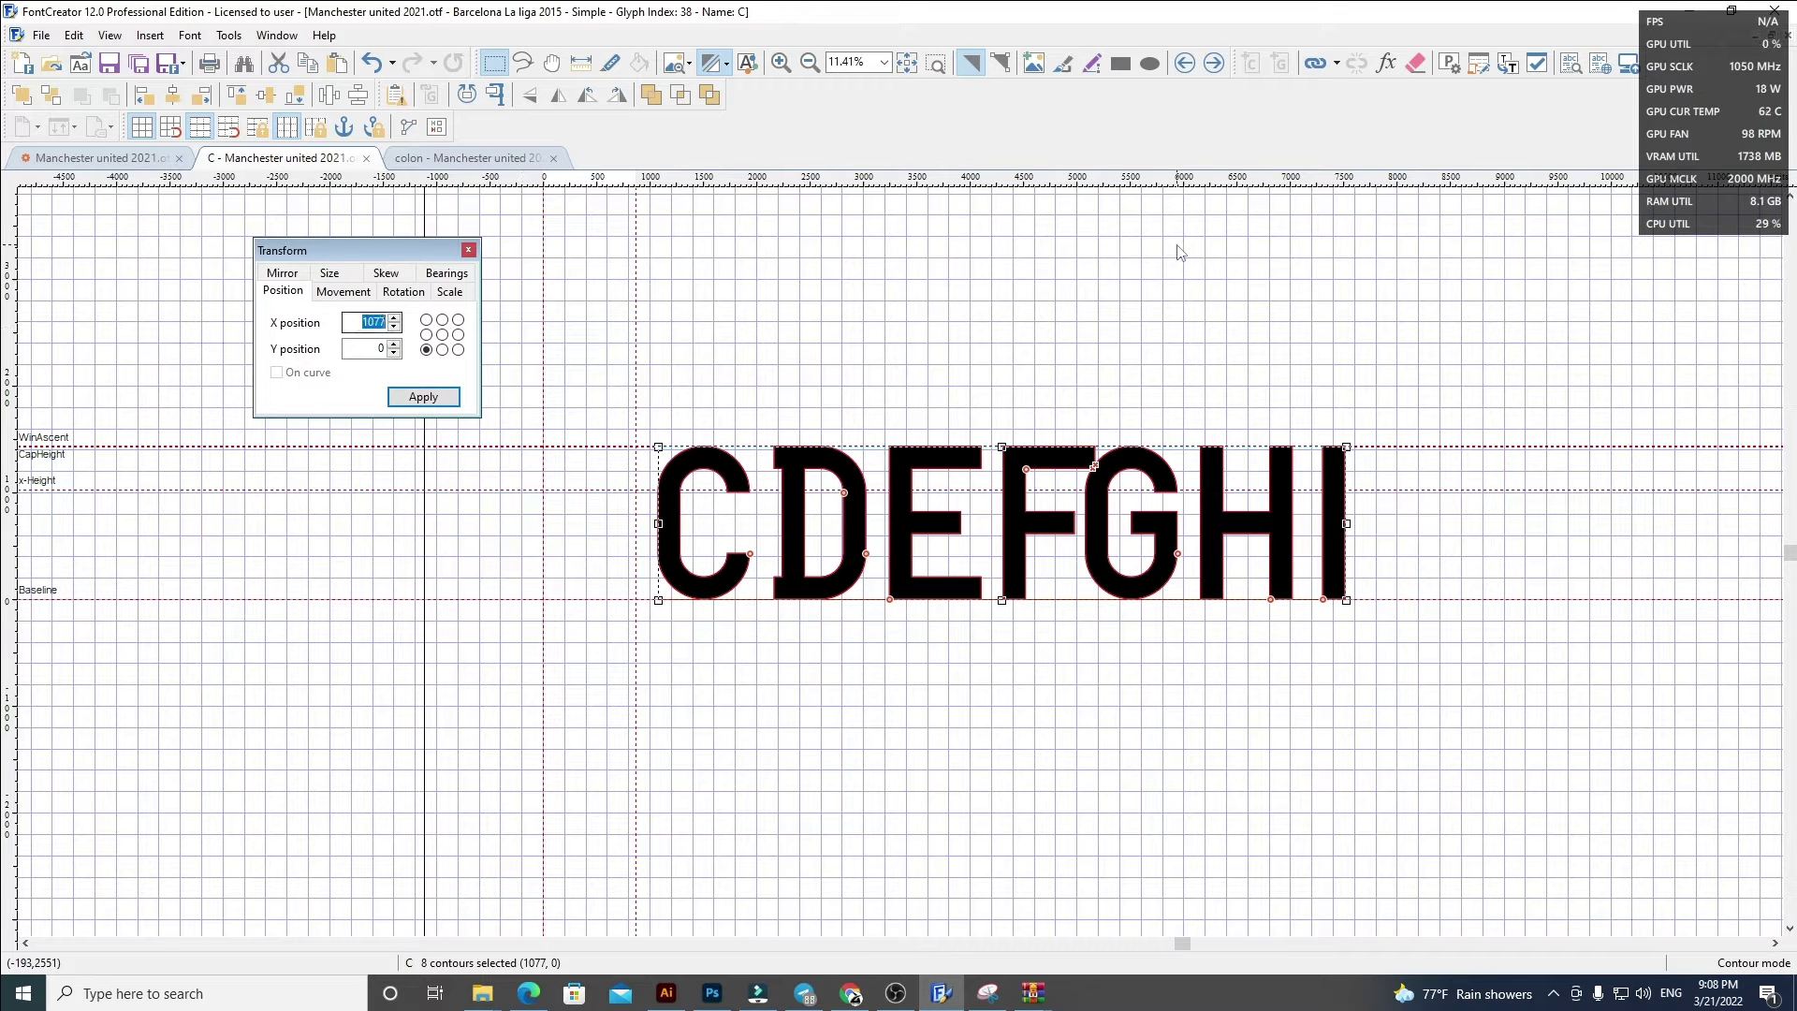
key(Return)
Step: Widen glyph C's advance width to just past the letter and cut the letters D to I
click(693, 384)
drag(637, 379, 646, 379)
drag(648, 368, 1289, 696)
key(Delete)
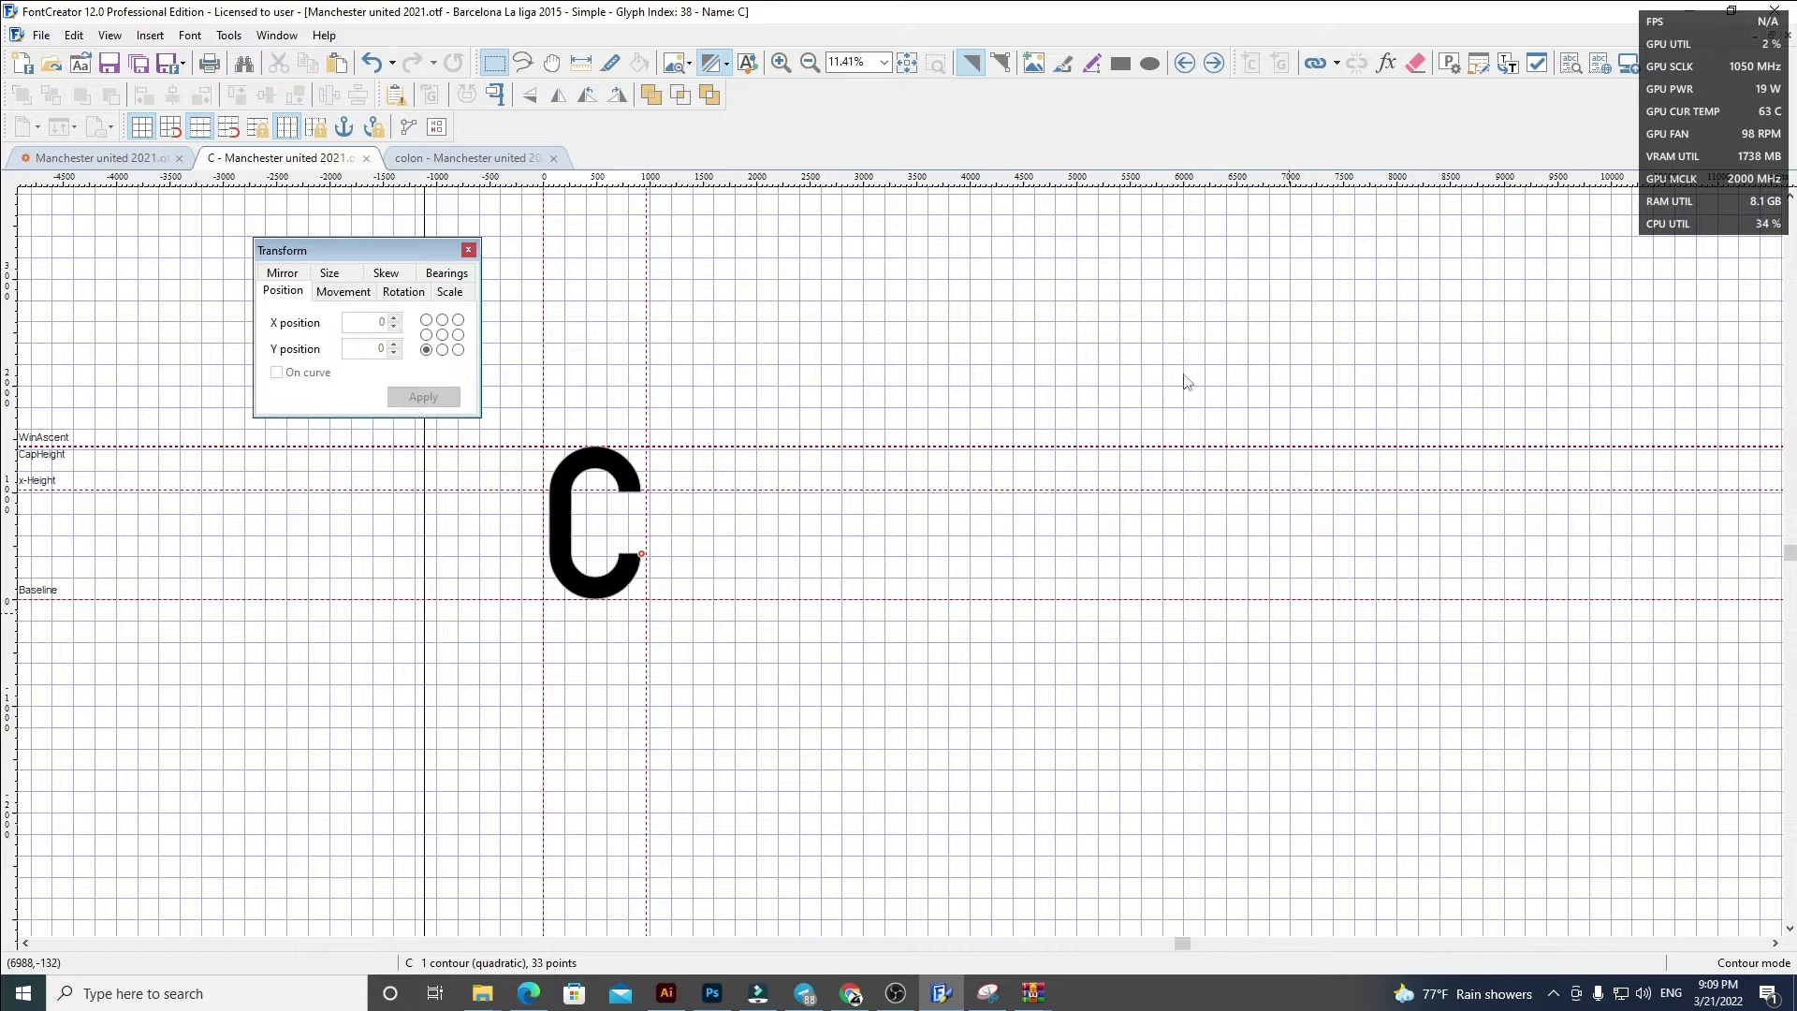
Step: Replace the outline in glyph D with the cut letters D to I and set their X position to 60
click(1214, 63)
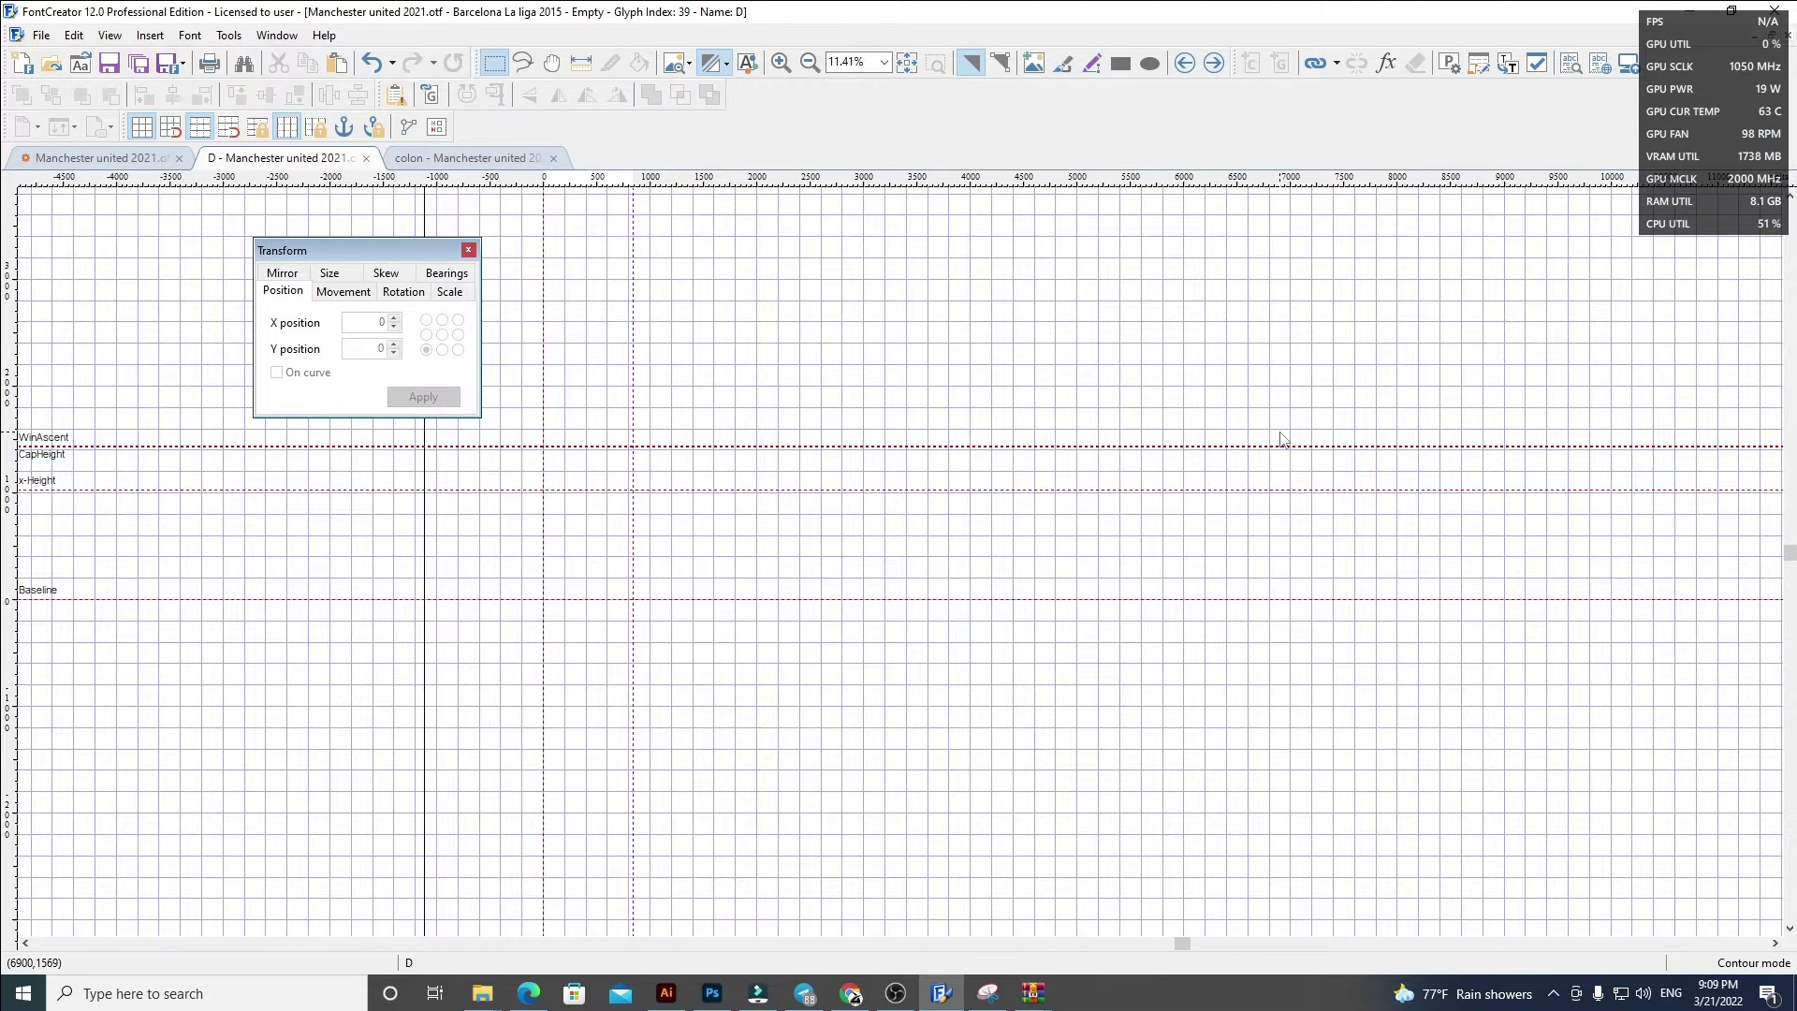
key(ctrl+v)
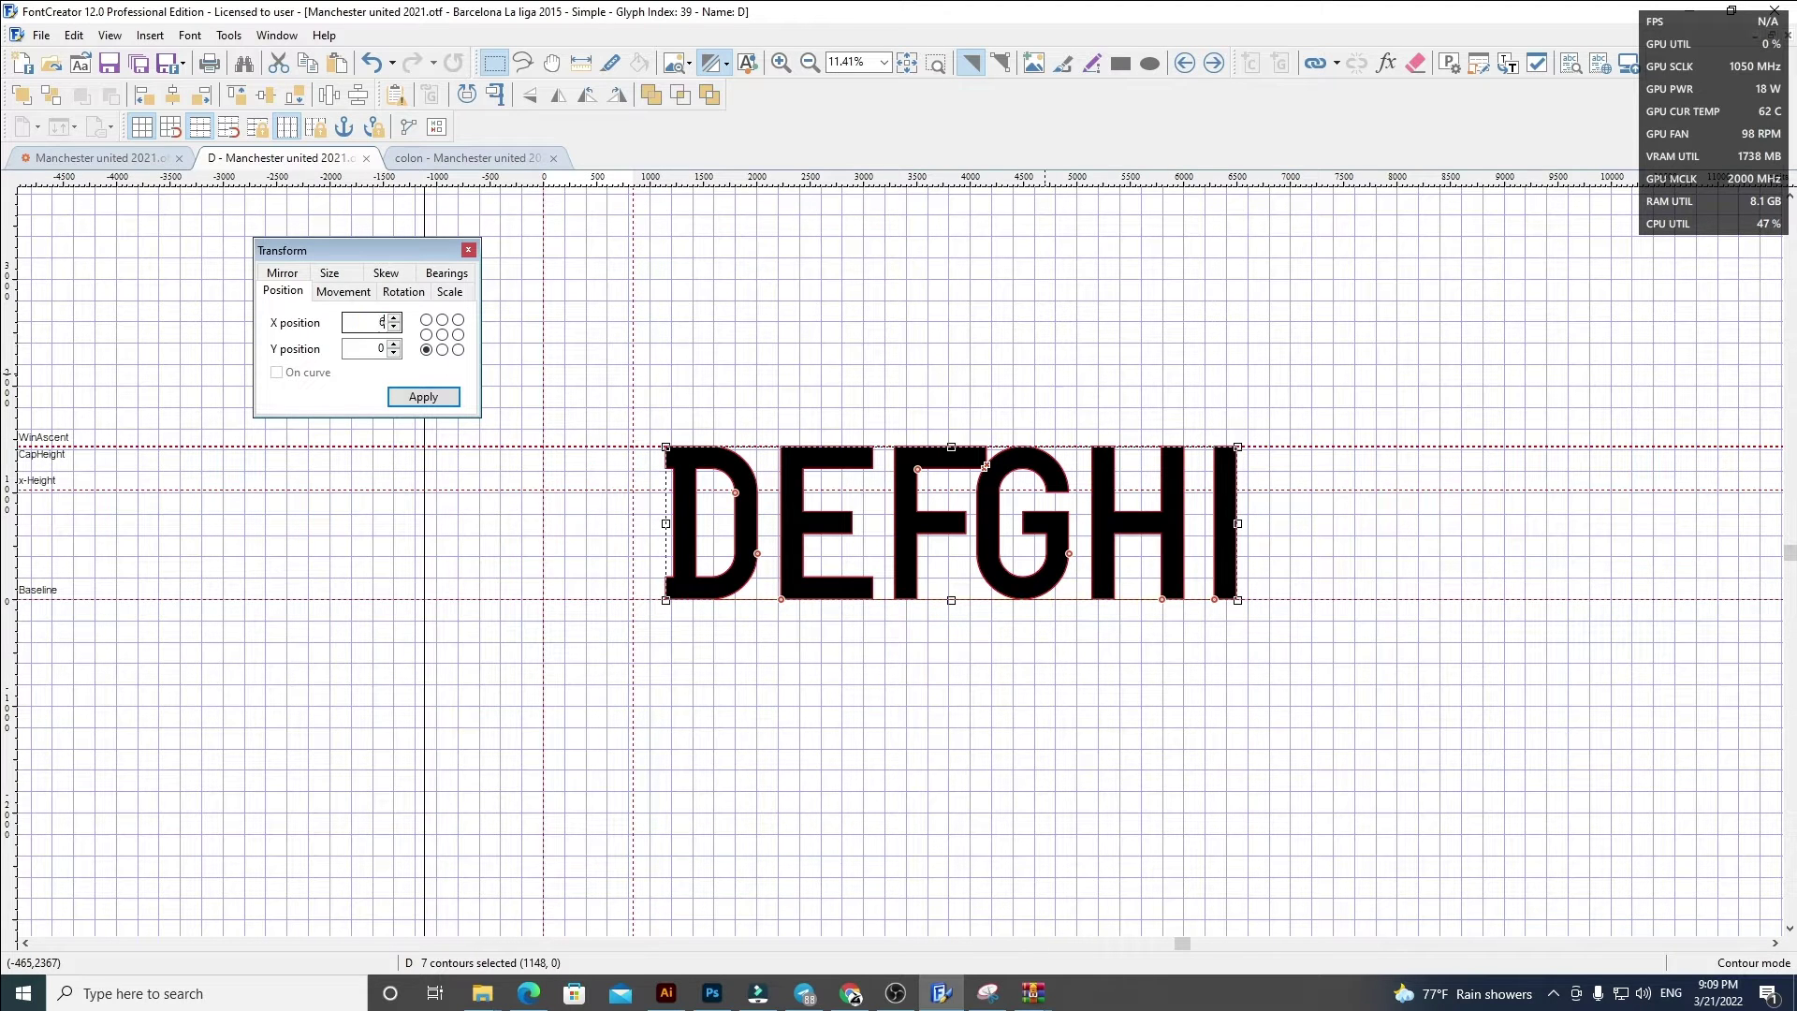
text(0)
key(Return)
Step: Widen glyph D's advance width to just past the letter and cut the letters E to I
click(1047, 381)
drag(635, 411, 648, 410)
drag(656, 403, 1280, 618)
key(Delete)
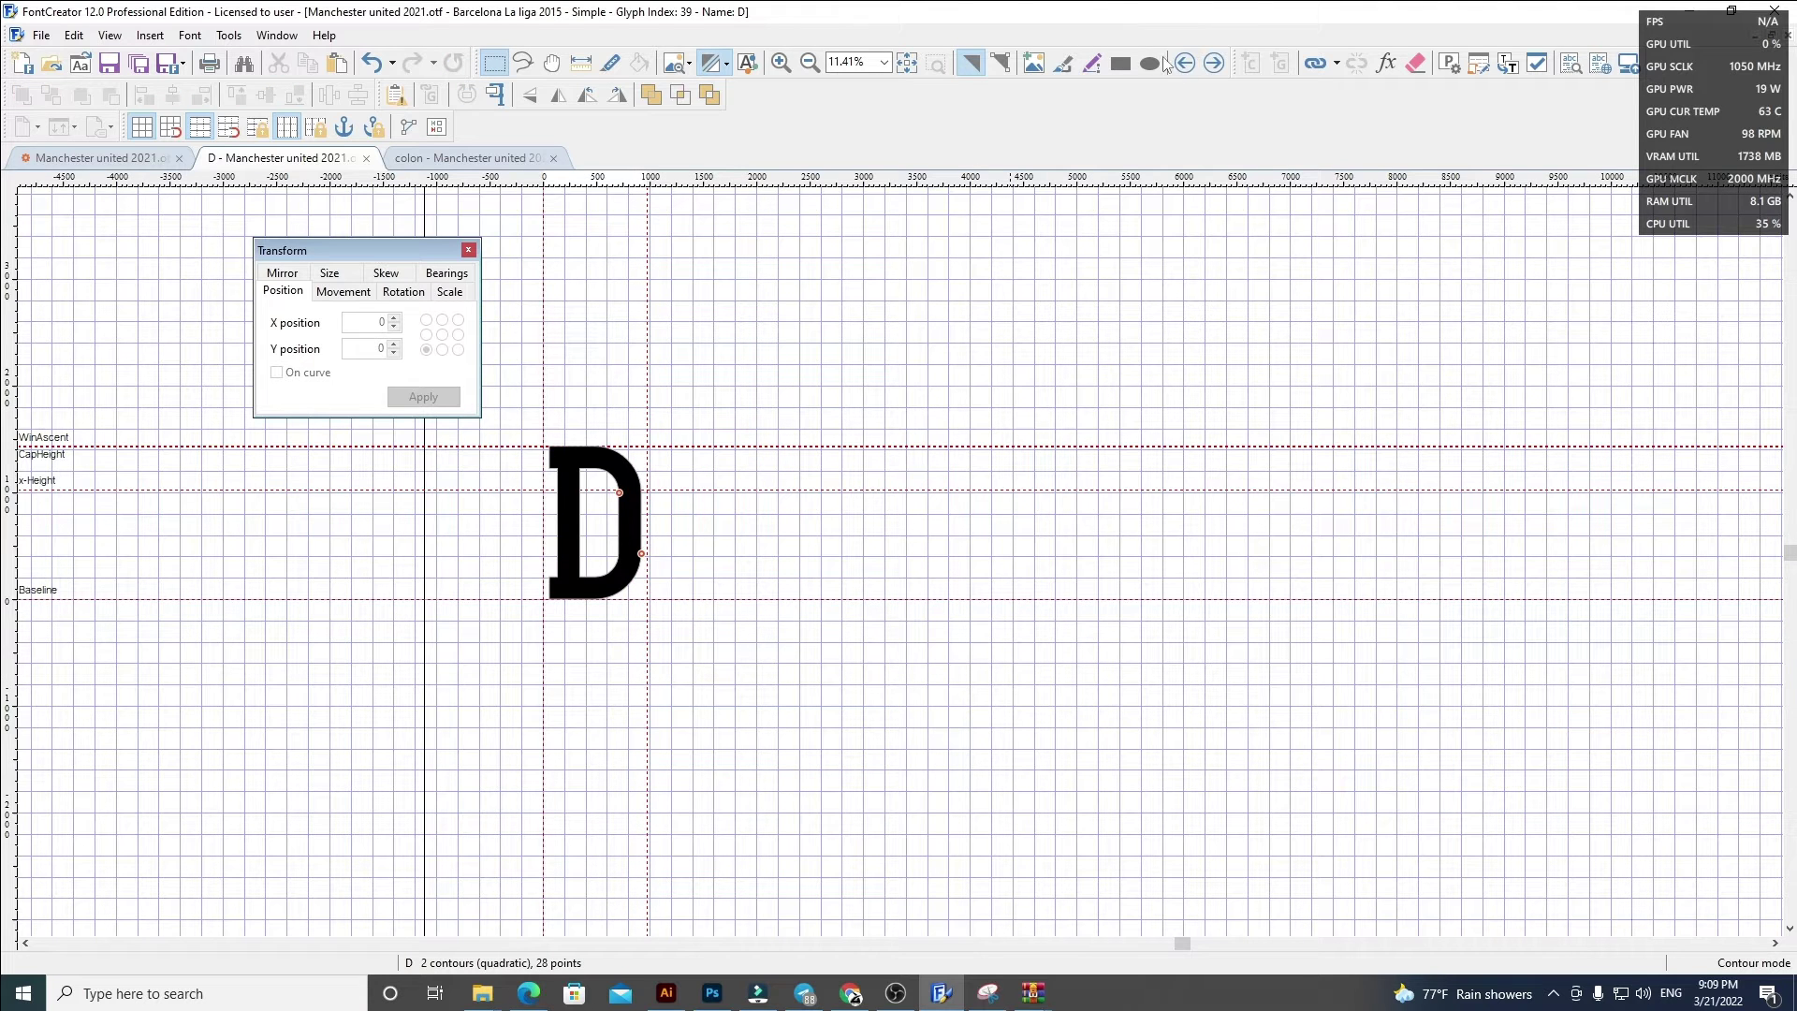
Step: Replace the outline in glyph E with the cut letters E to I and set their X position to 60
click(1214, 63)
key(ctrl+a)
key(Delete)
key(ctrl+v)
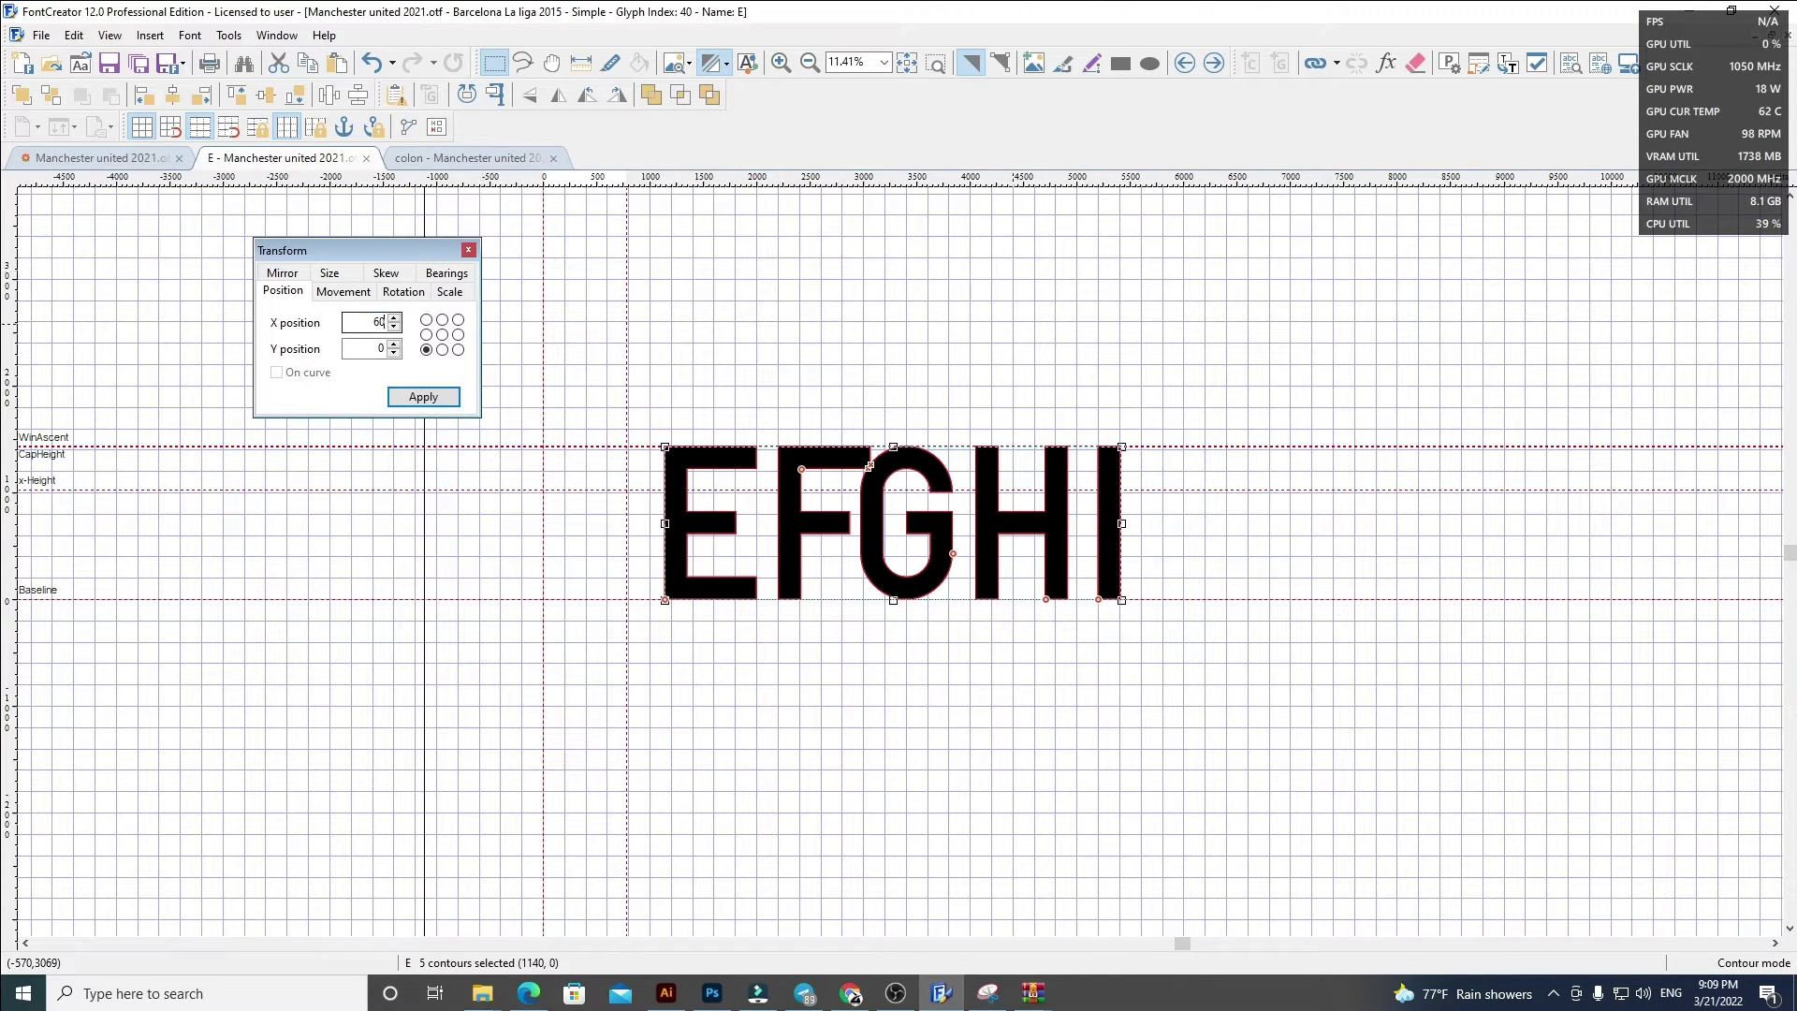
key(Return)
Step: Widen glyph E's advance width to just past the letter and cut the letters F to I
click(721, 429)
drag(628, 410, 1249, 698)
key(Delete)
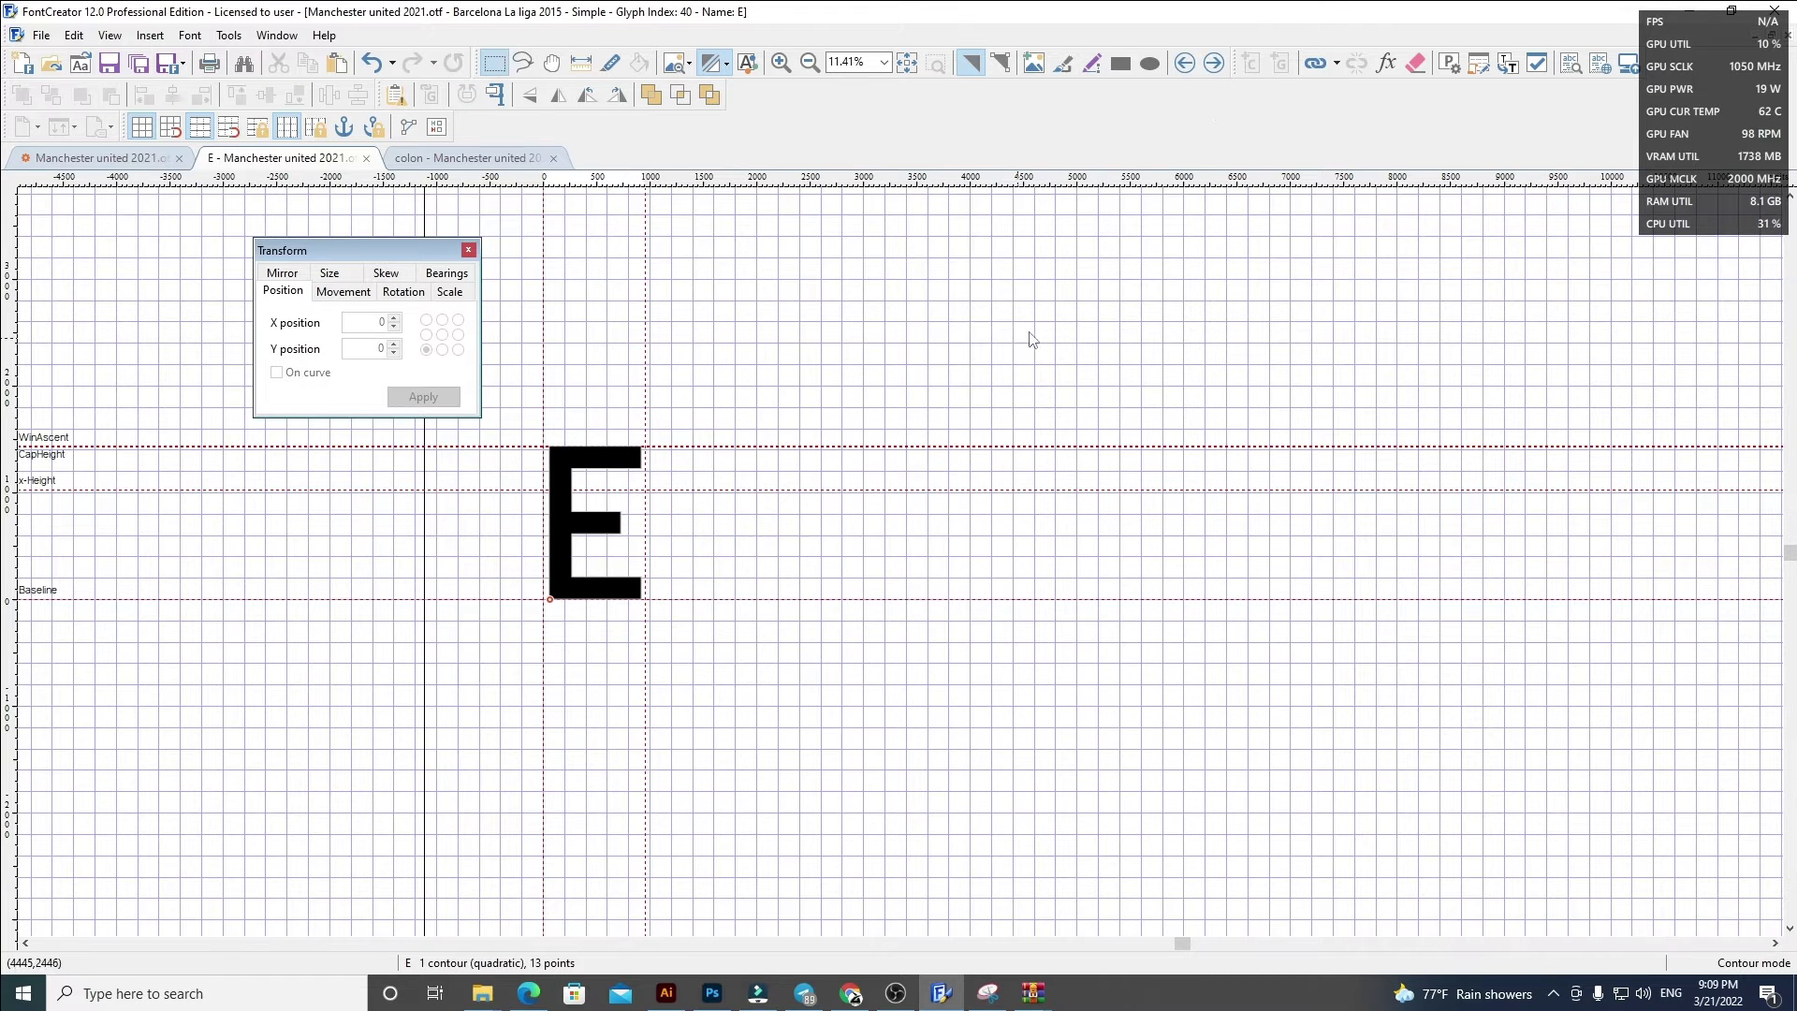
Step: Replace the outline in glyph F with the cut letters F to I and set their X position to 60
click(1214, 63)
key(ctrl+a)
key(Delete)
key(ctrl+v)
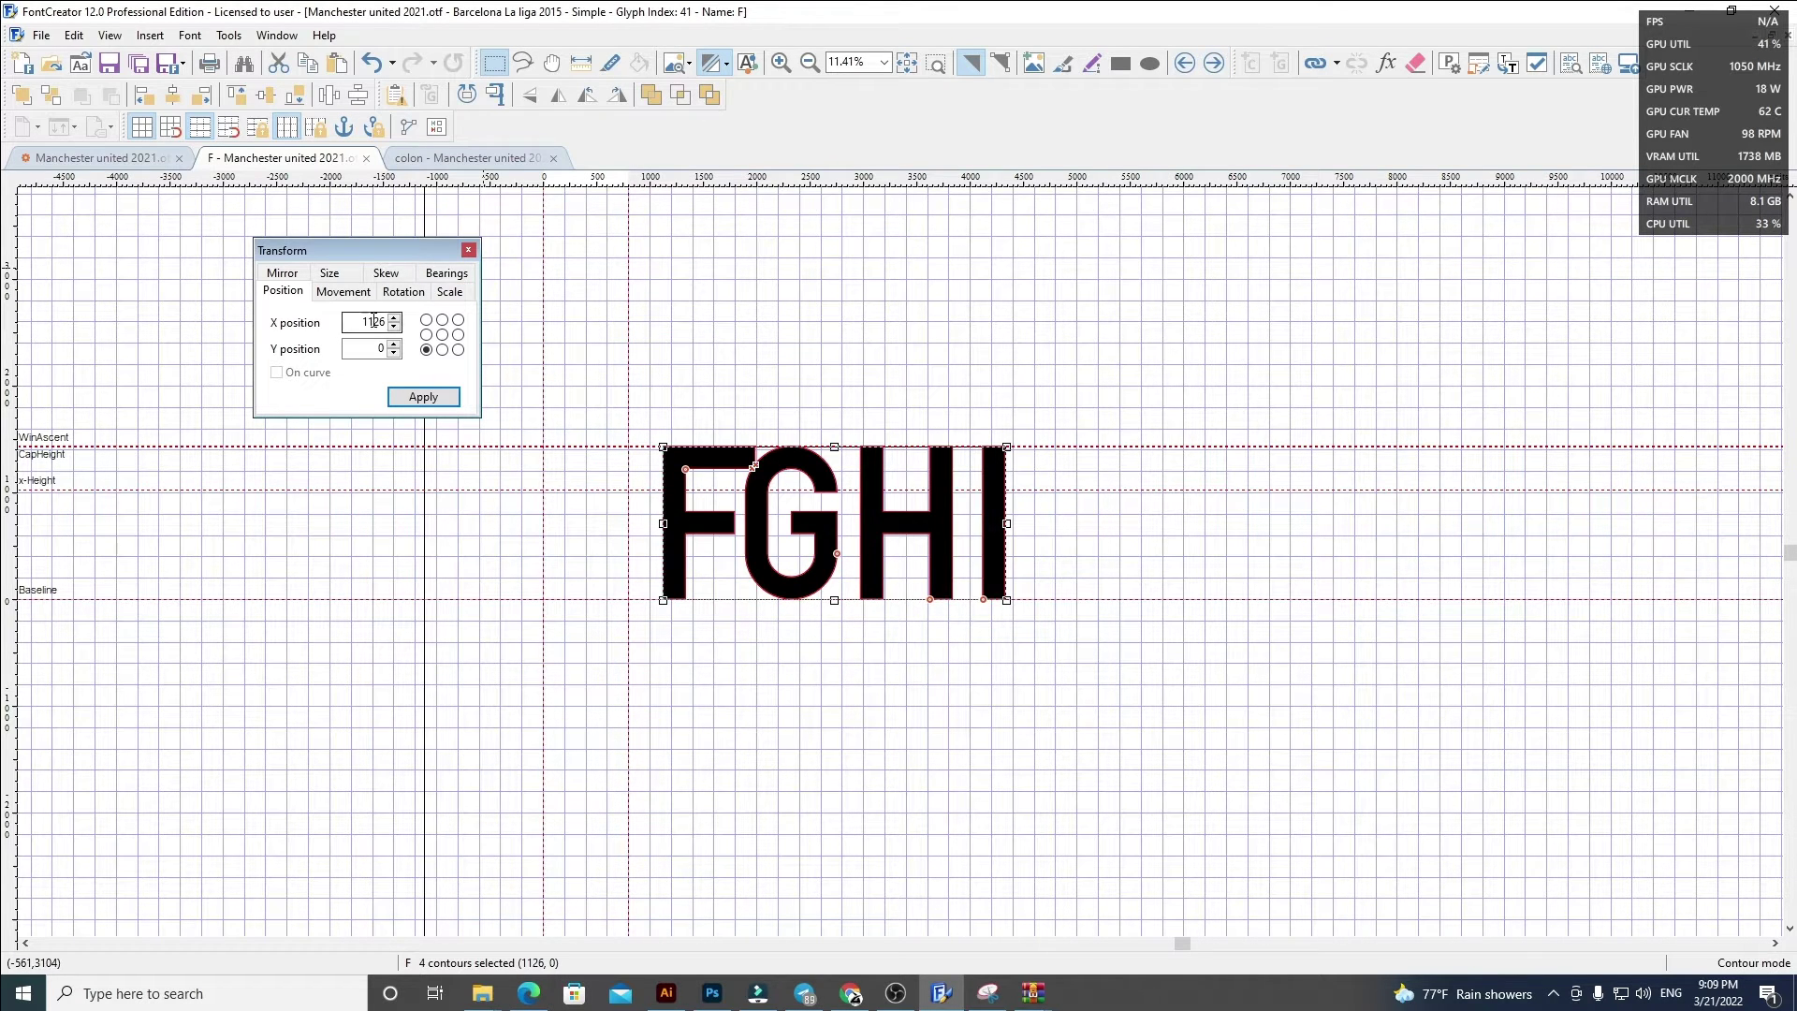
text(60)
key(Return)
Step: Widen glyph F's advance width to just past the letter and cut the letters G to I
click(997, 338)
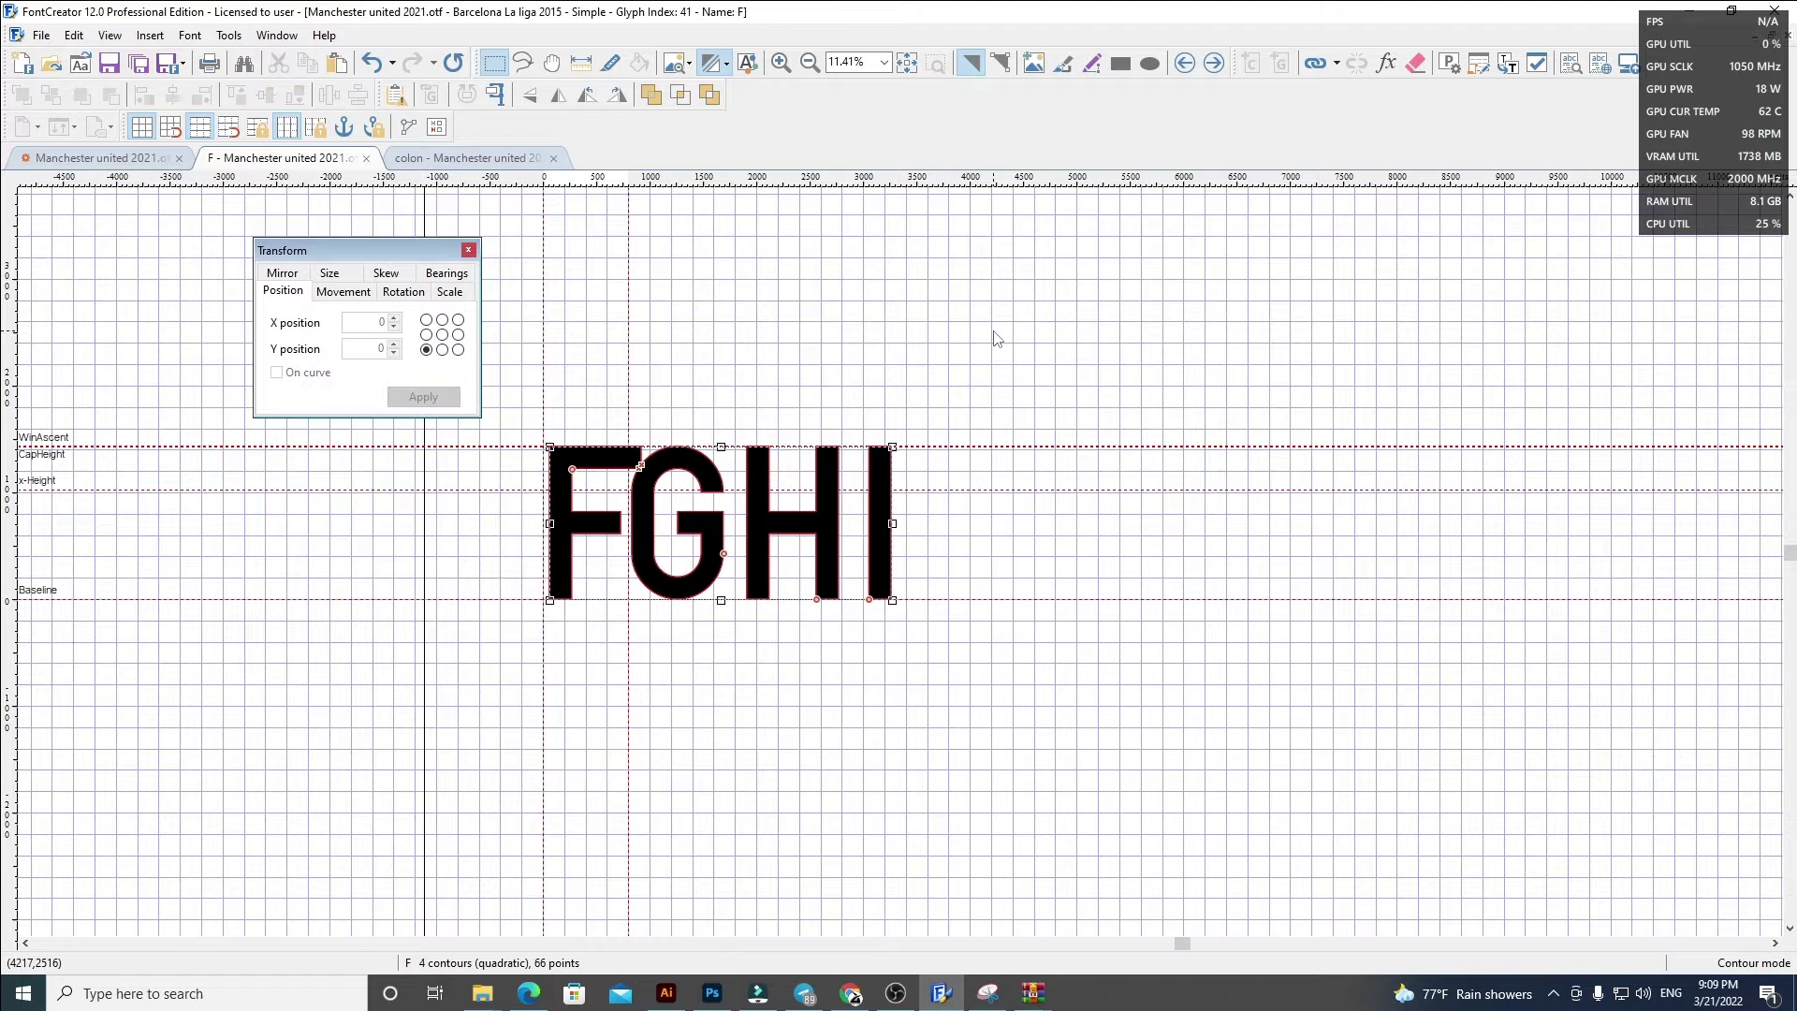
drag(627, 393, 1122, 680)
key(Delete)
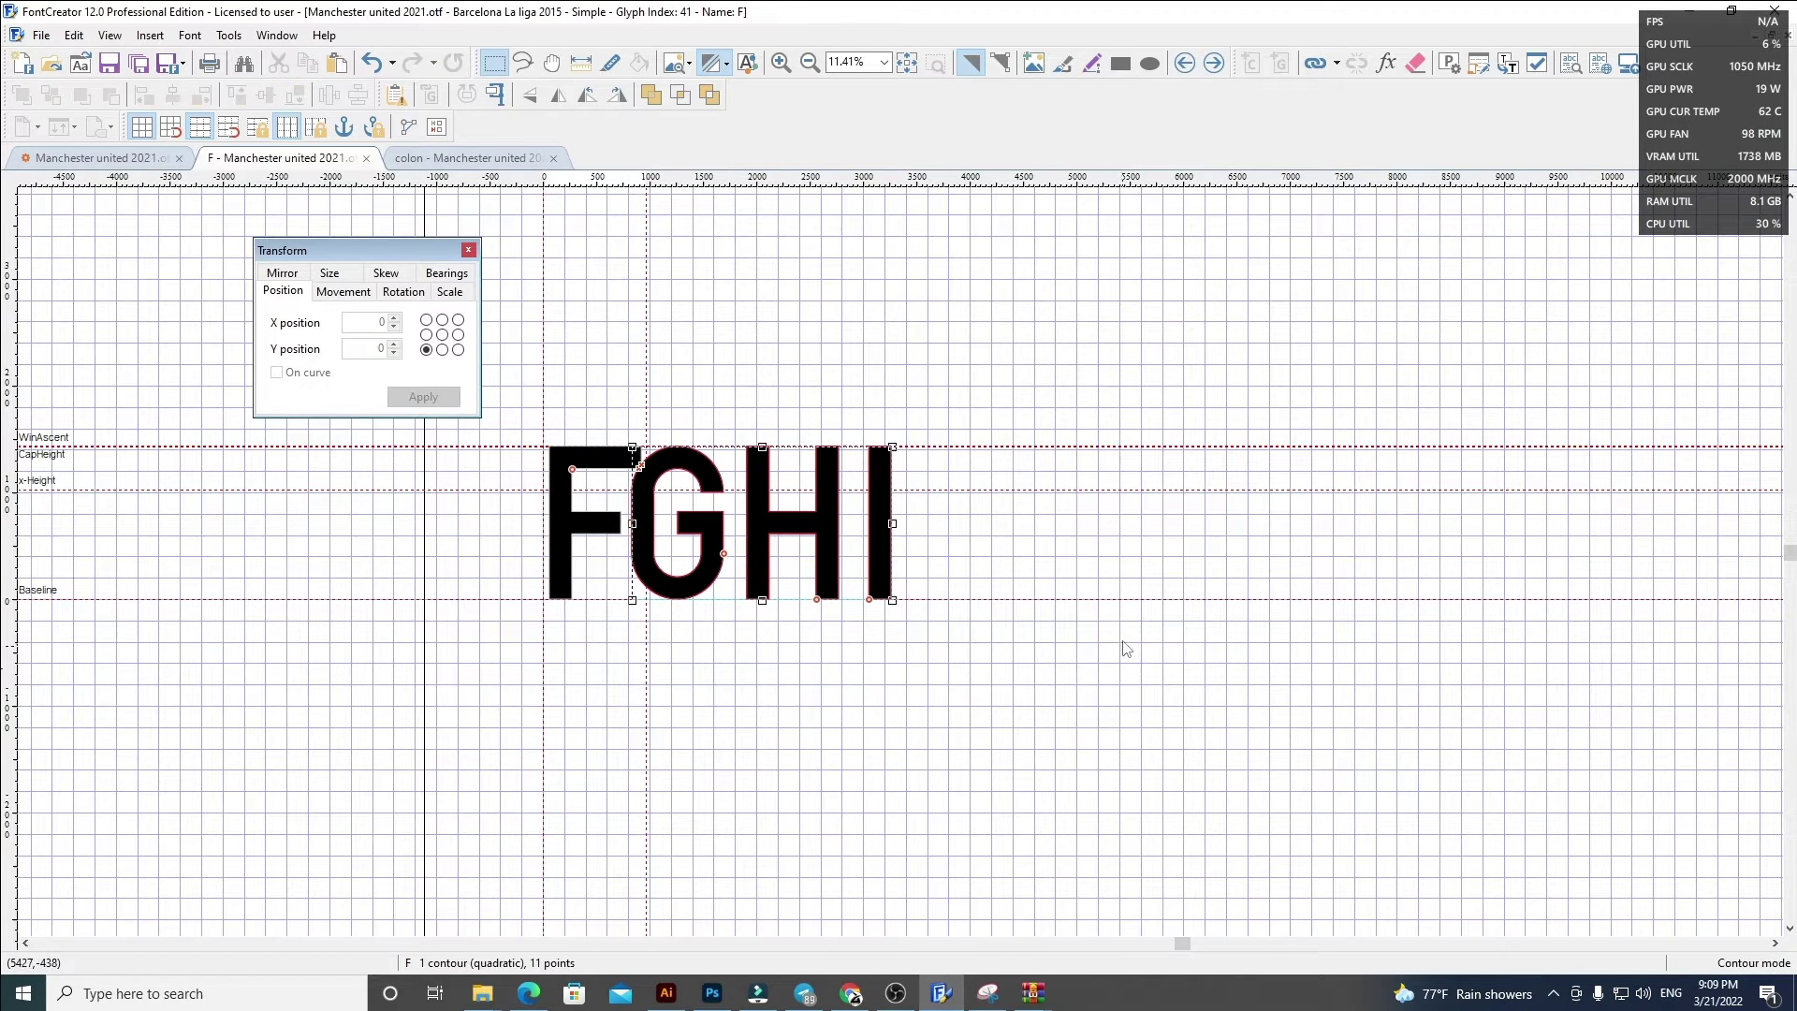
Step: Replace the outline in glyph G with the cut letters G to I and set their X position to 60
click(1213, 63)
key(ctrl+a)
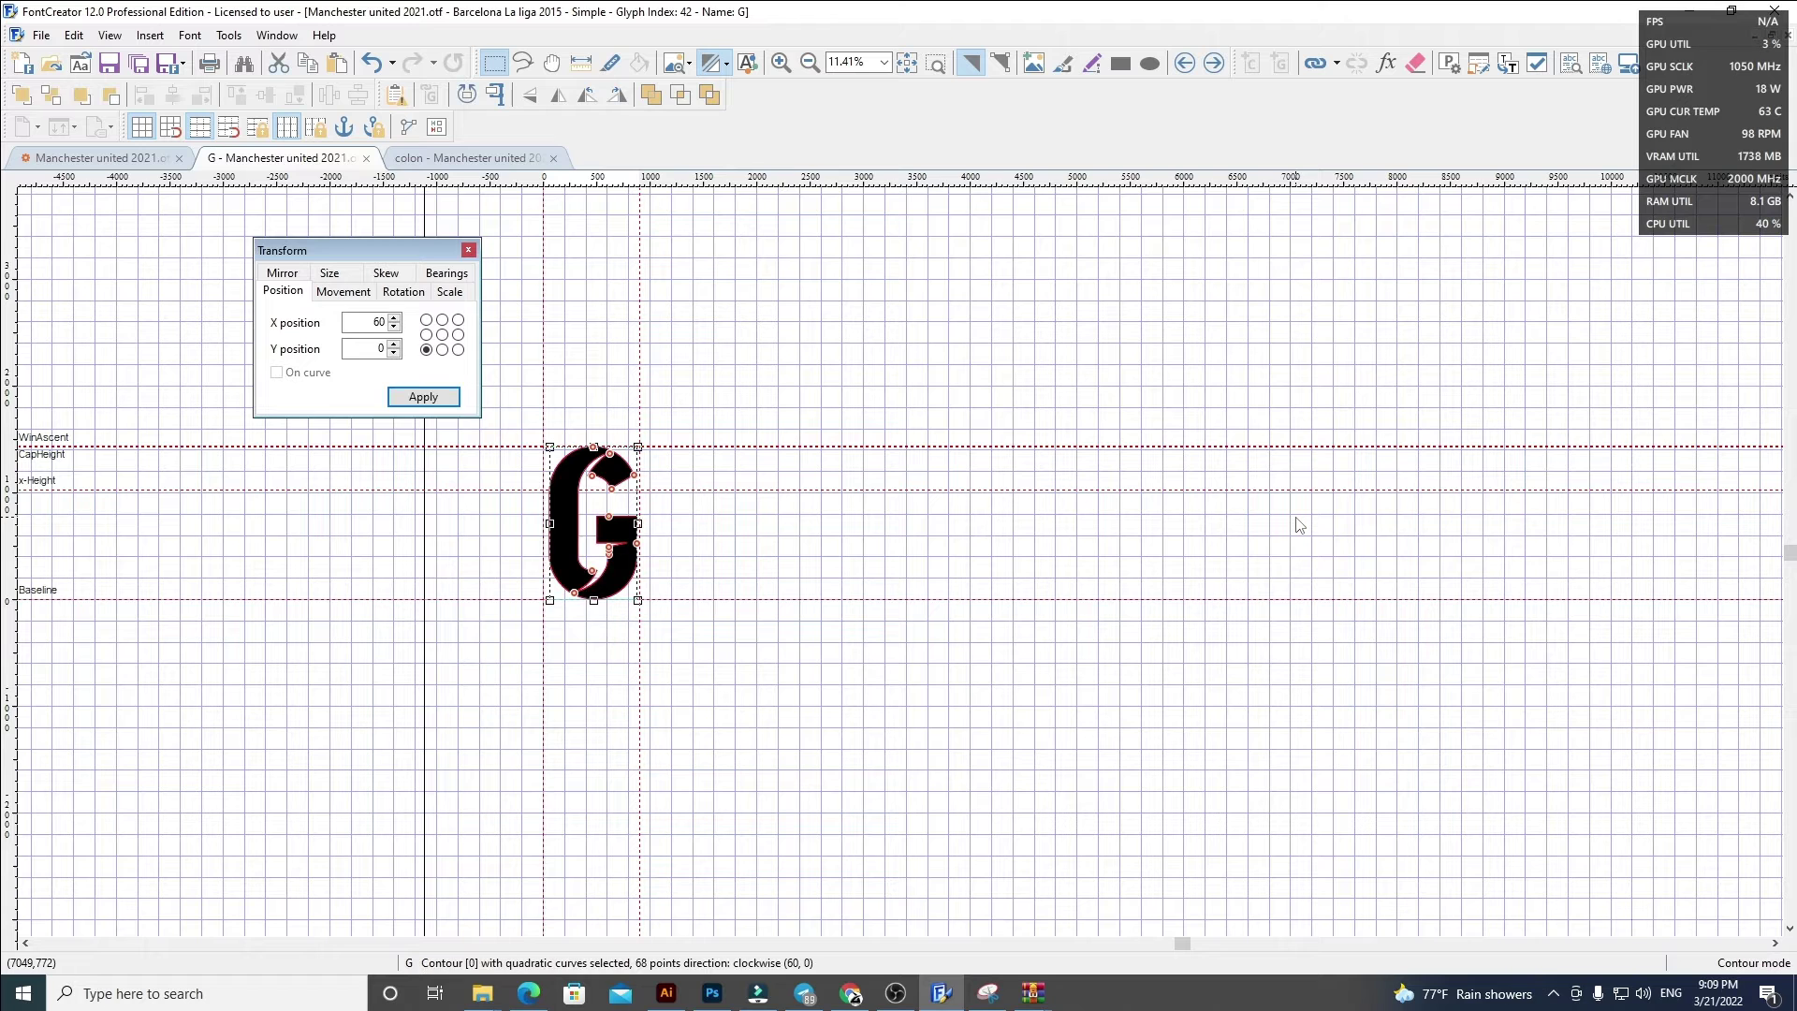
key(Delete)
key(ctrl+v)
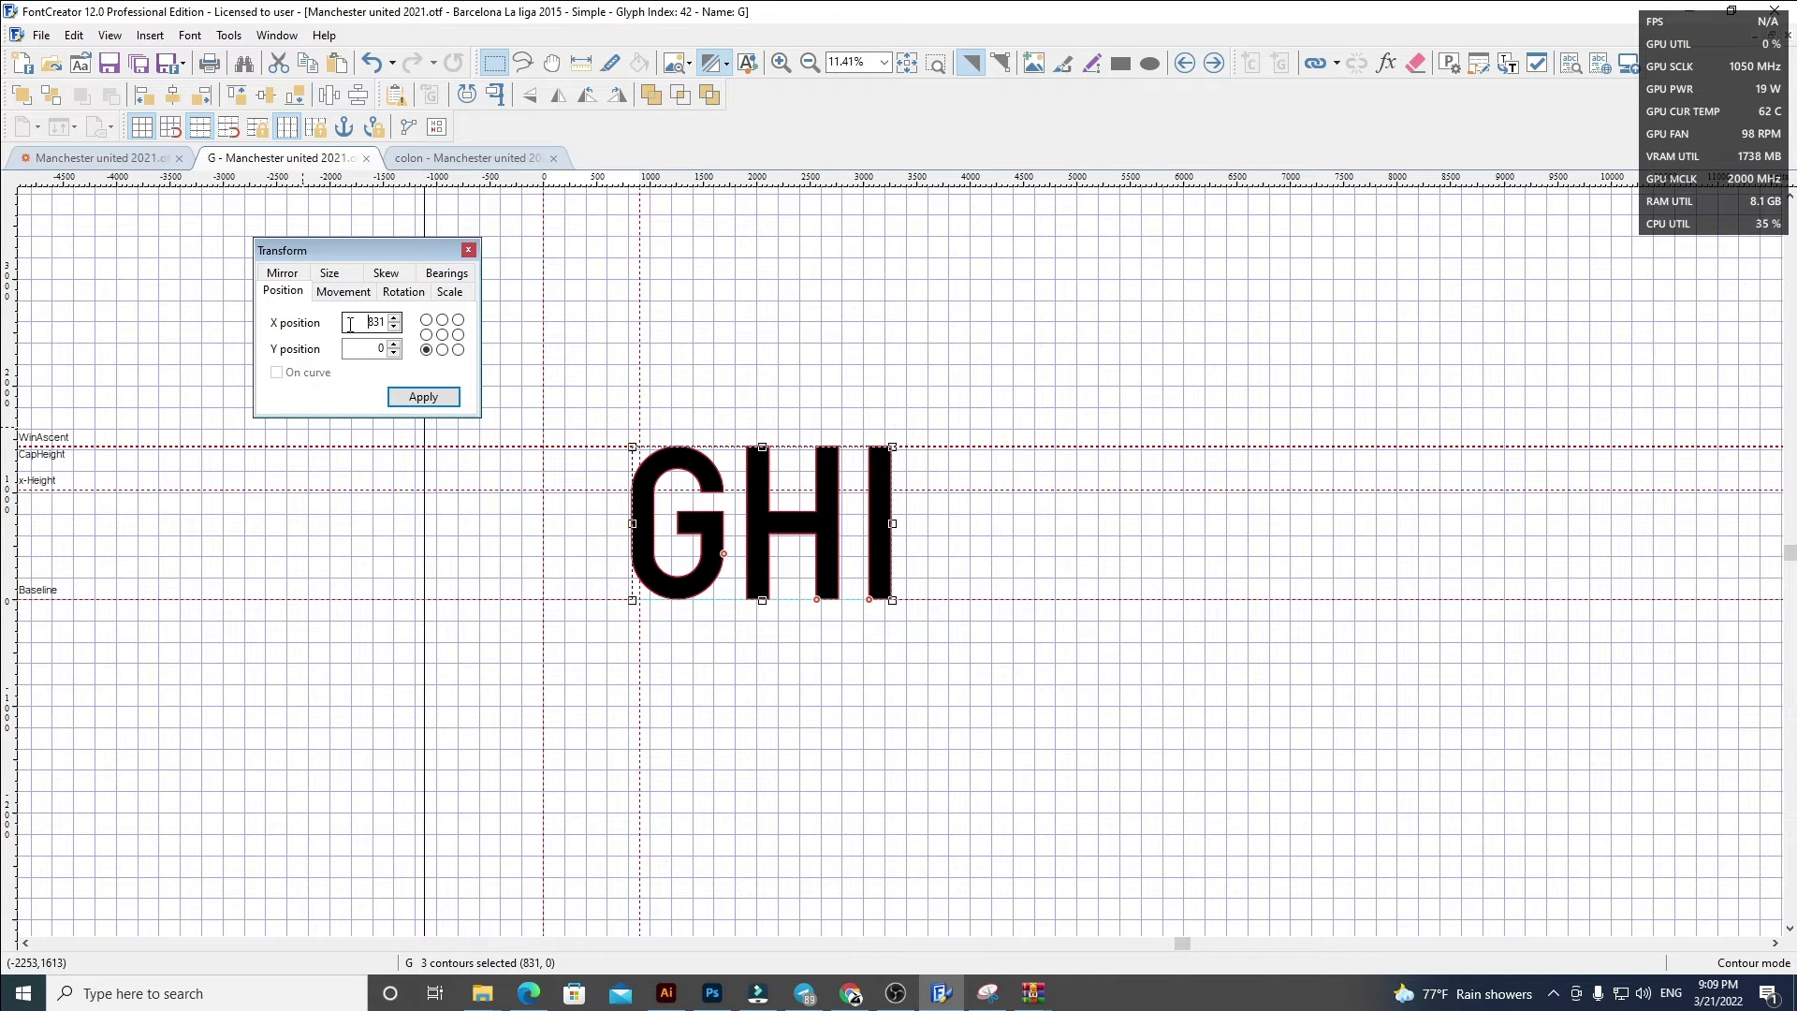
text(60)
key(Return)
Step: Widen glyph G's advance width to just past the letter and cut the letters H and I
click(842, 379)
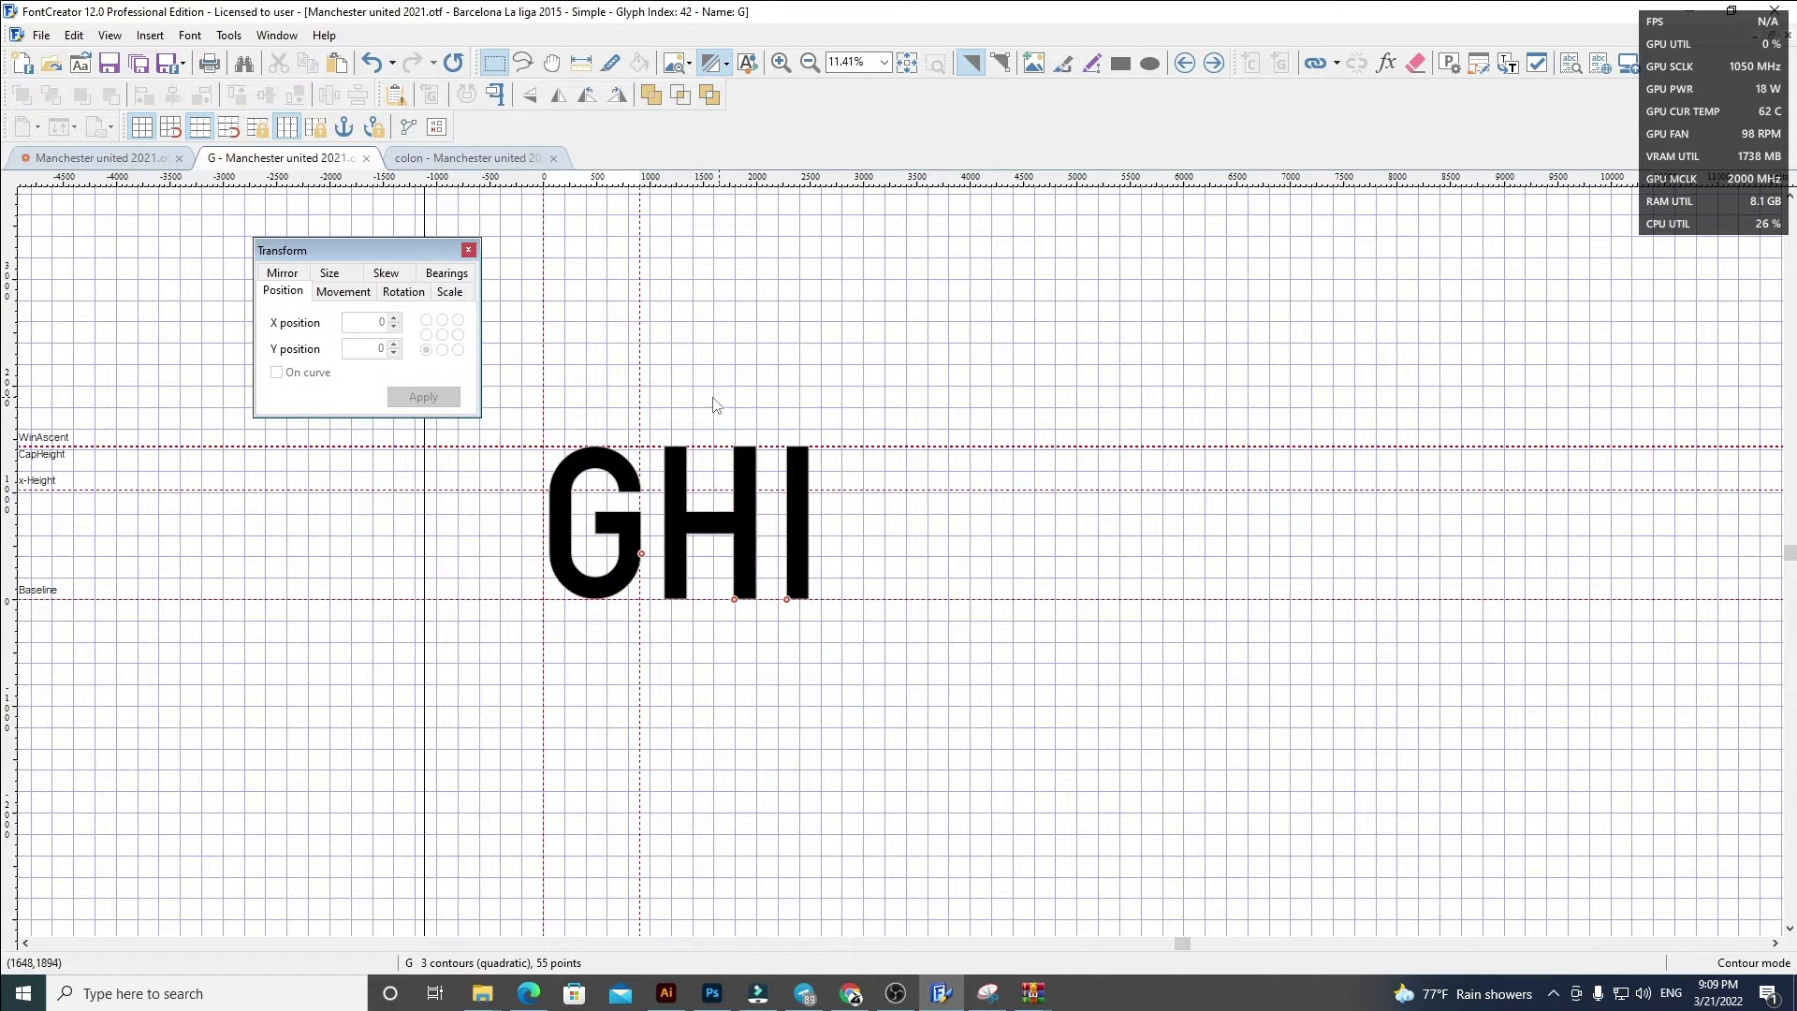
drag(638, 397, 1057, 689)
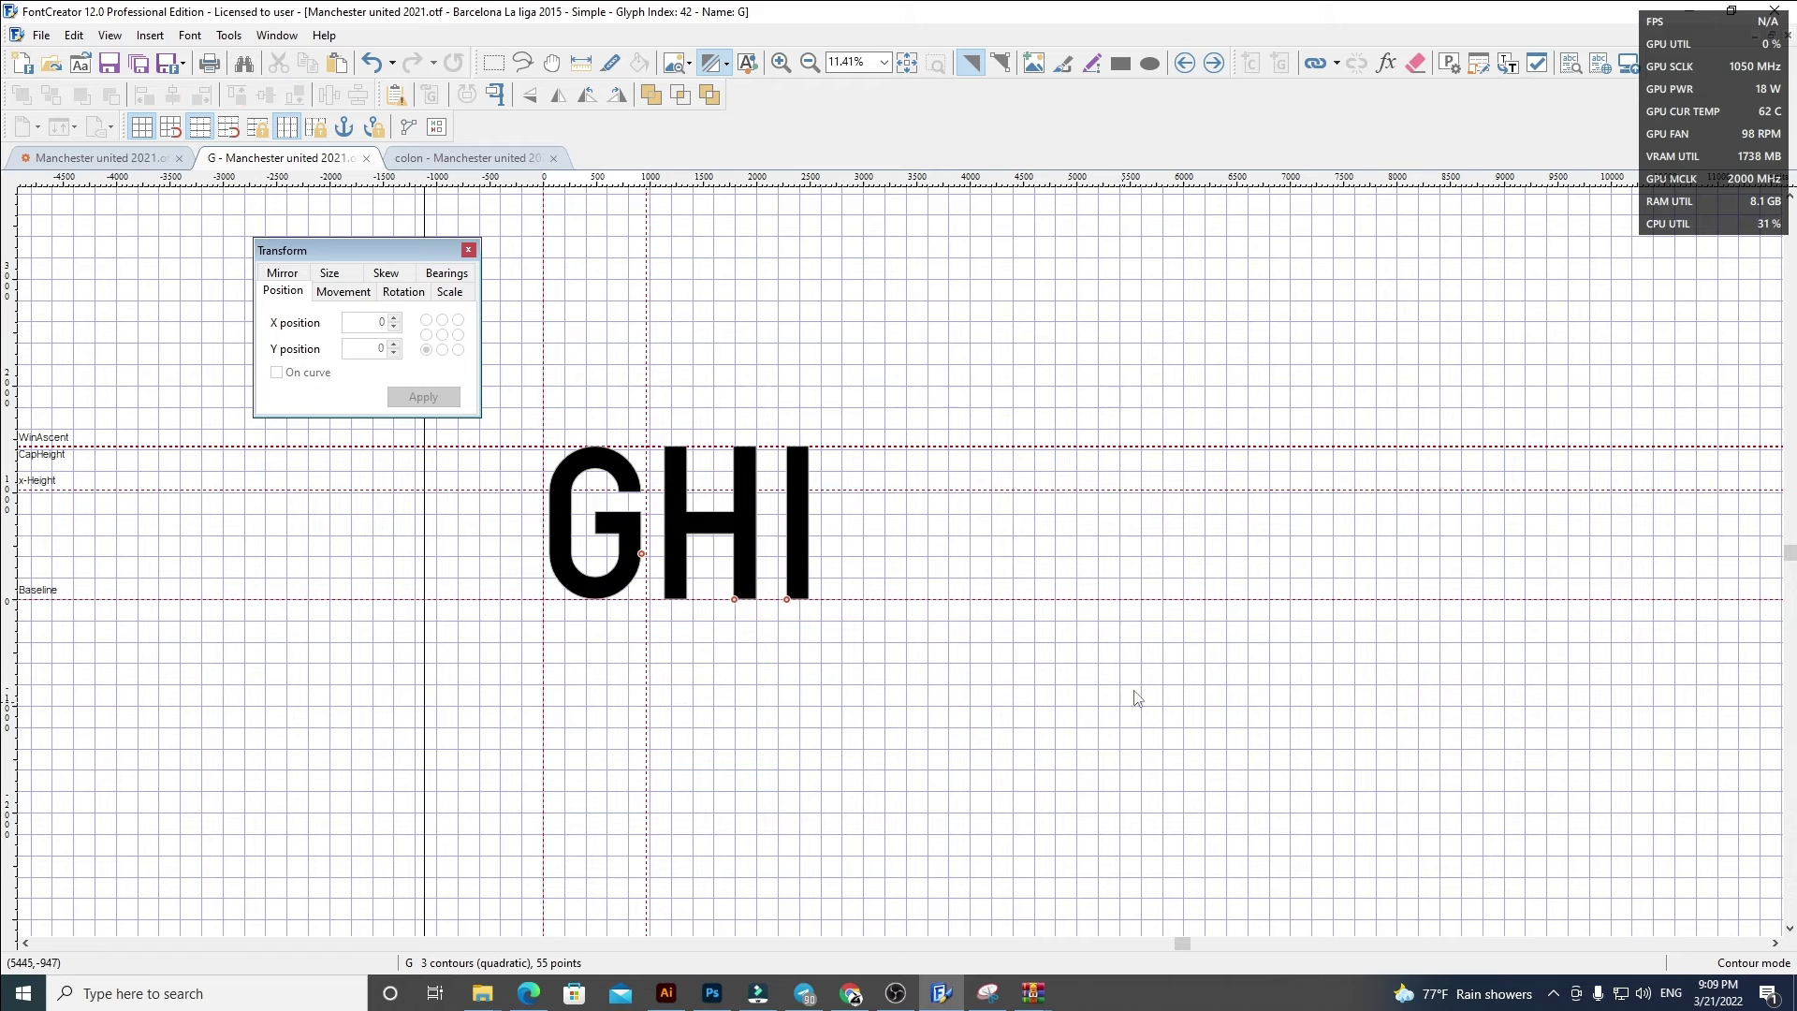
key(Delete)
Step: Replace the outline in glyph H with the cut letters H and I and set their X position to 60
click(1213, 63)
key(ctrl+a)
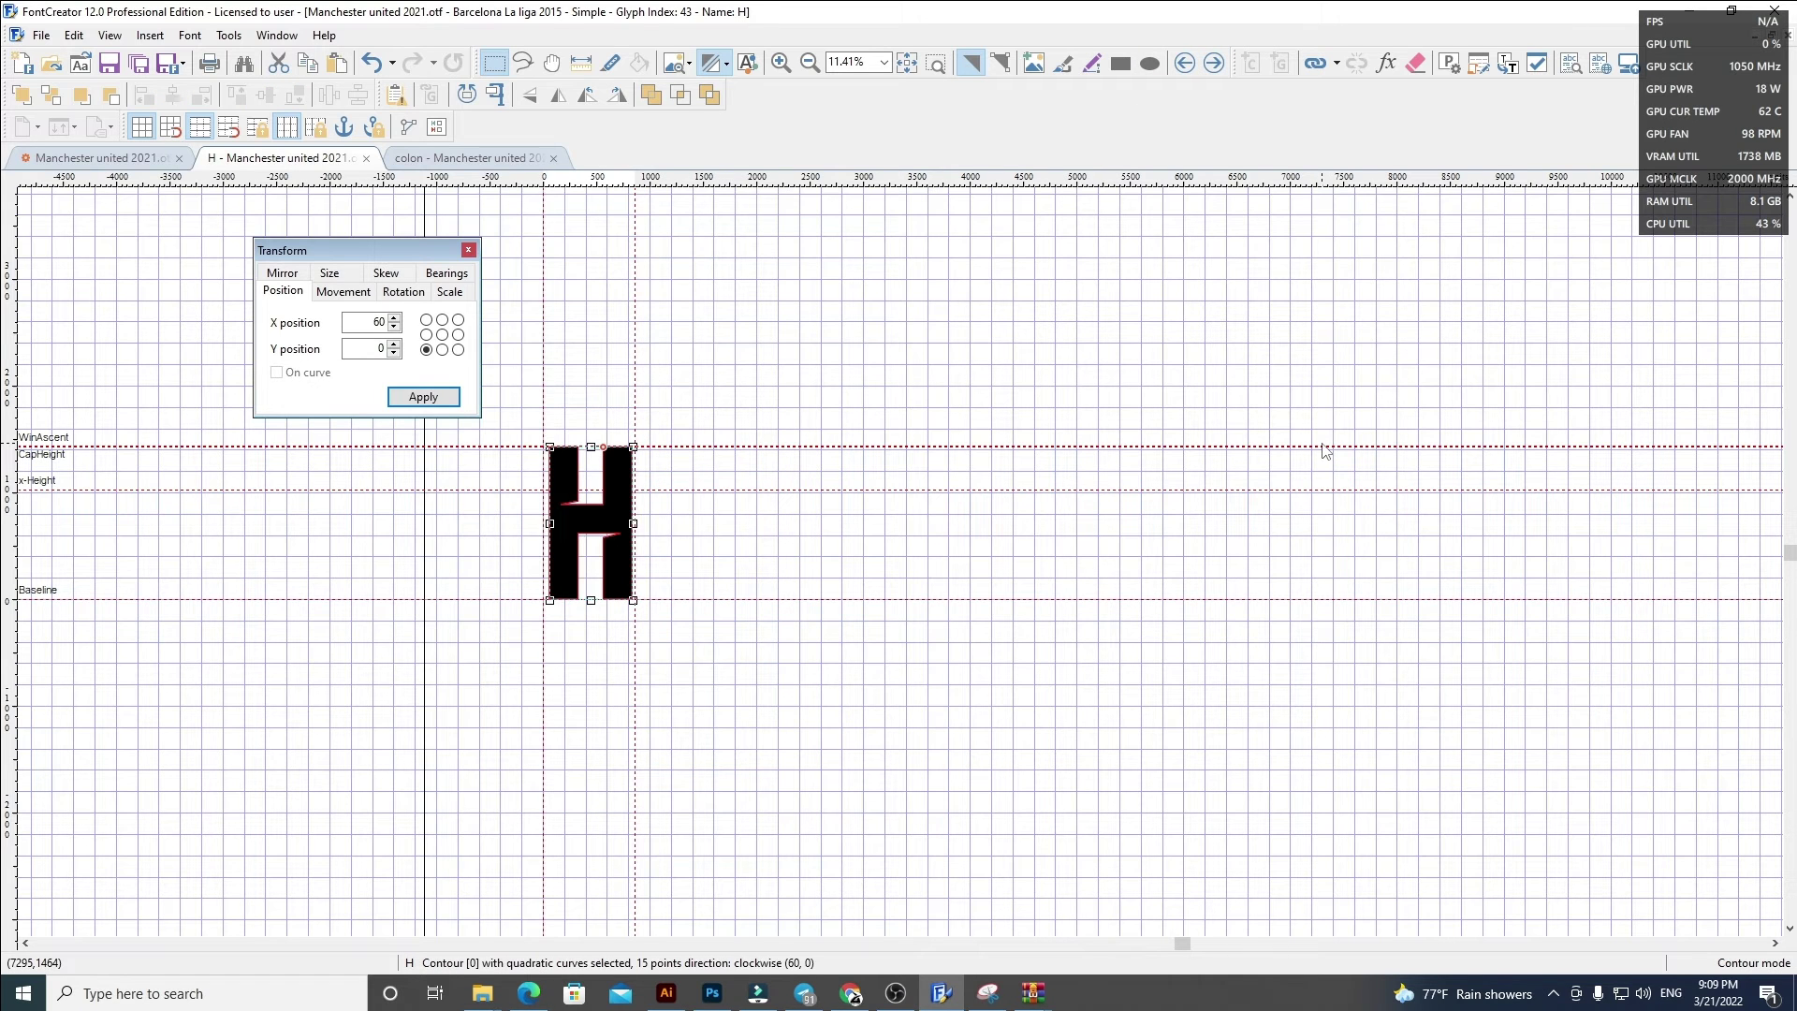
key(ctrl+z)
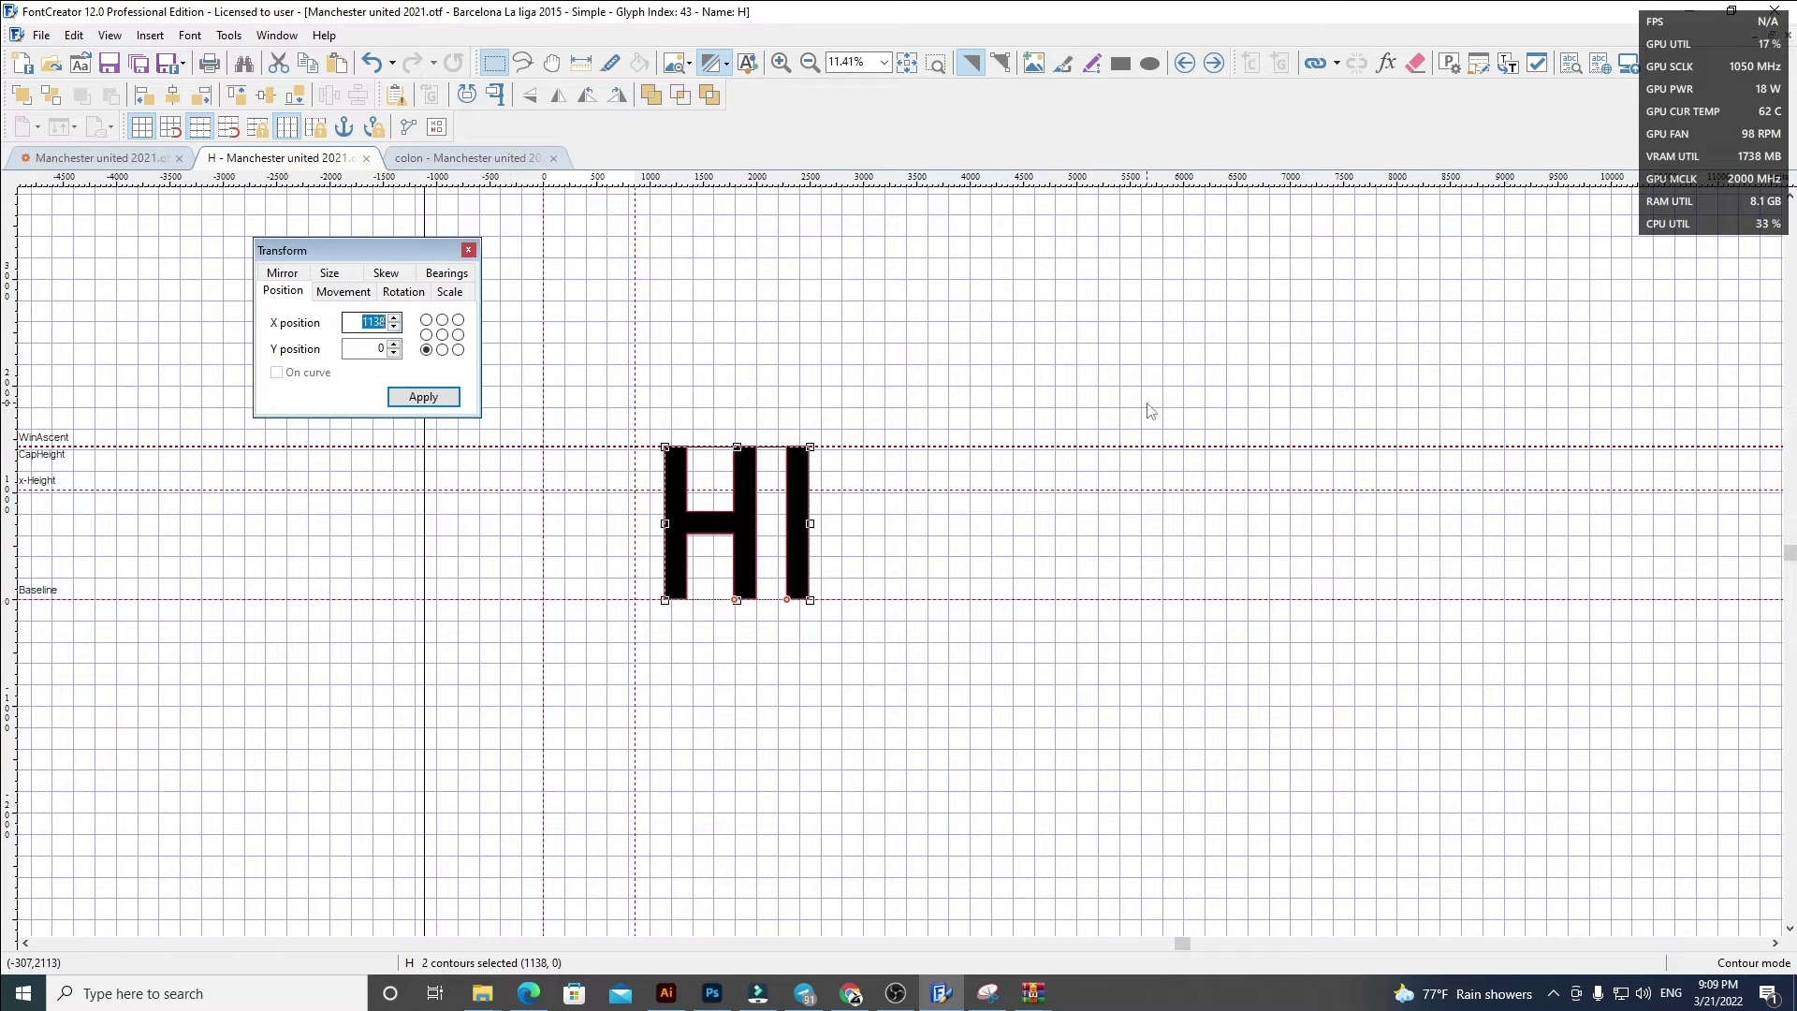
key(Return)
Step: Widen glyph H's advance width to just past the letter and cut the letter I
click(1151, 410)
drag(634, 396, 646, 391)
Step: Replace the outline in glyph I with the cut letter at X position 60 and narrow its advance width to just past the letter
click(1213, 63)
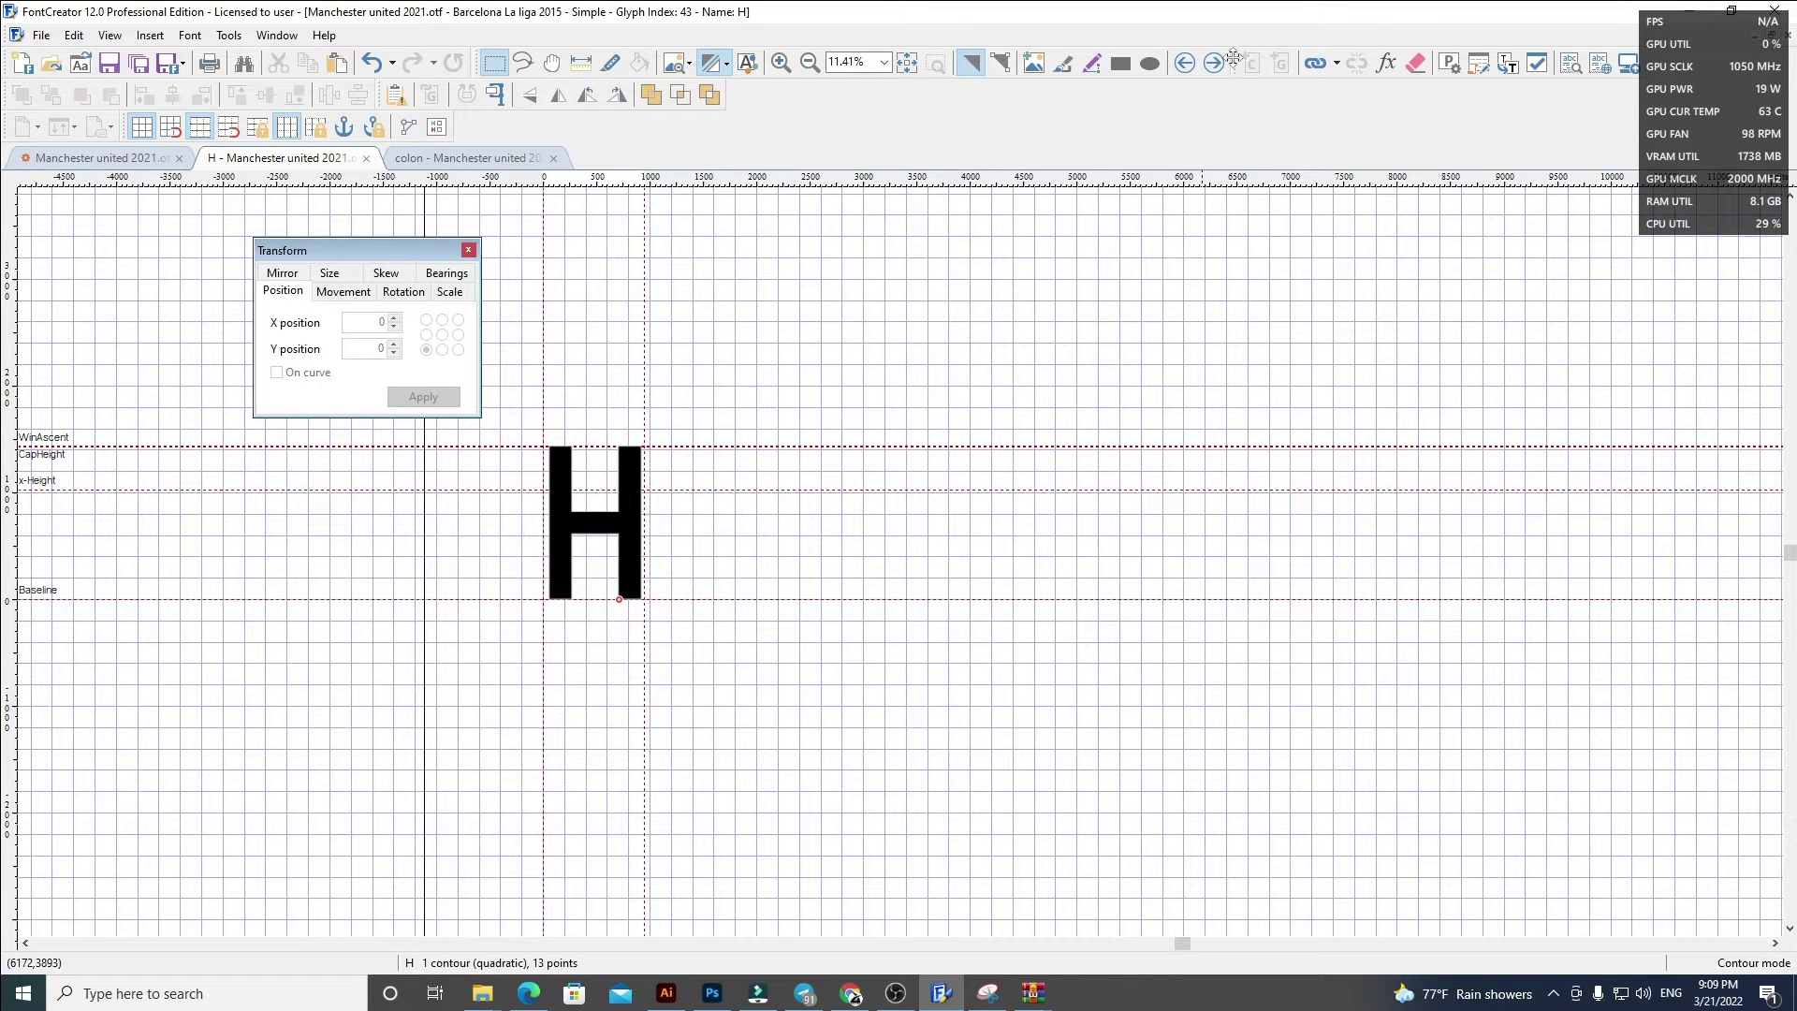
key(ctrl+a)
key(Delete)
key(ctrl+v)
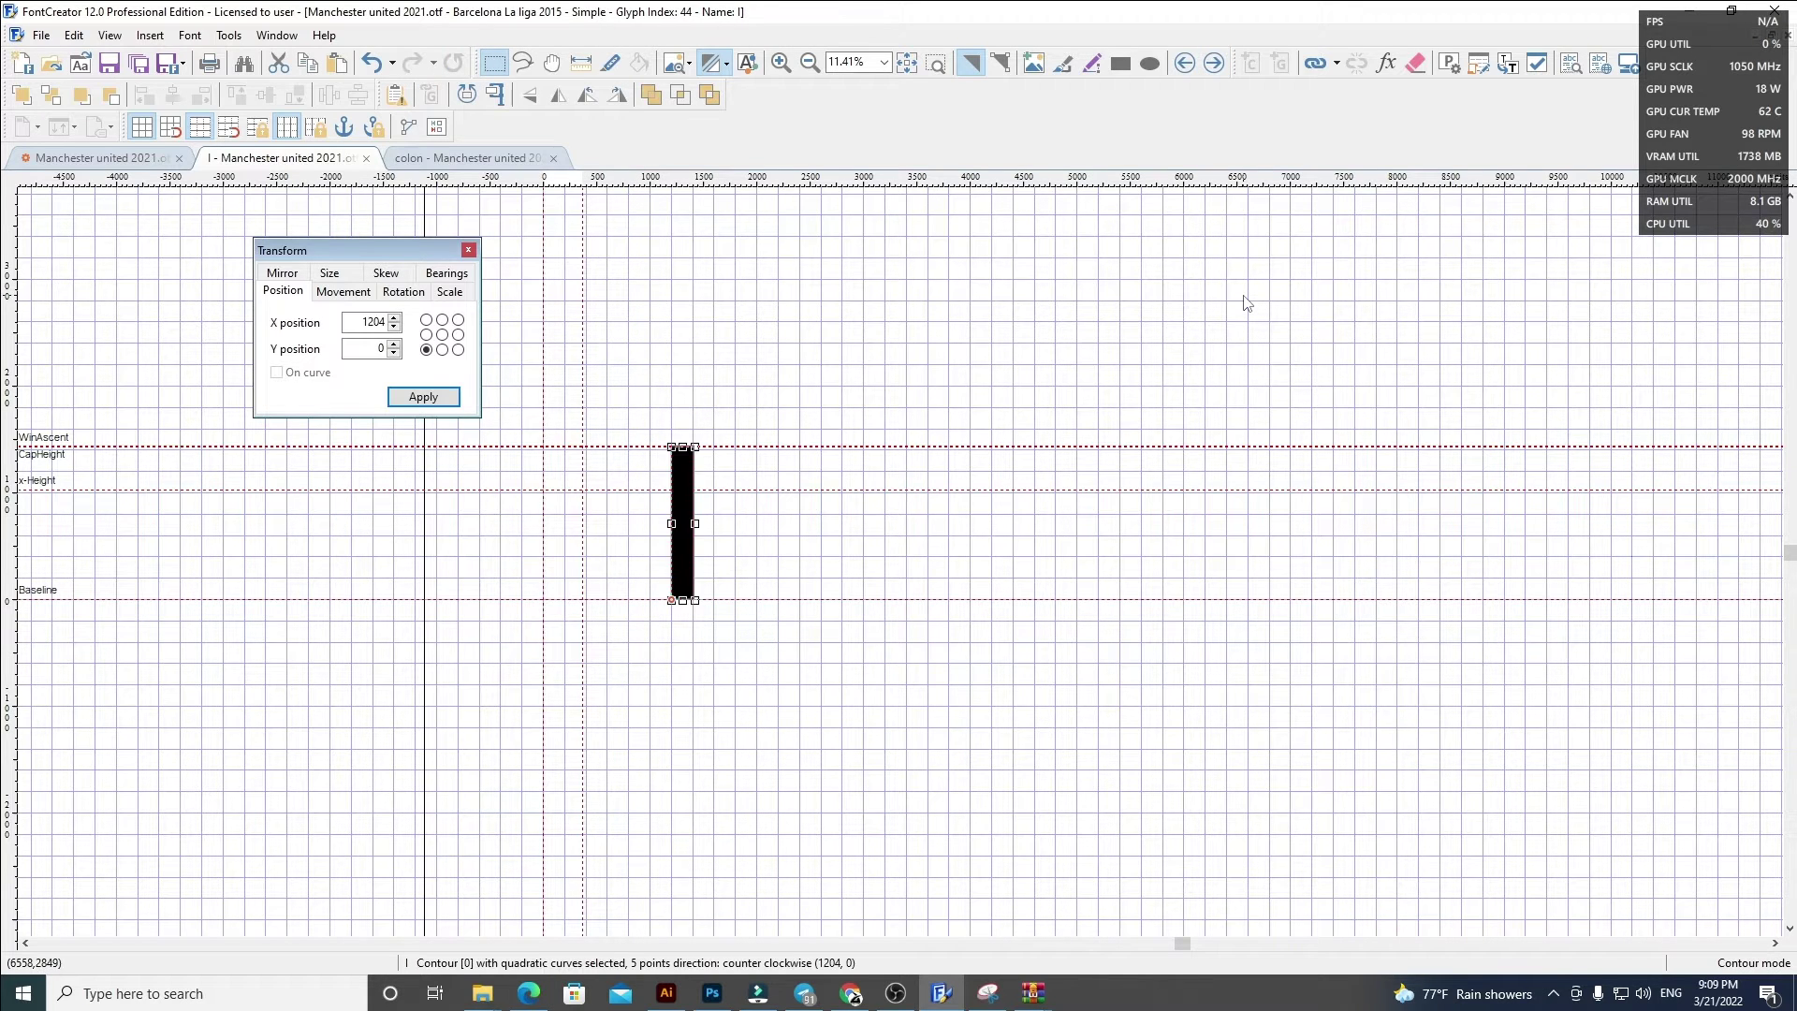
text(60)
key(Return)
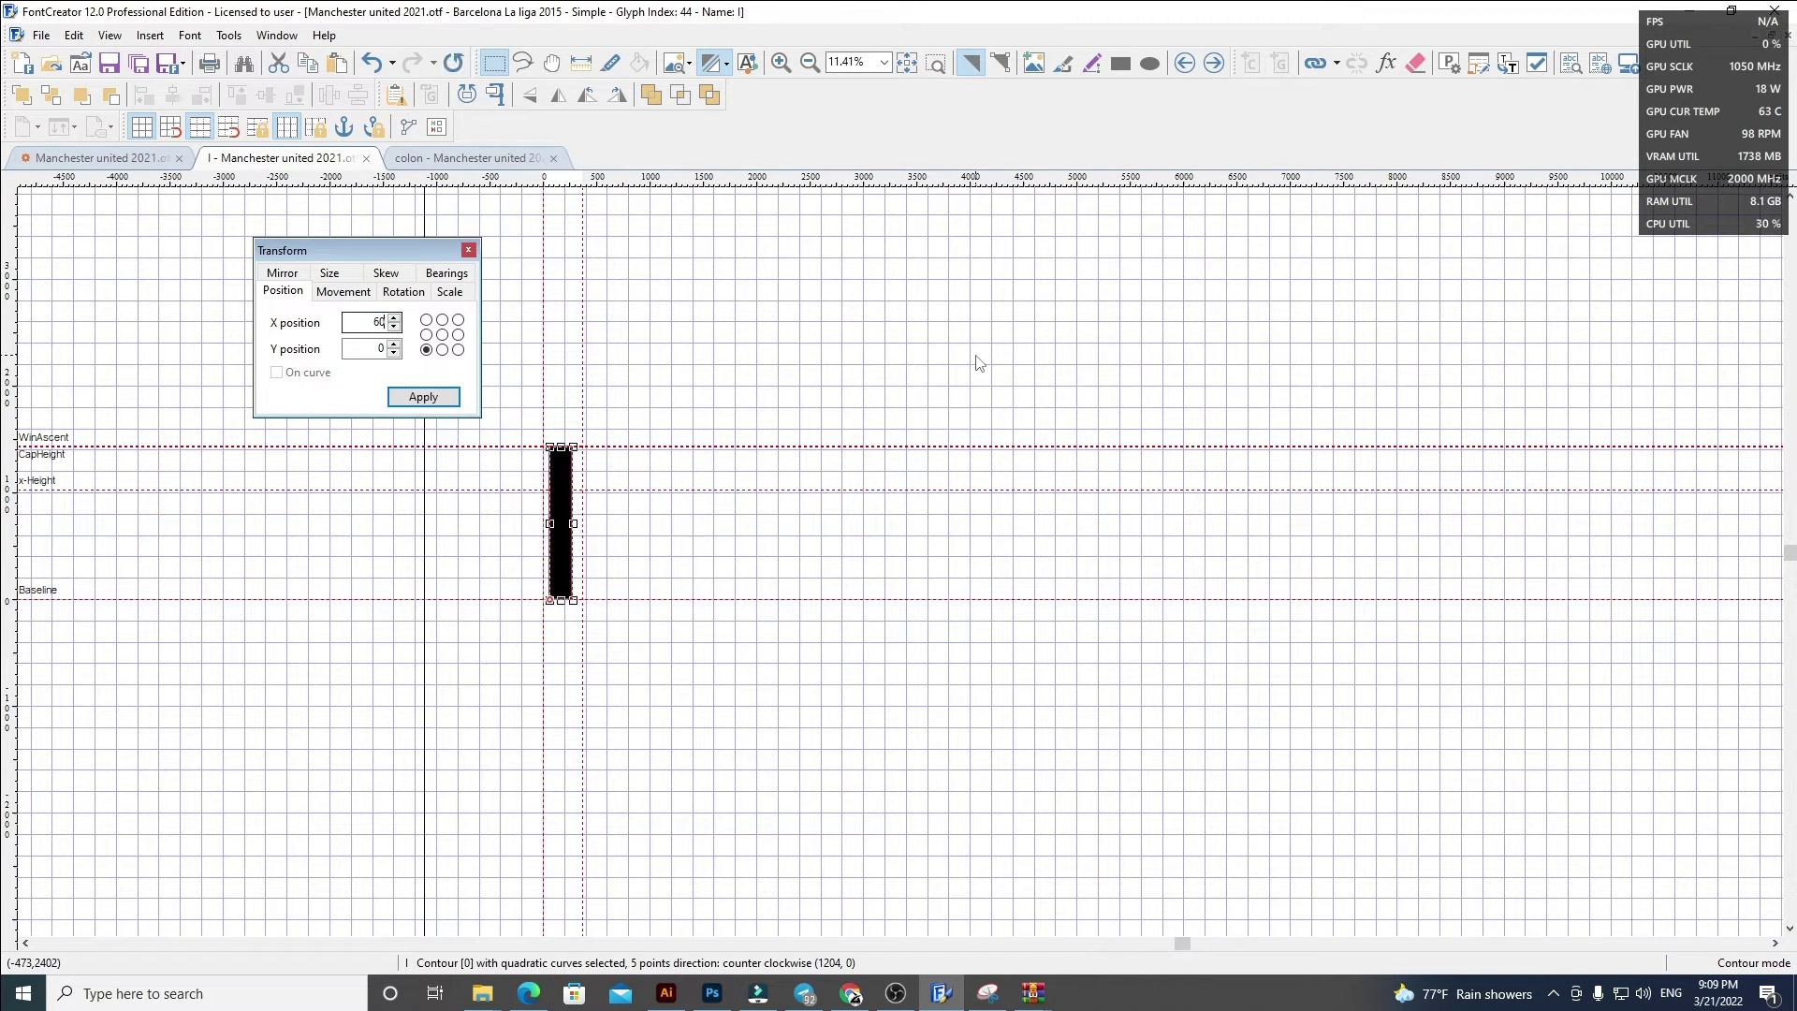
click(983, 365)
drag(582, 410, 575, 408)
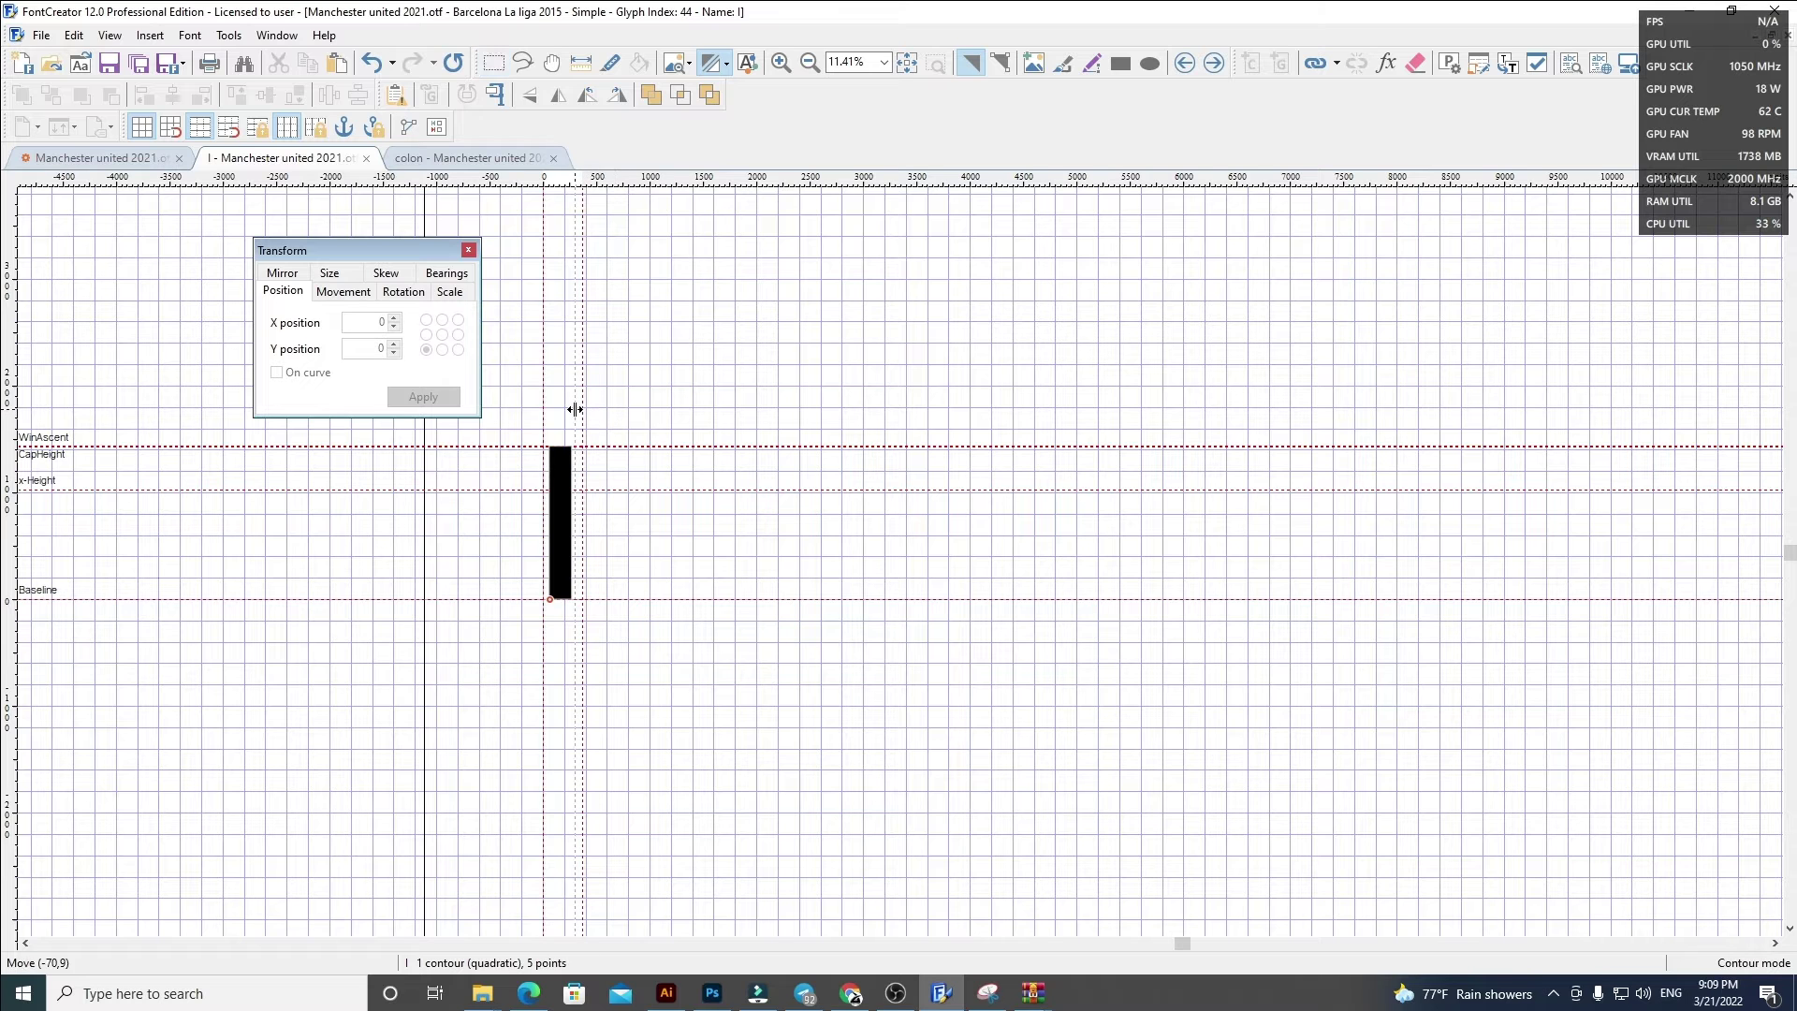
Step: Close the colon and I glyph editors to return to the glyph overview
click(550, 166)
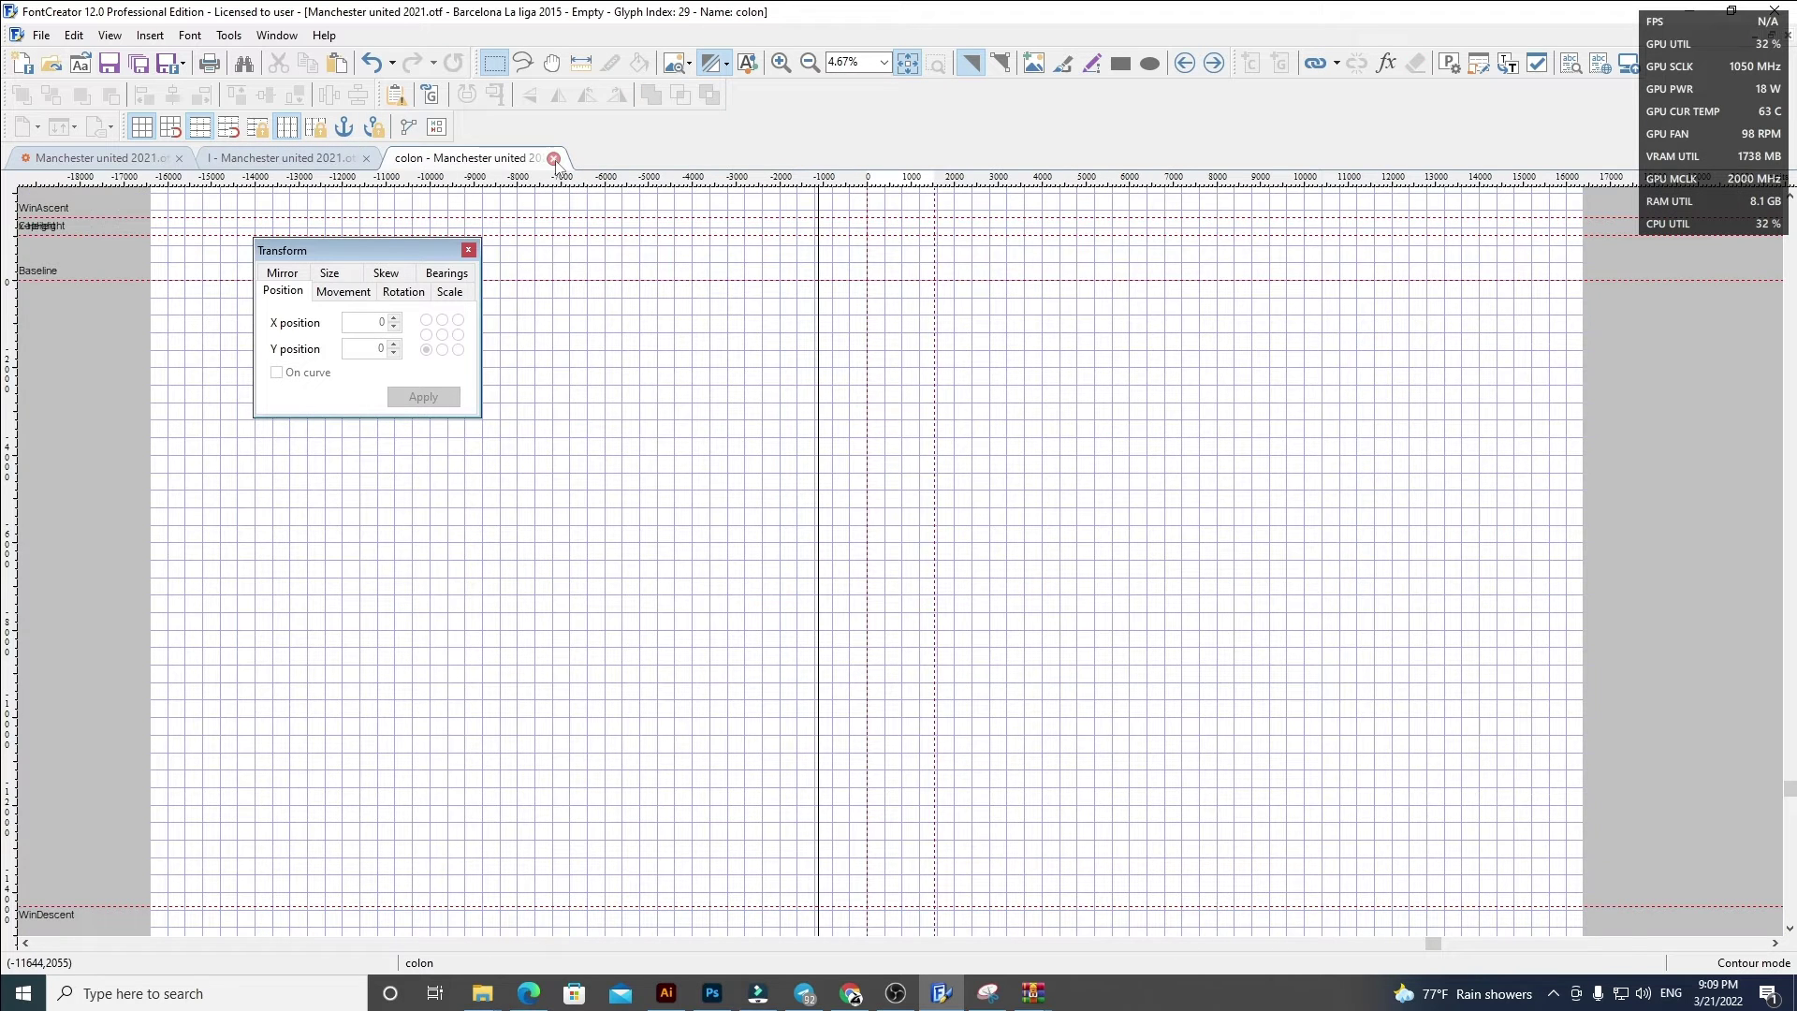
click(555, 159)
click(367, 159)
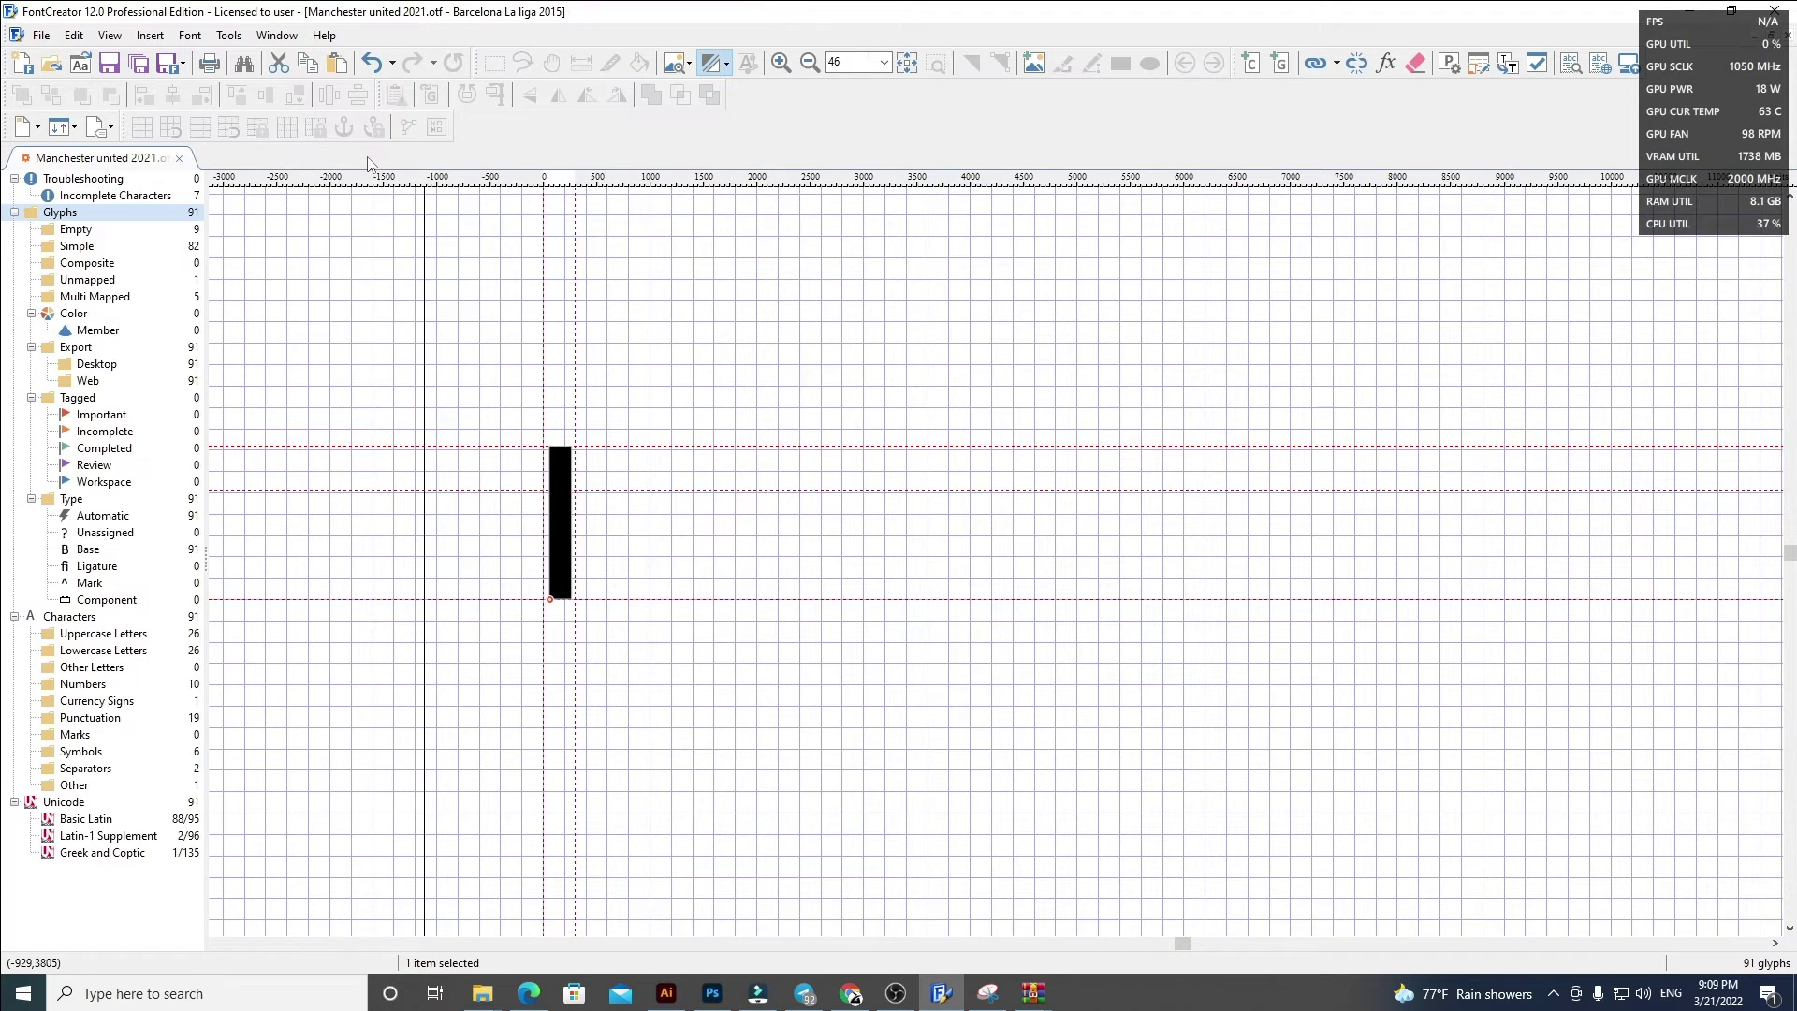
Step: Open glyph J, delete its existing outline and switch back to Illustrator
double_click(625, 451)
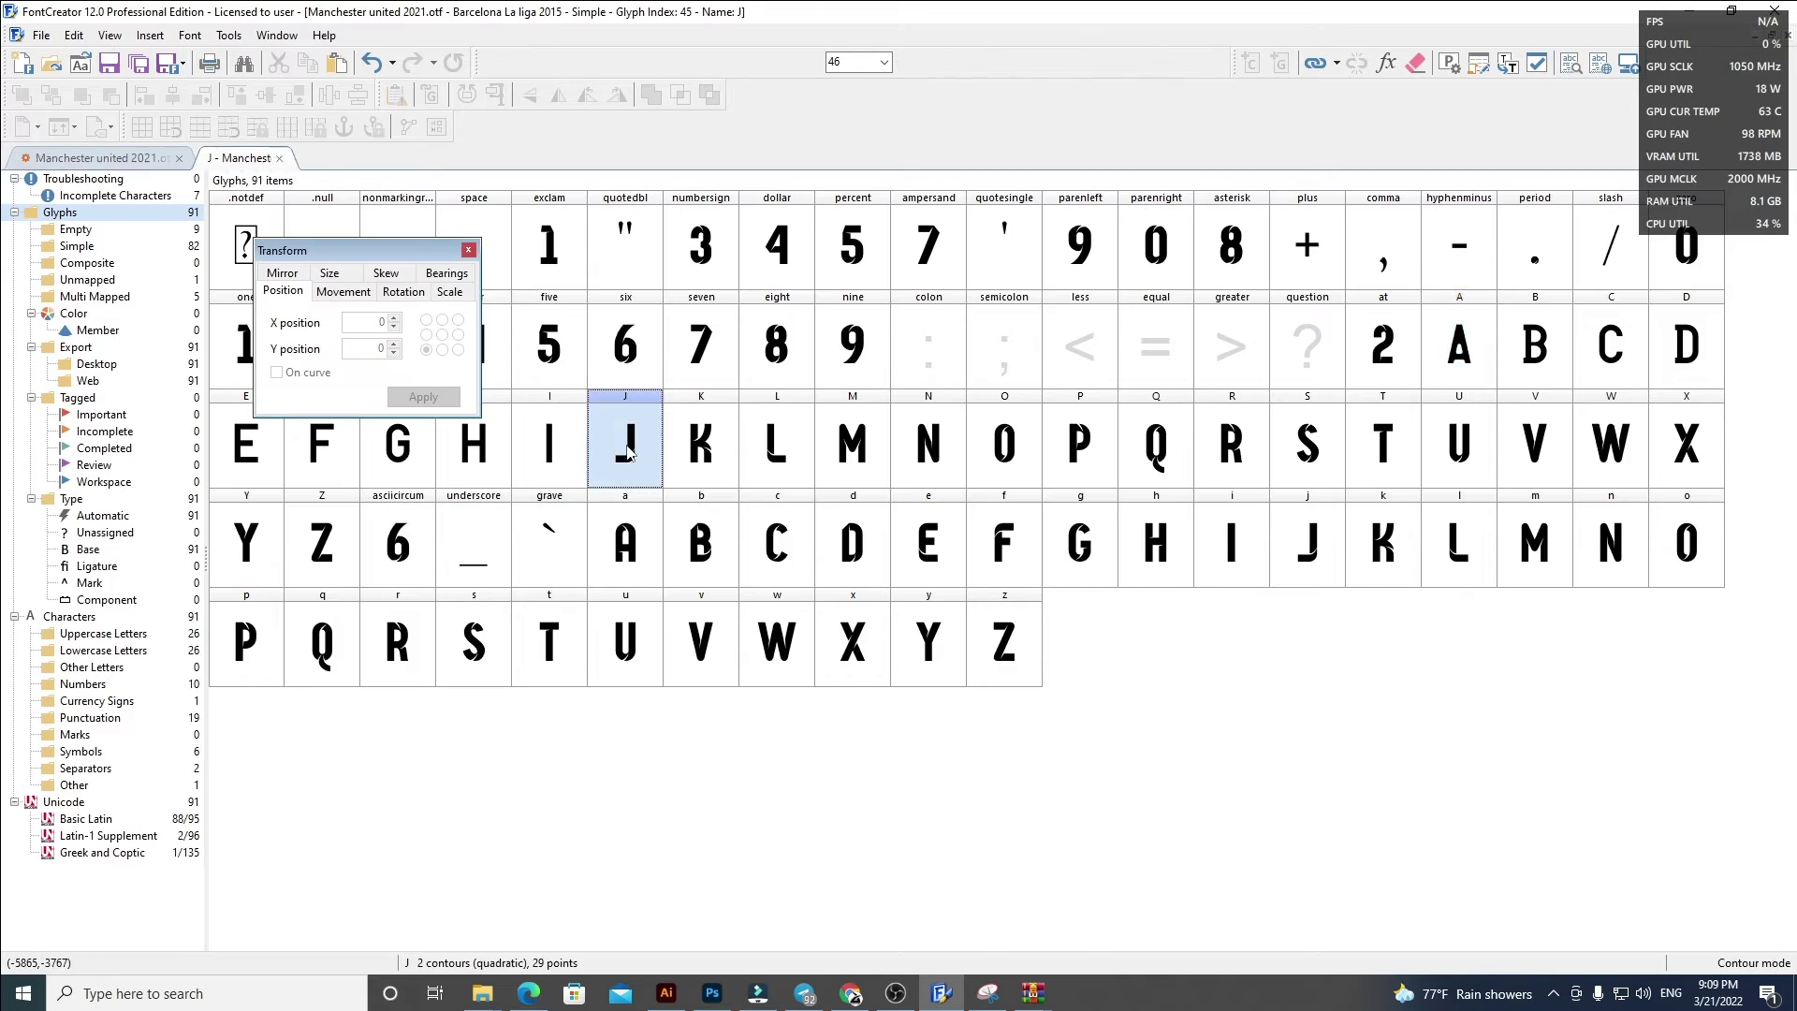
key(ctrl+a)
key(Delete)
key(alt+Tab)
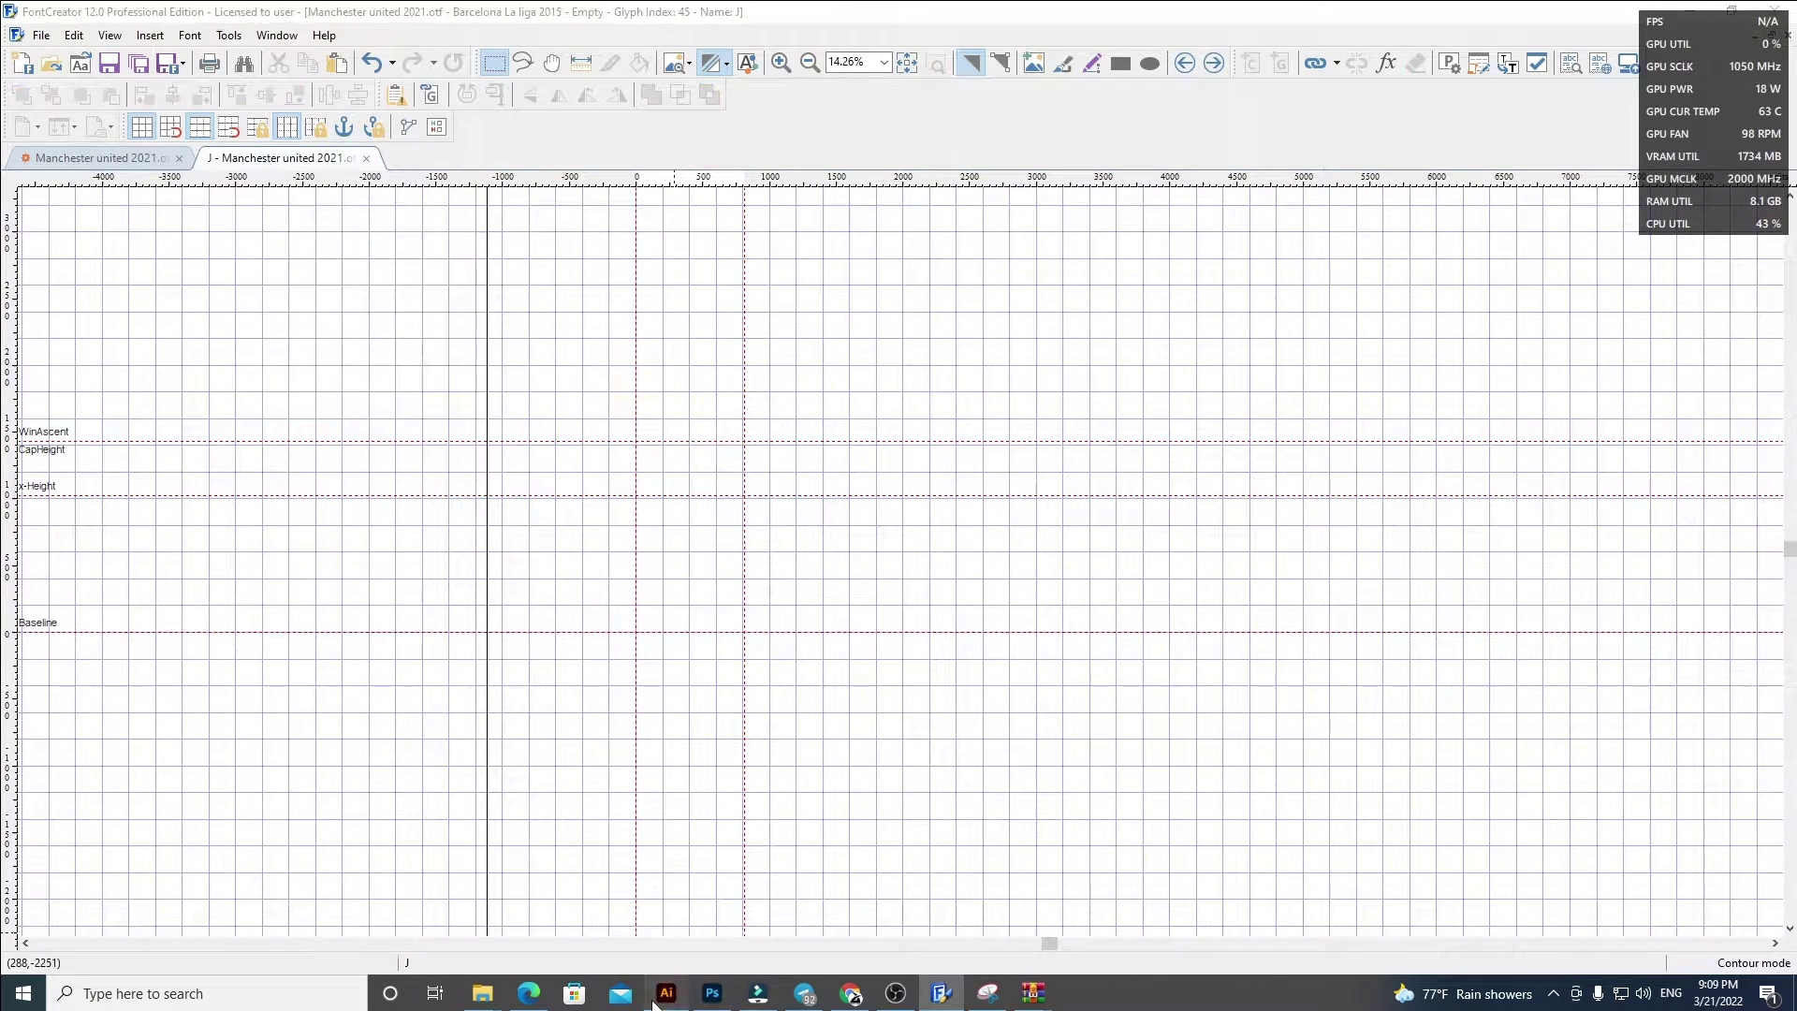
Step: Copy the letters J to P from the Illustrator artwork and paste them into glyph J at X position 60 and Y position 0
drag(574, 412, 1127, 479)
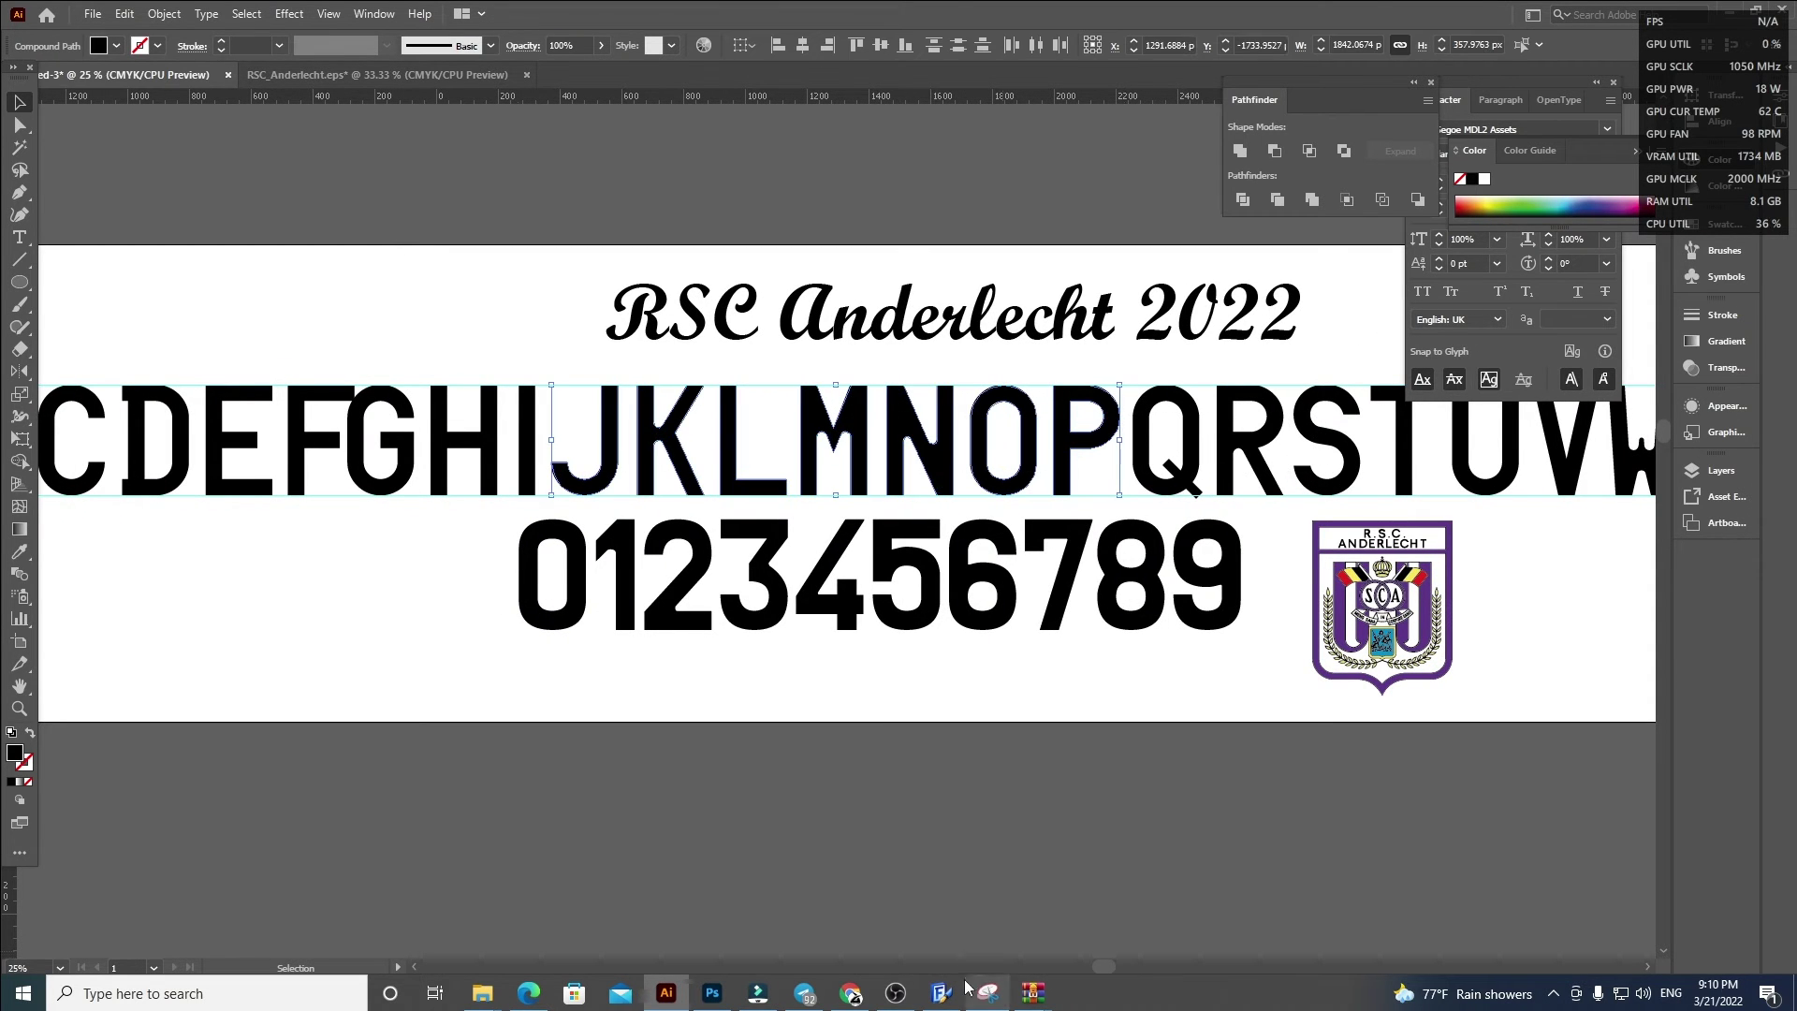
key(alt+Tab)
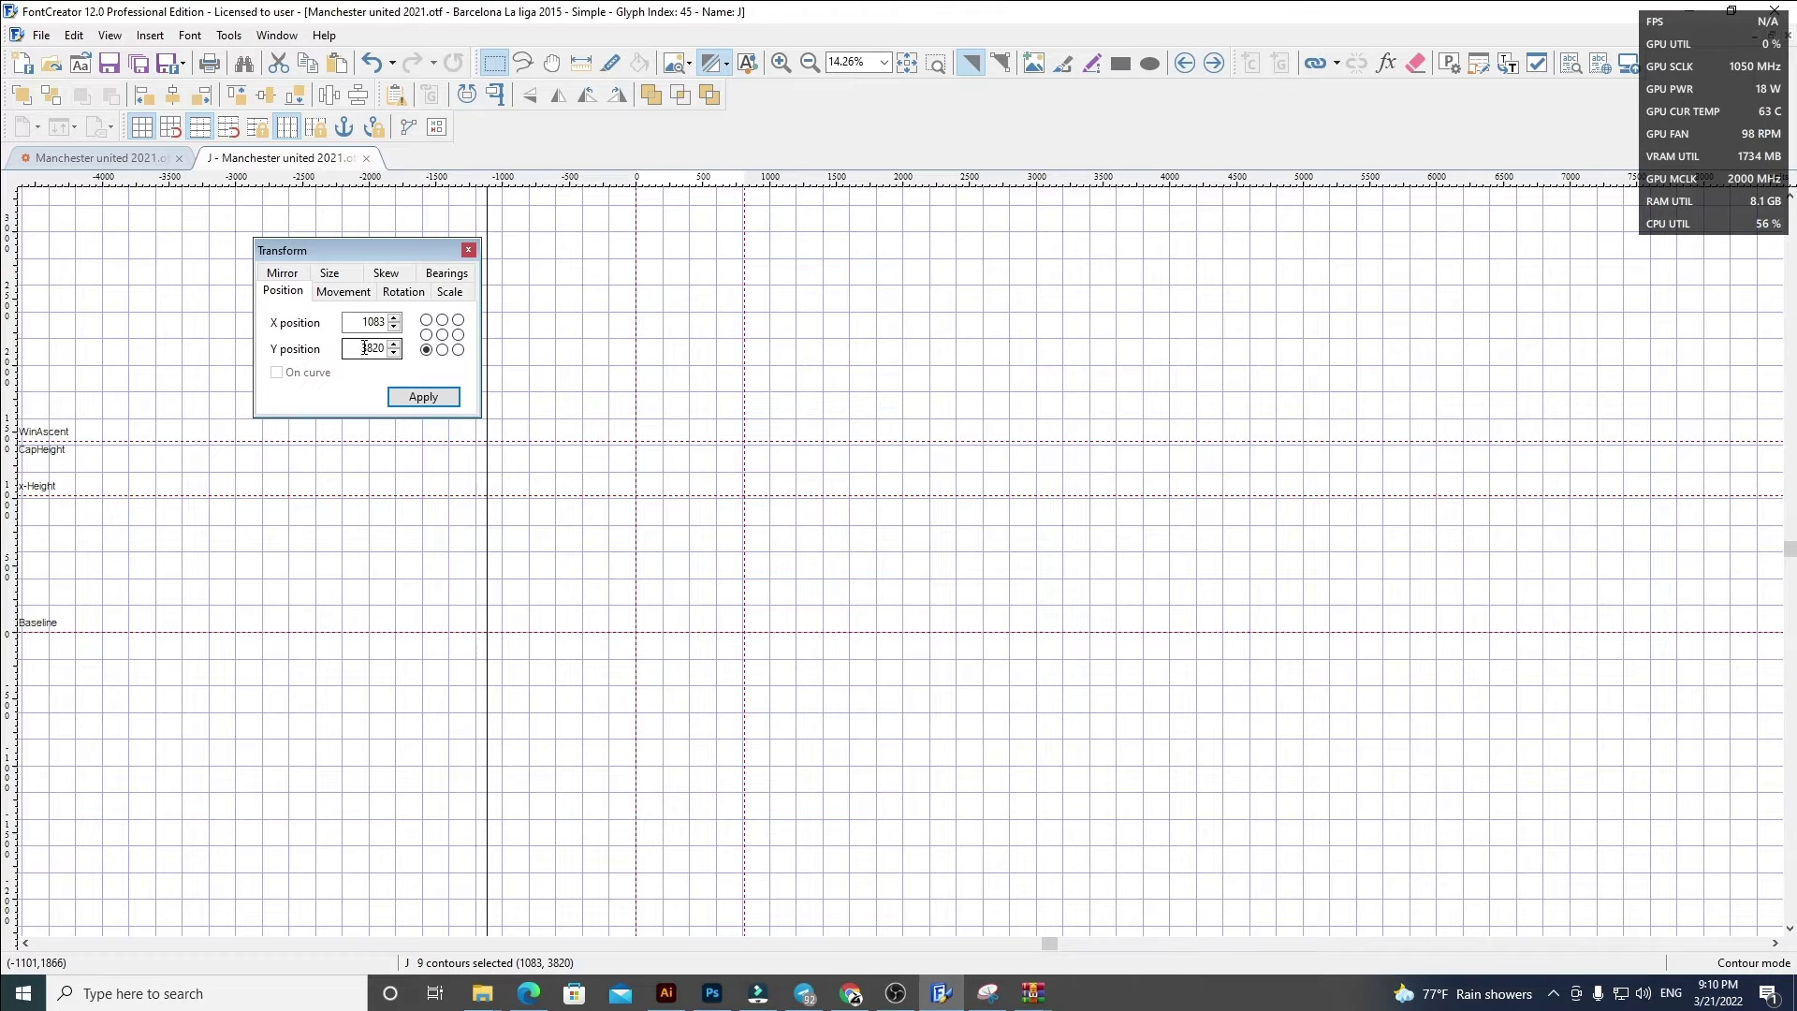
key(Return)
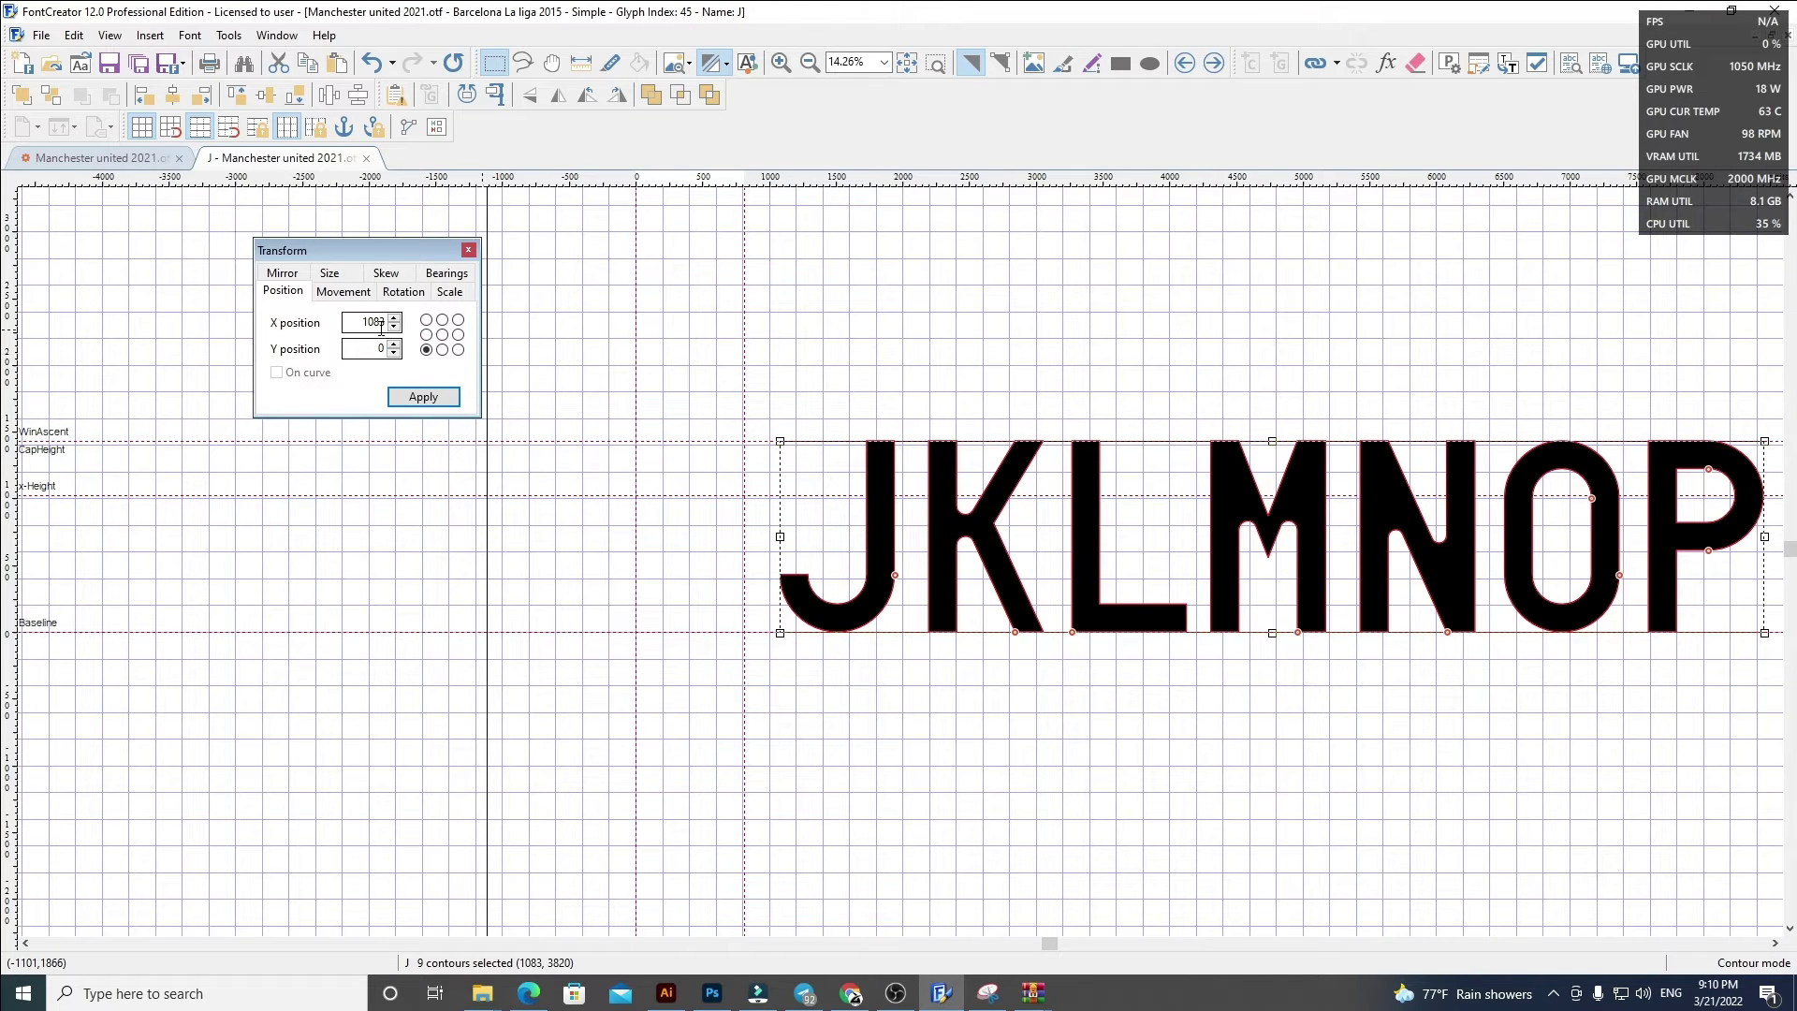
text(60)
key(Return)
click(1050, 264)
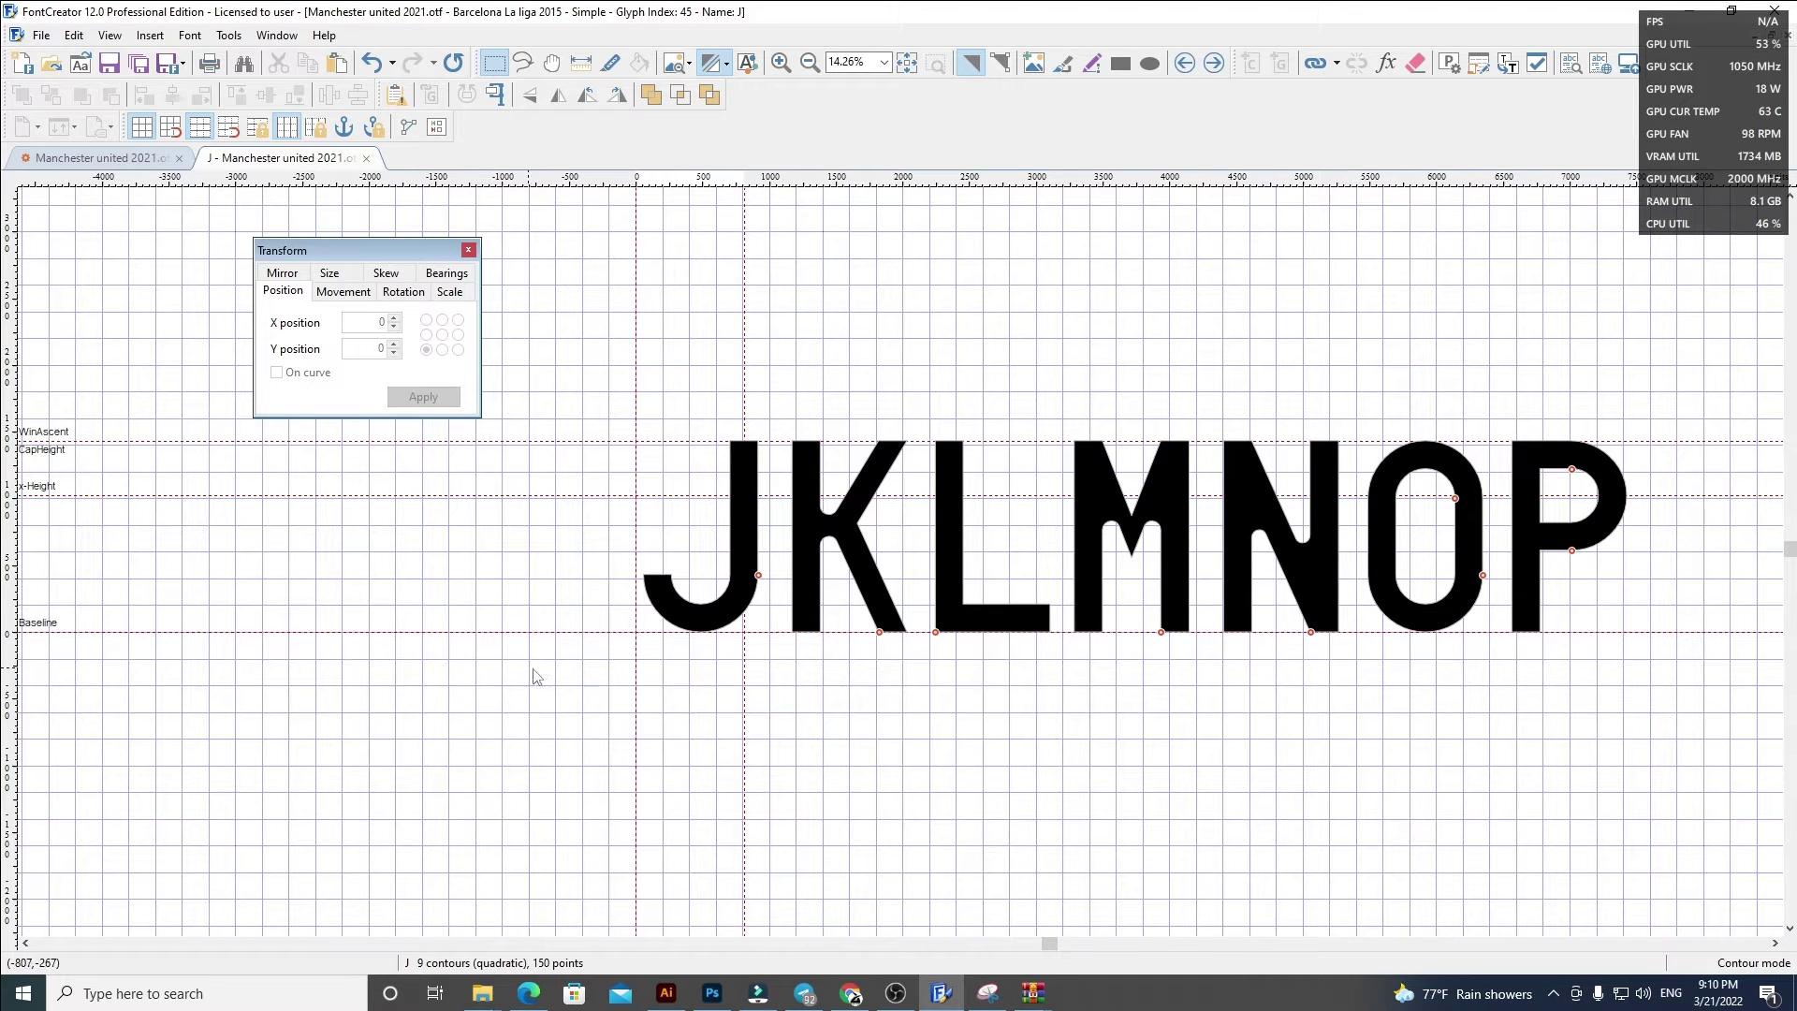
Step: Widen glyph J's advance width to just past the letter and cut the letters K to P
scroll(558, 674, down, 2)
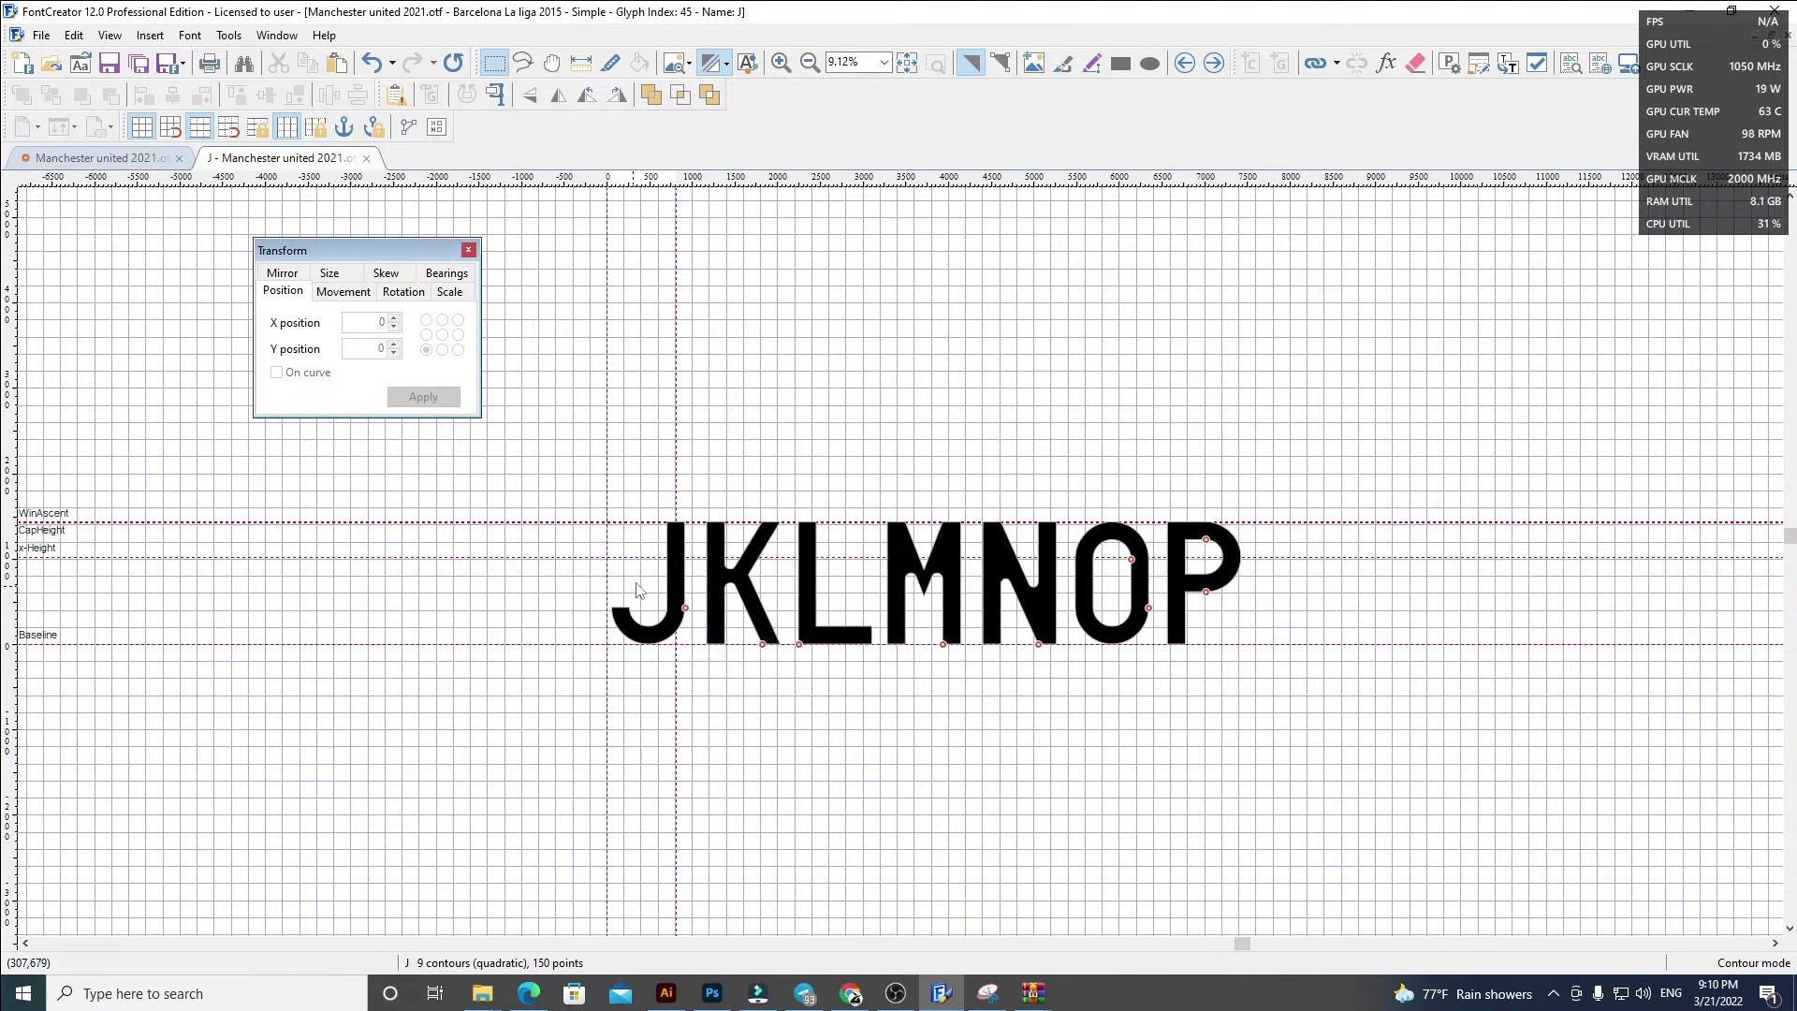
scroll(636, 589, up, 1)
scroll(926, 641, down, 3)
scroll(1036, 614, up, 4)
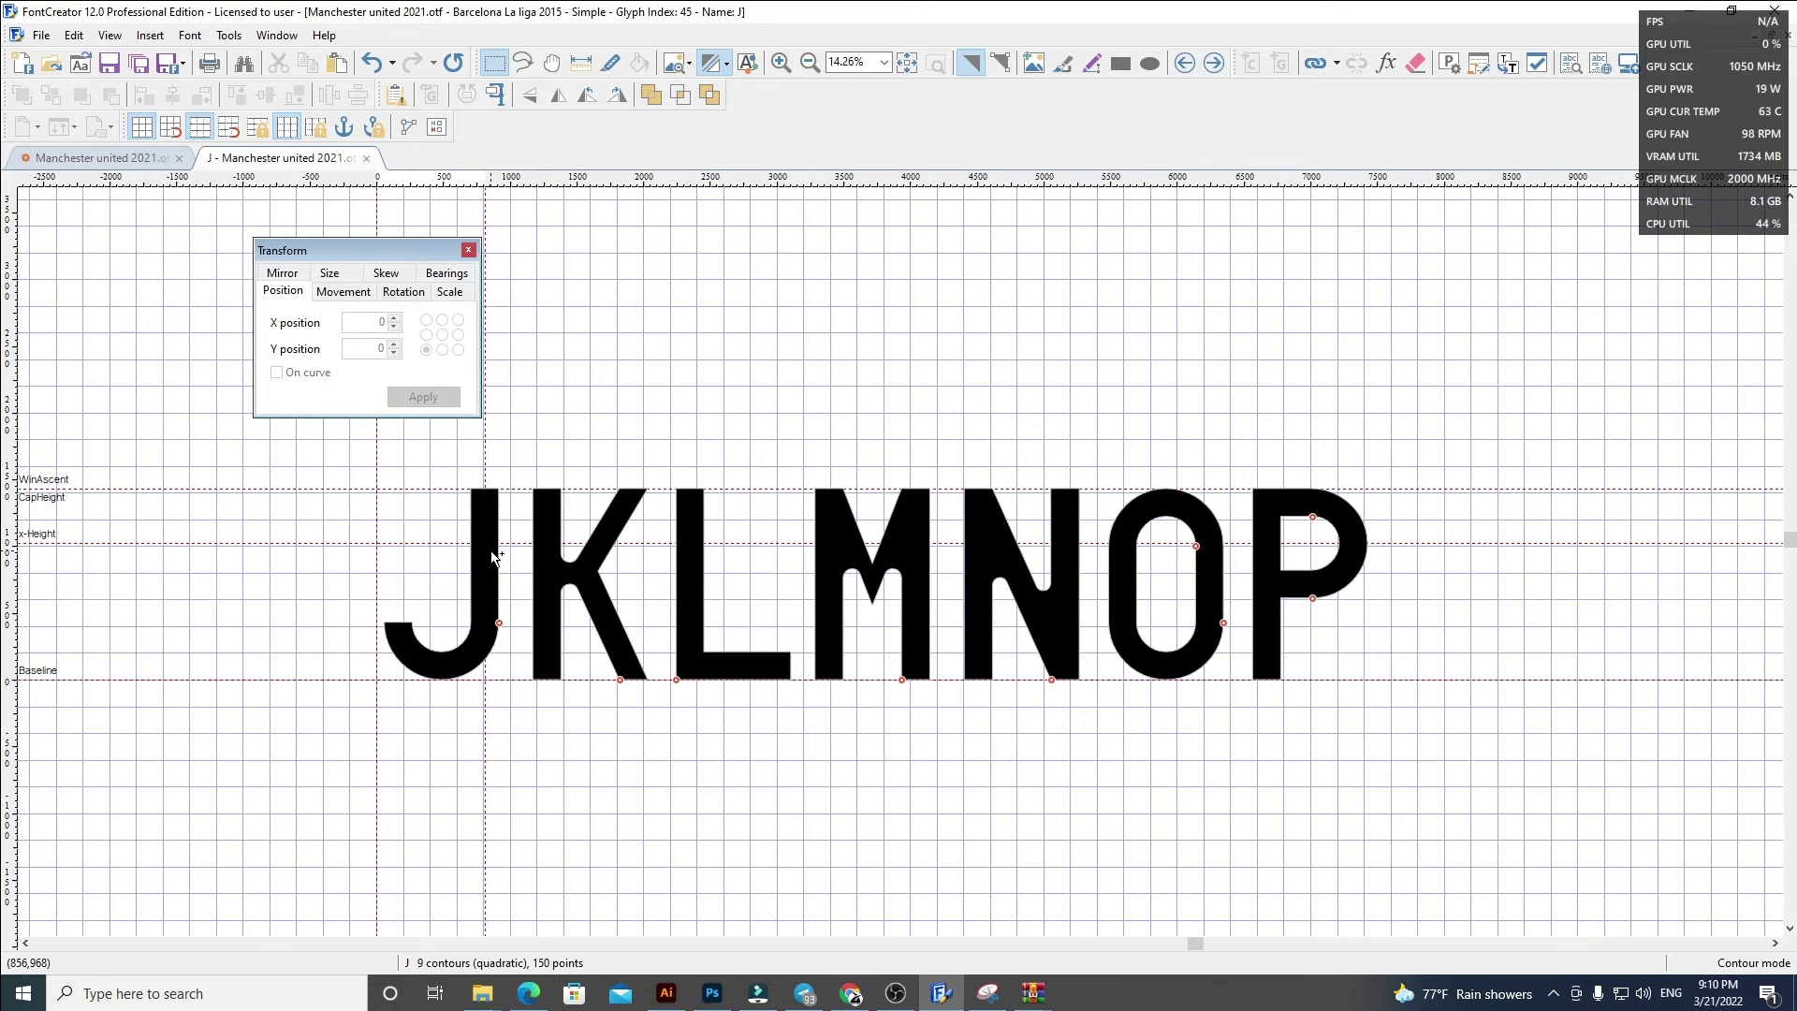
drag(482, 441, 504, 434)
drag(1384, 786, 536, 479)
key(Delete)
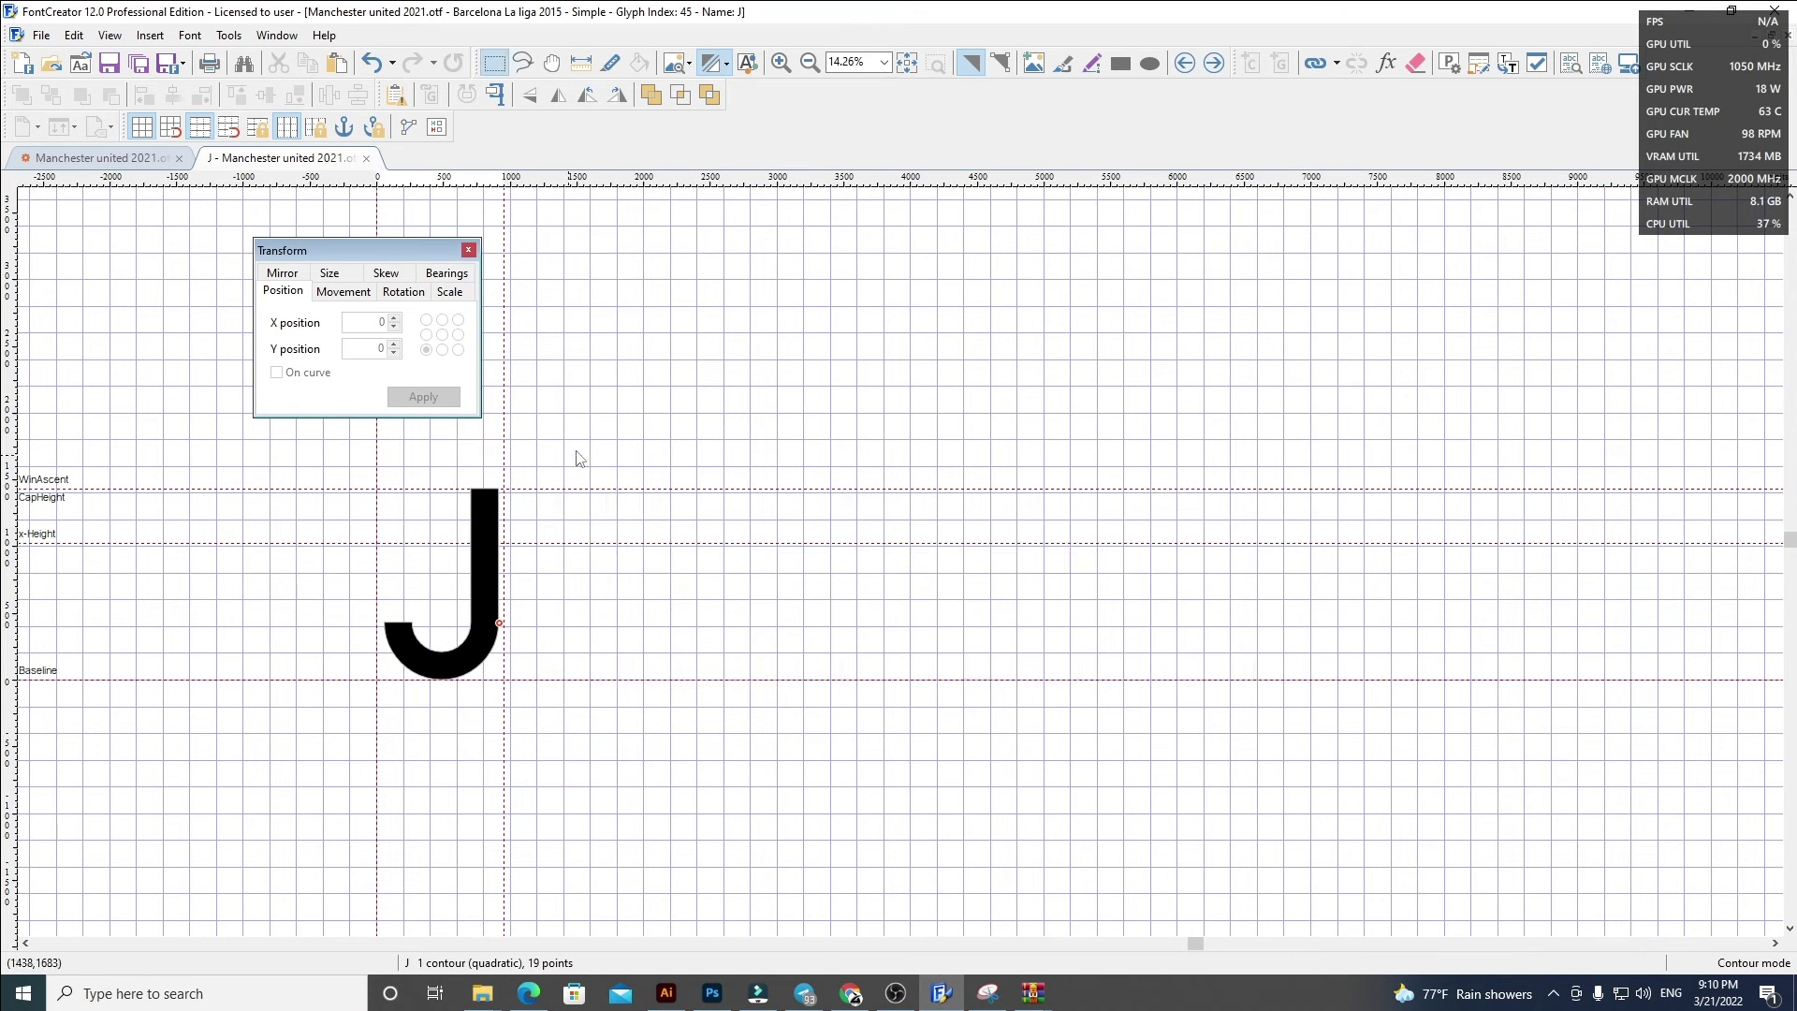
Step: Replace the outline in glyph K with the cut letters K to P at X position 60
click(1214, 63)
key(ctrl+a)
key(Delete)
key(ctrl+v)
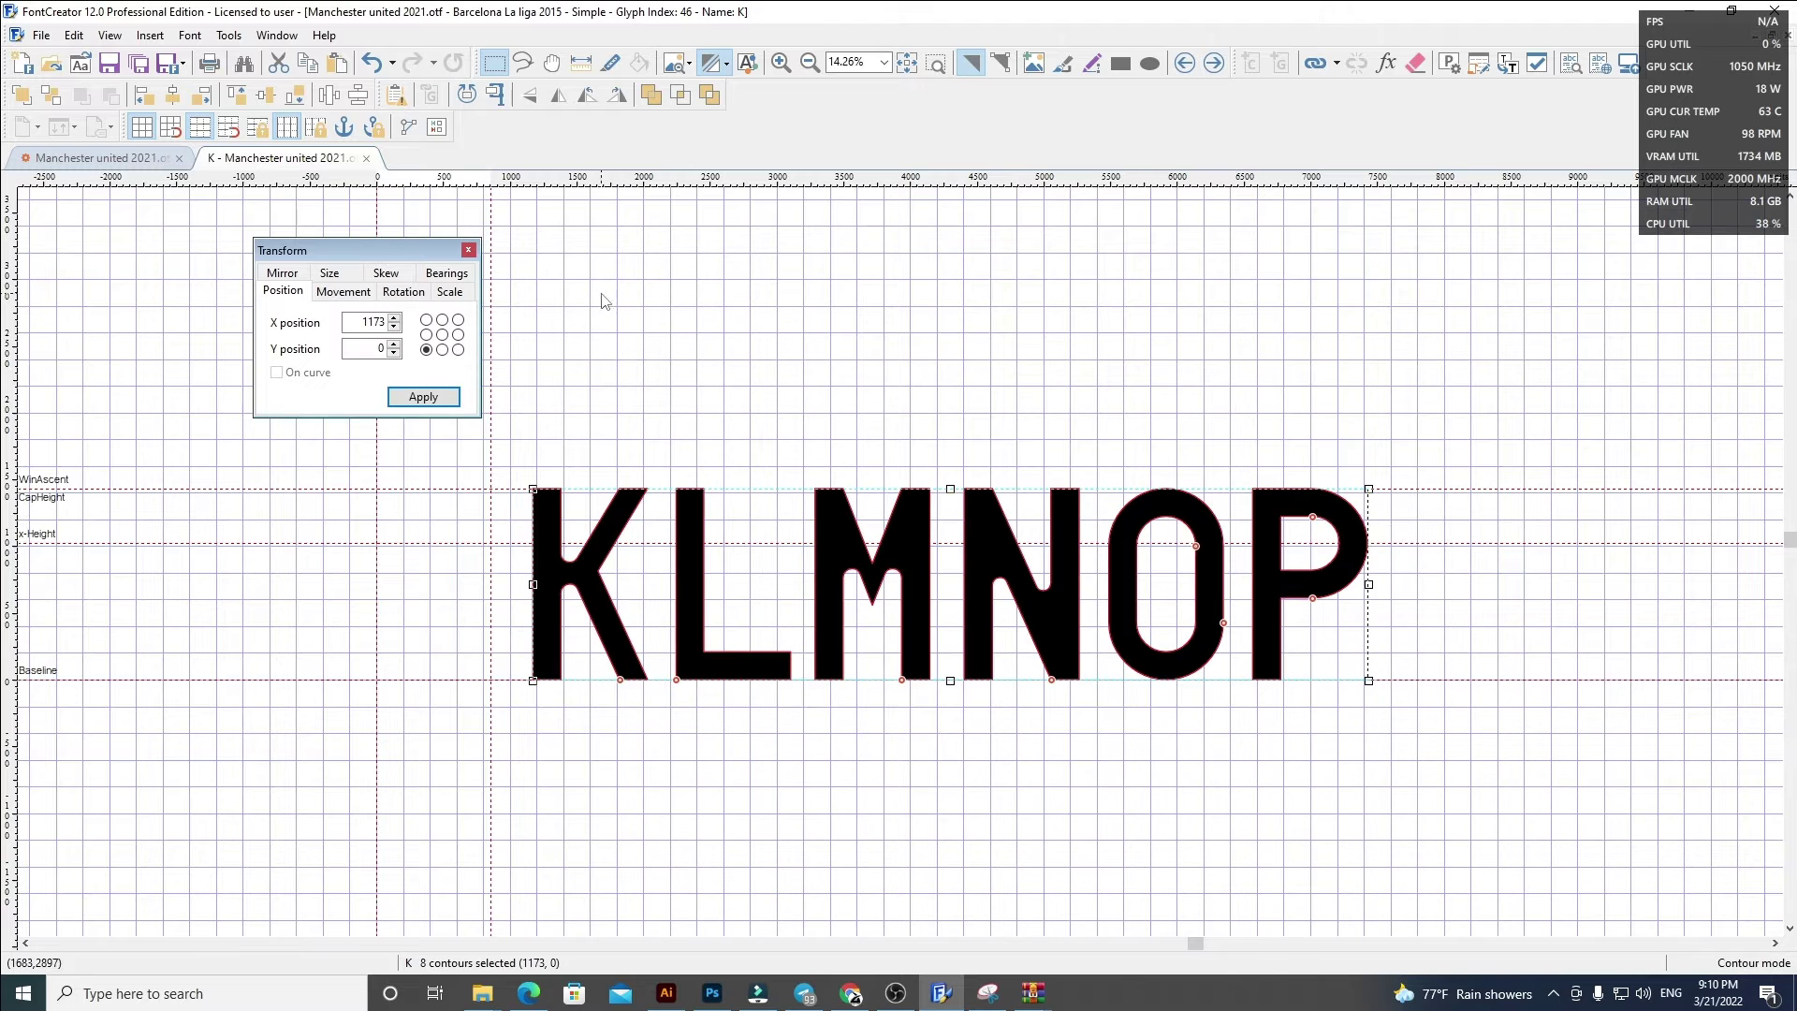
key(Return)
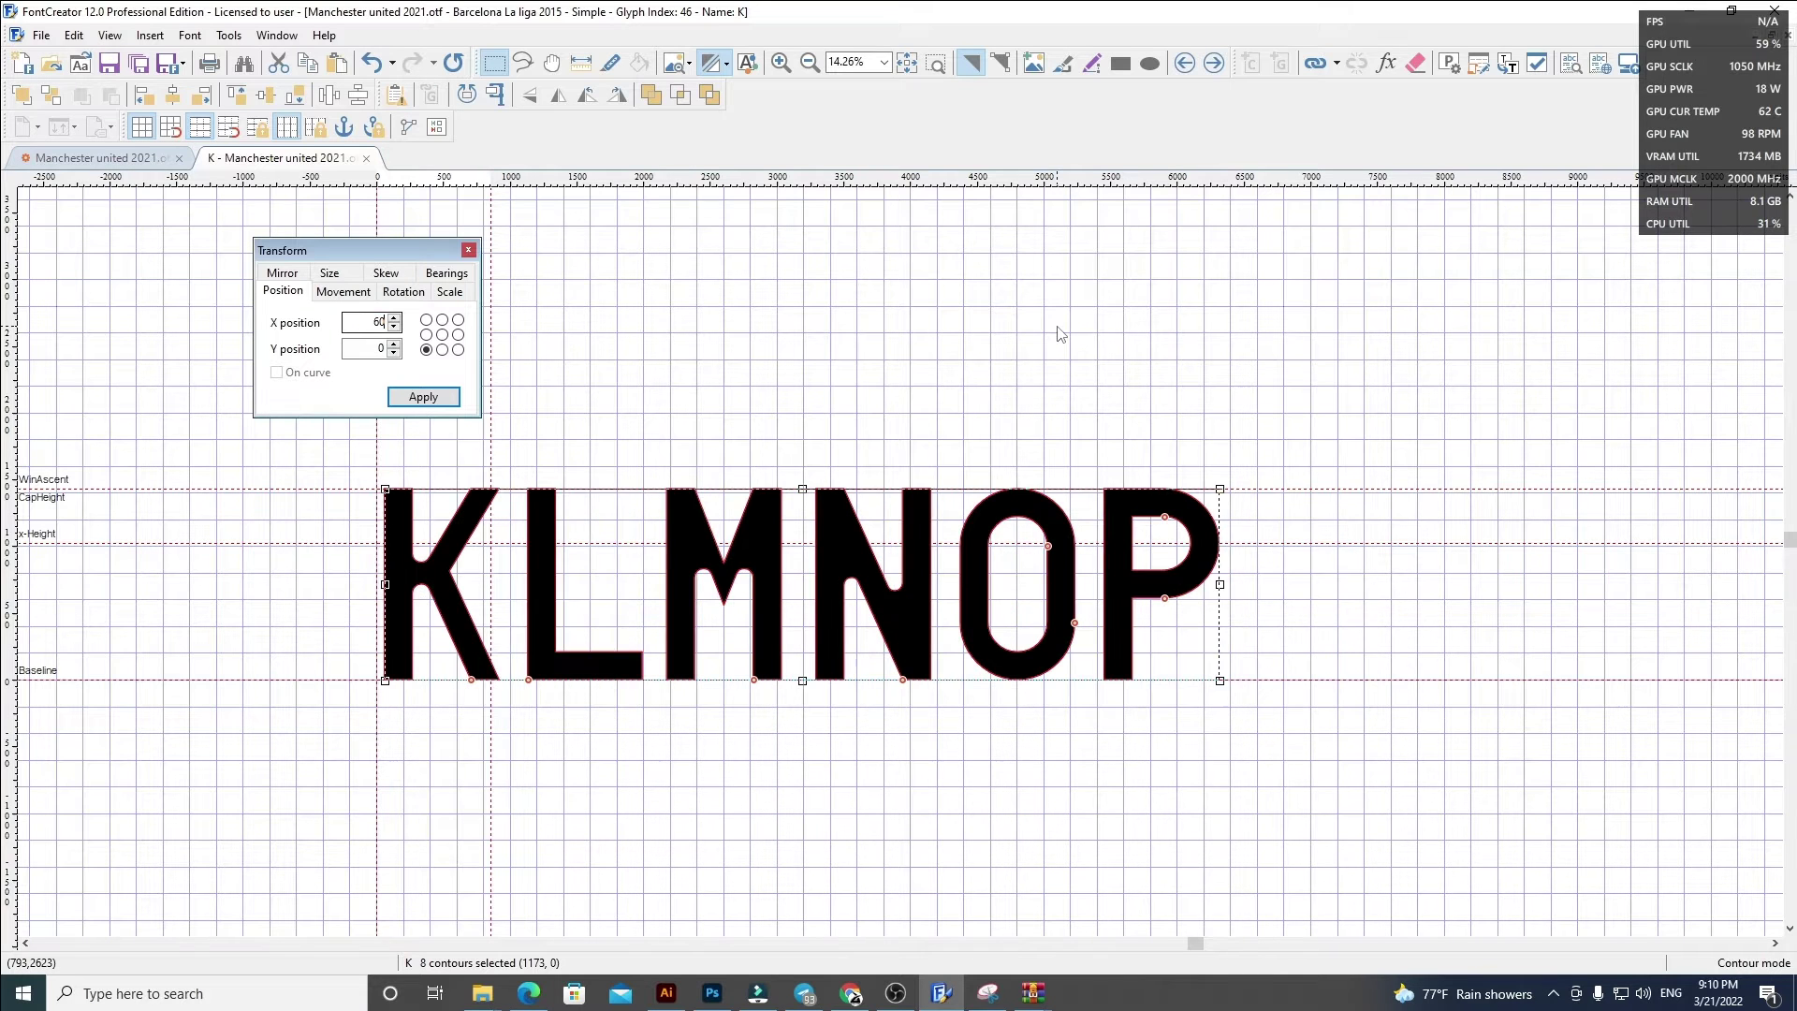
Step: Widen glyph K's advance width to just past the letter and cut the letters L to P
click(609, 471)
drag(492, 449, 507, 447)
drag(484, 448, 1336, 812)
key(ctrl+x)
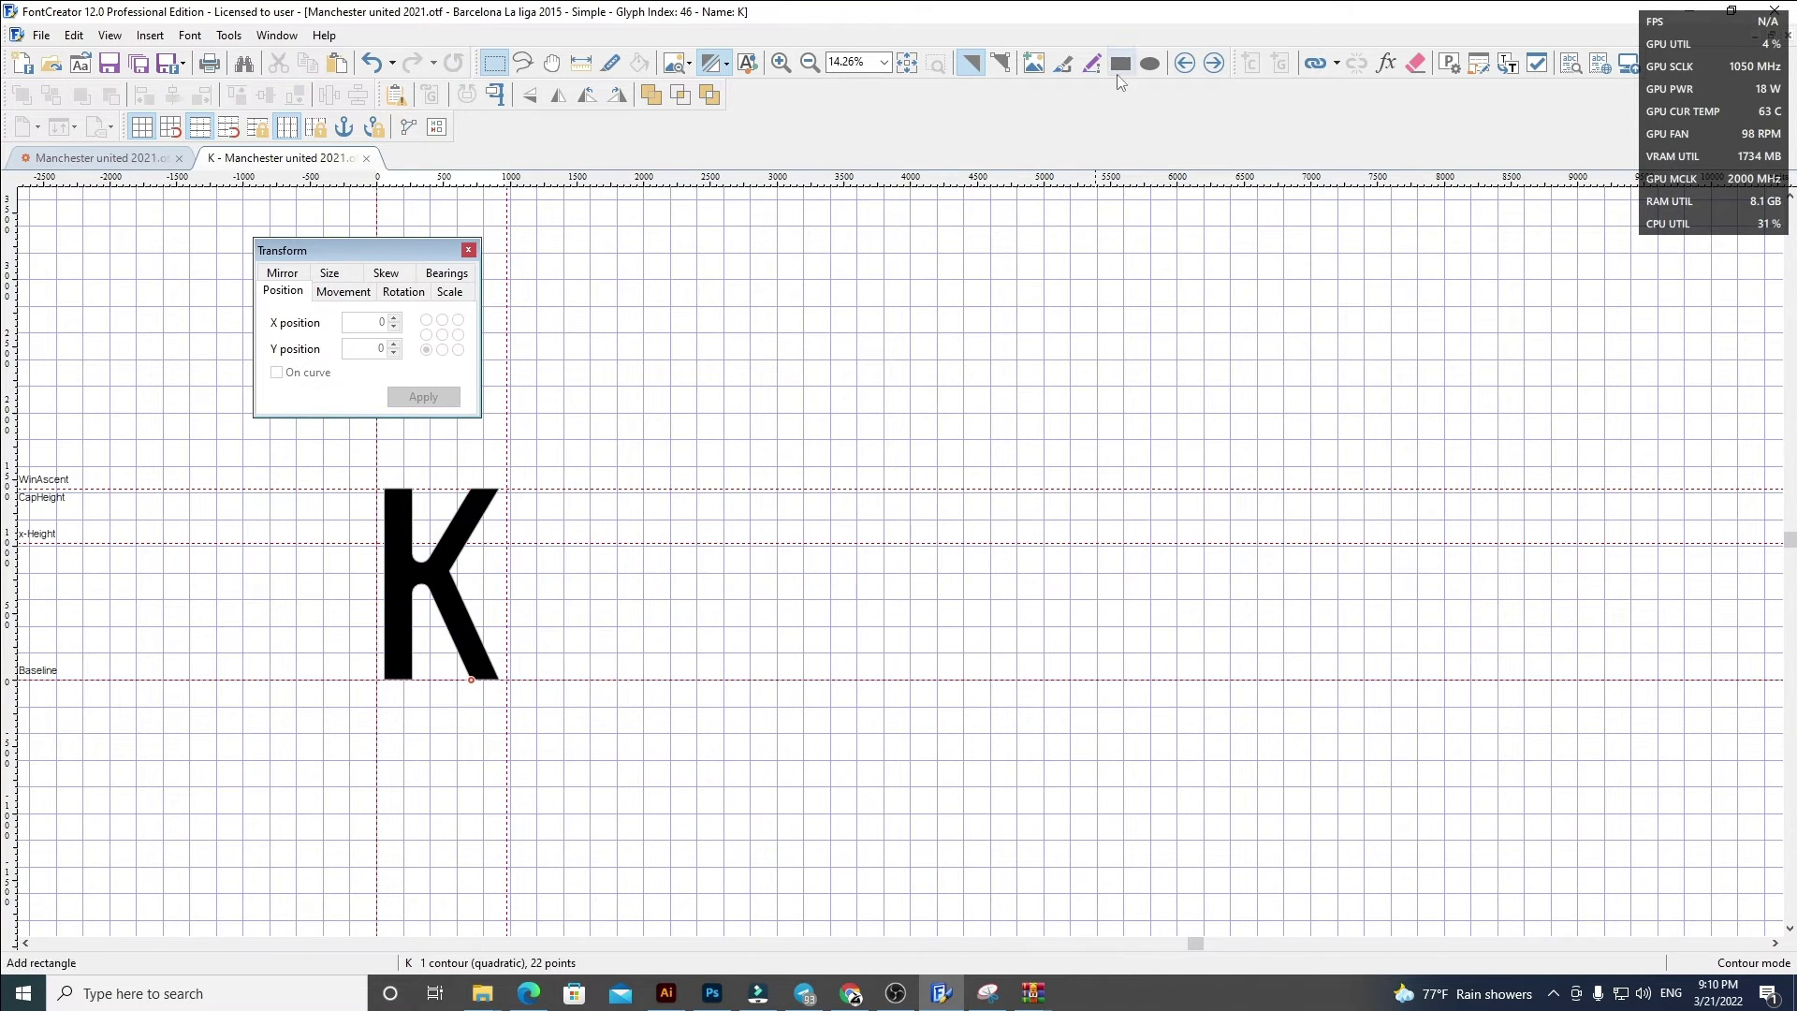
Step: Replace the outline in glyph L with the cut letters L to P at X position 60
click(1213, 62)
key(ctrl+a)
key(Delete)
key(ctrl+v)
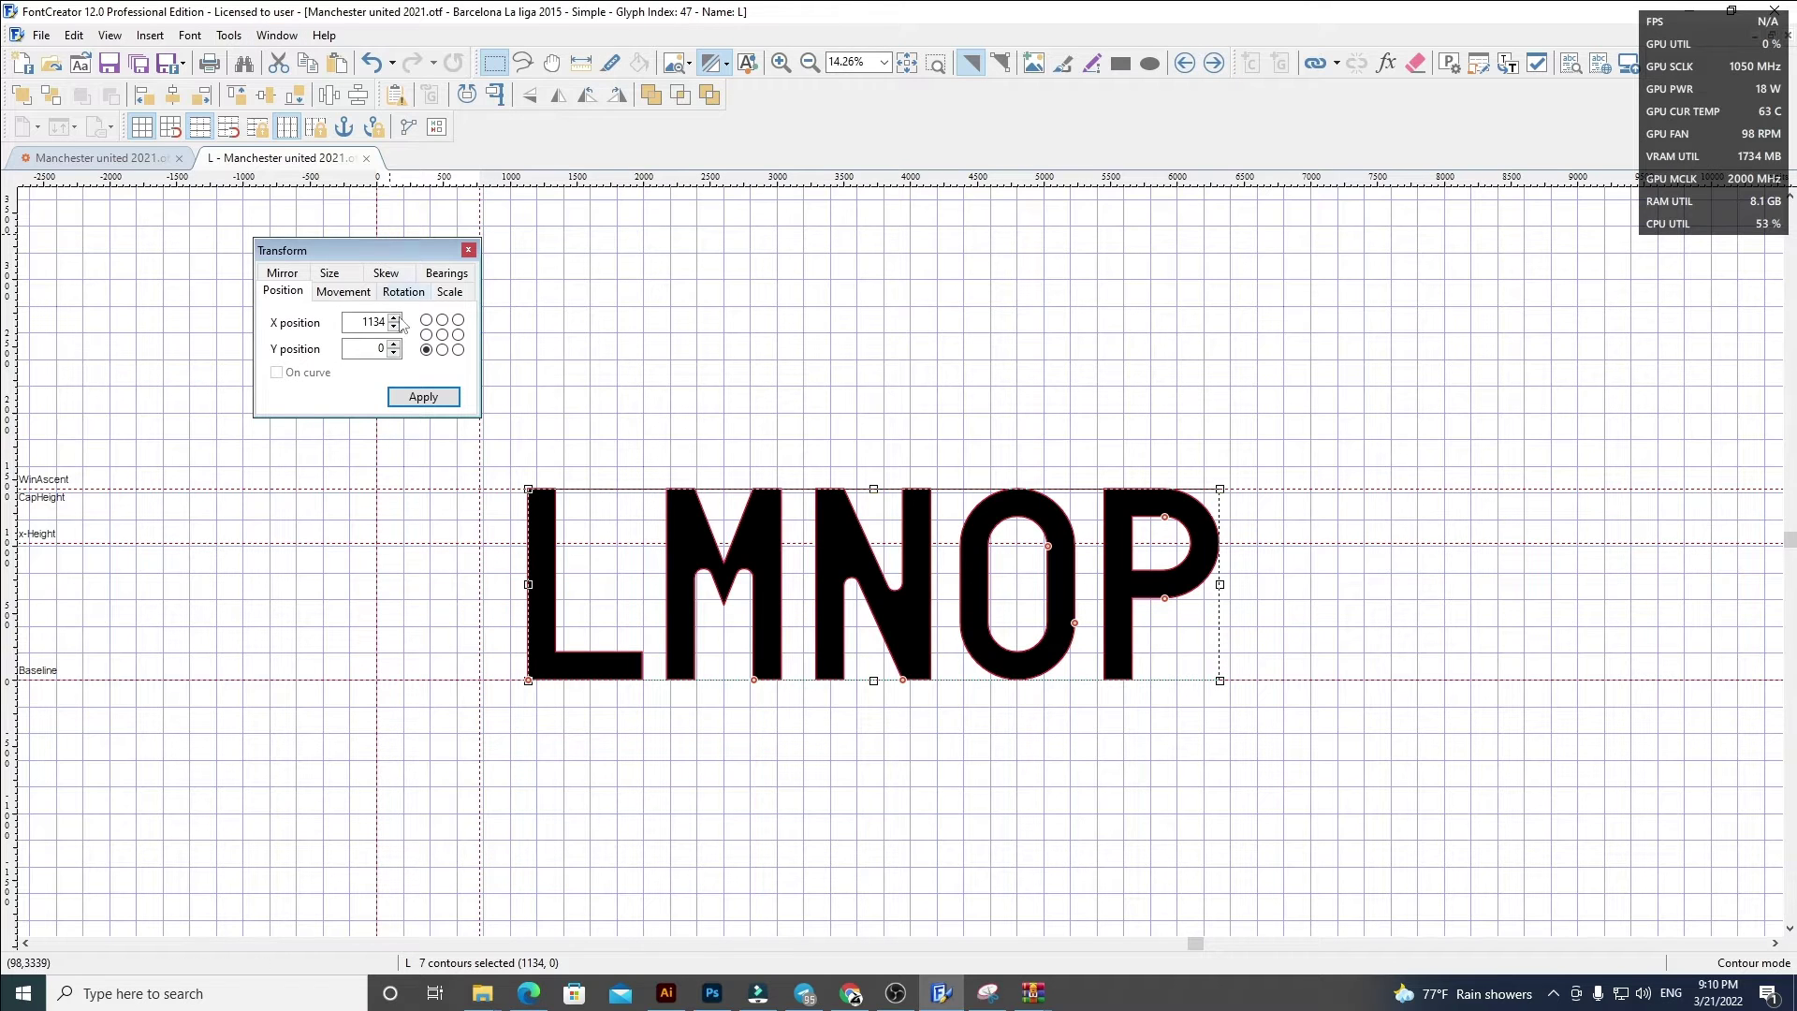
key(Return)
Step: Cut the letters M to P out of glyph L, keeping only the L
click(611, 482)
drag(478, 462, 1297, 785)
key(ctrl+x)
Step: Replace the outline in glyph M with the cut letters M to P at X position 60
click(1214, 65)
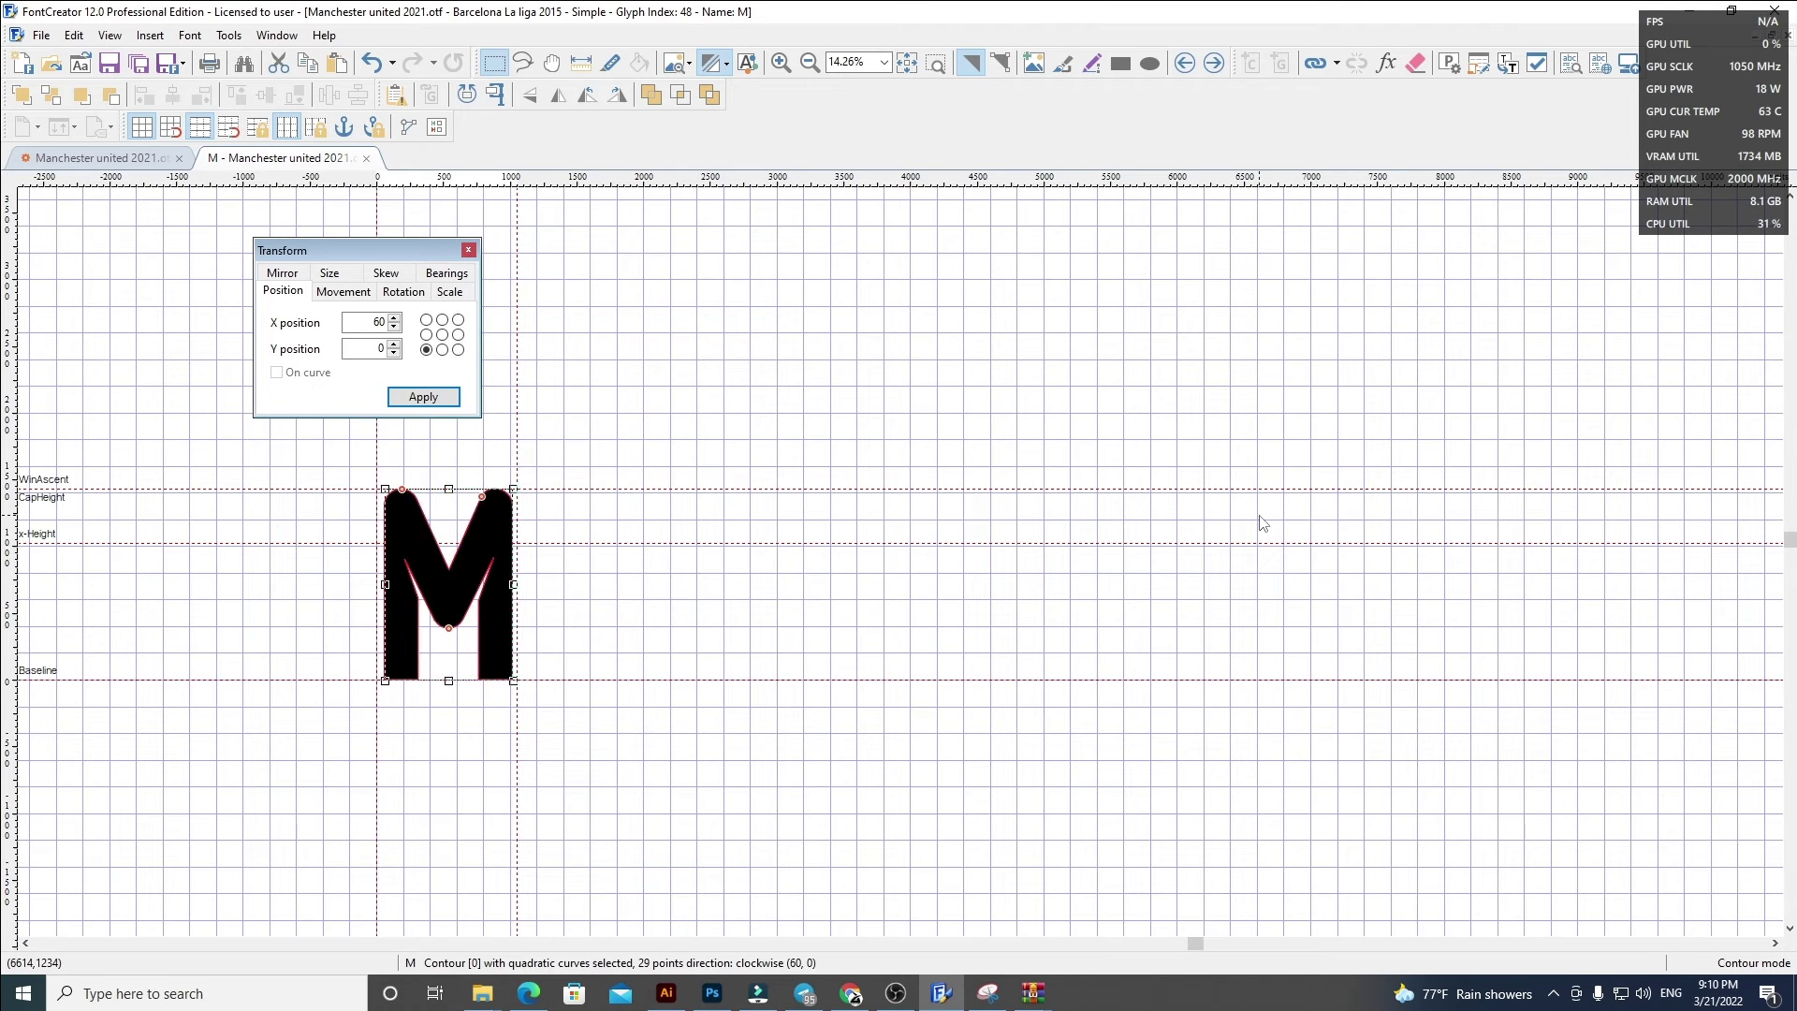
key(Delete)
key(ctrl+v)
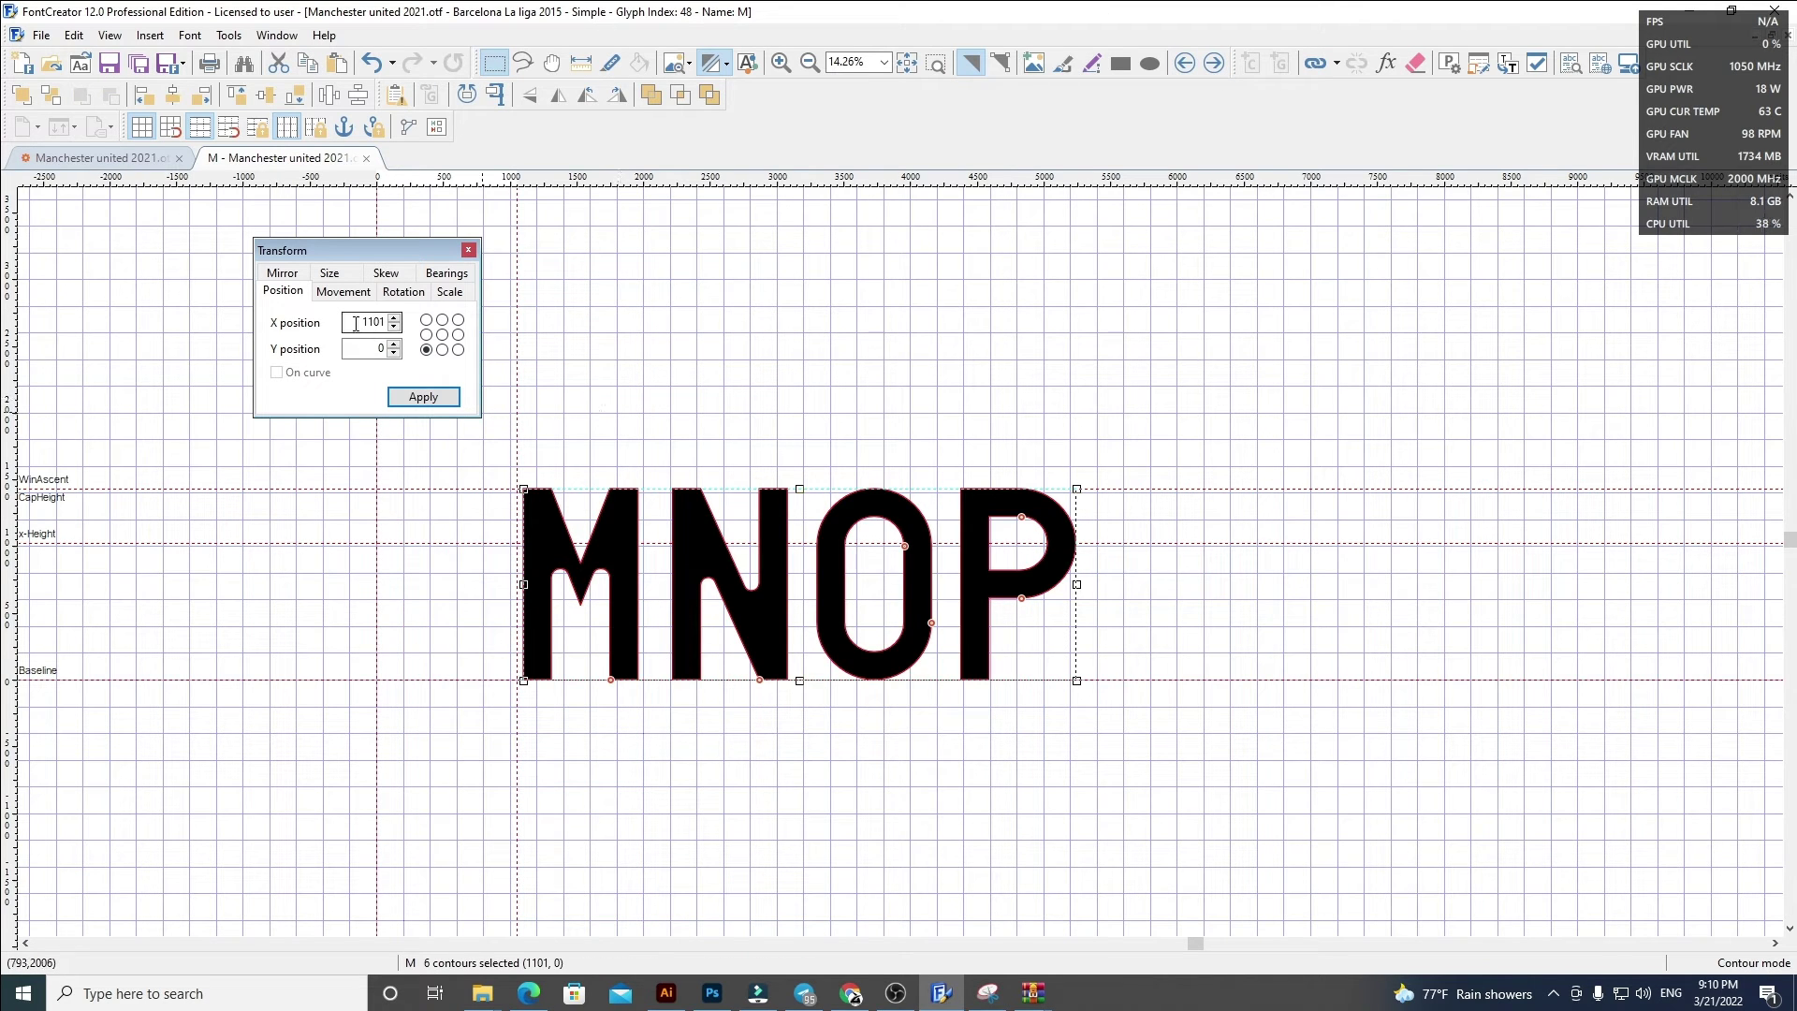
key(Return)
Step: Cut the letters N to P out of glyph M, keeping only the M
click(472, 482)
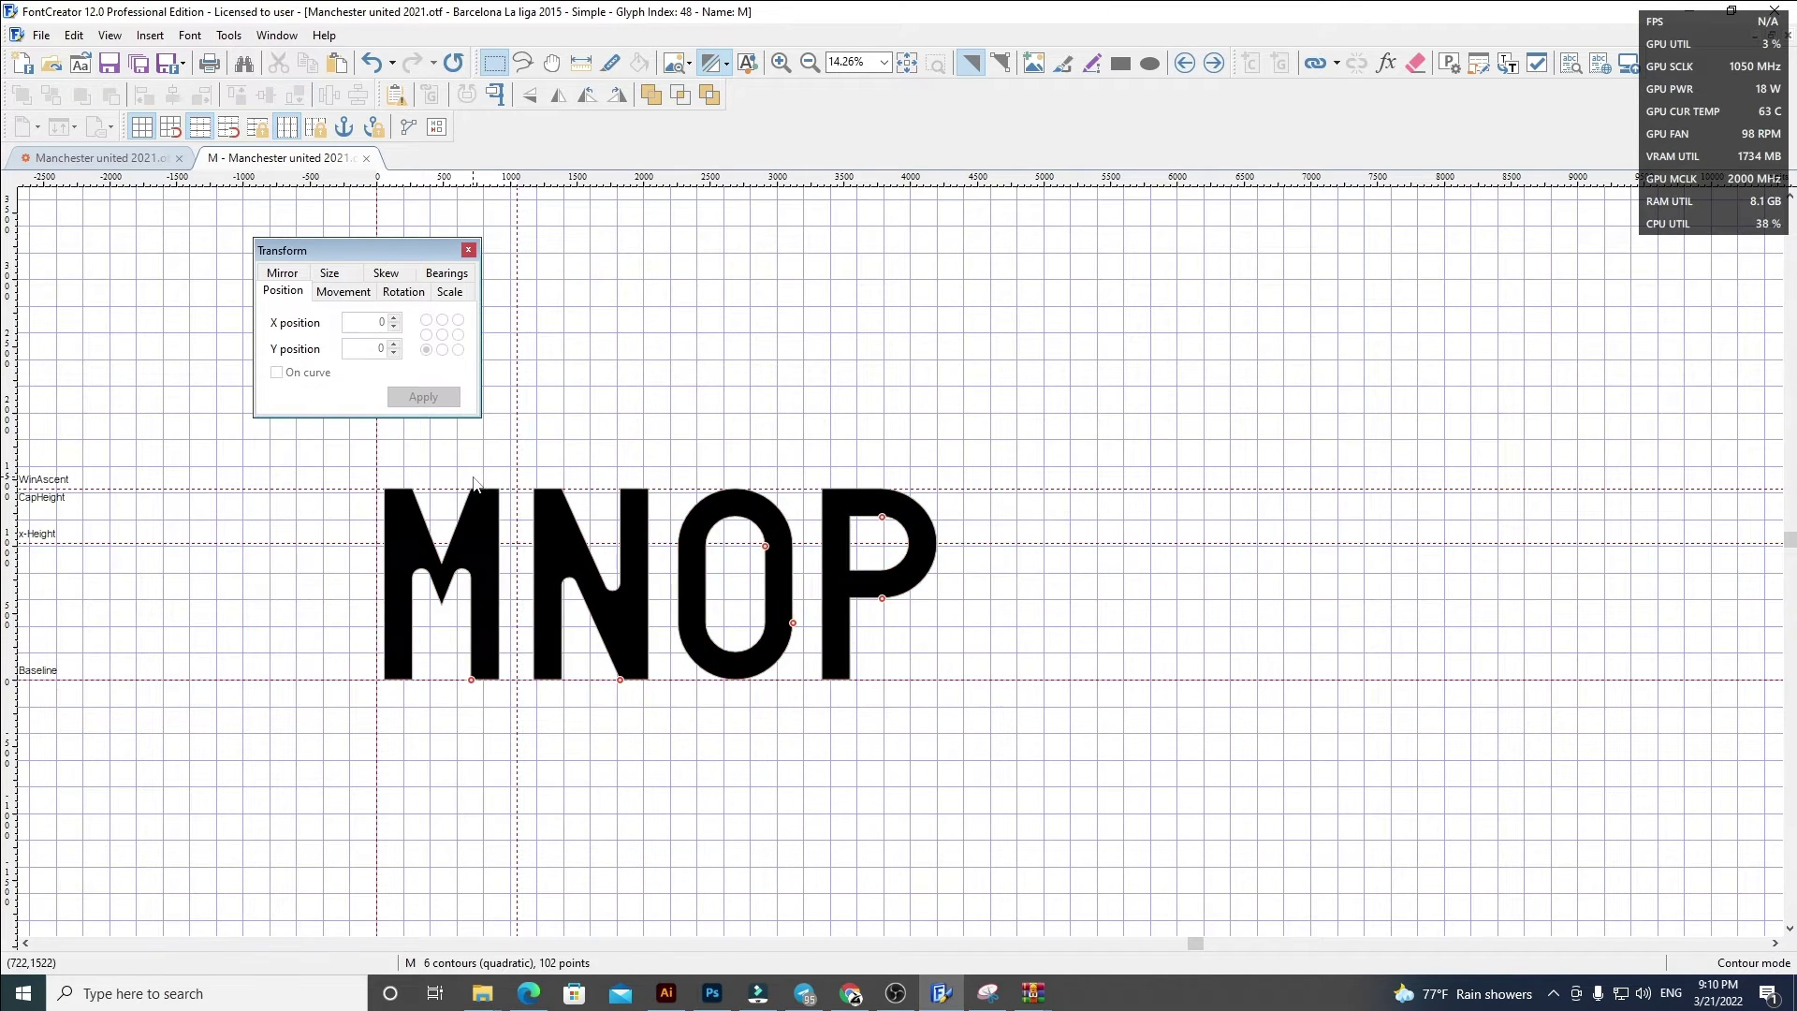
drag(519, 453, 1178, 807)
key(Delete)
Step: Replace the outline in glyph N with the cut letters N to P at X position 60
click(1214, 63)
key(ctrl+a)
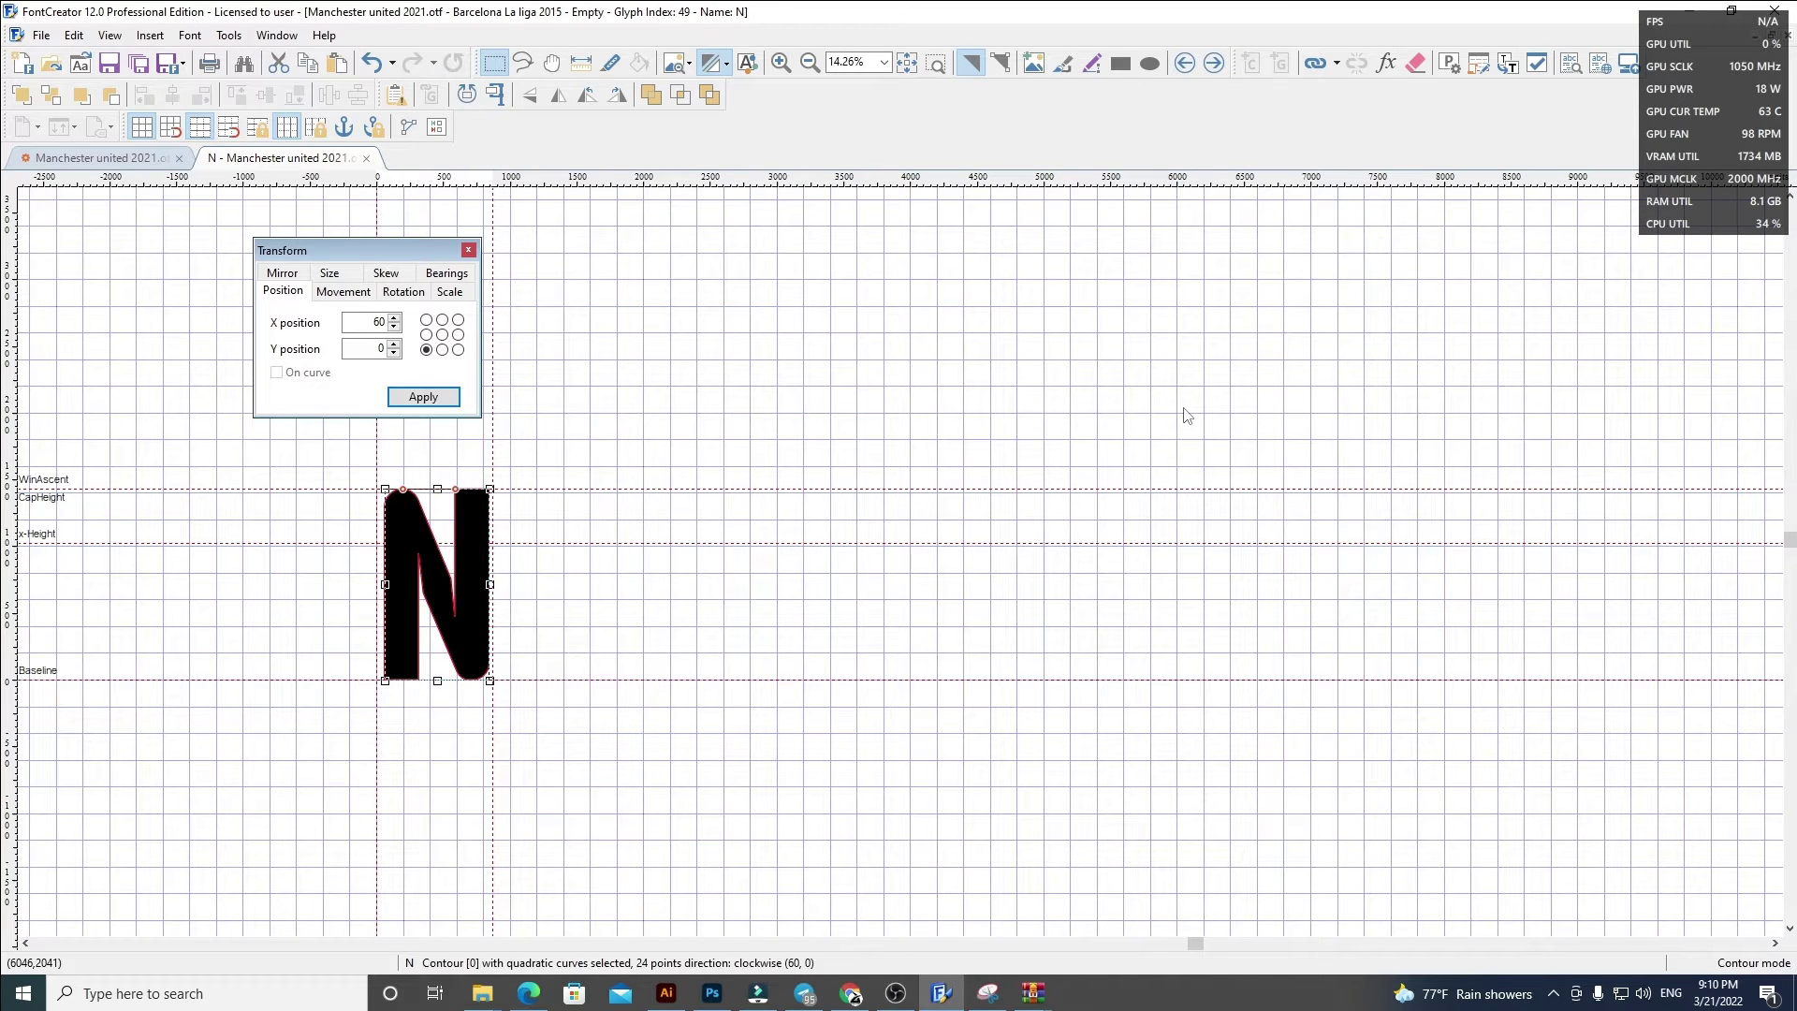
key(Delete)
key(ctrl+v)
key(ctrl+v)
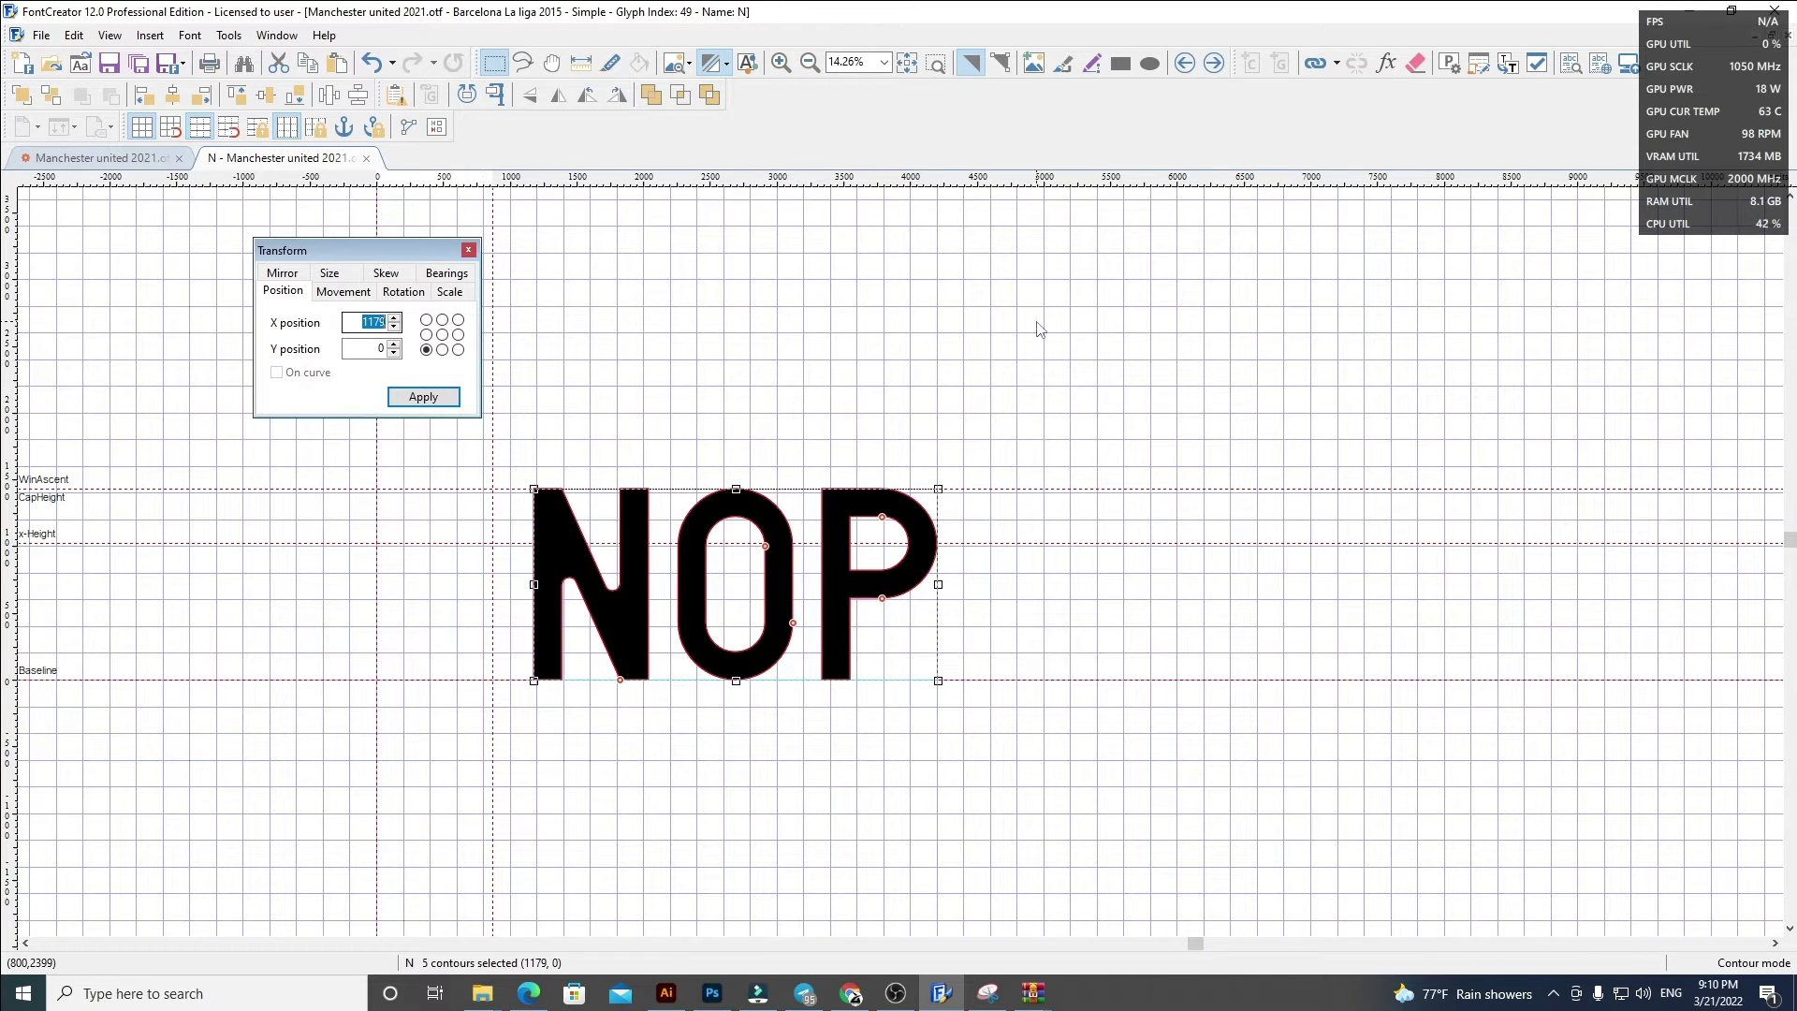
key(Return)
Step: Widen glyph N's advance width to just past the letter and cut the letters O and P
click(618, 438)
drag(492, 463, 1114, 788)
key(Delete)
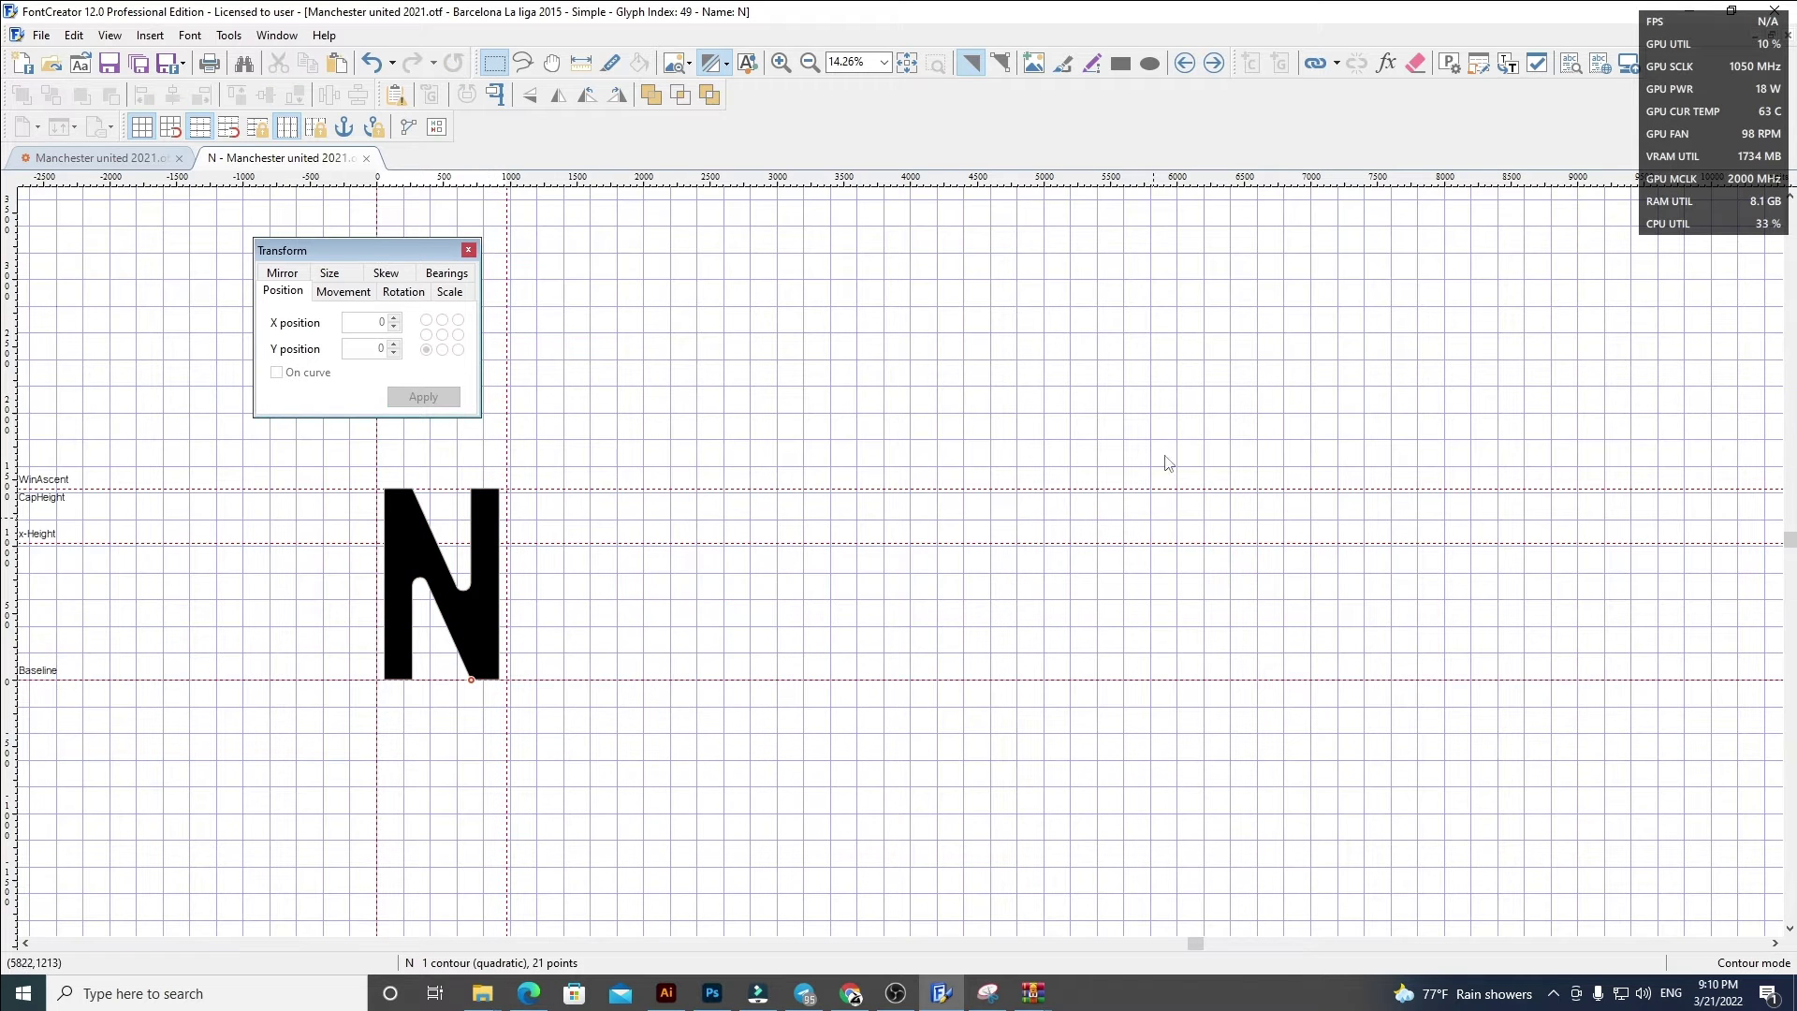
Step: Replace the outline in glyph O with the cut letters O and P at X position 60
click(1213, 63)
key(ctrl+a)
key(Delete)
key(ctrl+v)
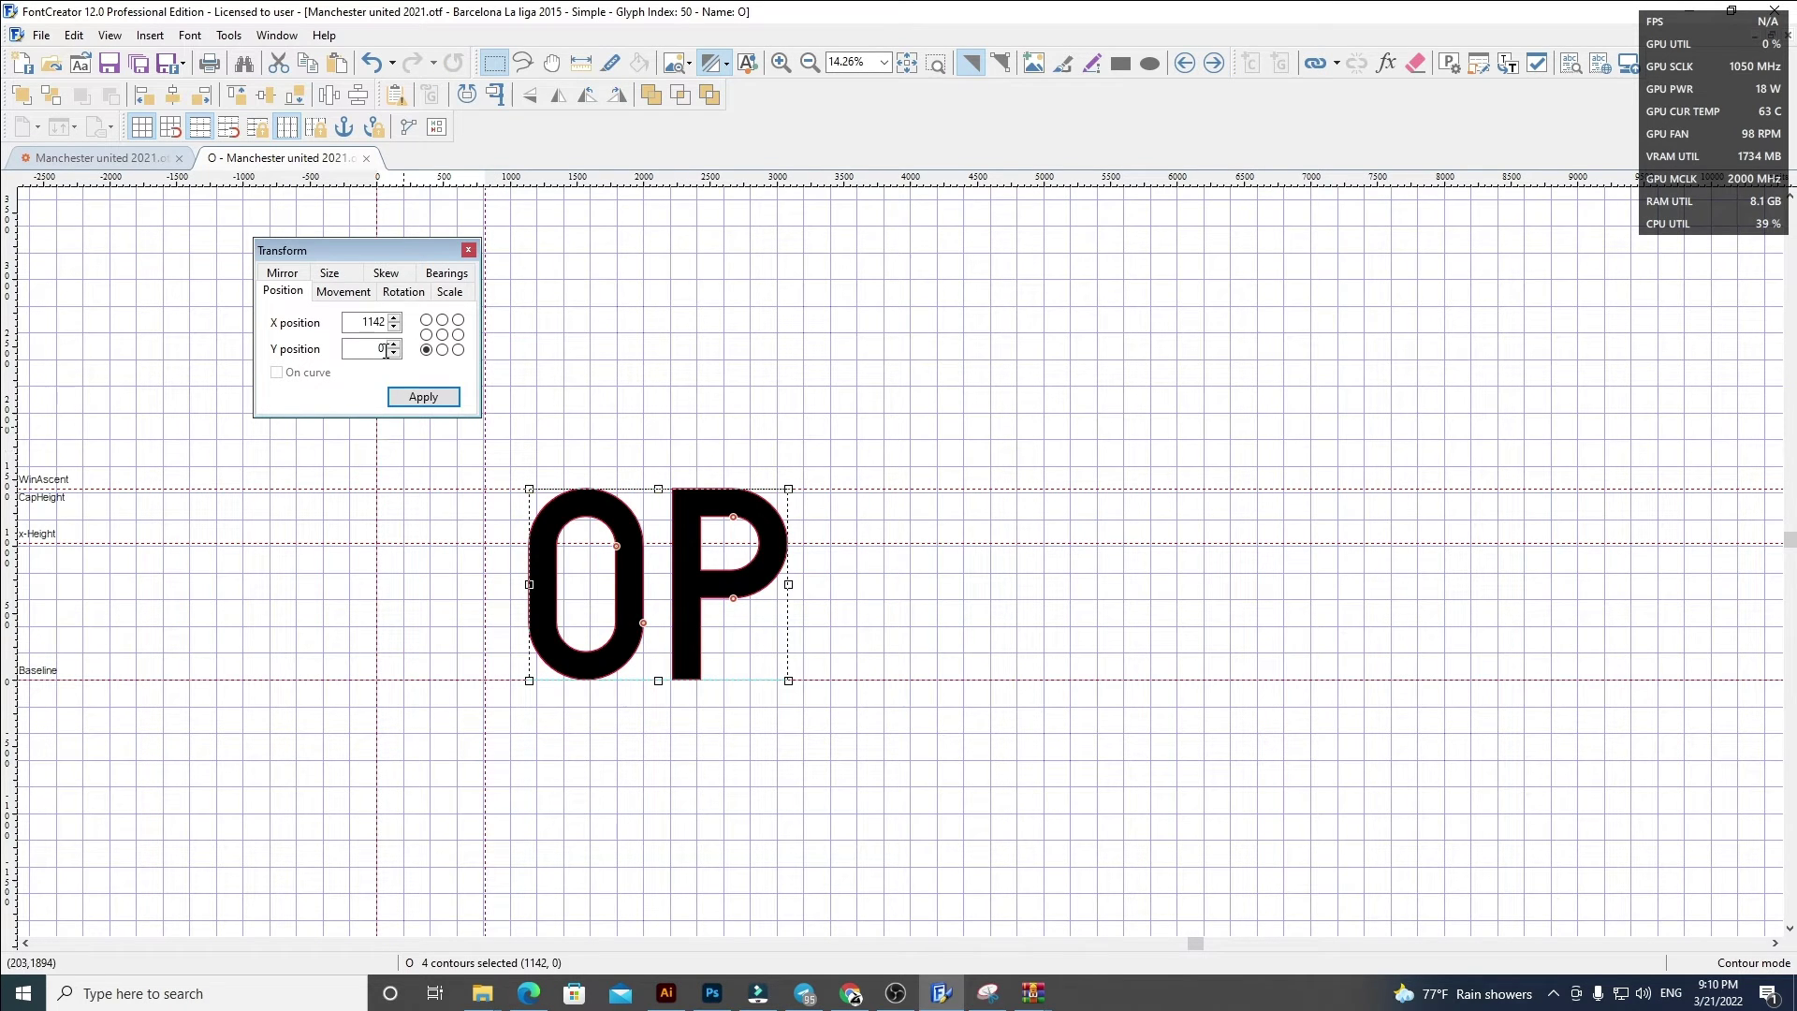
text(0)
key(Return)
Step: Widen glyph O's advance width to just past the letter and cut the letter P
click(481, 465)
drag(492, 465, 507, 451)
drag(831, 832, 537, 445)
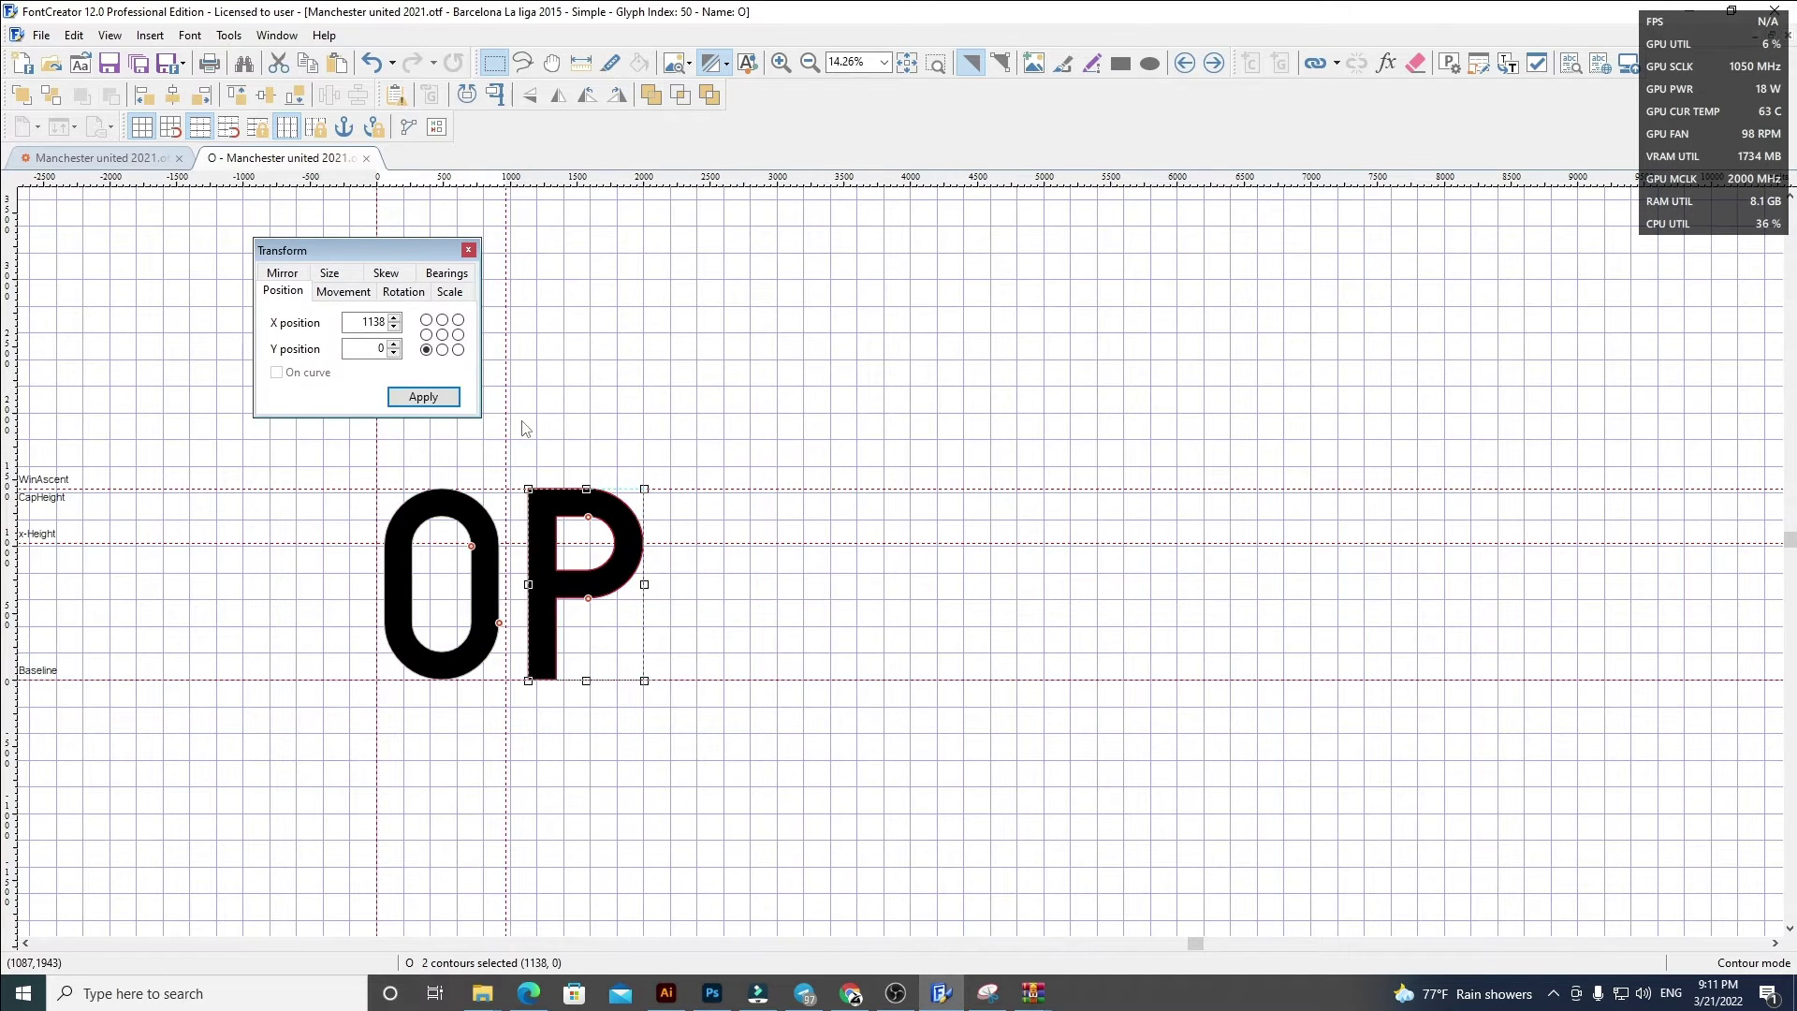
key(Delete)
Step: Replace the outline in glyph P with the cut letter at X position 60 and widen its advance width to just past the letter
click(1215, 63)
key(ctrl+a)
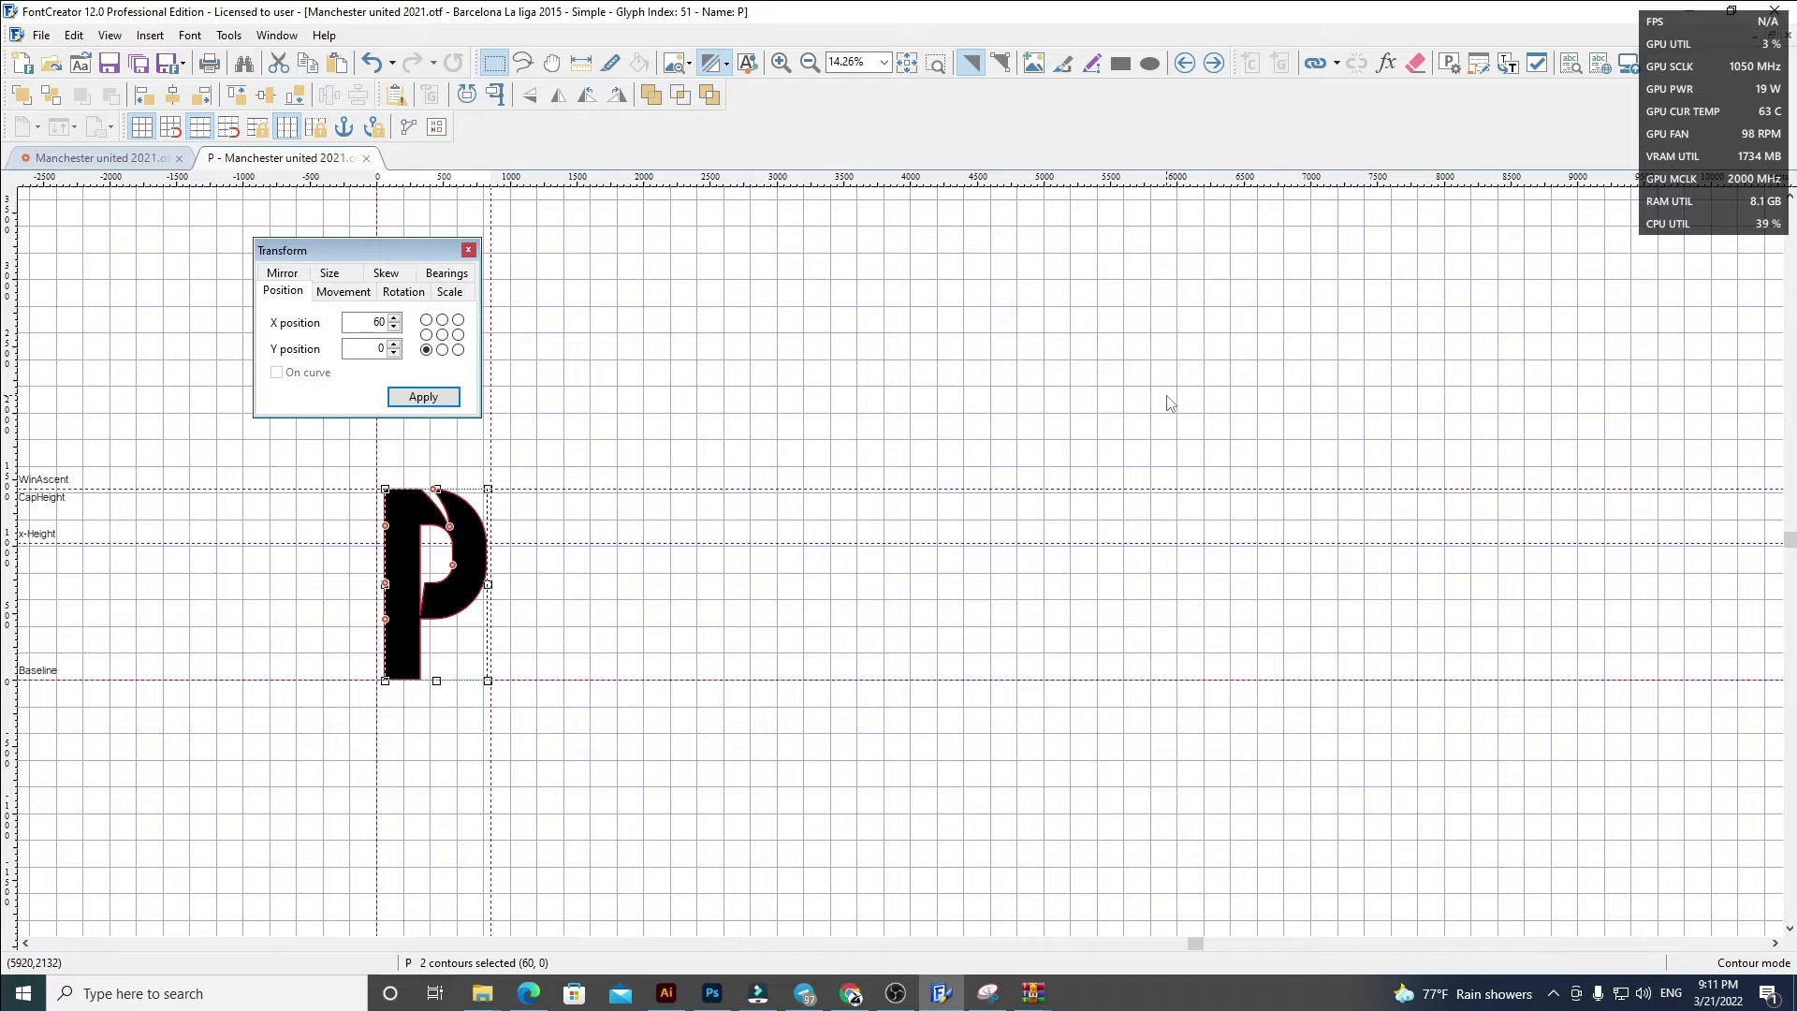
key(Delete)
key(ctrl+v)
click(1069, 492)
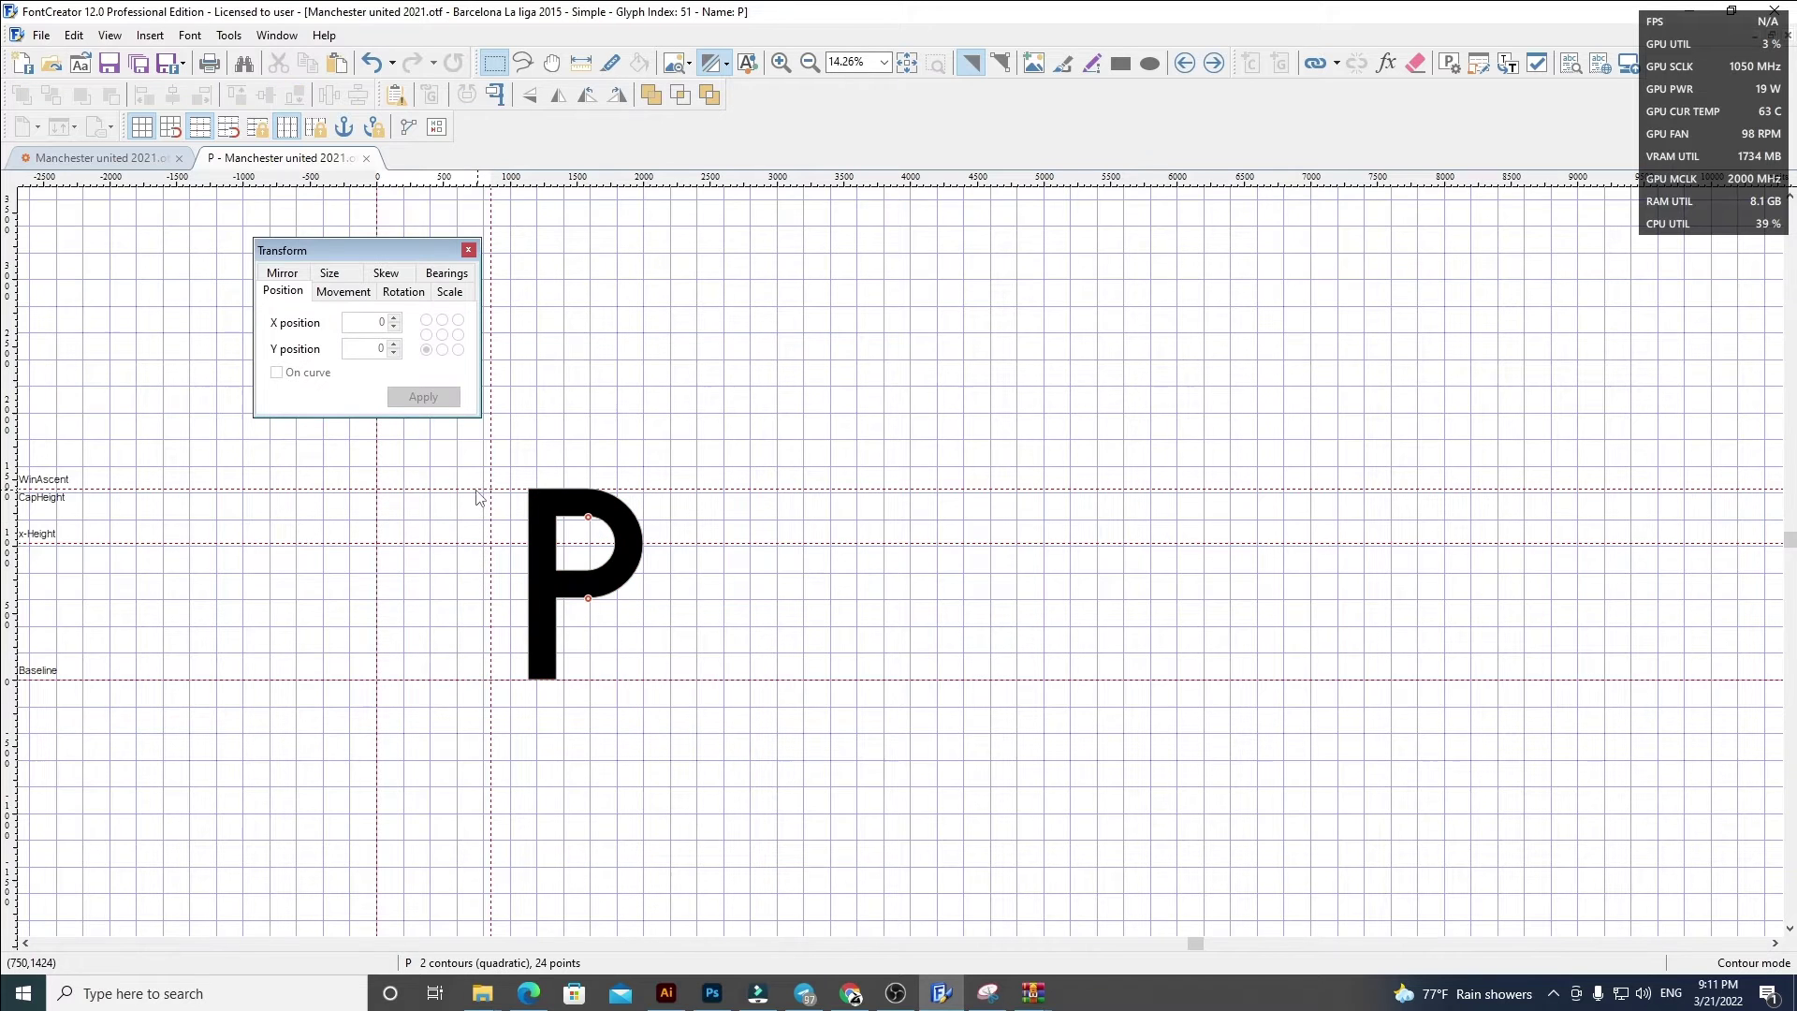
click(532, 525)
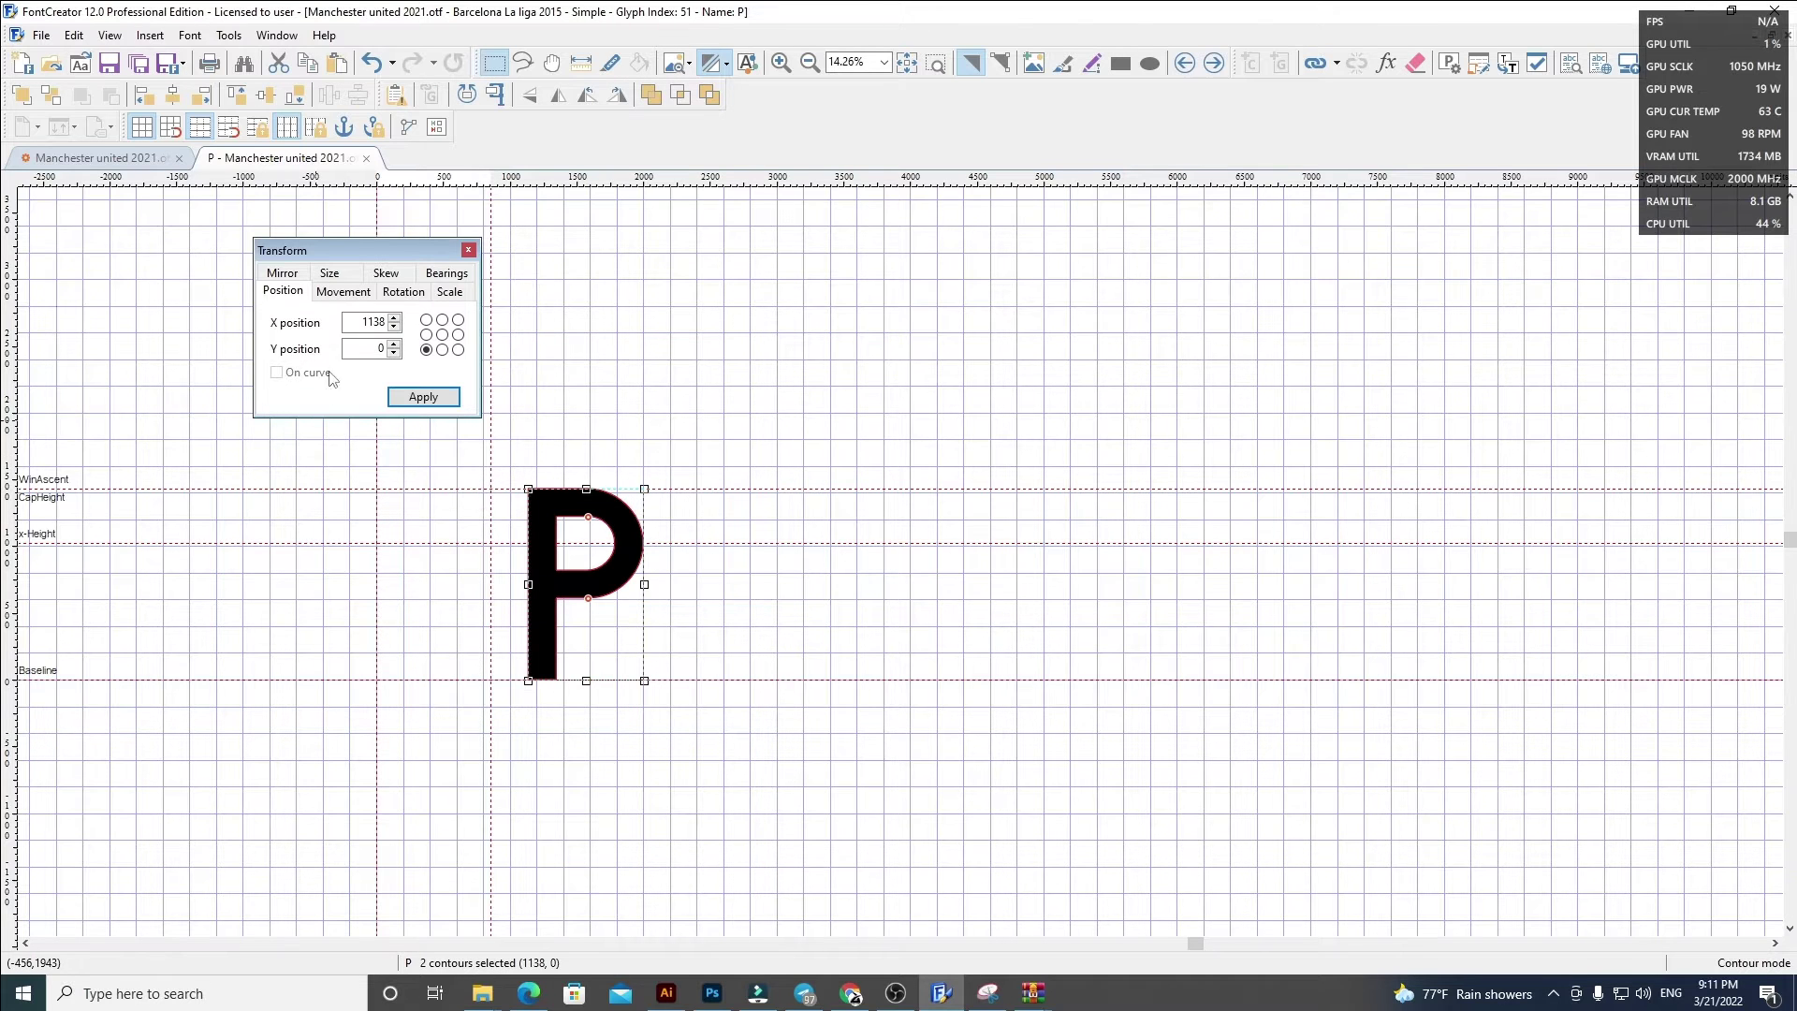
key(Return)
click(1037, 328)
drag(490, 471, 508, 471)
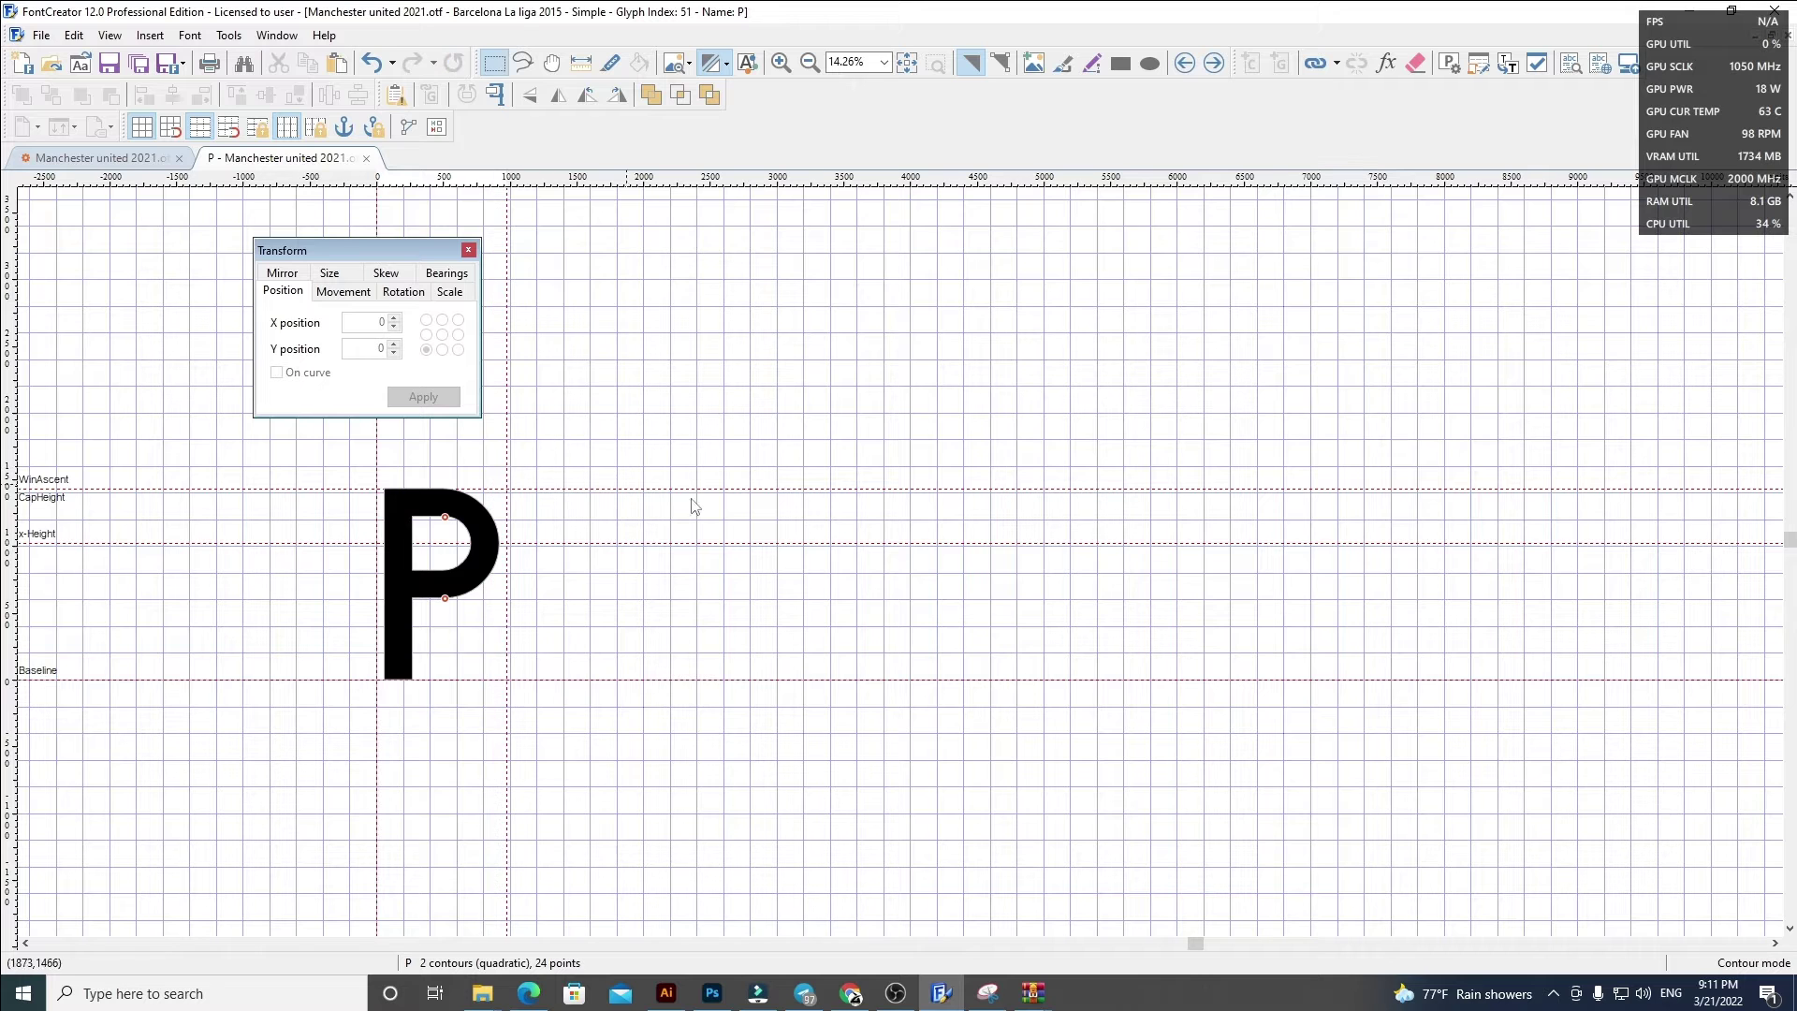
Step: Delete the existing outline in glyph Q and switch to Illustrator to copy the letters Q to Z from the artwork
click(1212, 64)
key(Delete)
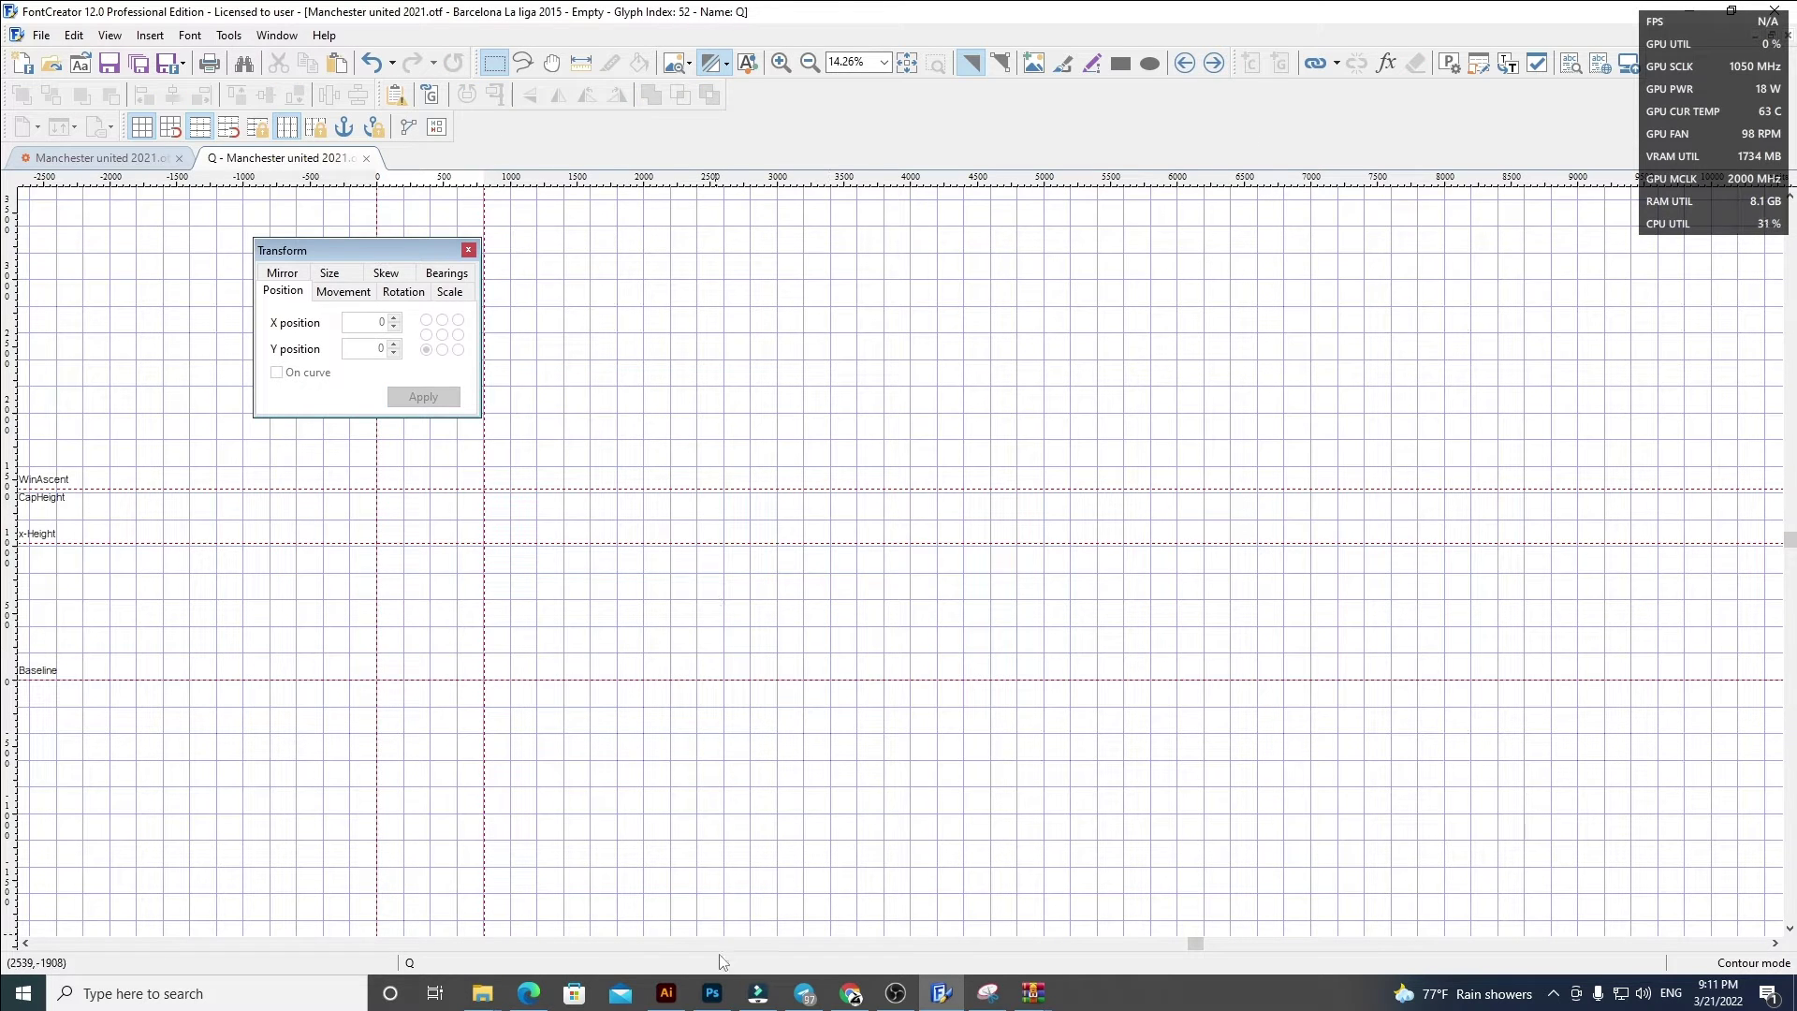
click(667, 992)
drag(1163, 482, 404, 489)
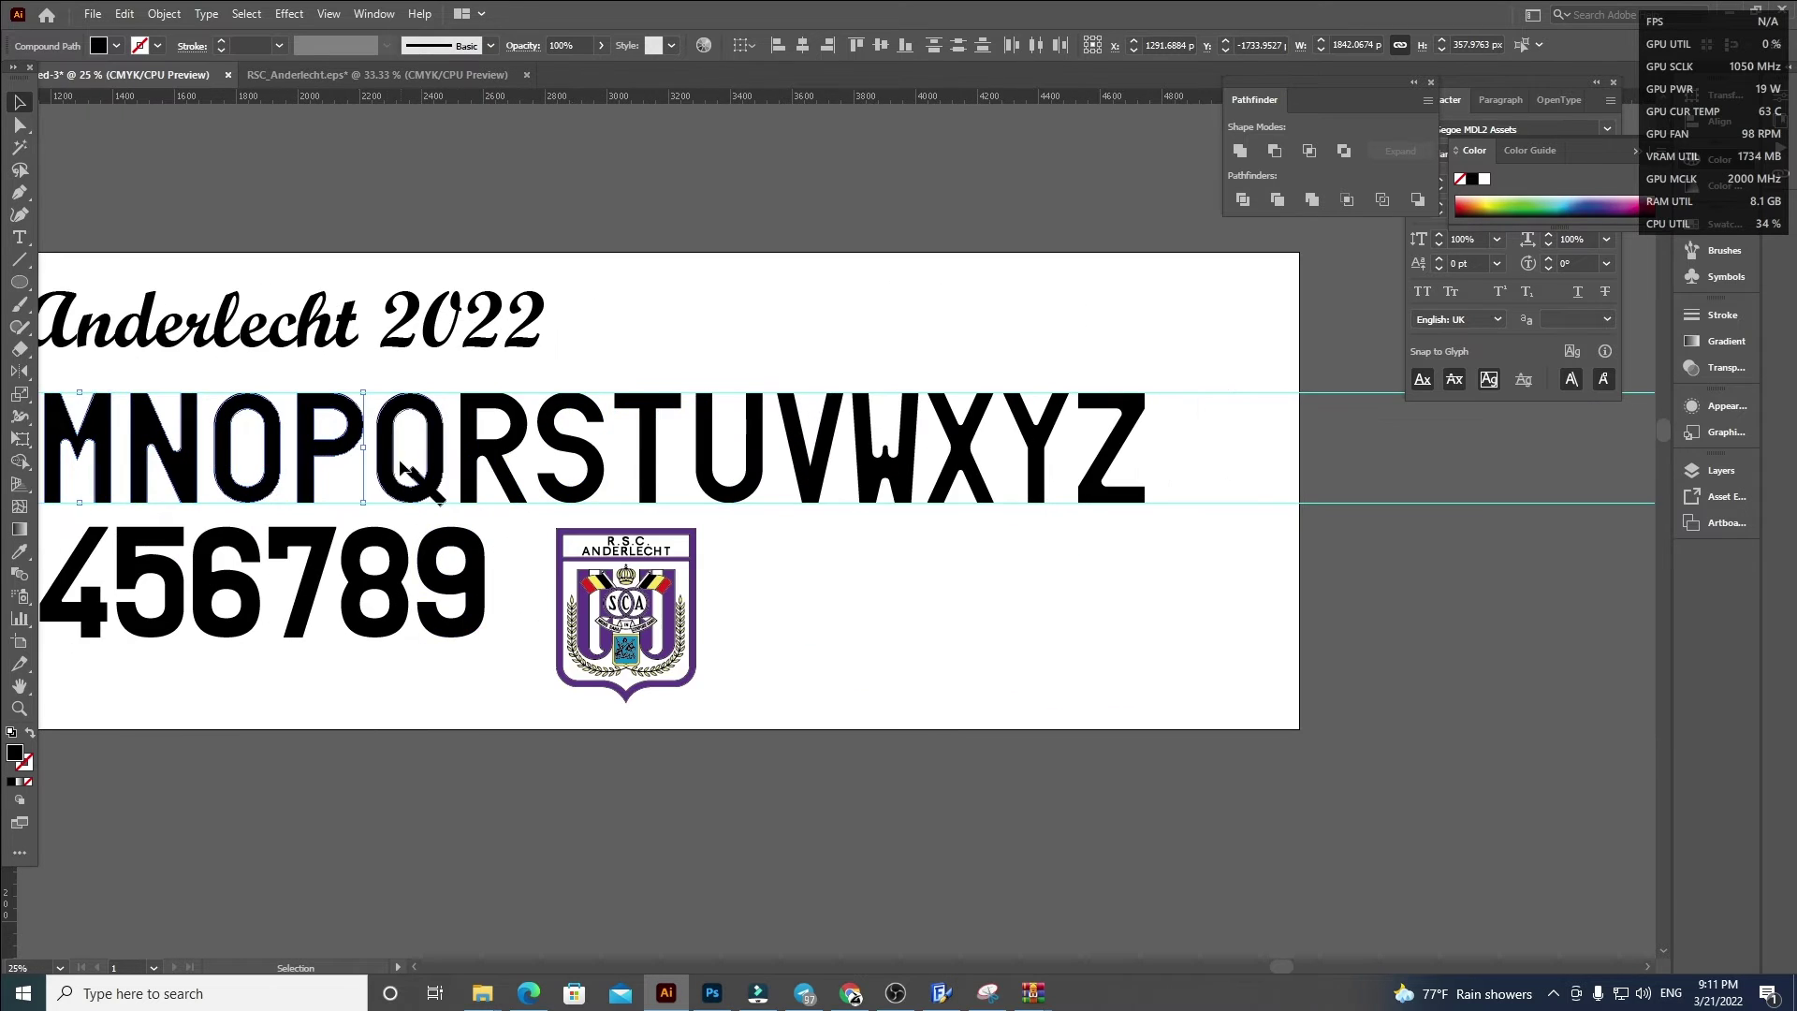
drag(405, 343, 906, 480)
key(ctrl+z)
drag(1241, 463, 384, 470)
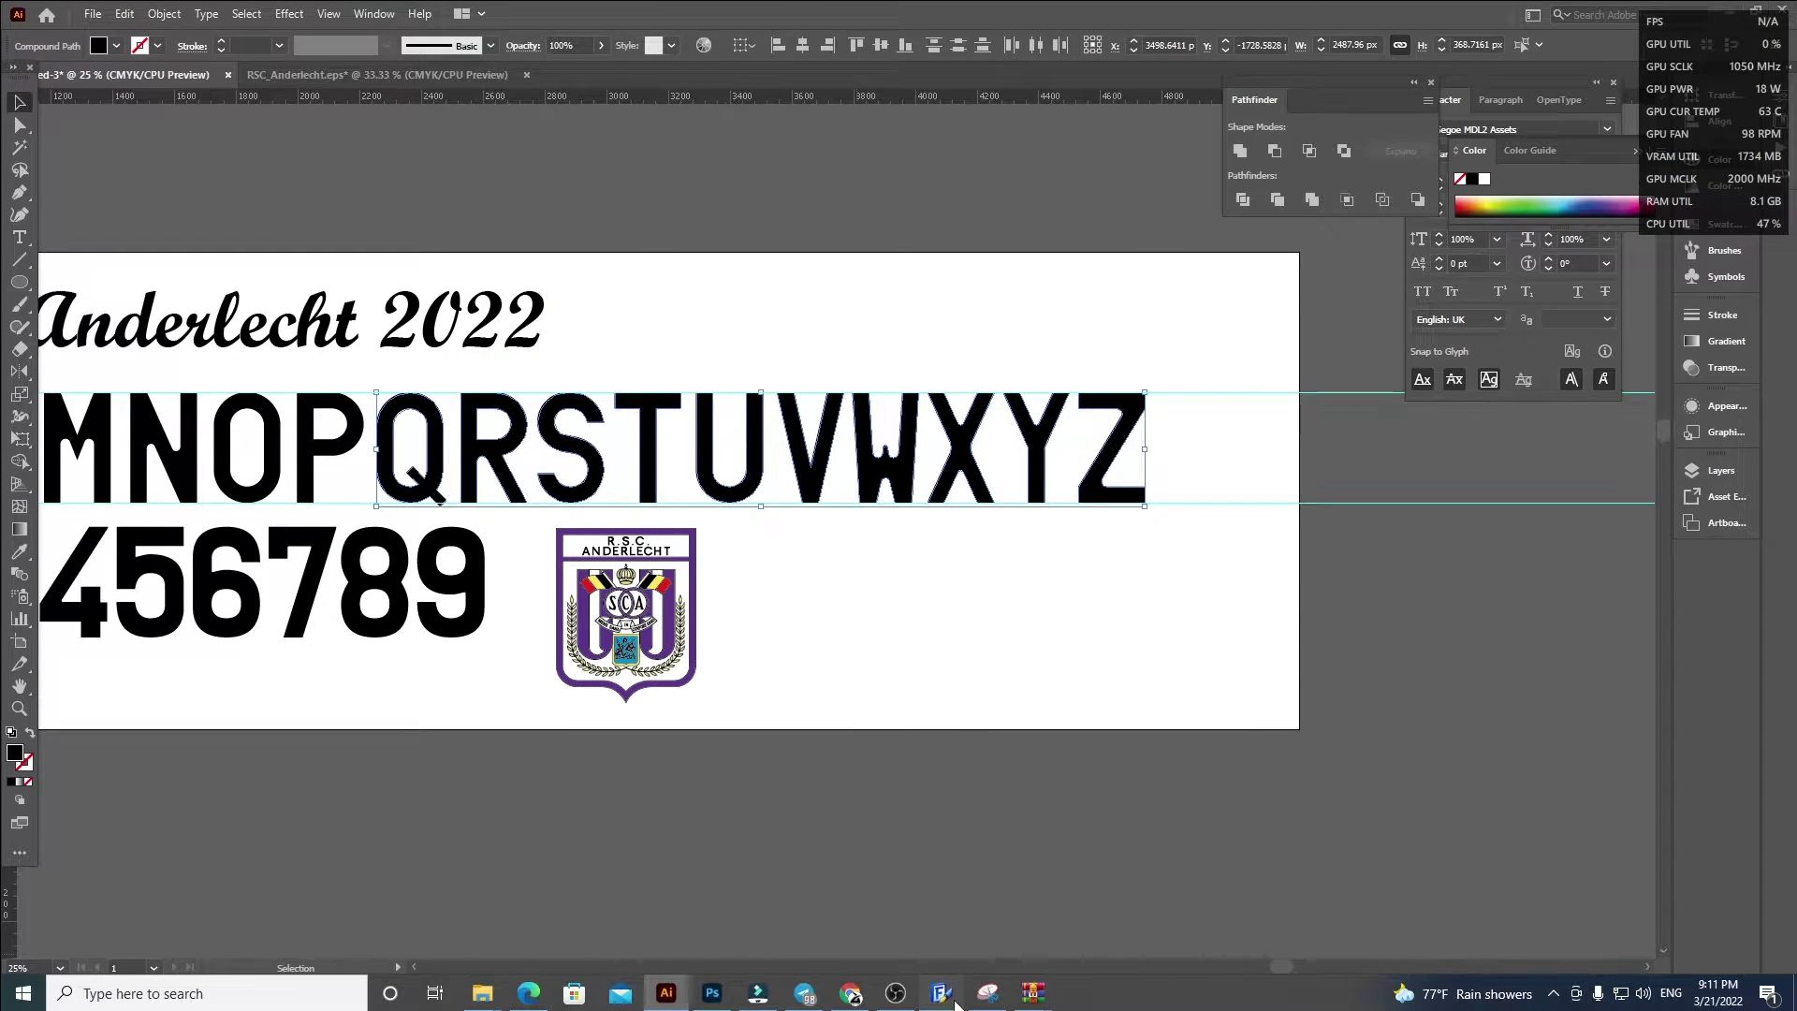
Step: Return to FontCreator and paste the letters Q to Z into glyph Q at X position 60 and Y position -50
click(955, 1001)
key(ctrl+v)
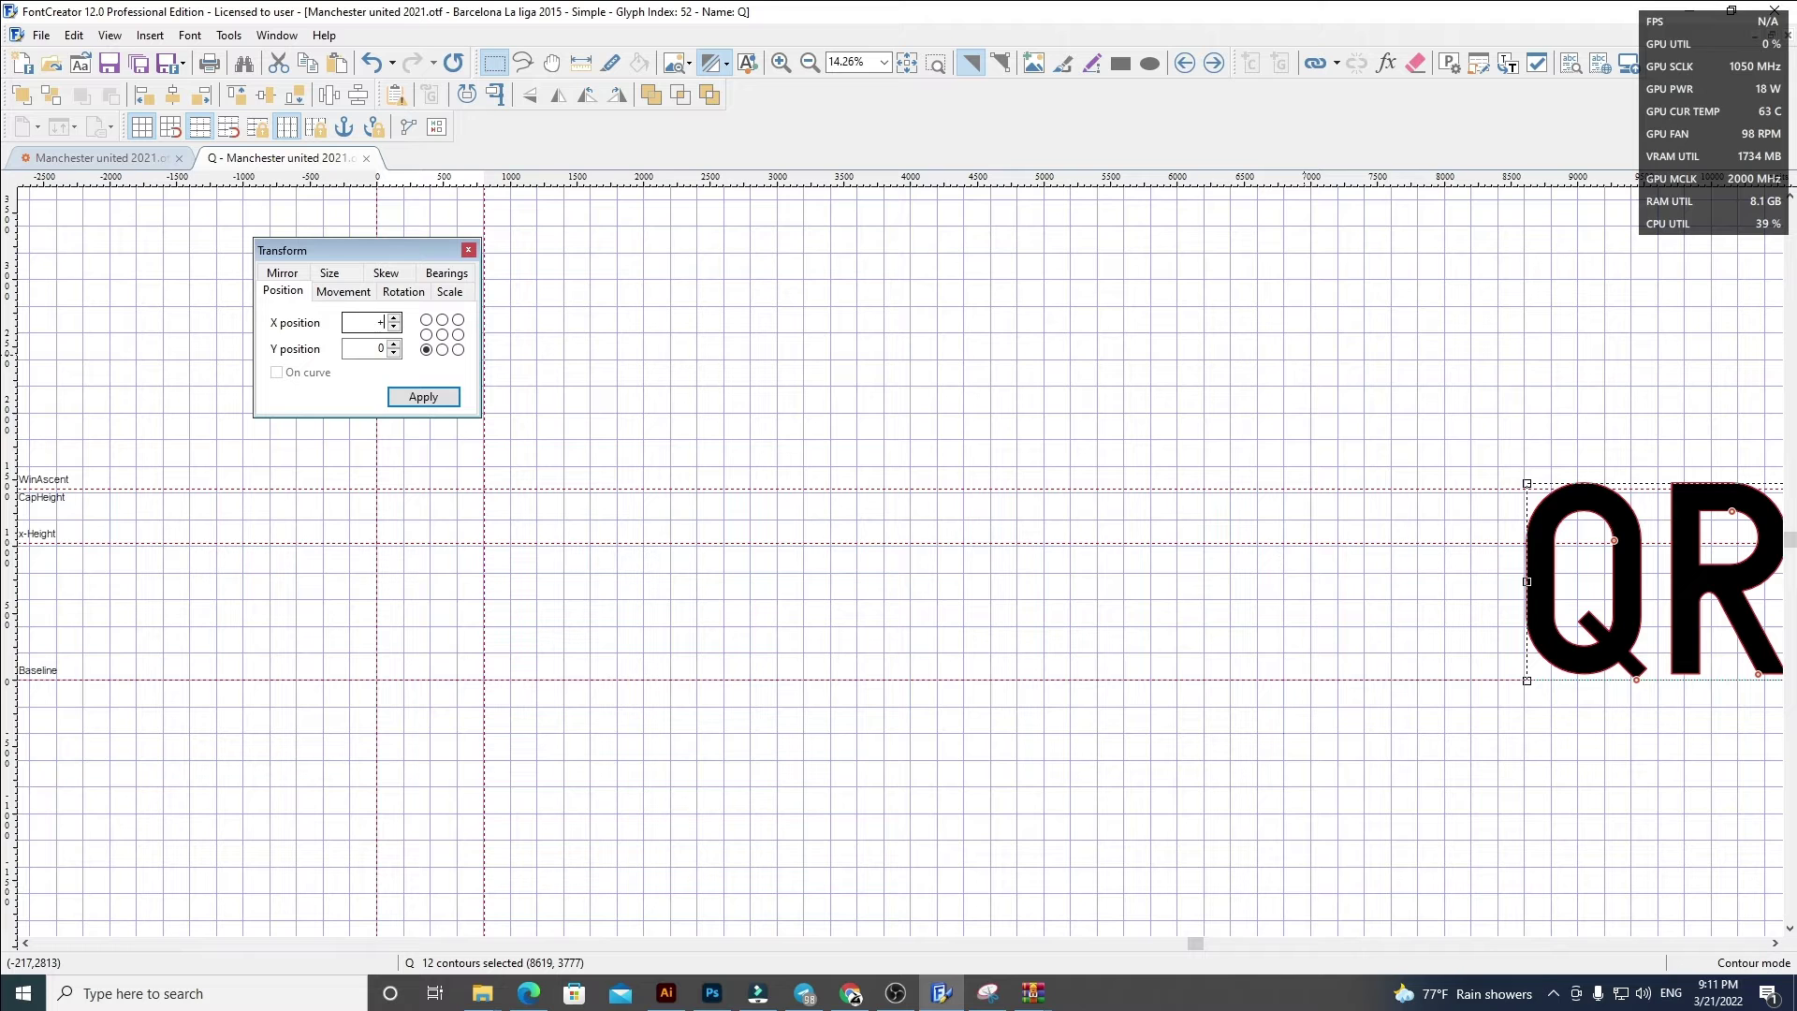
text(60)
key(Return)
key(Tab)
text(-50)
key(Return)
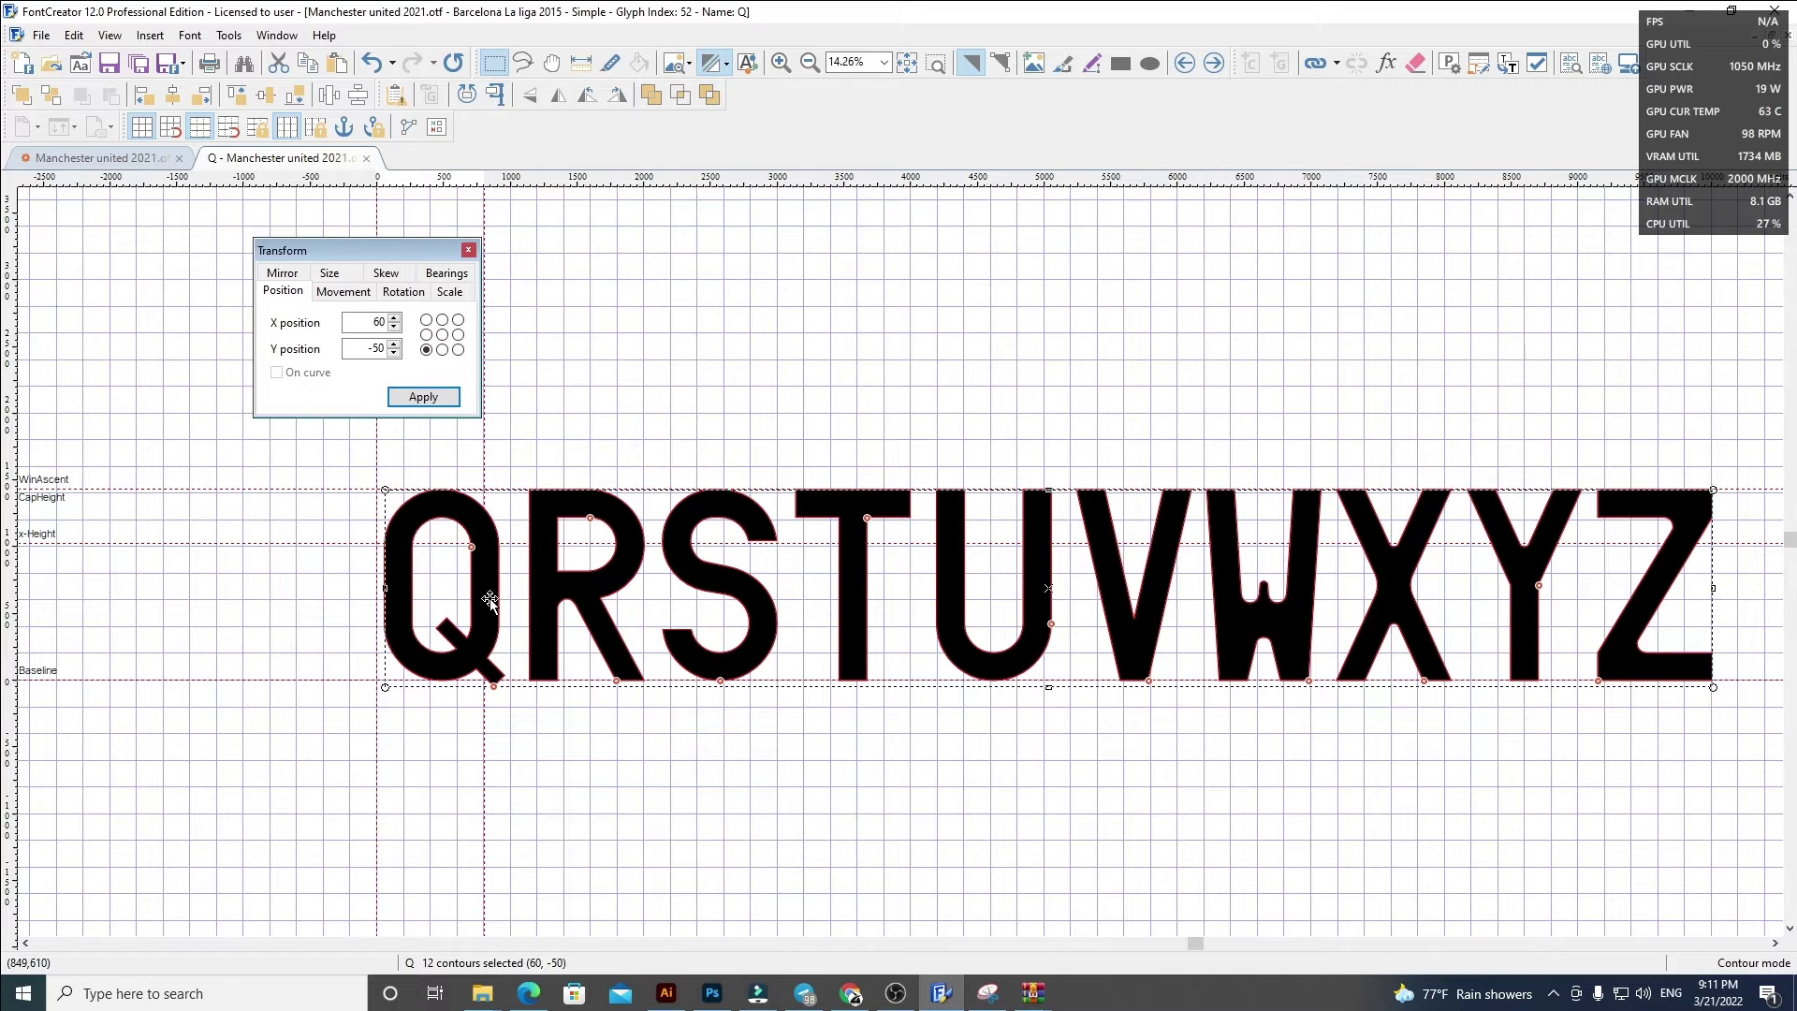
Step: Cut the letters R to Z out of glyph Q, keeping only the Q
click(629, 871)
drag(513, 451, 1702, 763)
key(Delete)
Step: Replace the outline in glyph R with the cut letters R to Z at X position 60 and Y position 0
click(1214, 63)
key(ctrl+a)
key(Delete)
key(ctrl+v)
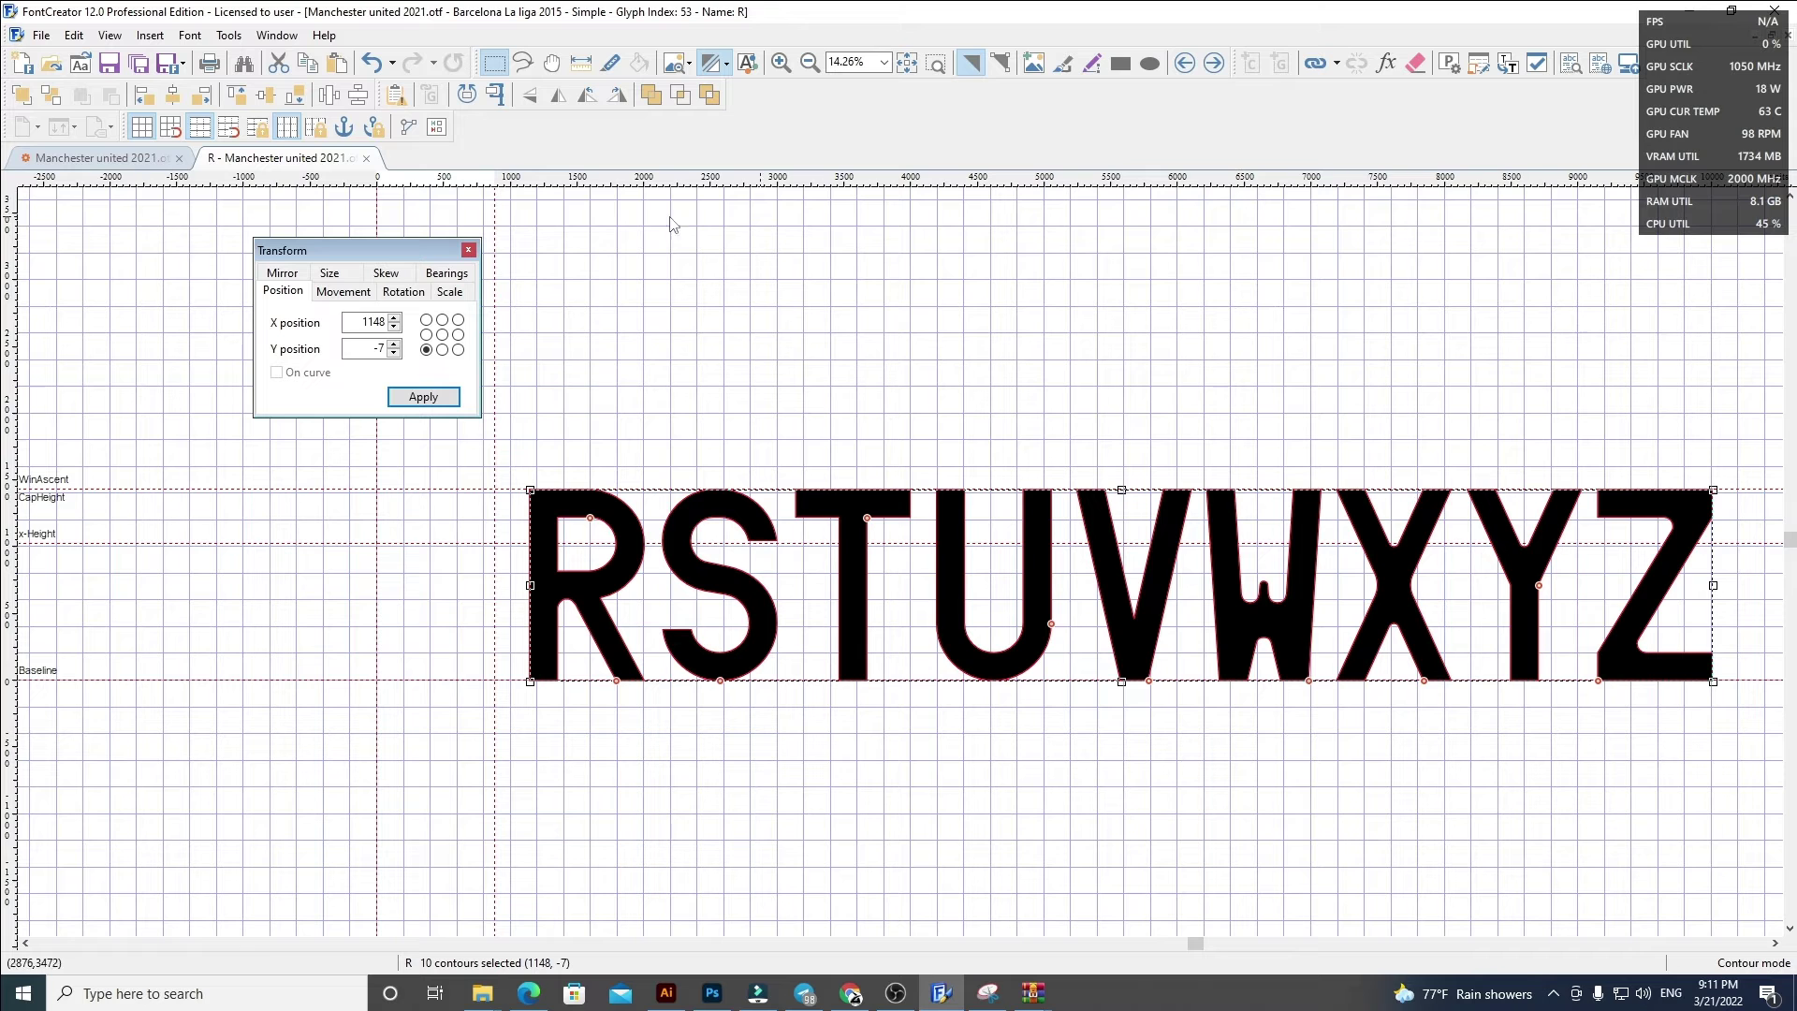
click(383, 322)
text(60)
key(Return)
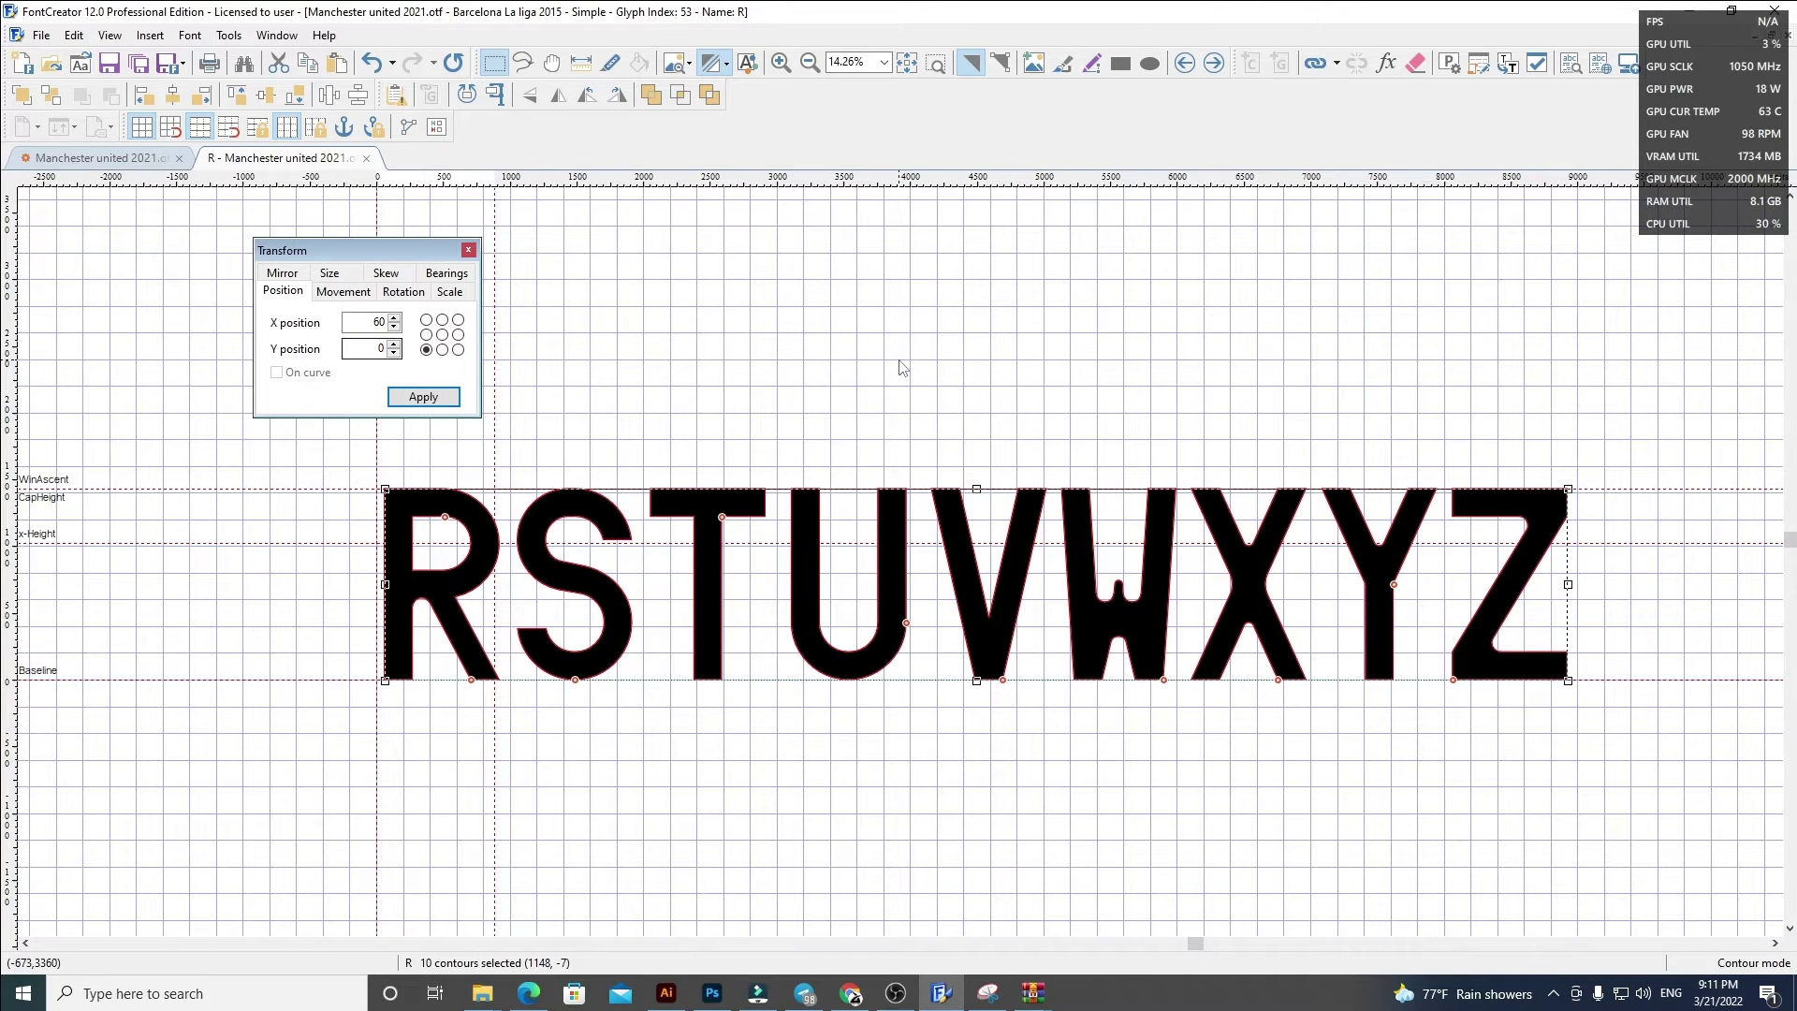
Step: Widen glyph R's advance width to just past the letter and cut the letters S to Z
click(596, 484)
drag(495, 458, 503, 457)
drag(487, 465, 1693, 763)
key(Delete)
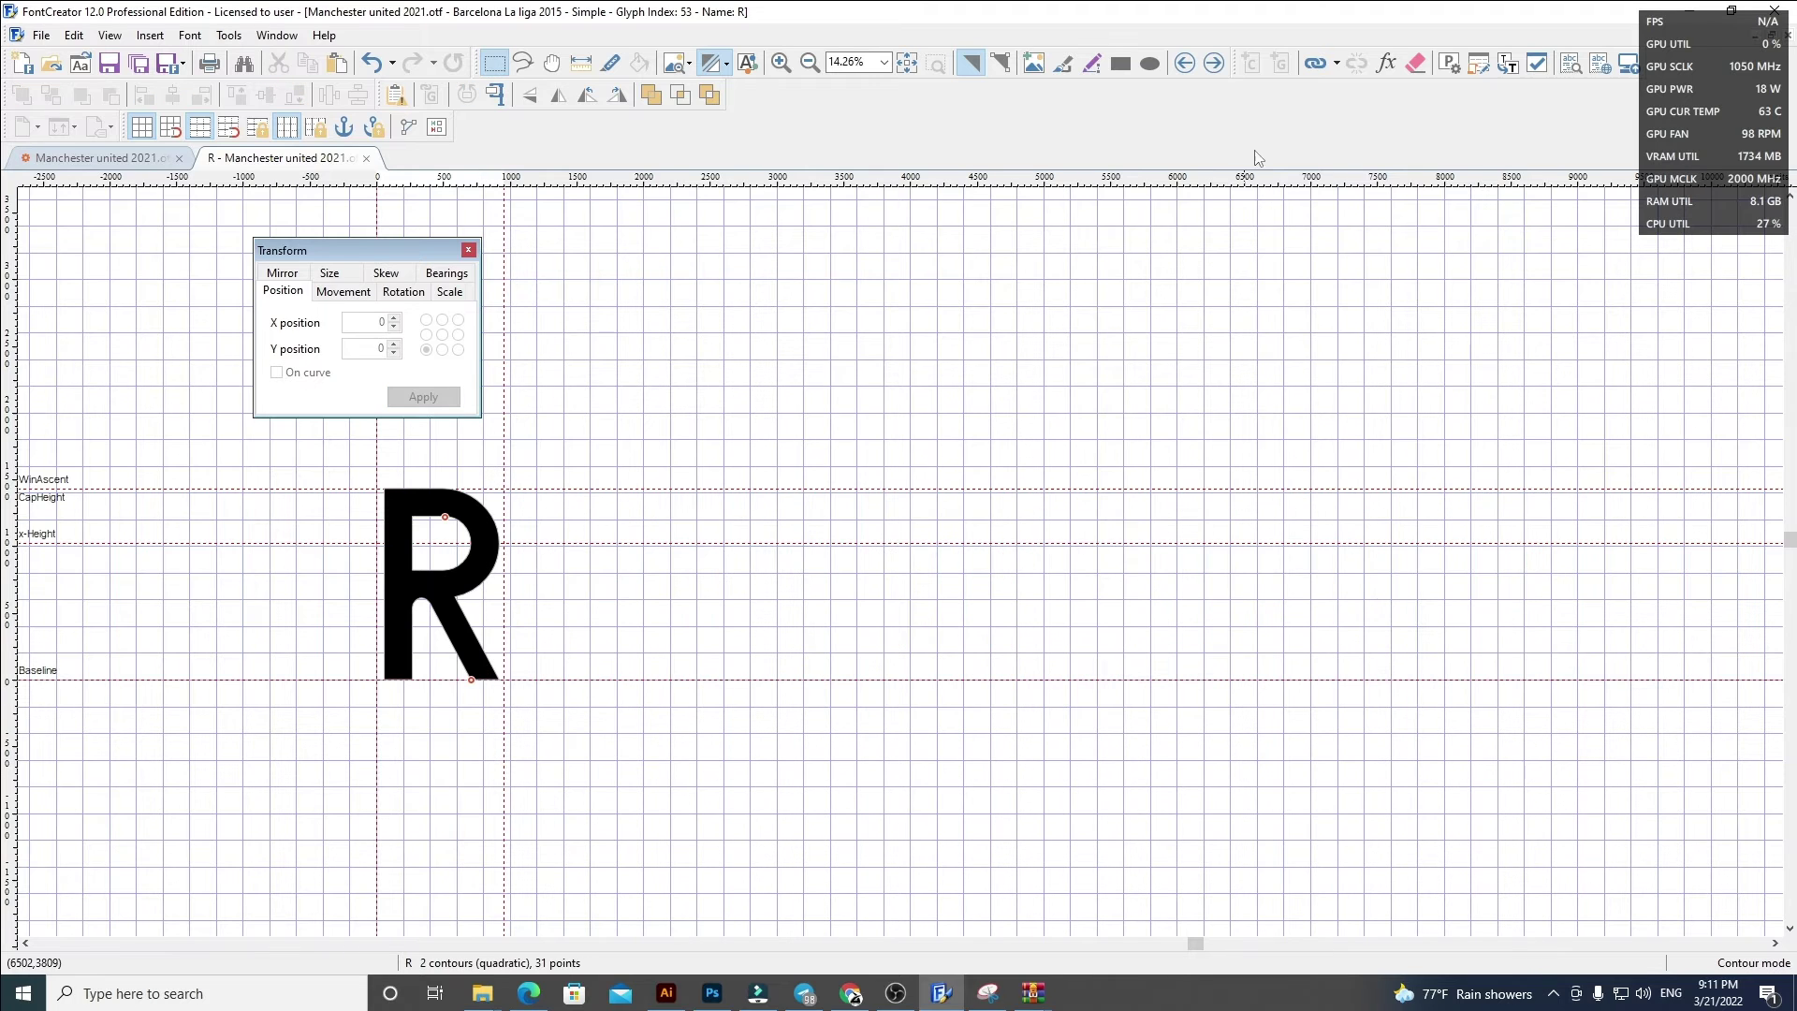
Step: Replace the outline in glyph S with the cut letters S to Z at X position 60
click(1214, 66)
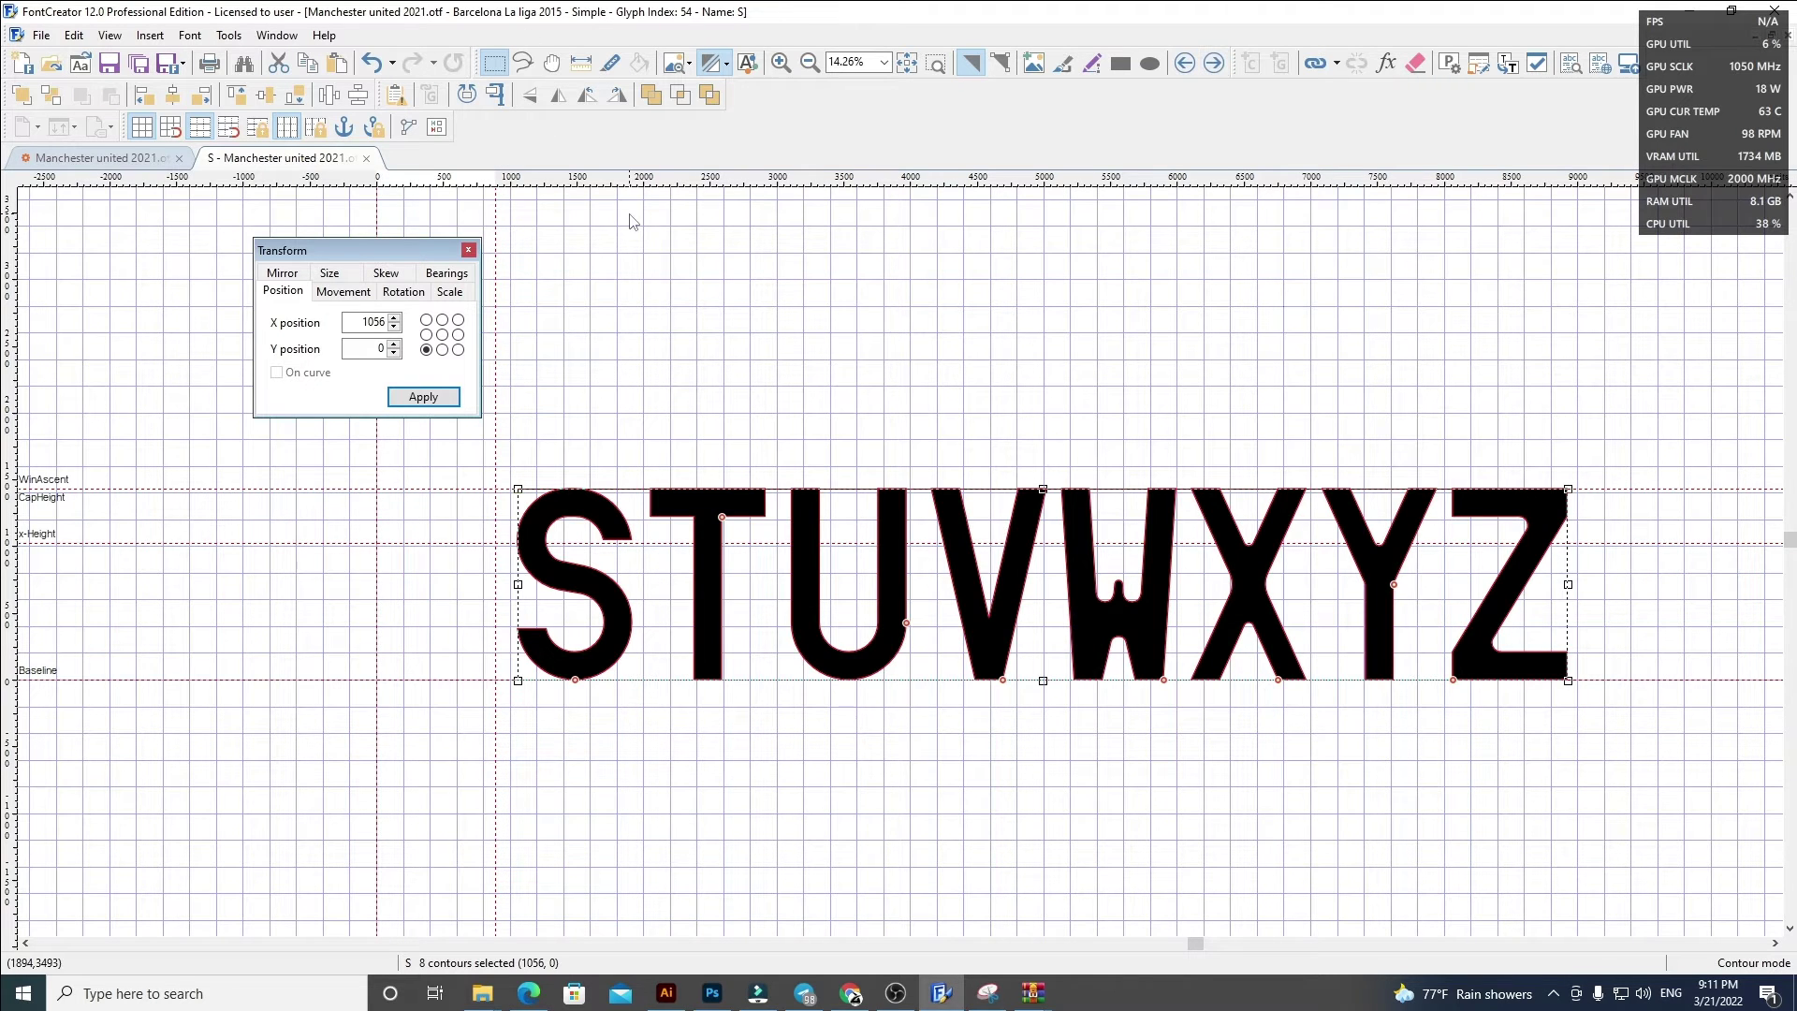
text(60)
key(Return)
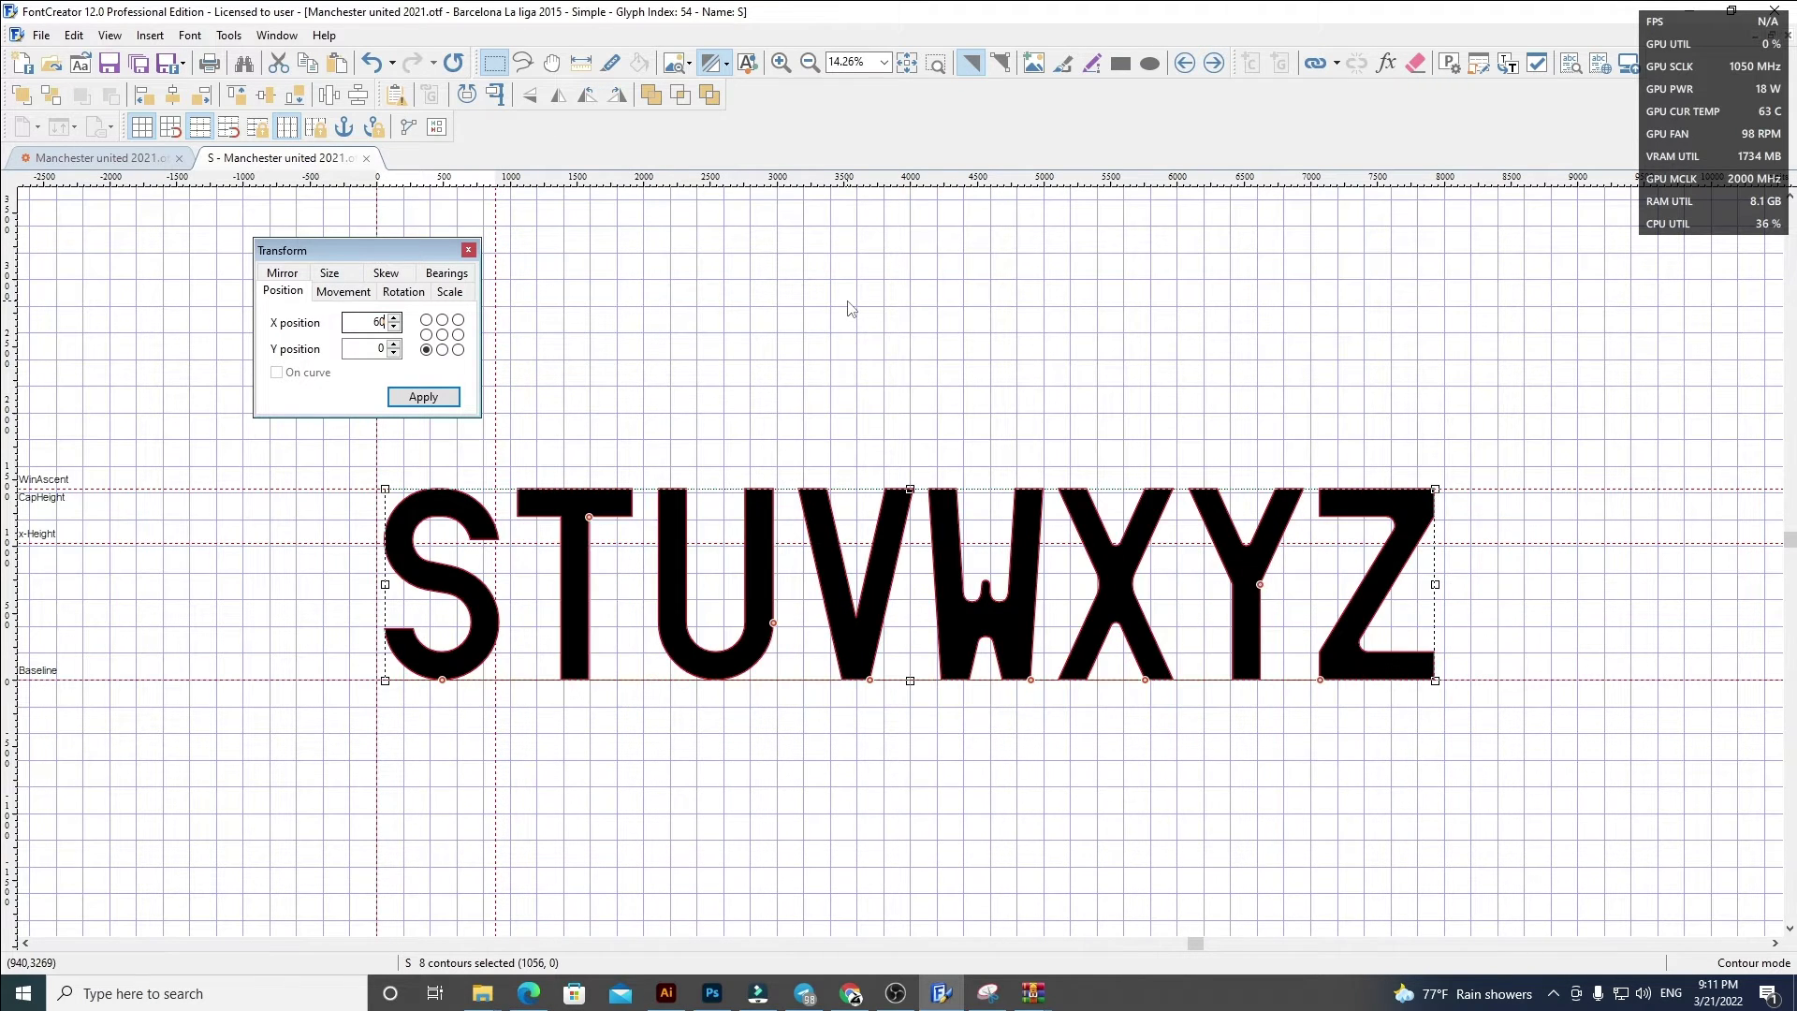
Step: Adjust glyph S's advance width to just past the letter and cut the letters T to Z
click(545, 453)
drag(491, 446, 1469, 797)
key(Delete)
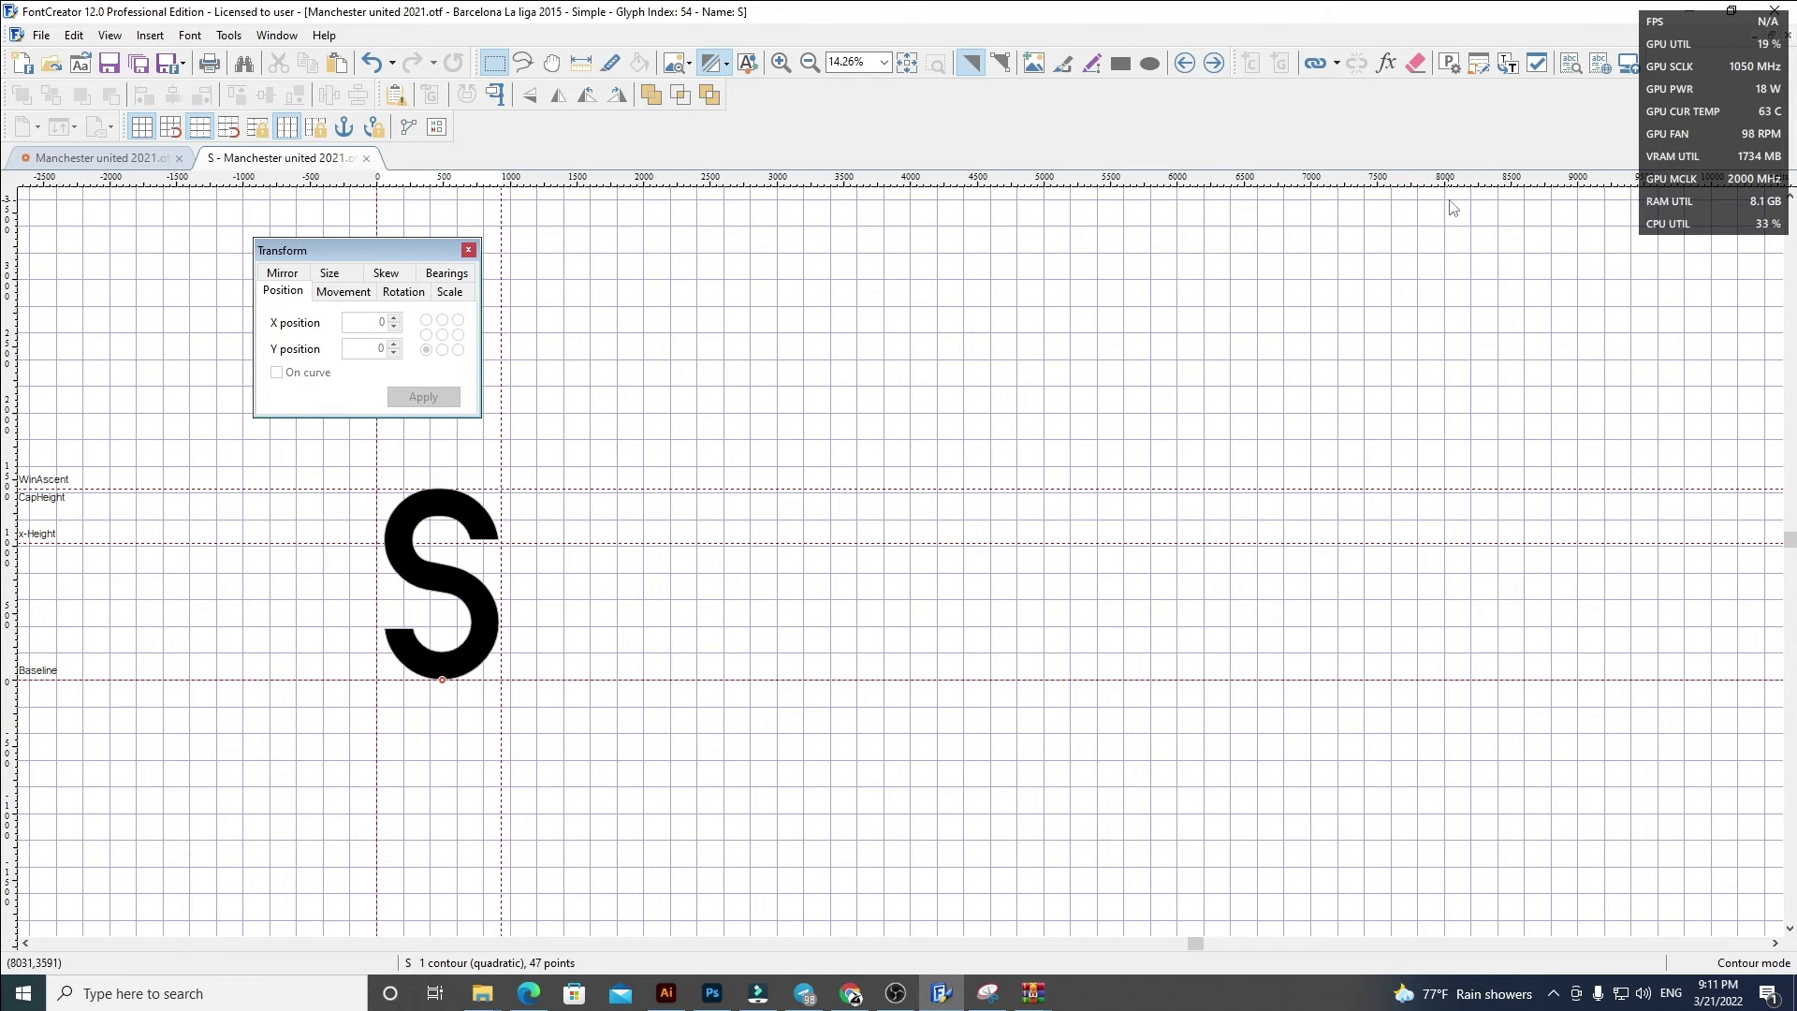
Step: Replace the outline in glyph T with the cut letters T to Z at X position 60
click(1214, 63)
key(ctrl+a)
key(Delete)
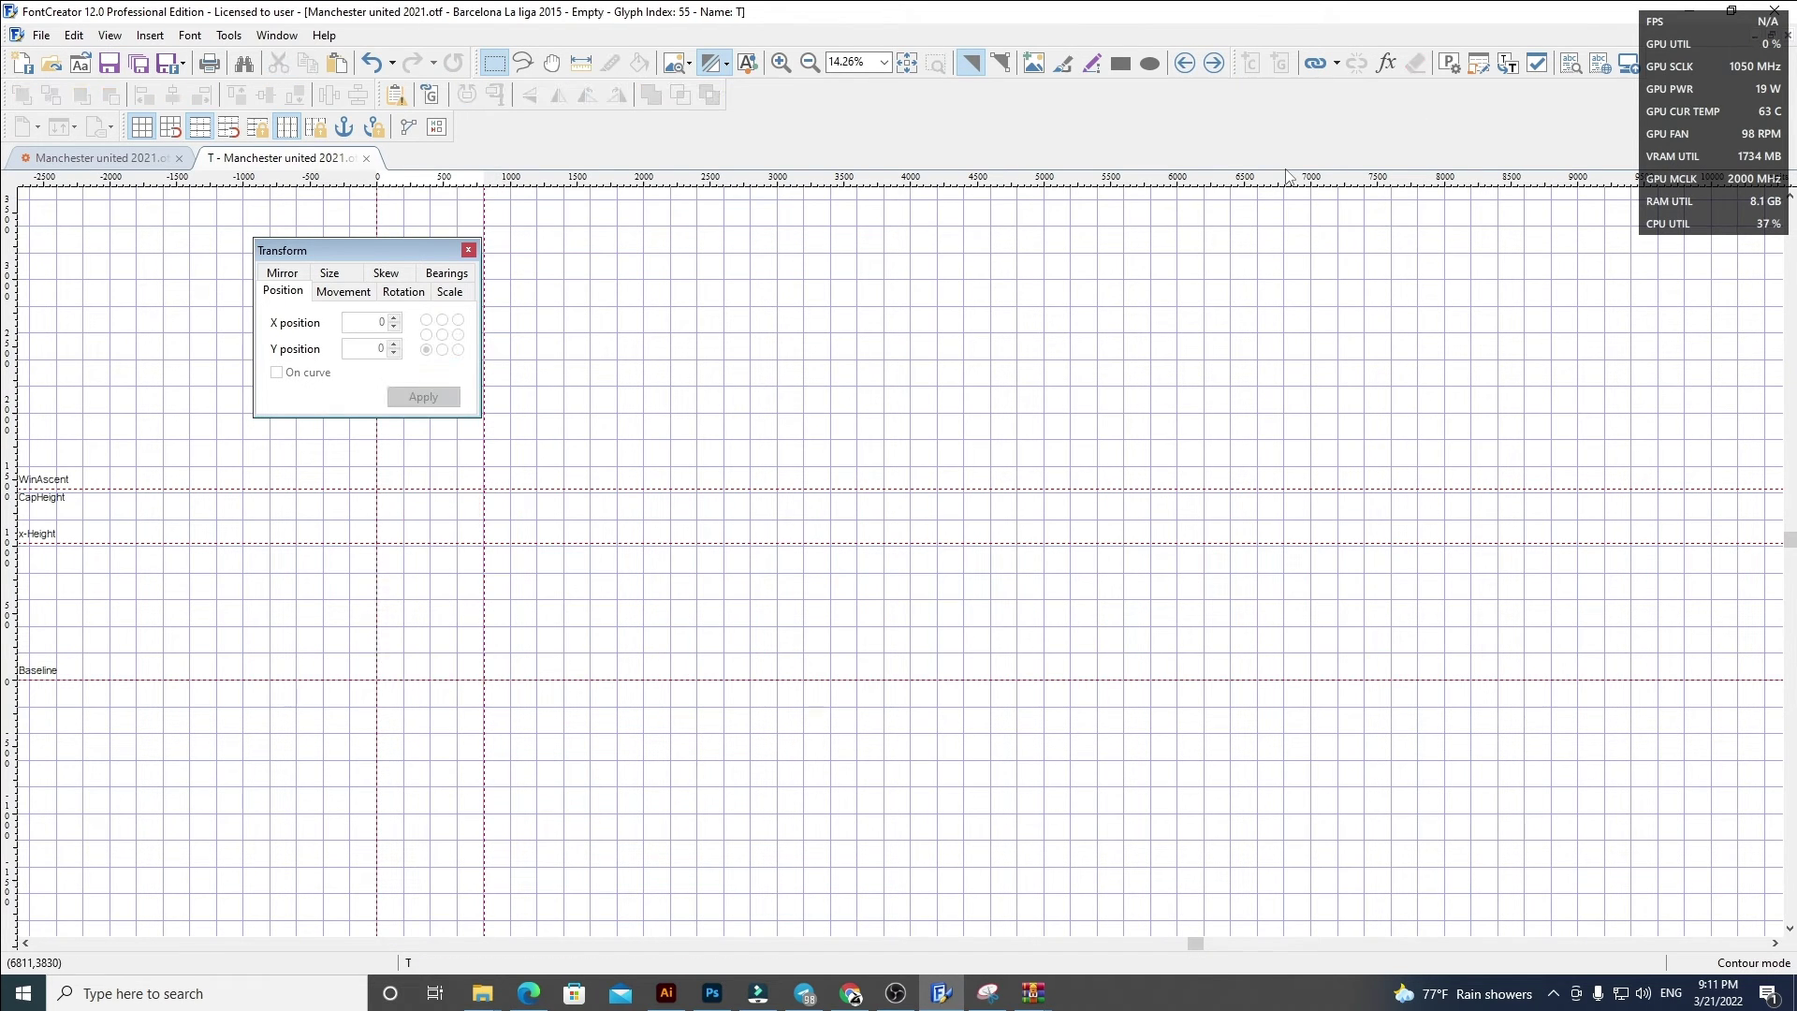
key(ctrl+v)
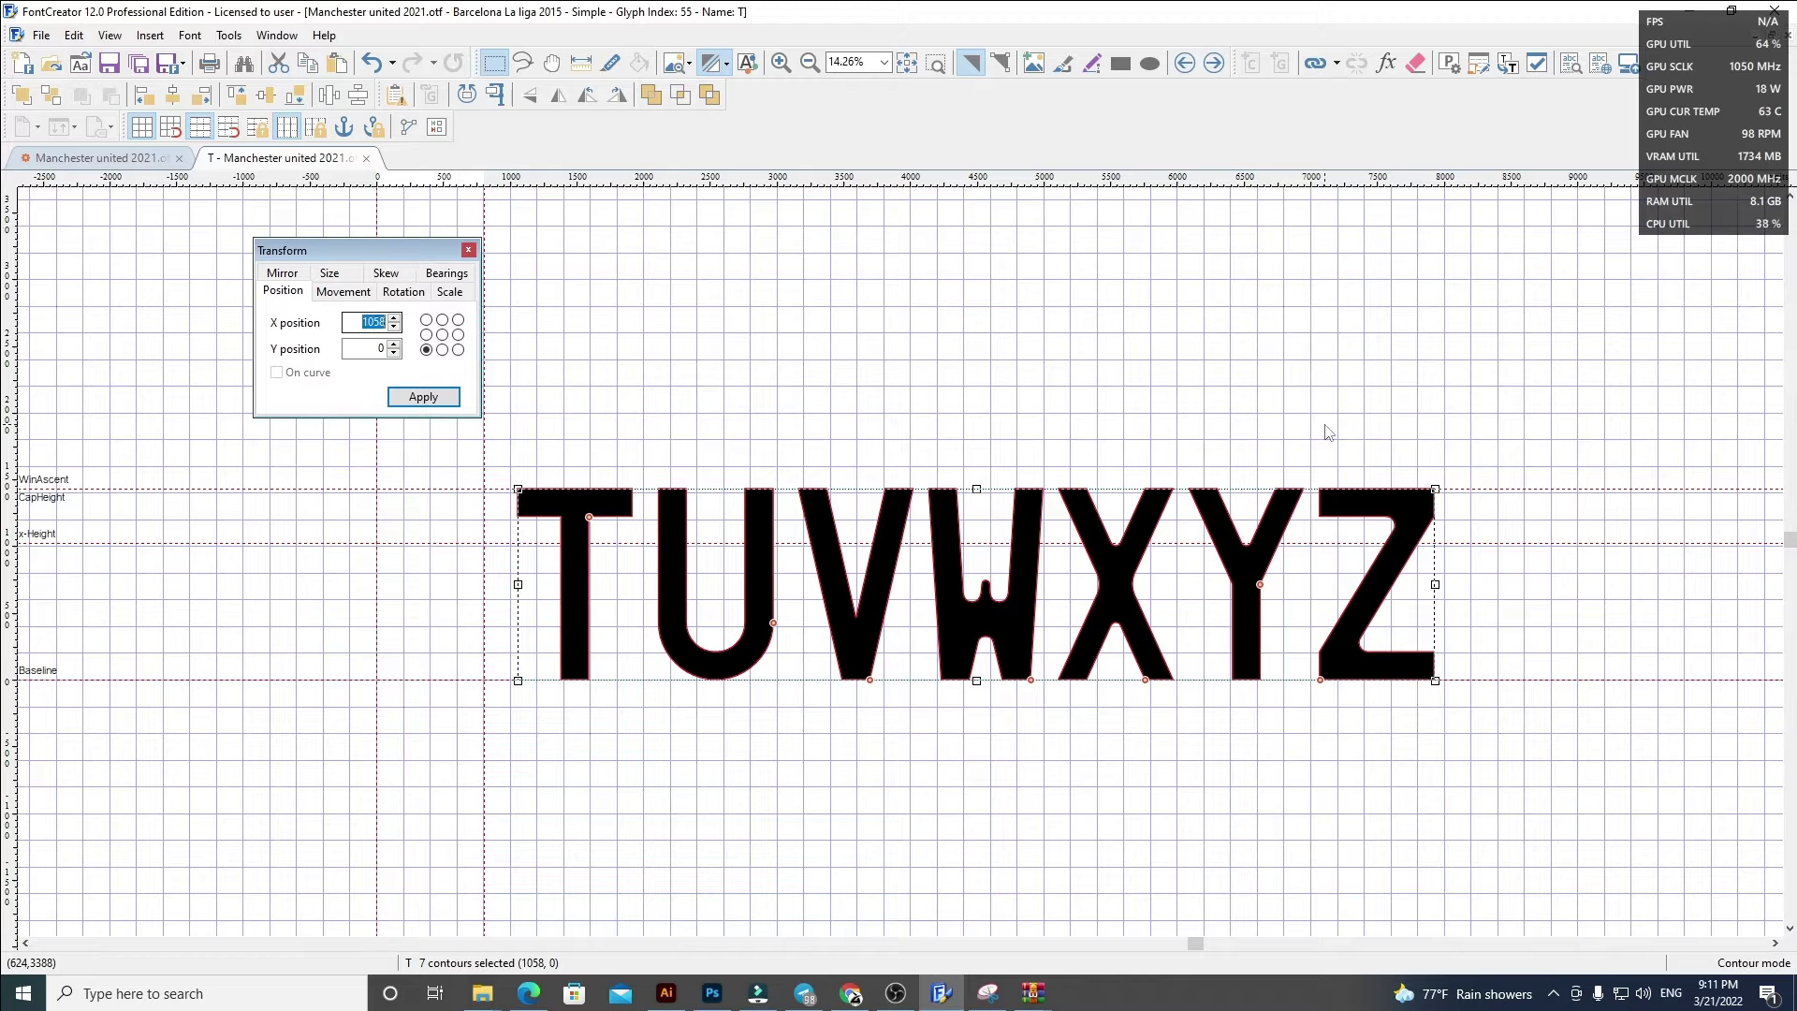
key(Return)
click(1326, 427)
Step: Widen glyph T's advance width to just past the letter and cut the letters U to Z
drag(483, 470, 505, 463)
drag(480, 458, 1399, 731)
key(Delete)
Step: Replace the outline in glyph U with the cut letters U to Z at X position 60
click(1213, 63)
key(ctrl+a)
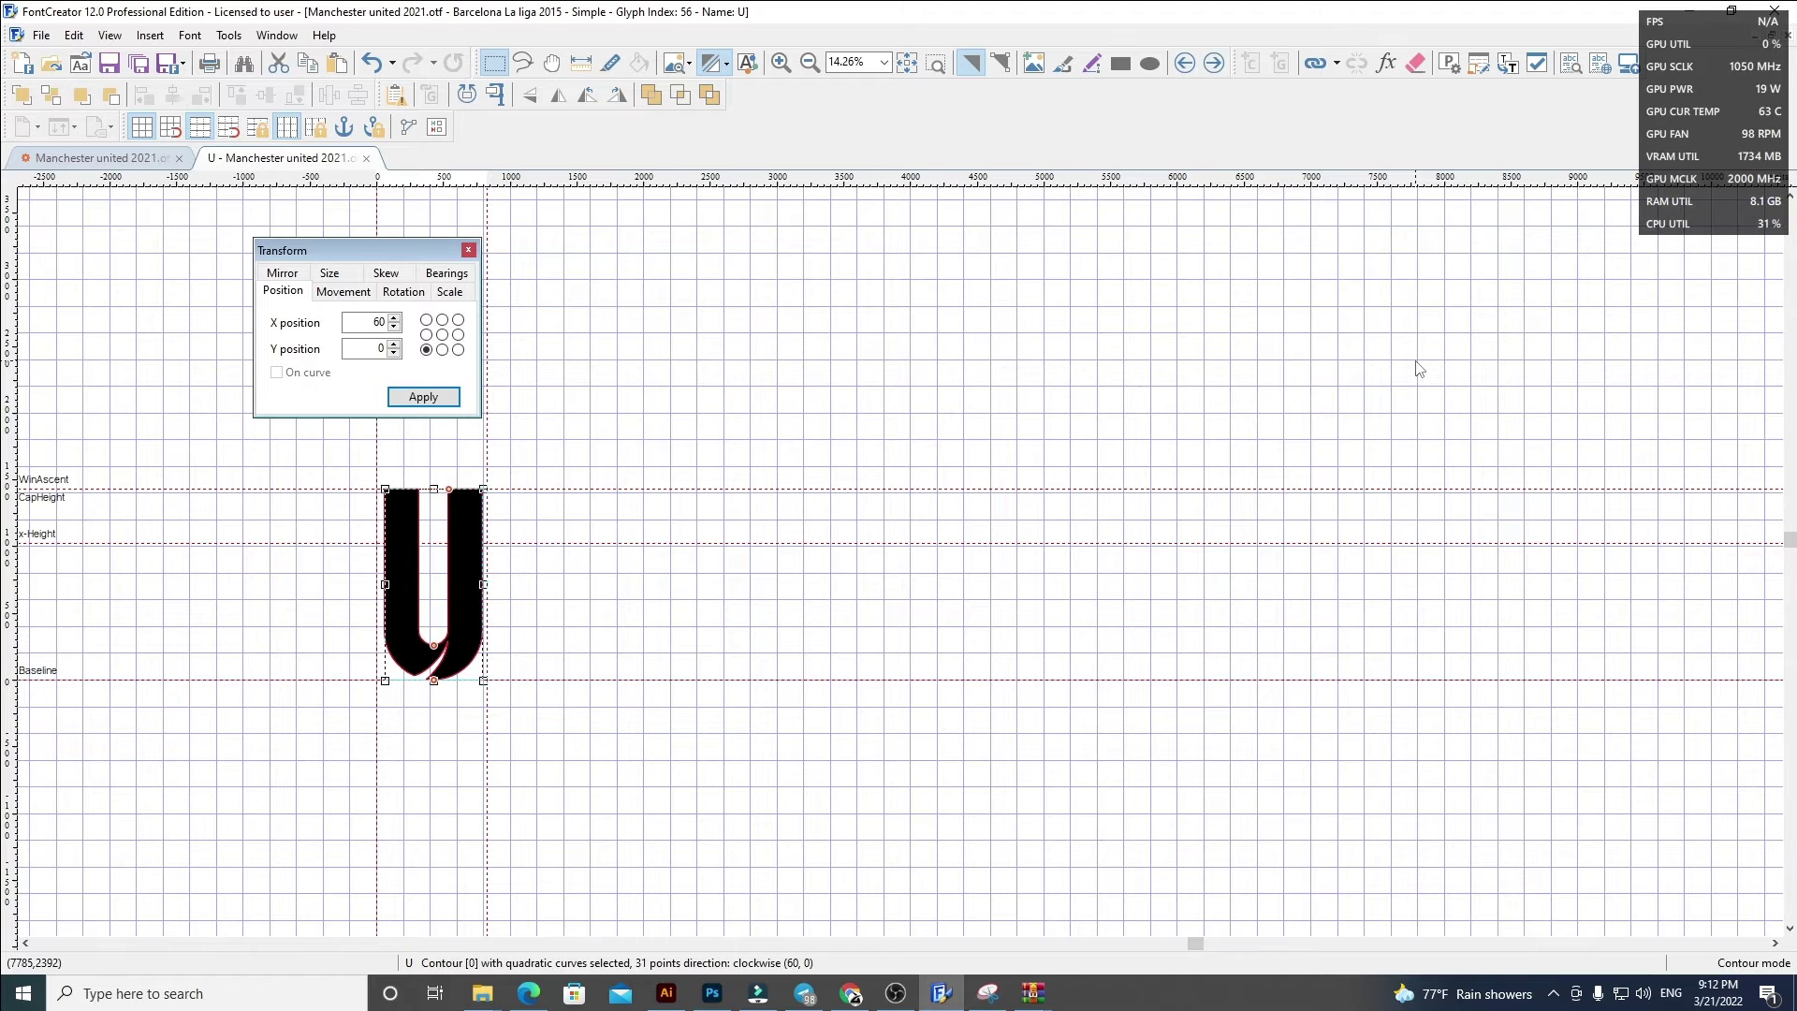
key(Delete)
key(ctrl+v)
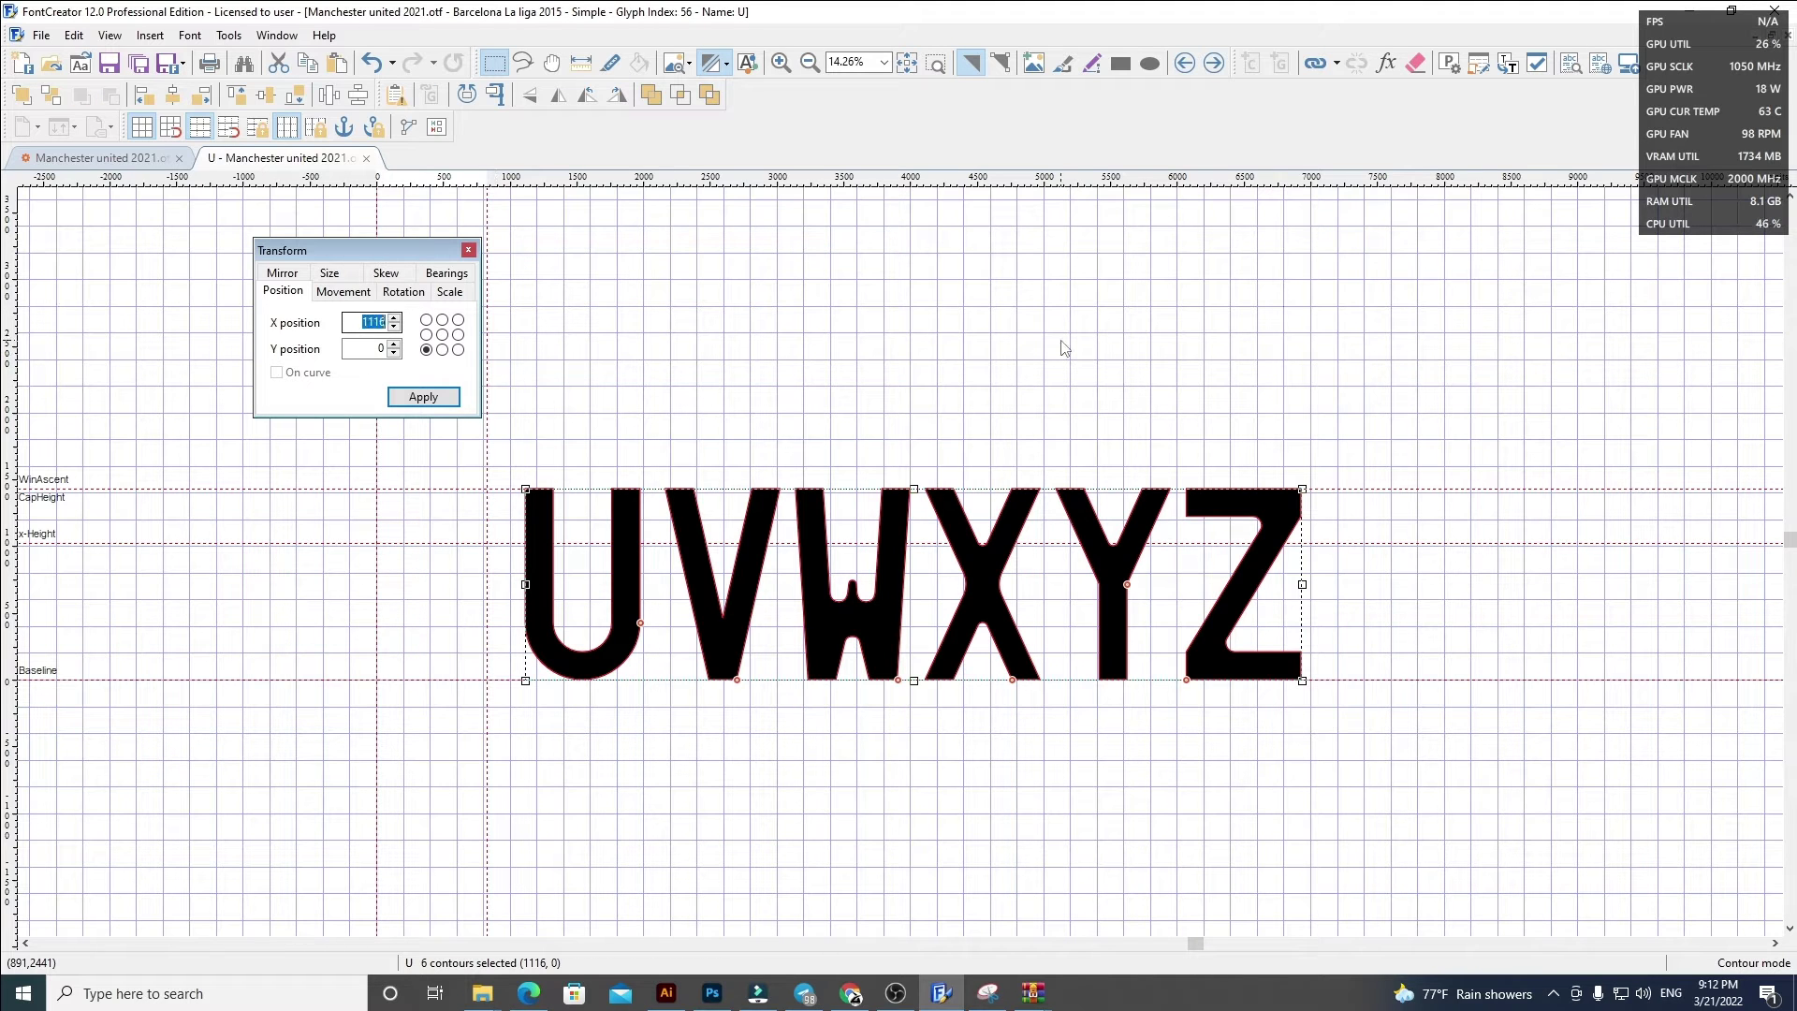
key(Return)
Step: Widen glyph U's advance width to just past the letter and cut the letters V to Z
click(990, 357)
drag(489, 459, 1355, 784)
key(Delete)
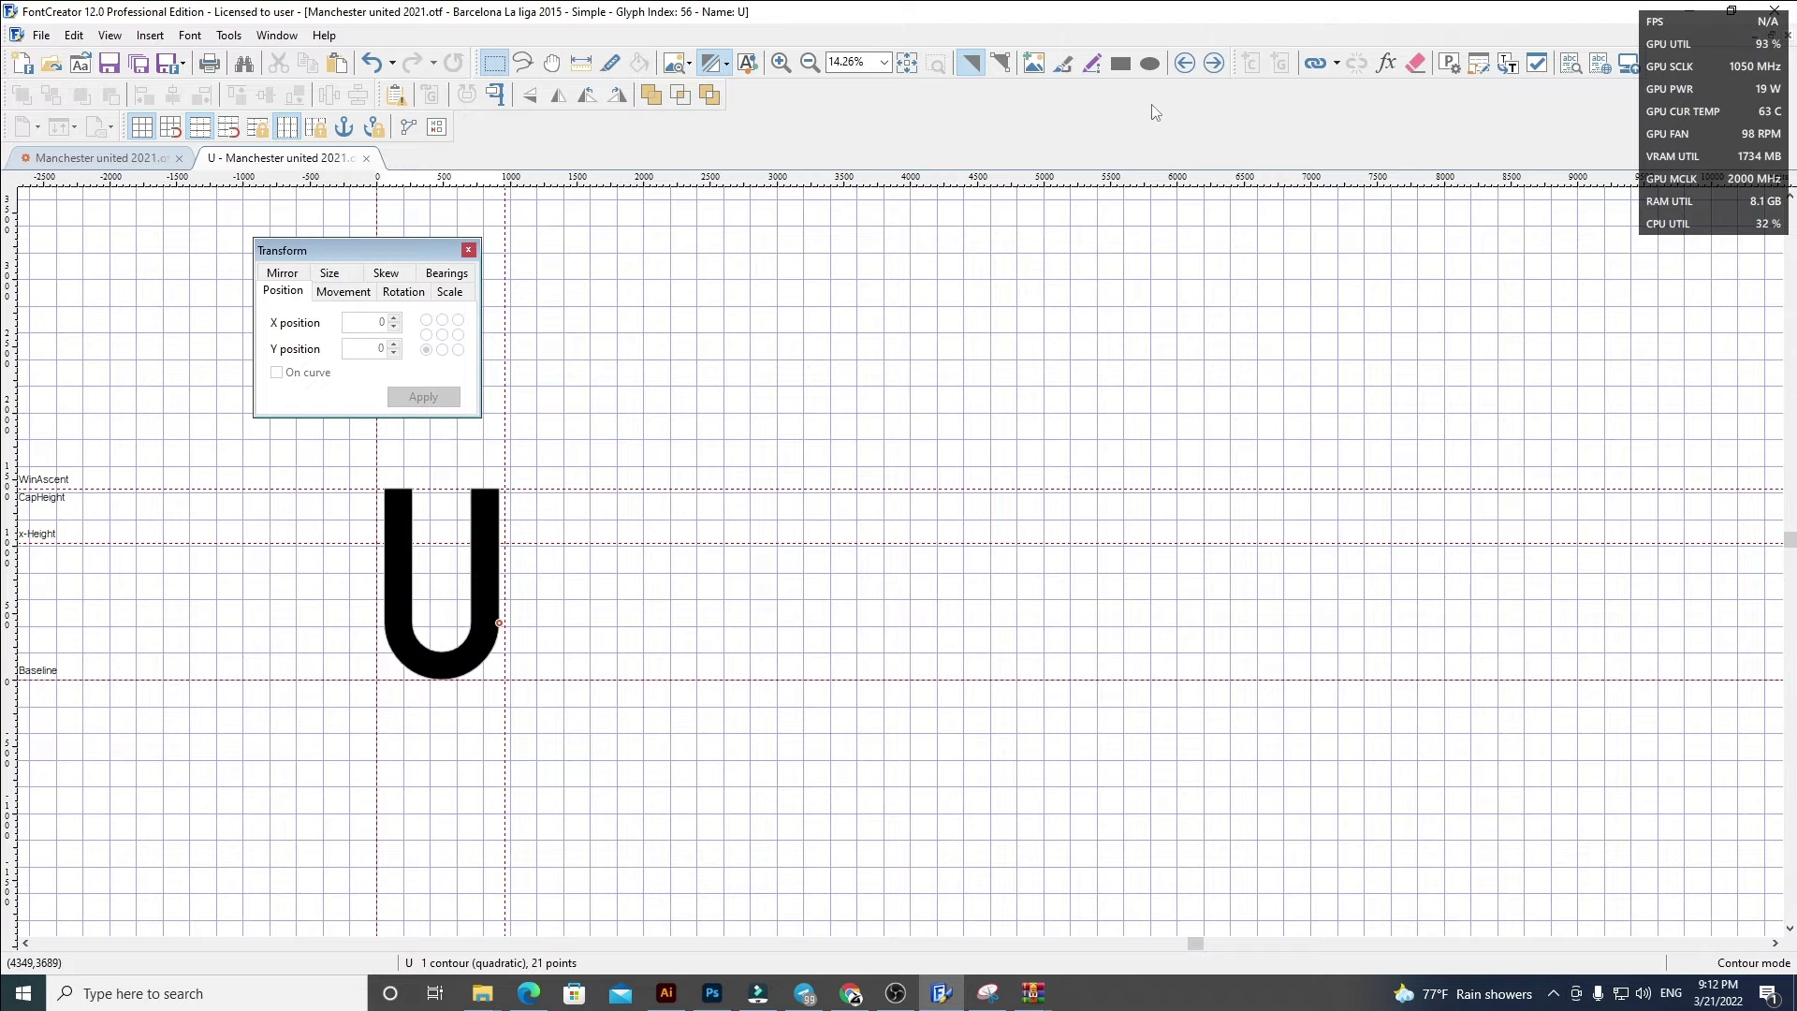
Step: Replace the outline in glyph V with the cut letters V to Z at X position 60
click(1213, 63)
key(Delete)
key(ctrl+v)
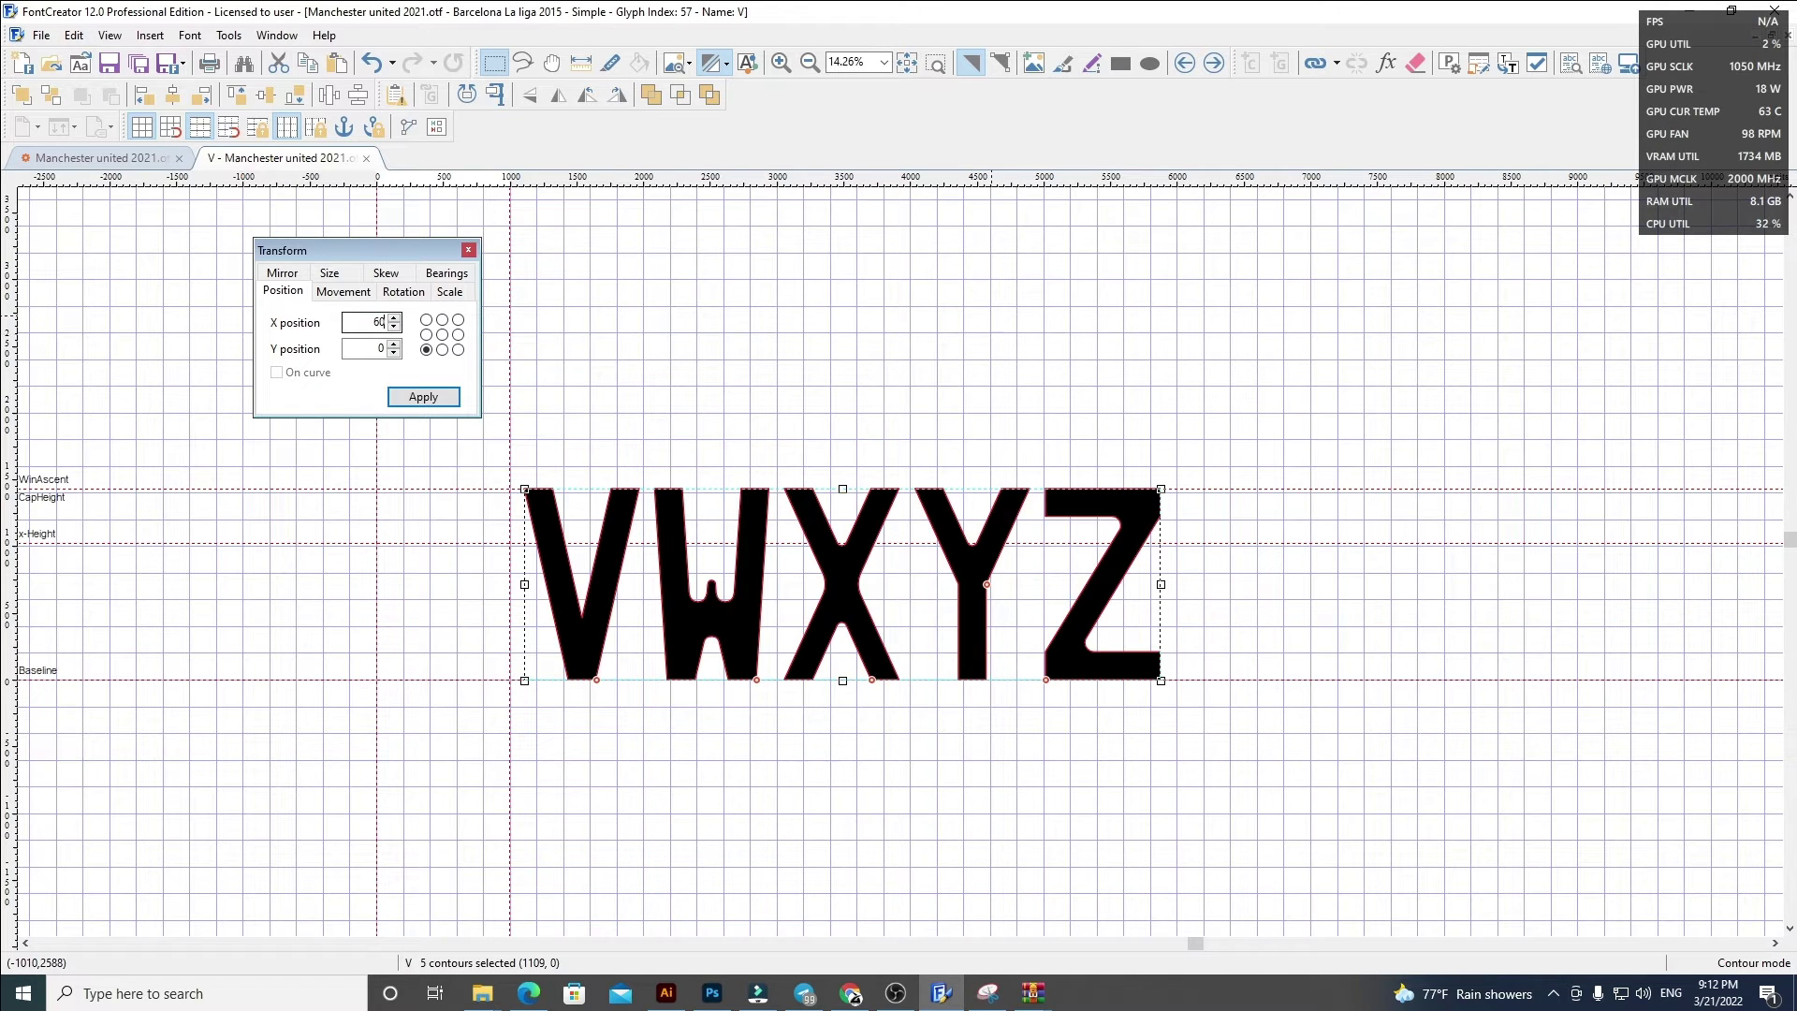
key(Return)
click(992, 317)
Step: Cut the letters W to Z from glyph V and narrow its advance width to just past the letter
drag(483, 450, 1306, 834)
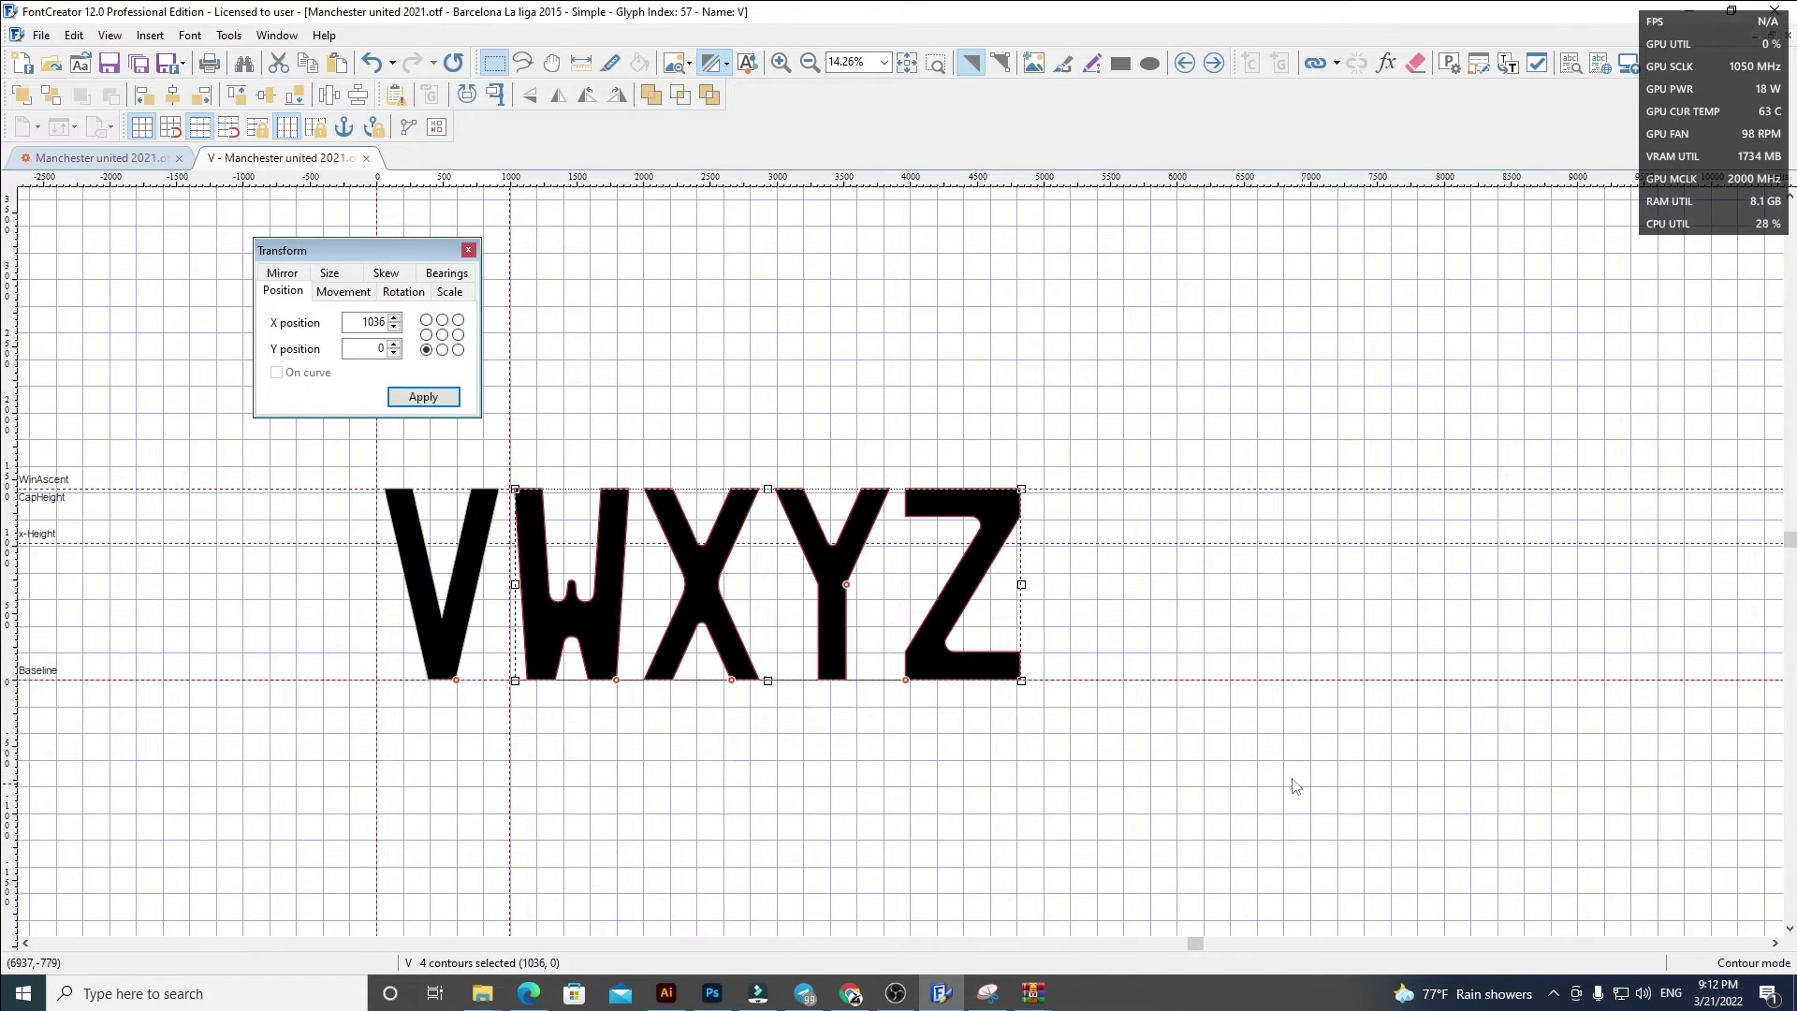
key(Delete)
drag(510, 442, 503, 442)
Step: Replace the outline in glyph W with the cut letters W to Z at X position 60
click(1217, 65)
key(ctrl+a)
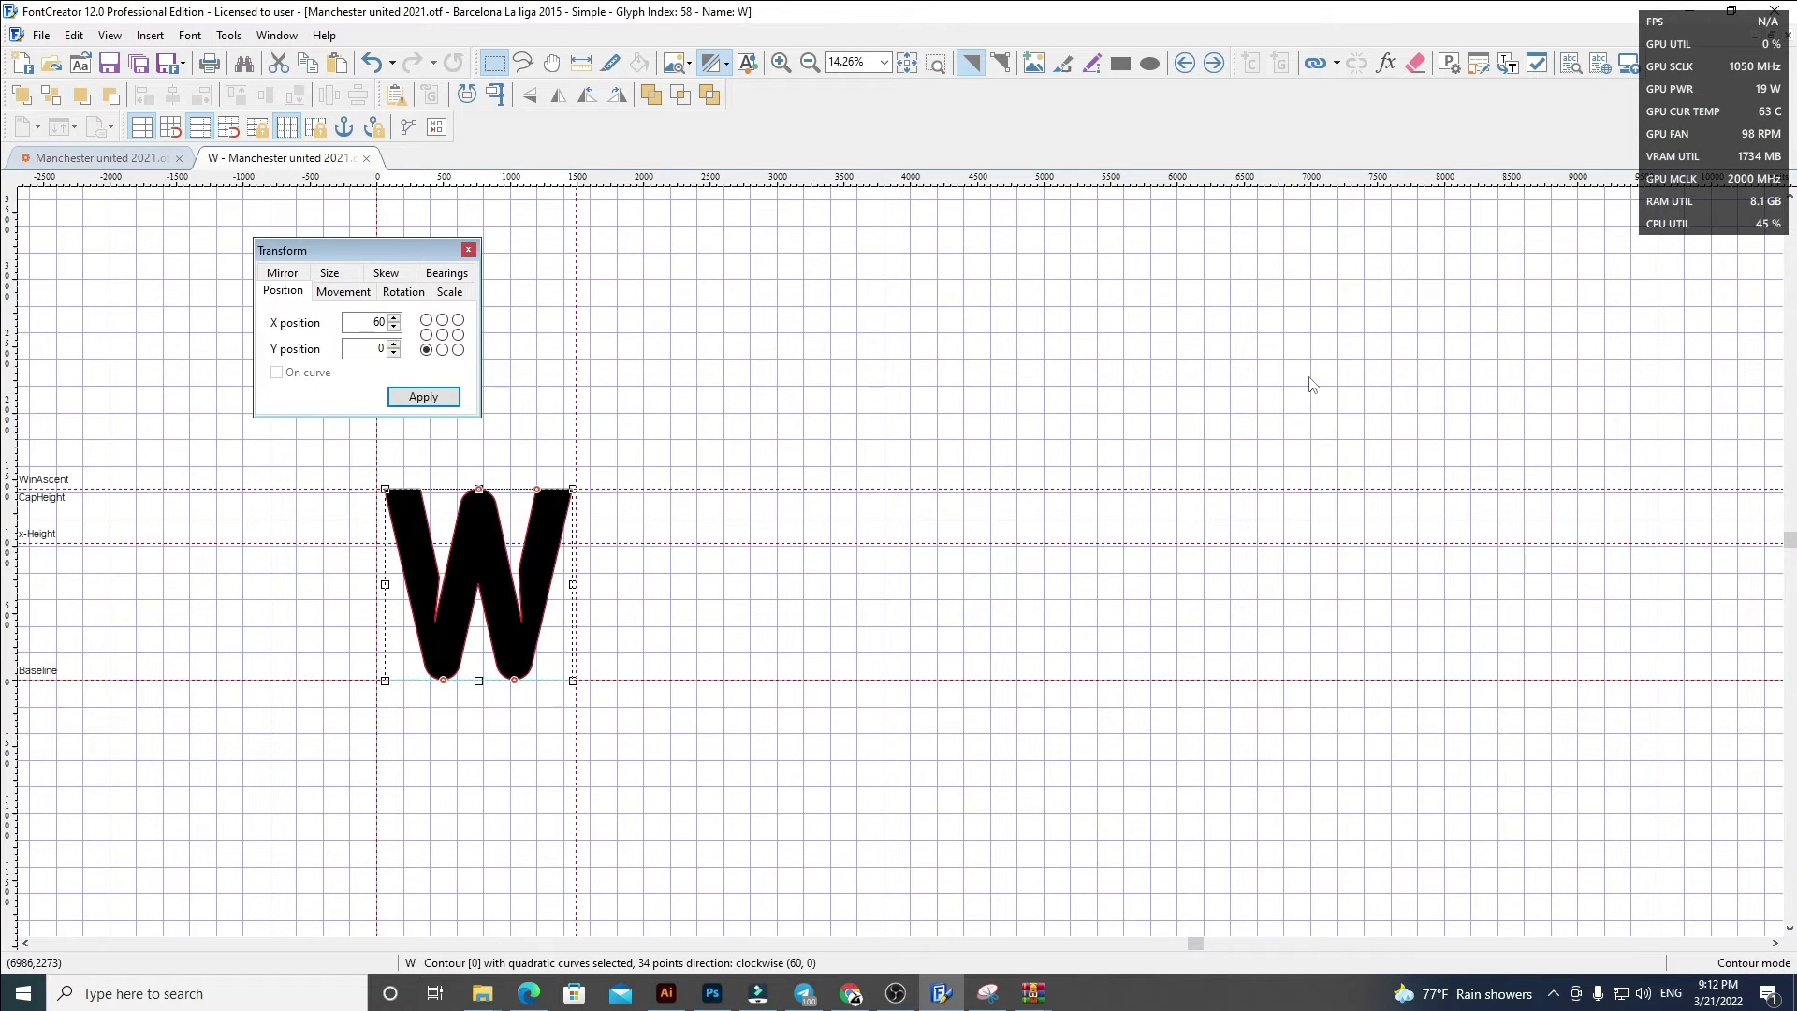
key(Delete)
key(ctrl+v)
drag(357, 323, 938, 318)
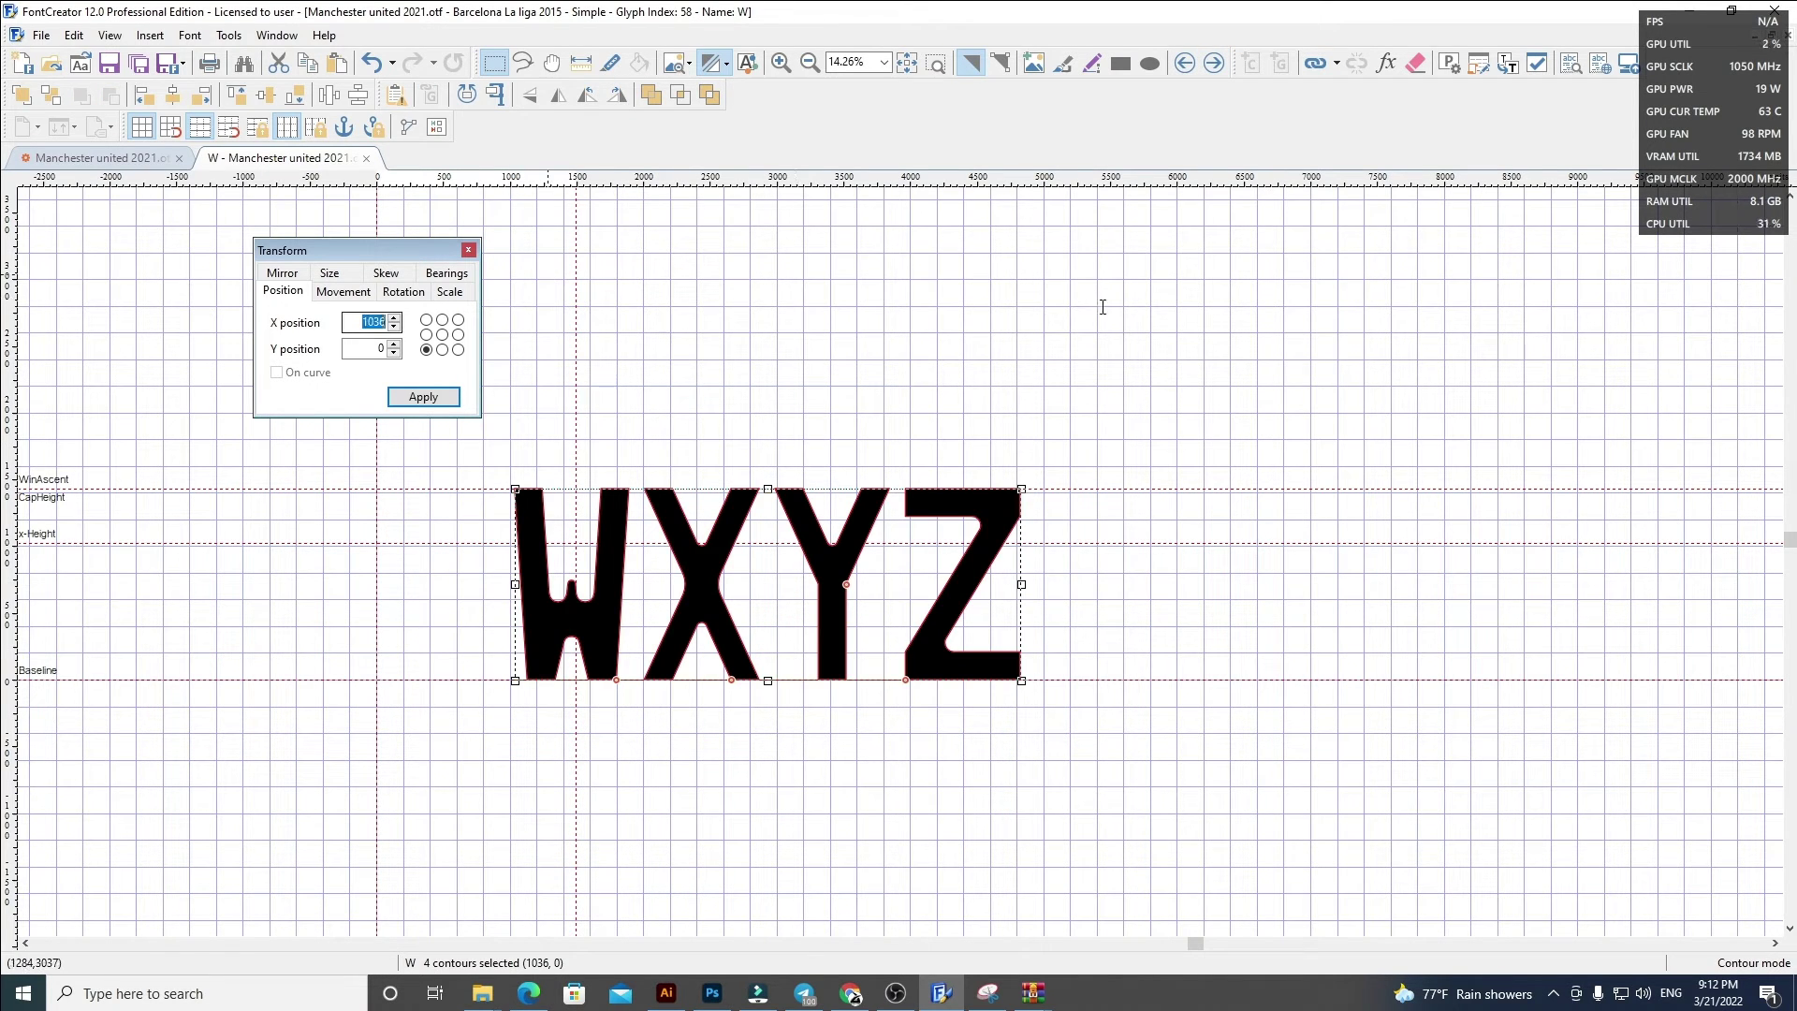
text(0)
key(Return)
Step: Narrow glyph W's advance width to just past the letter and cut the letters X to Z
click(1139, 305)
drag(575, 430, 506, 440)
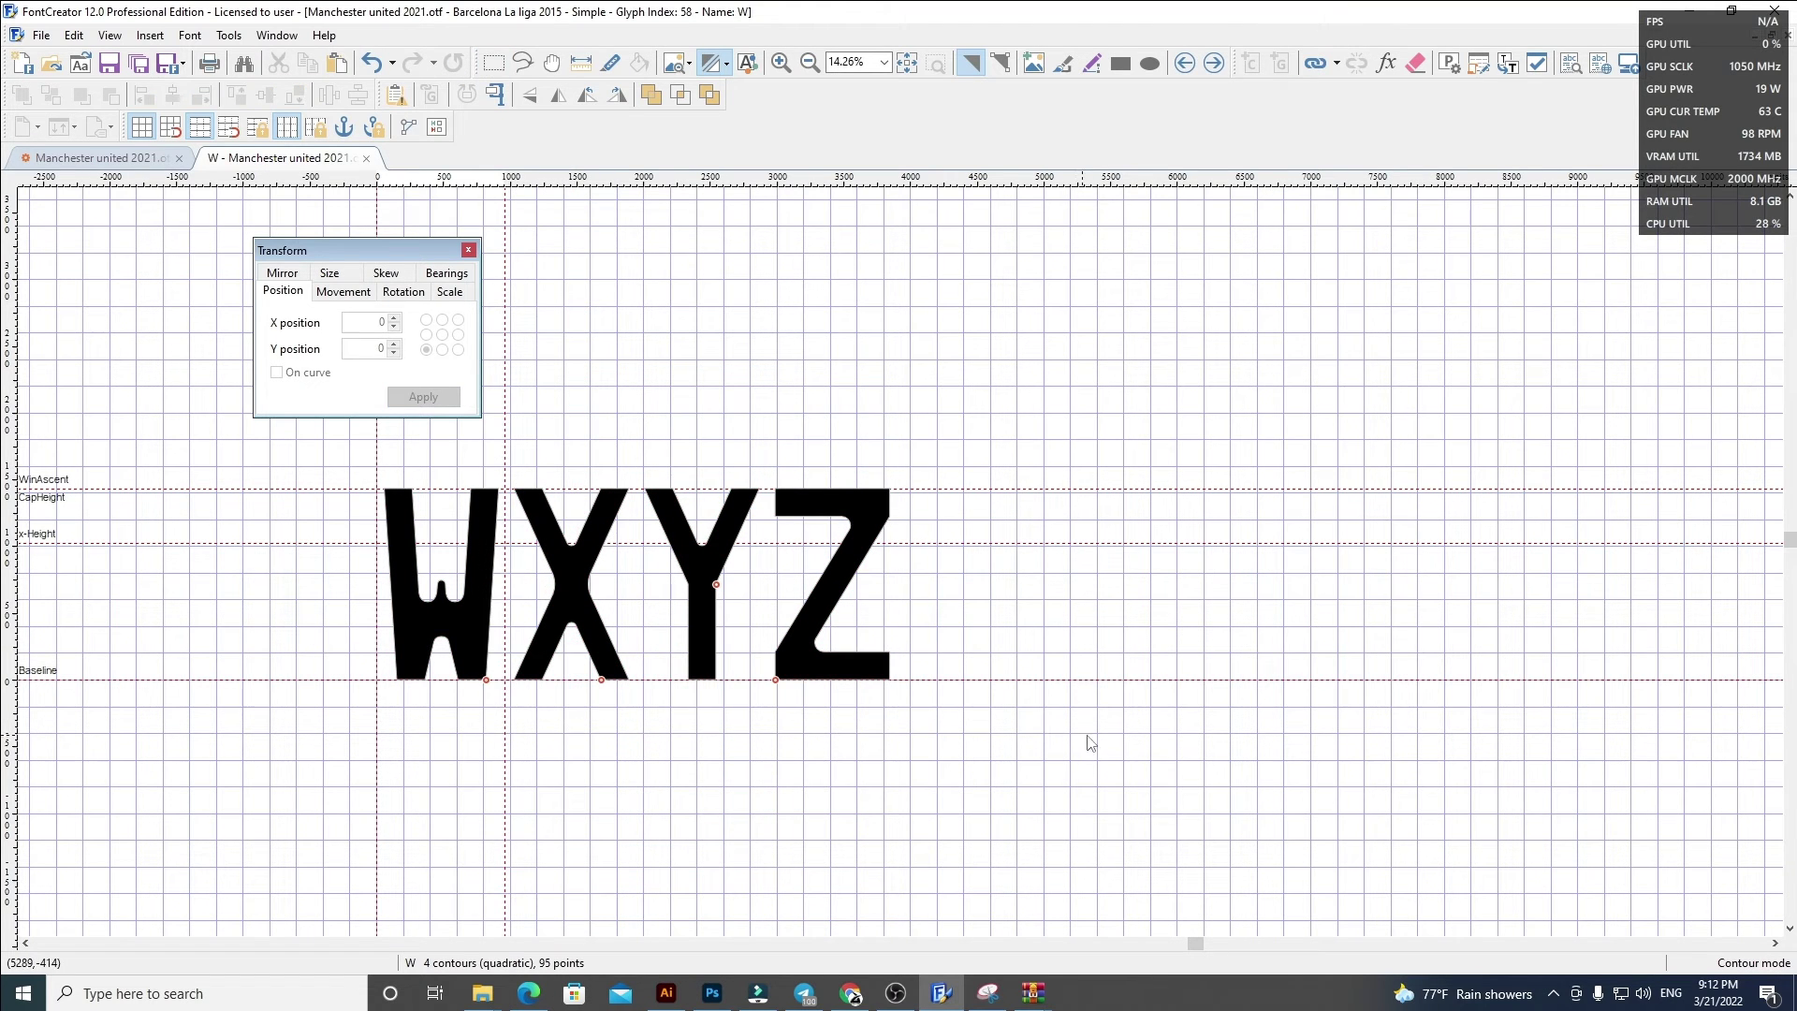
Step: Replace the outline in glyph X with the cut letters X to Z at X position 60
click(1213, 63)
key(ctrl+a)
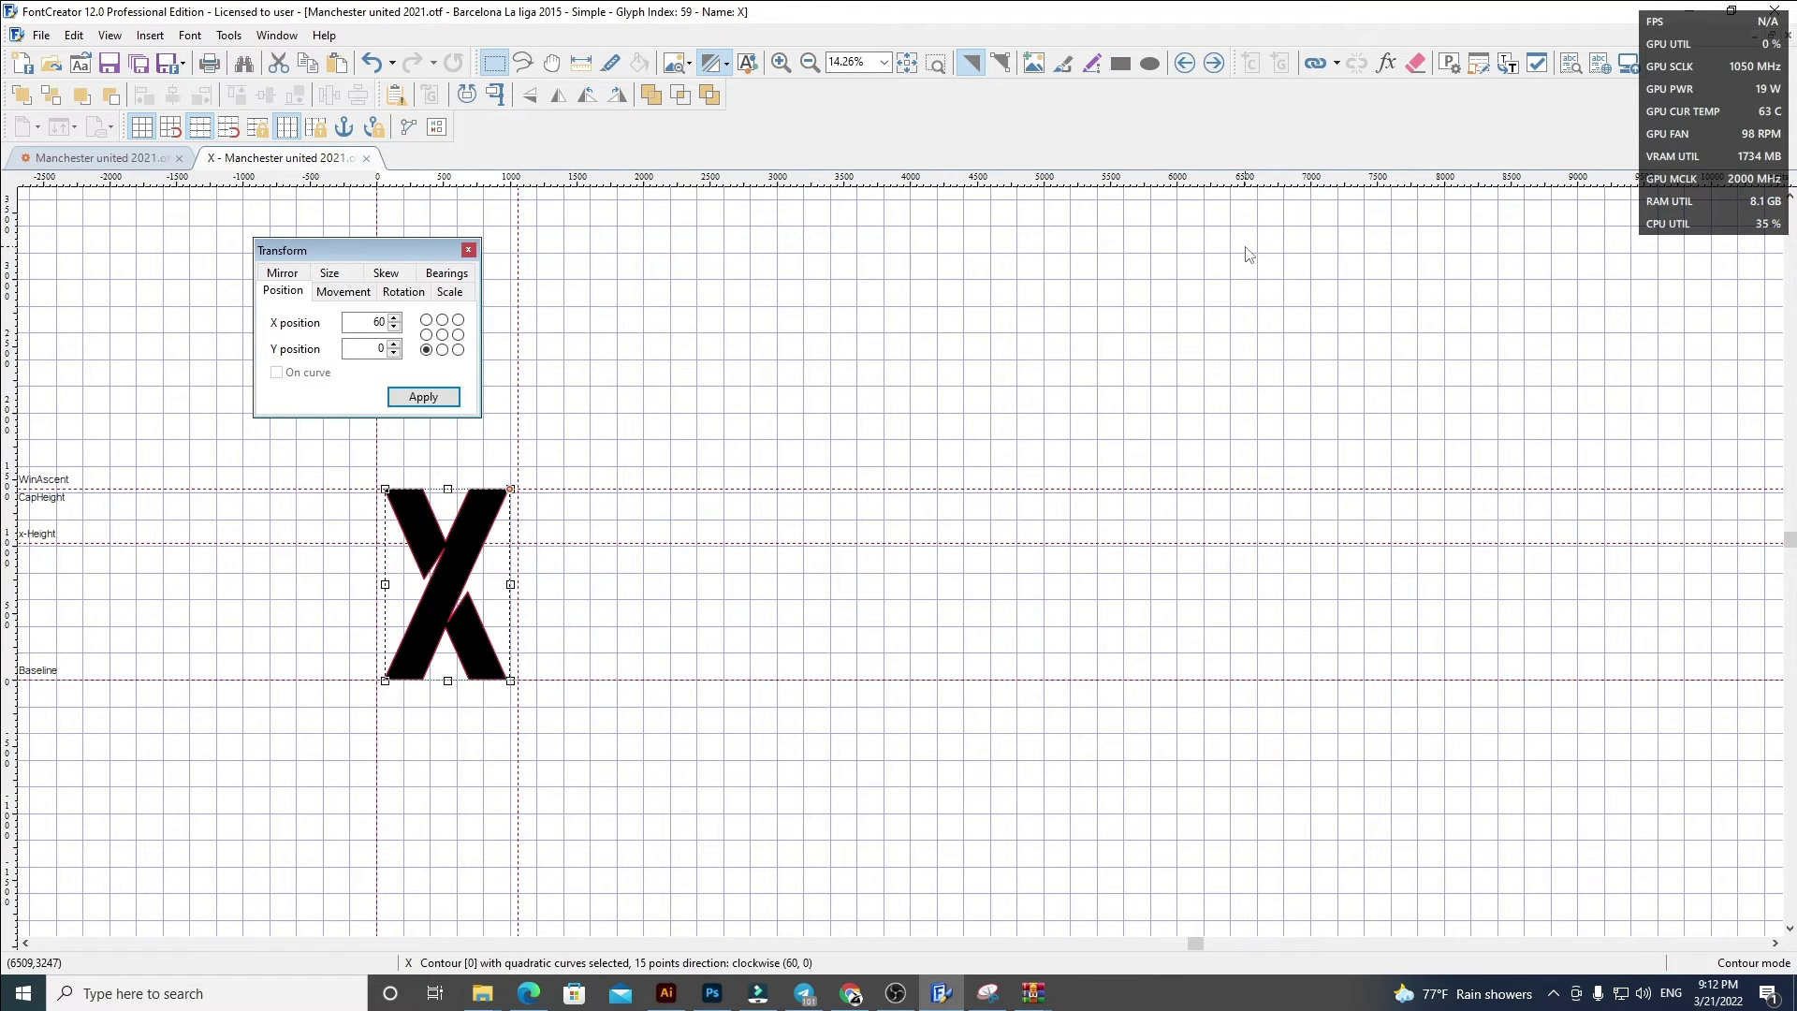
key(Delete)
key(ctrl+v)
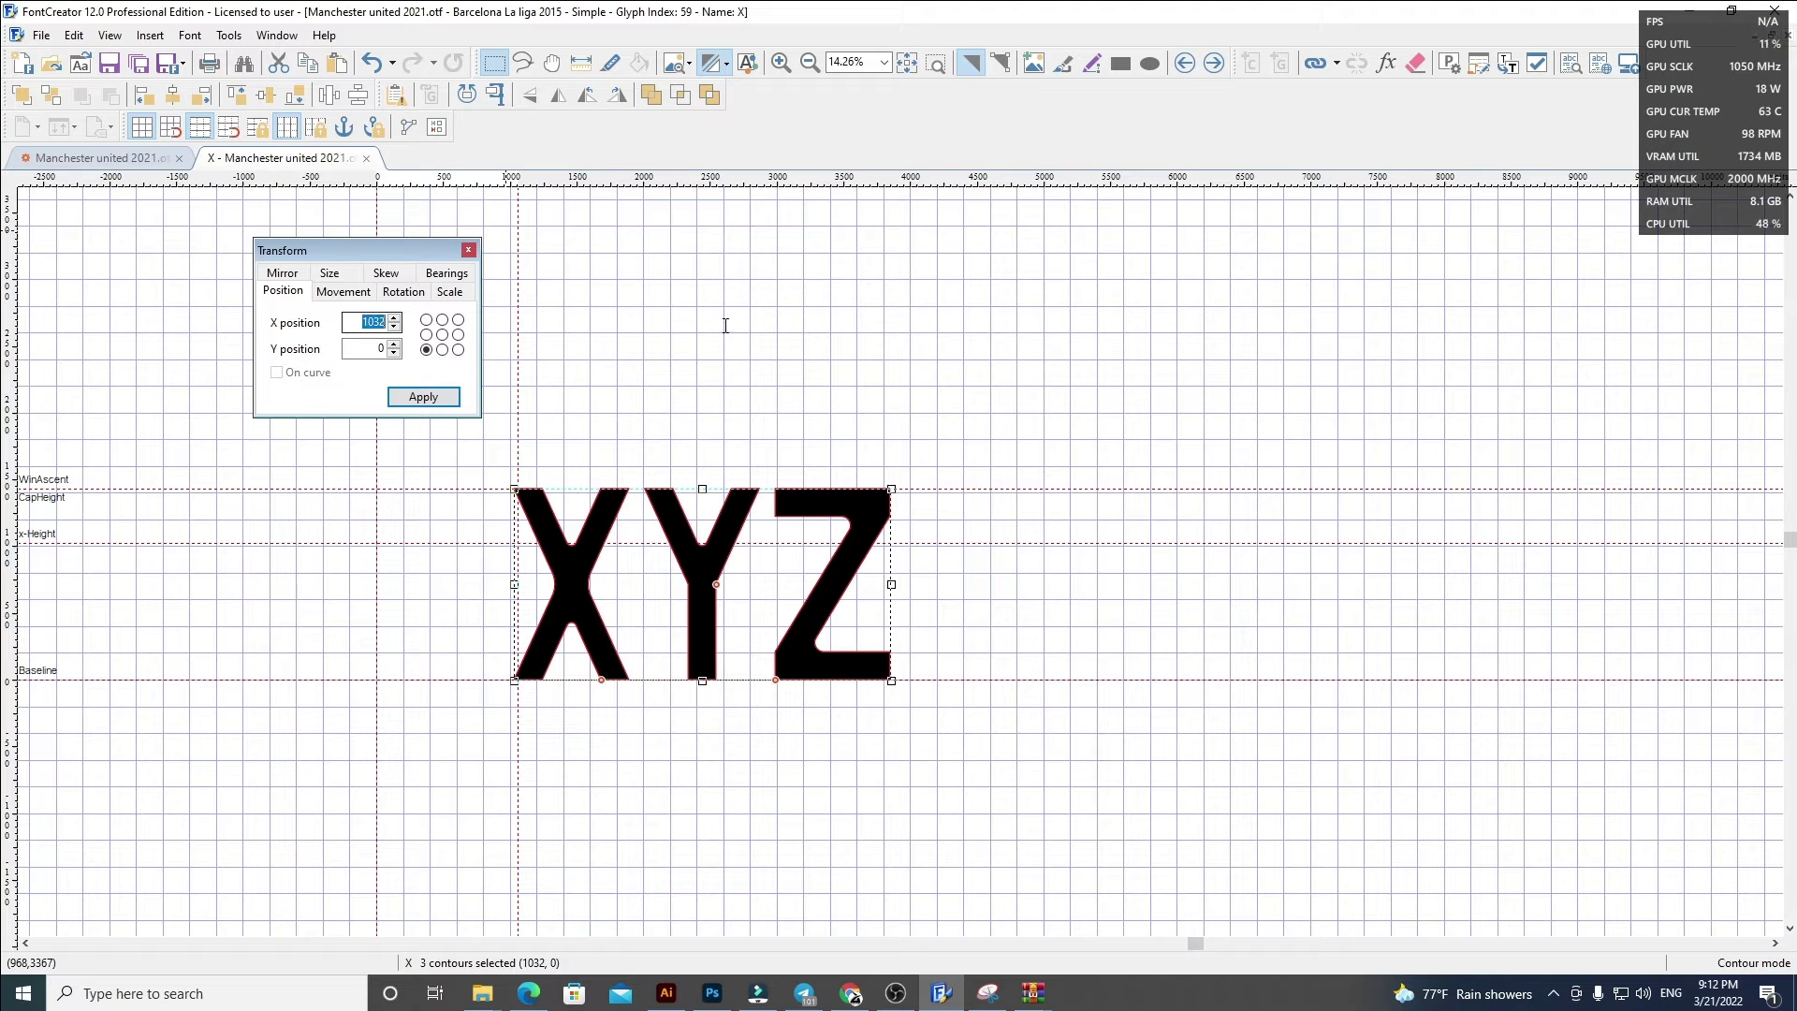
key(Return)
click(560, 465)
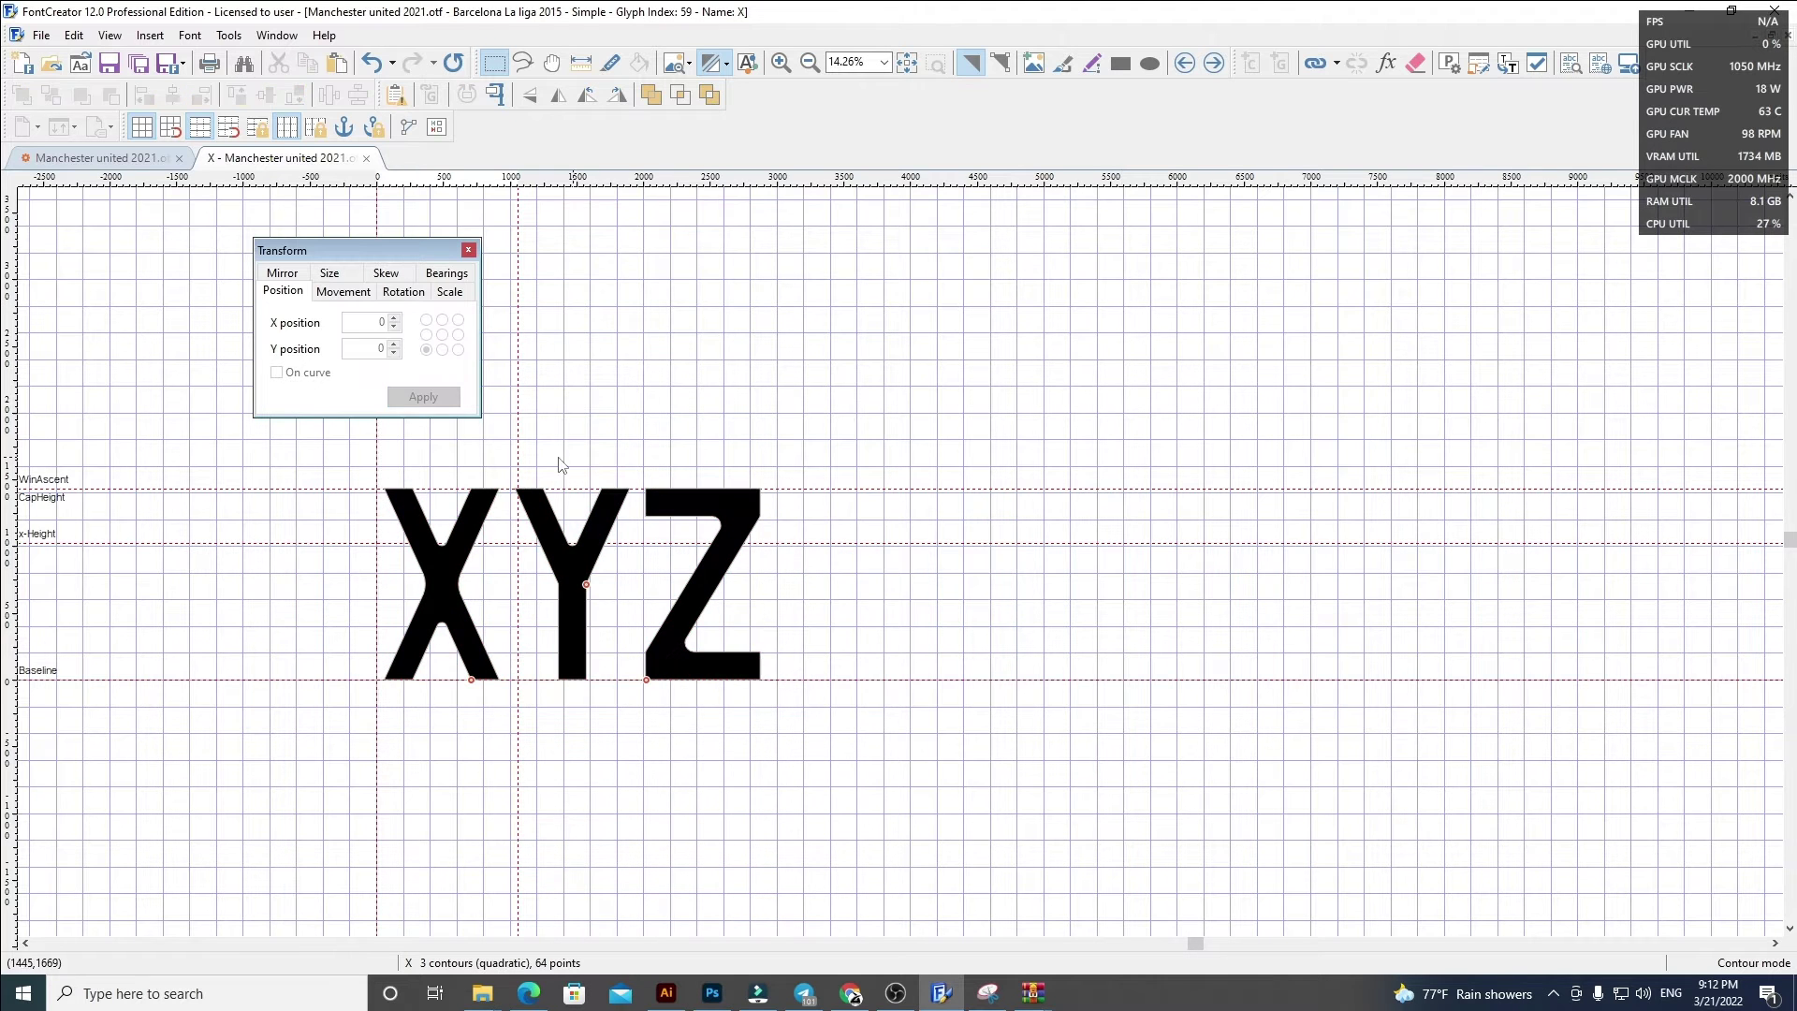
Step: Narrow glyph X's advance width to just past the letter and cut the letters Y and Z
drag(509, 457, 506, 457)
drag(1100, 783, 510, 458)
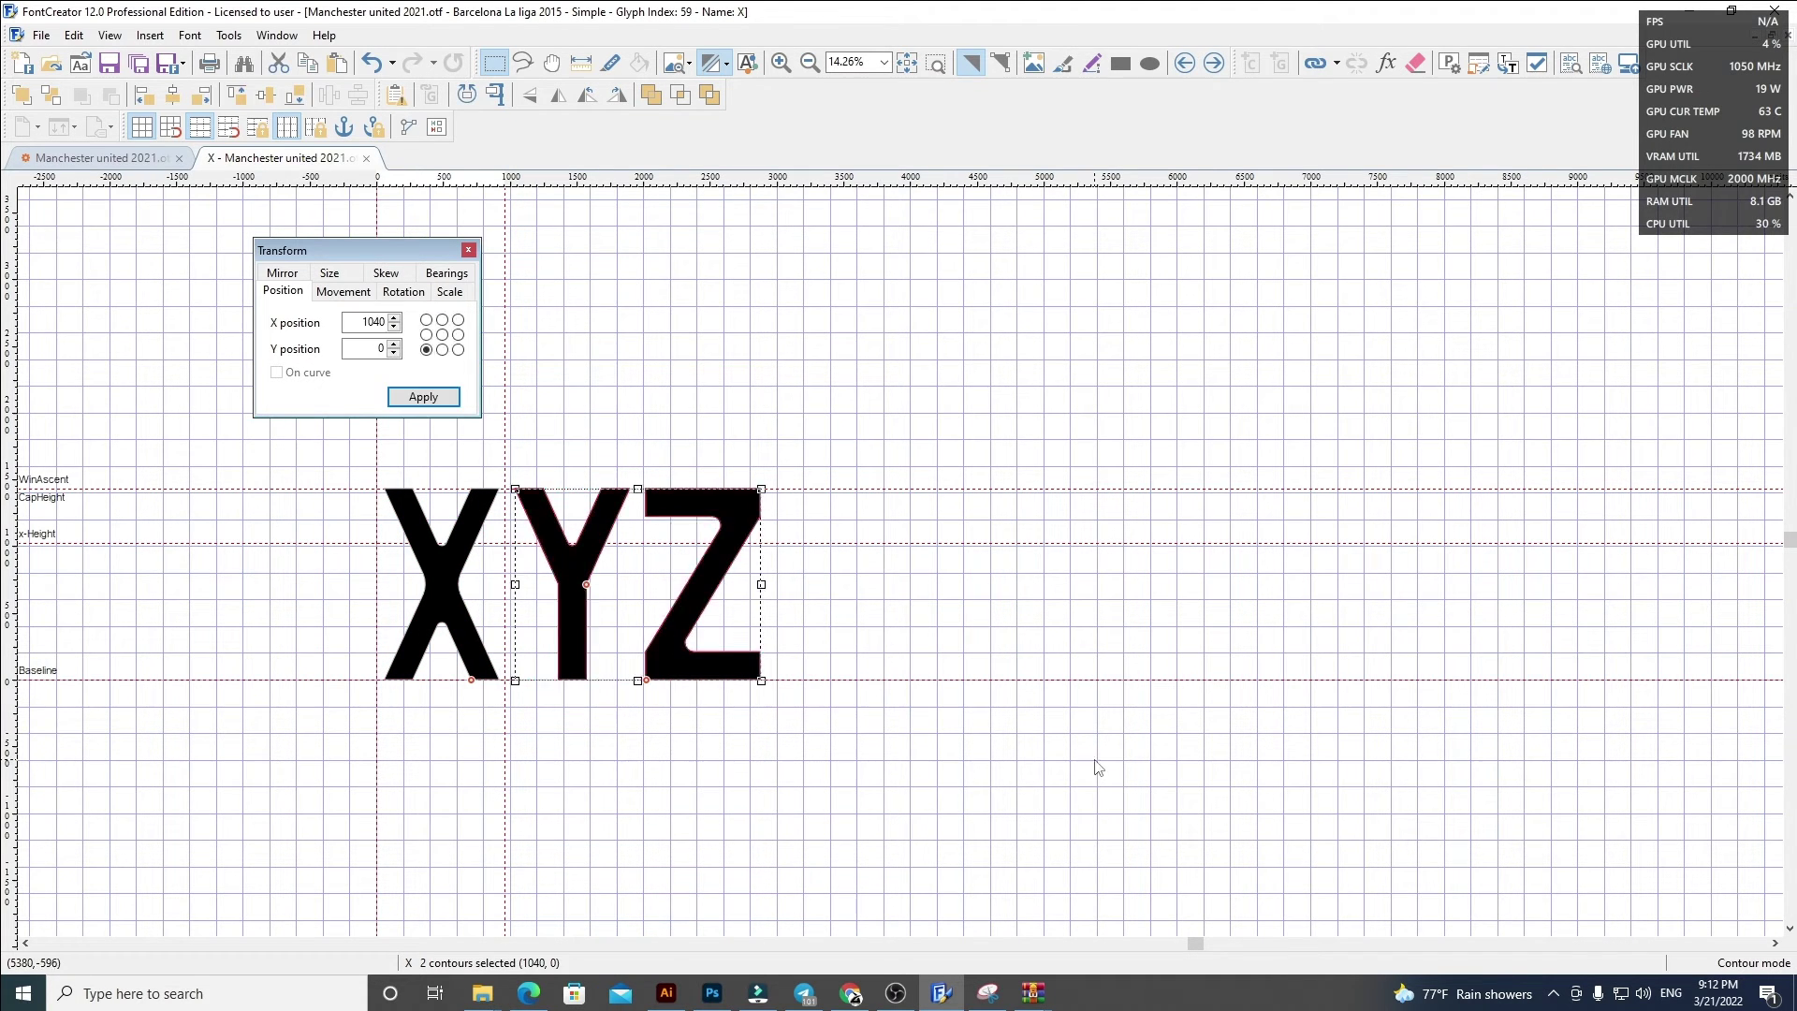
key(Delete)
Step: Replace the outline in glyph Y with the cut letters Y and Z at X position 60
click(1213, 63)
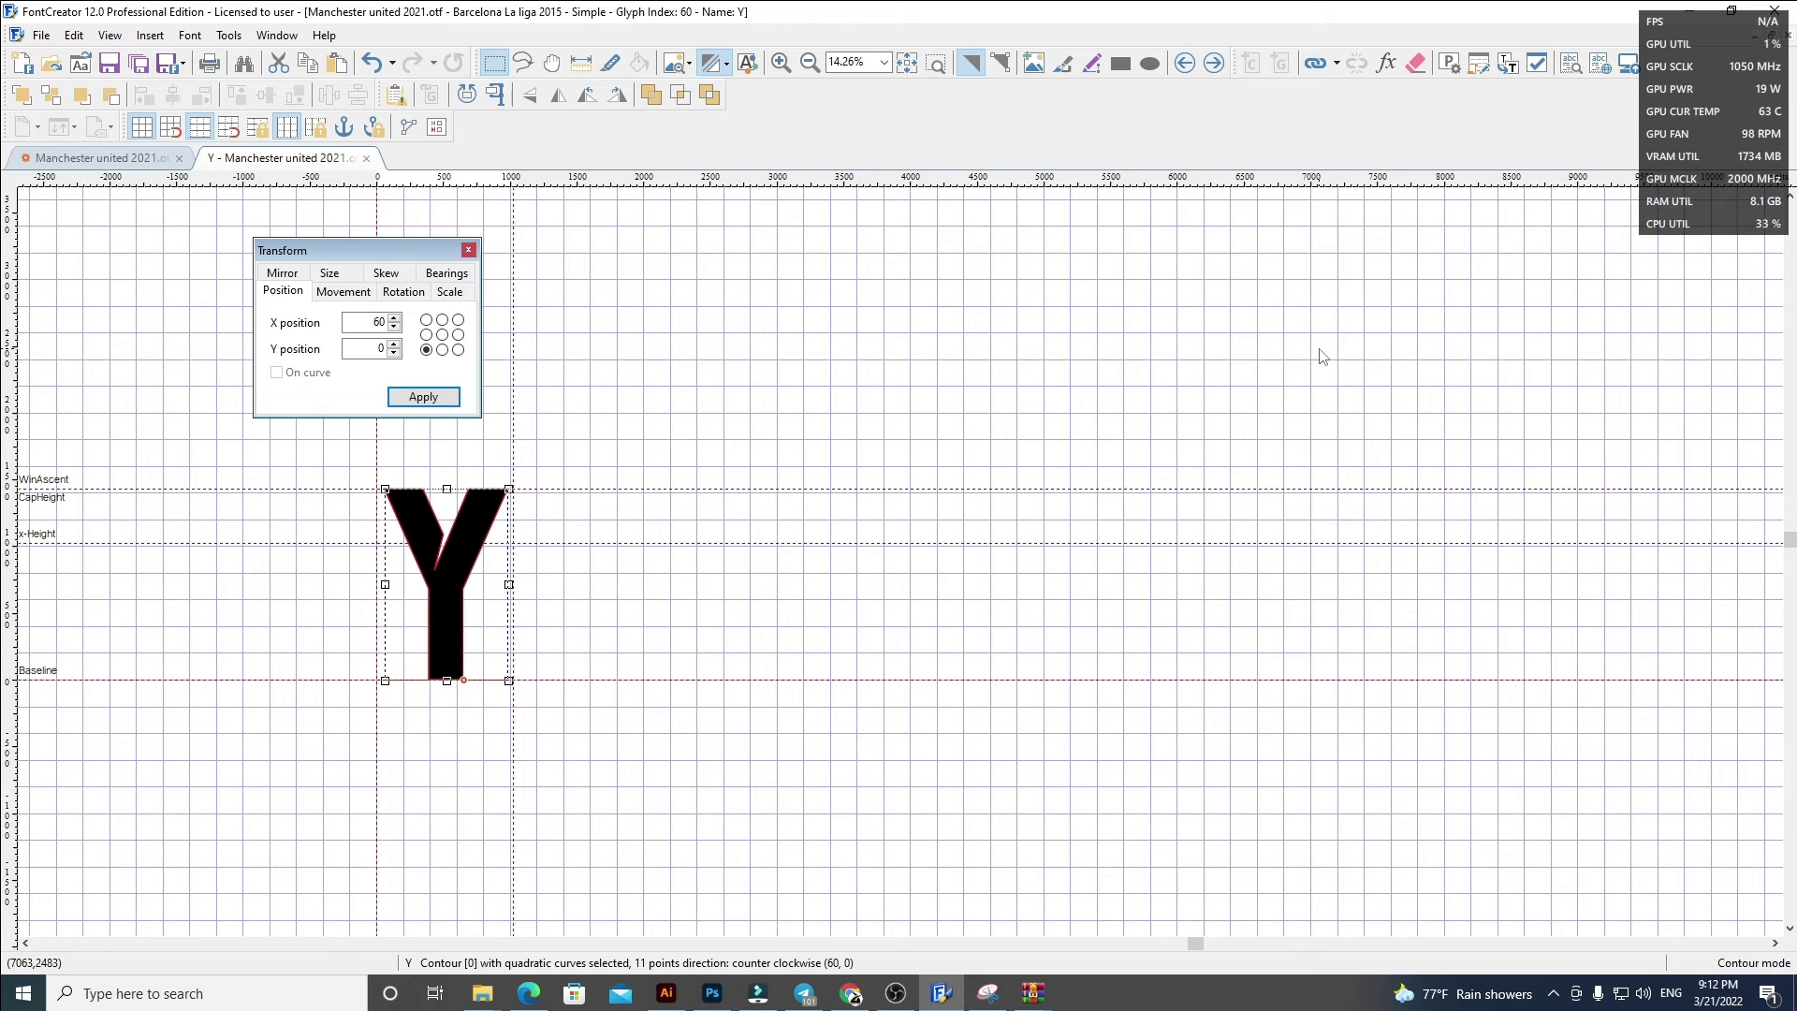
key(Delete)
key(ctrl+v)
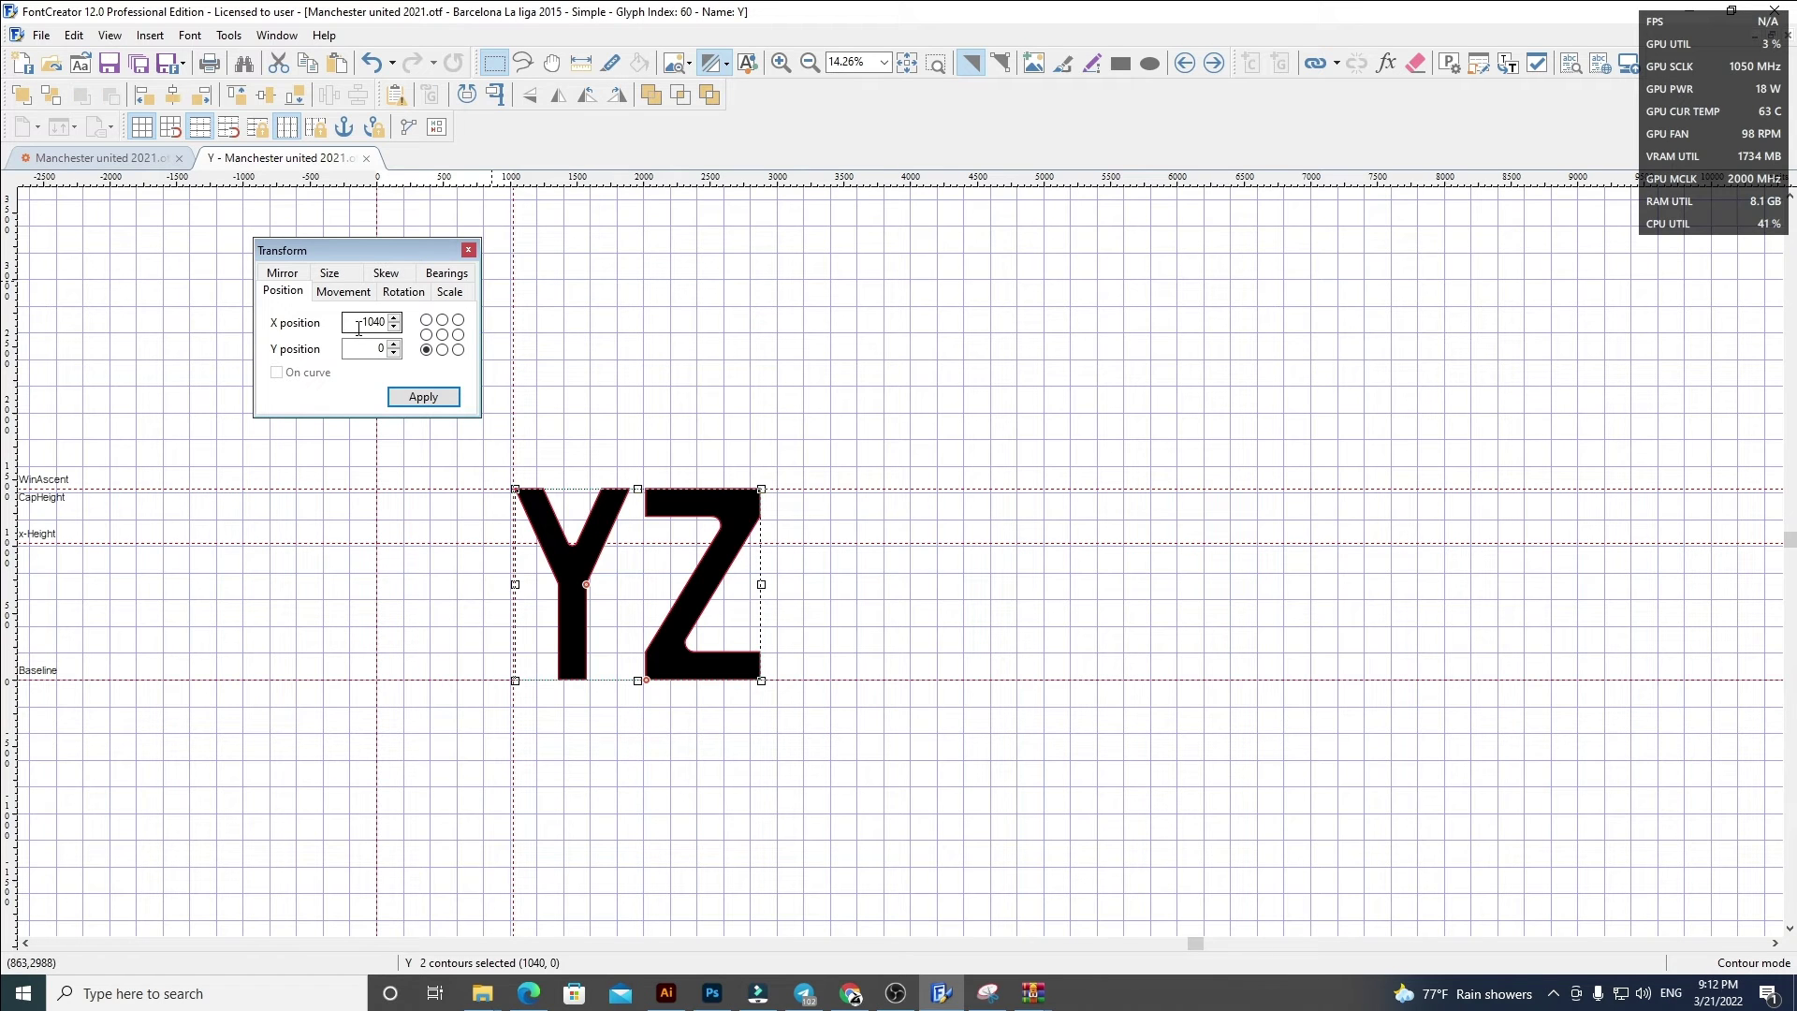
key(Return)
Step: Cut the letter Z from glyph Y, leaving only the Y outline
click(1183, 340)
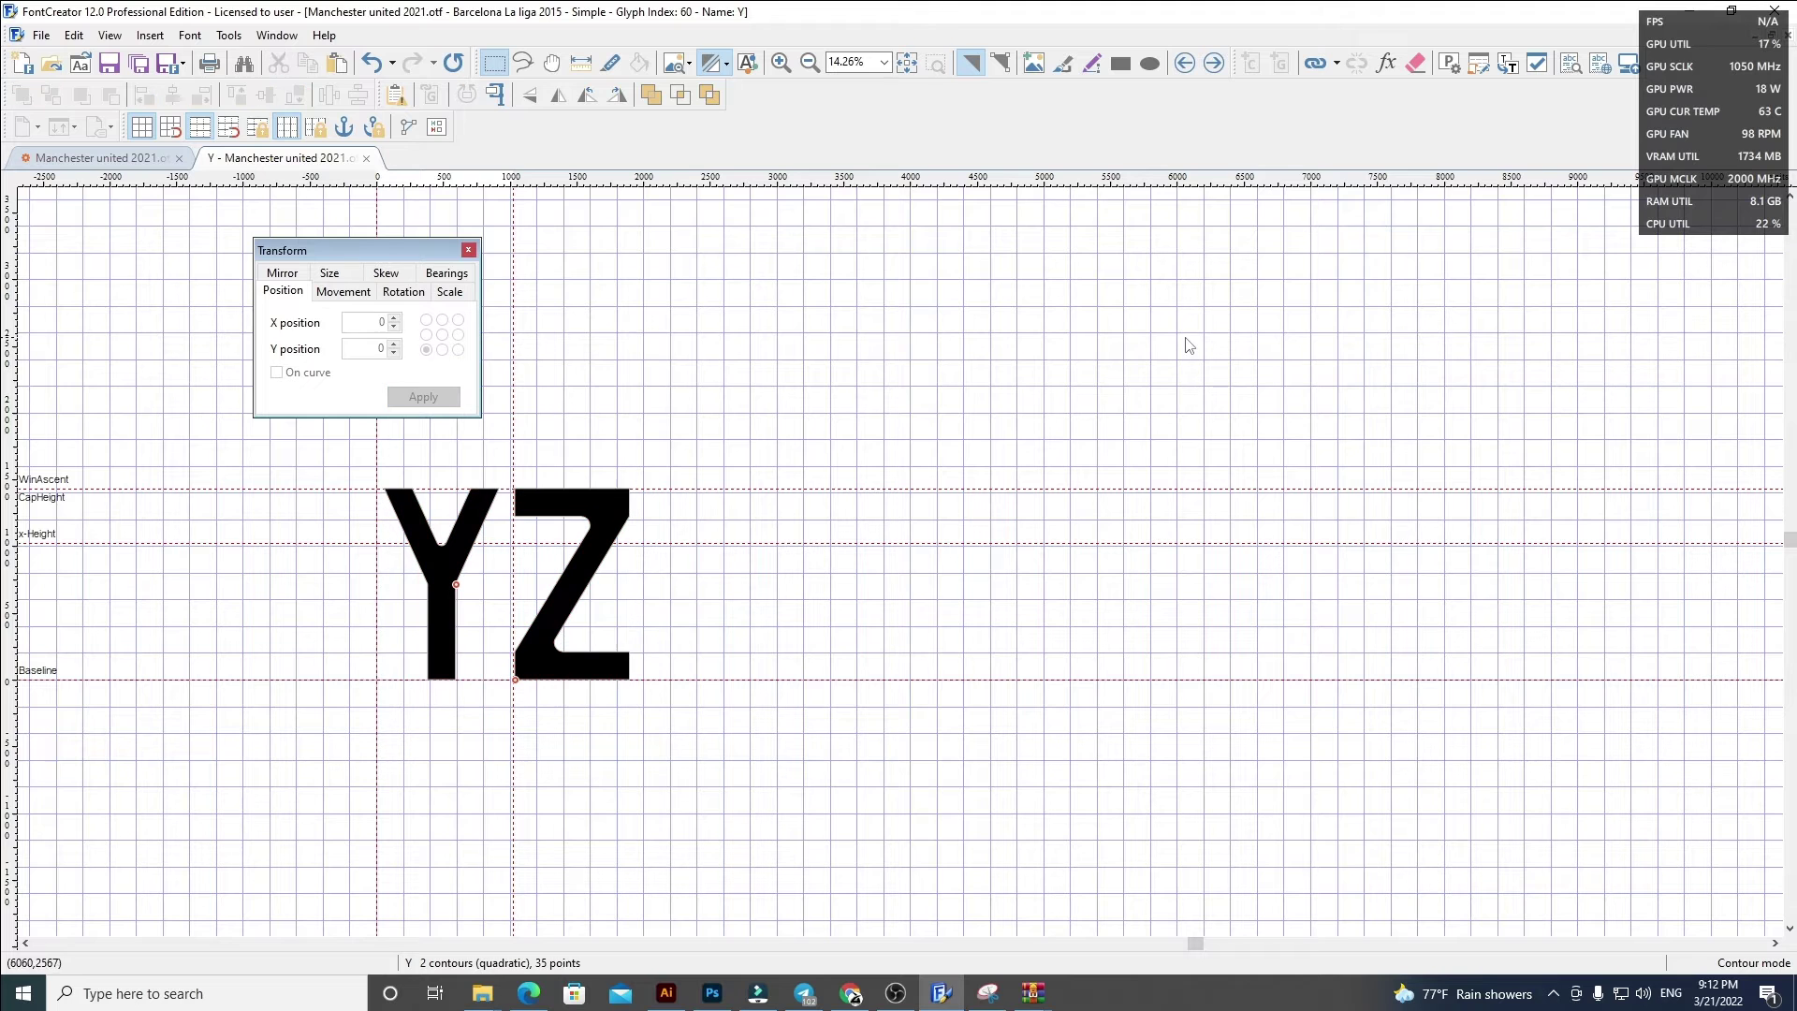
drag(514, 444, 879, 775)
key(Delete)
Step: Replace the outline in glyph Z with the cut letter Z at X position 60
click(1213, 63)
key(ctrl+a)
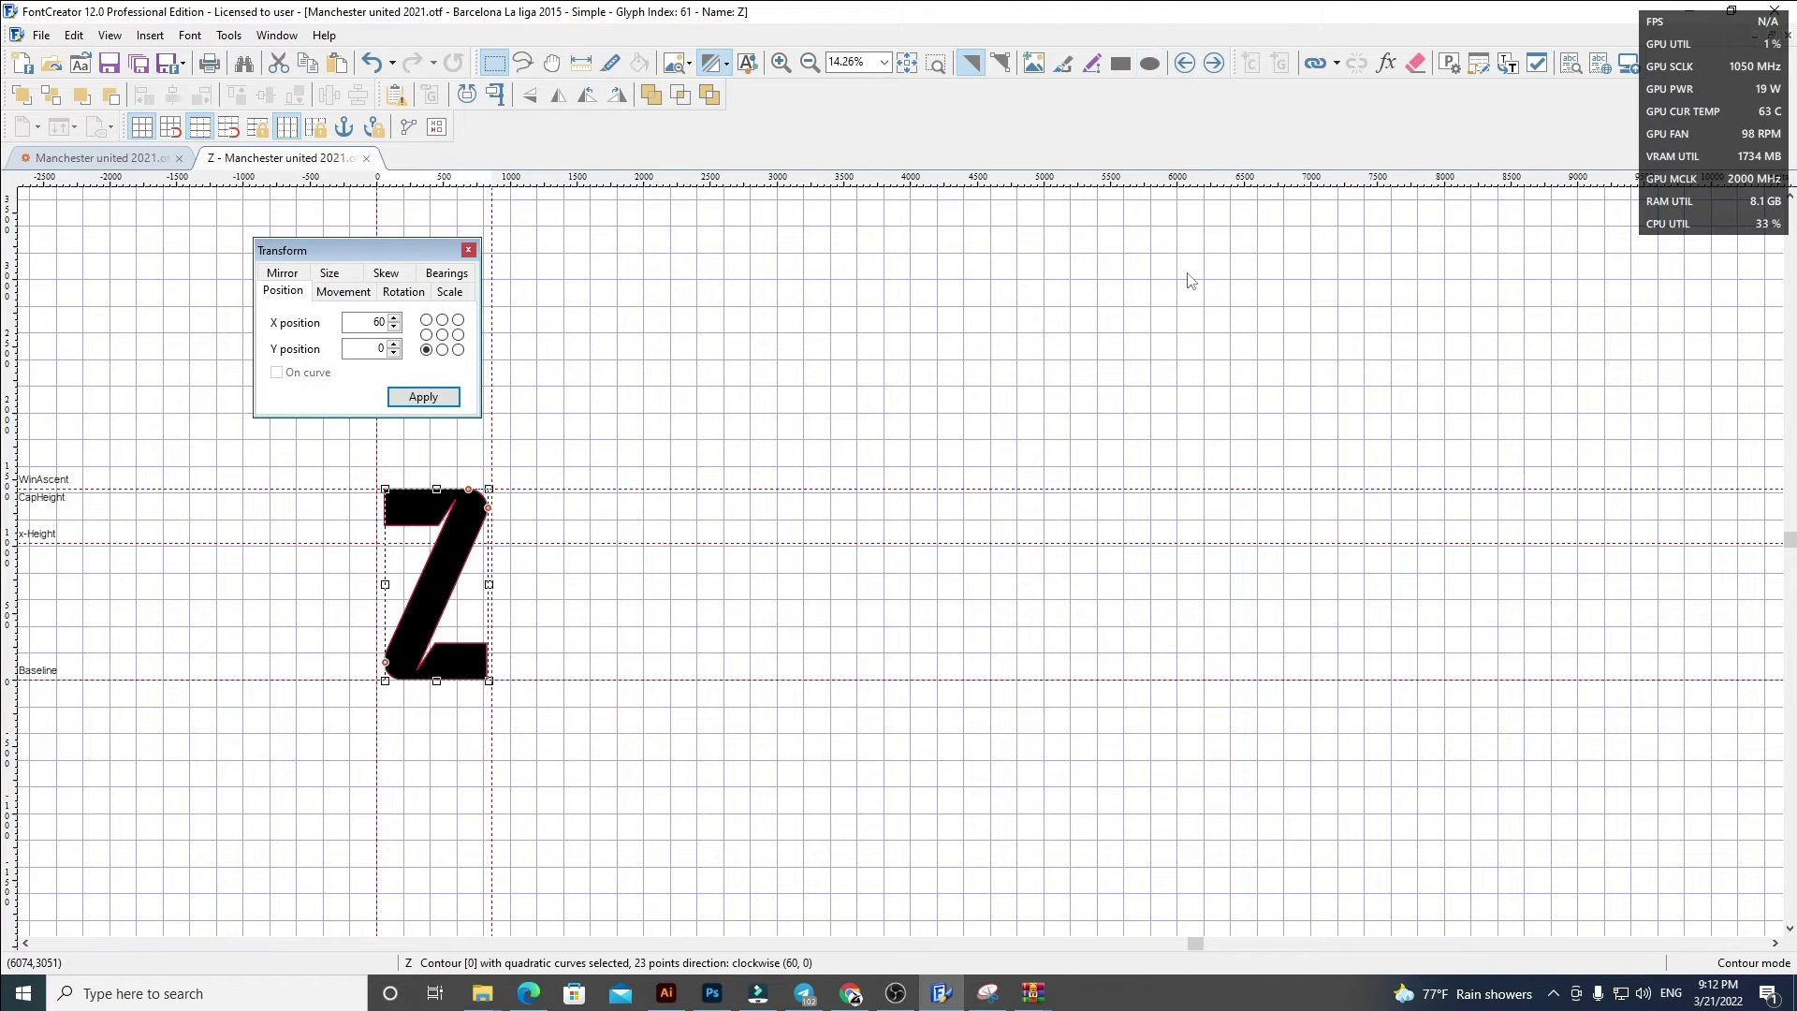
key(Delete)
key(ctrl+z)
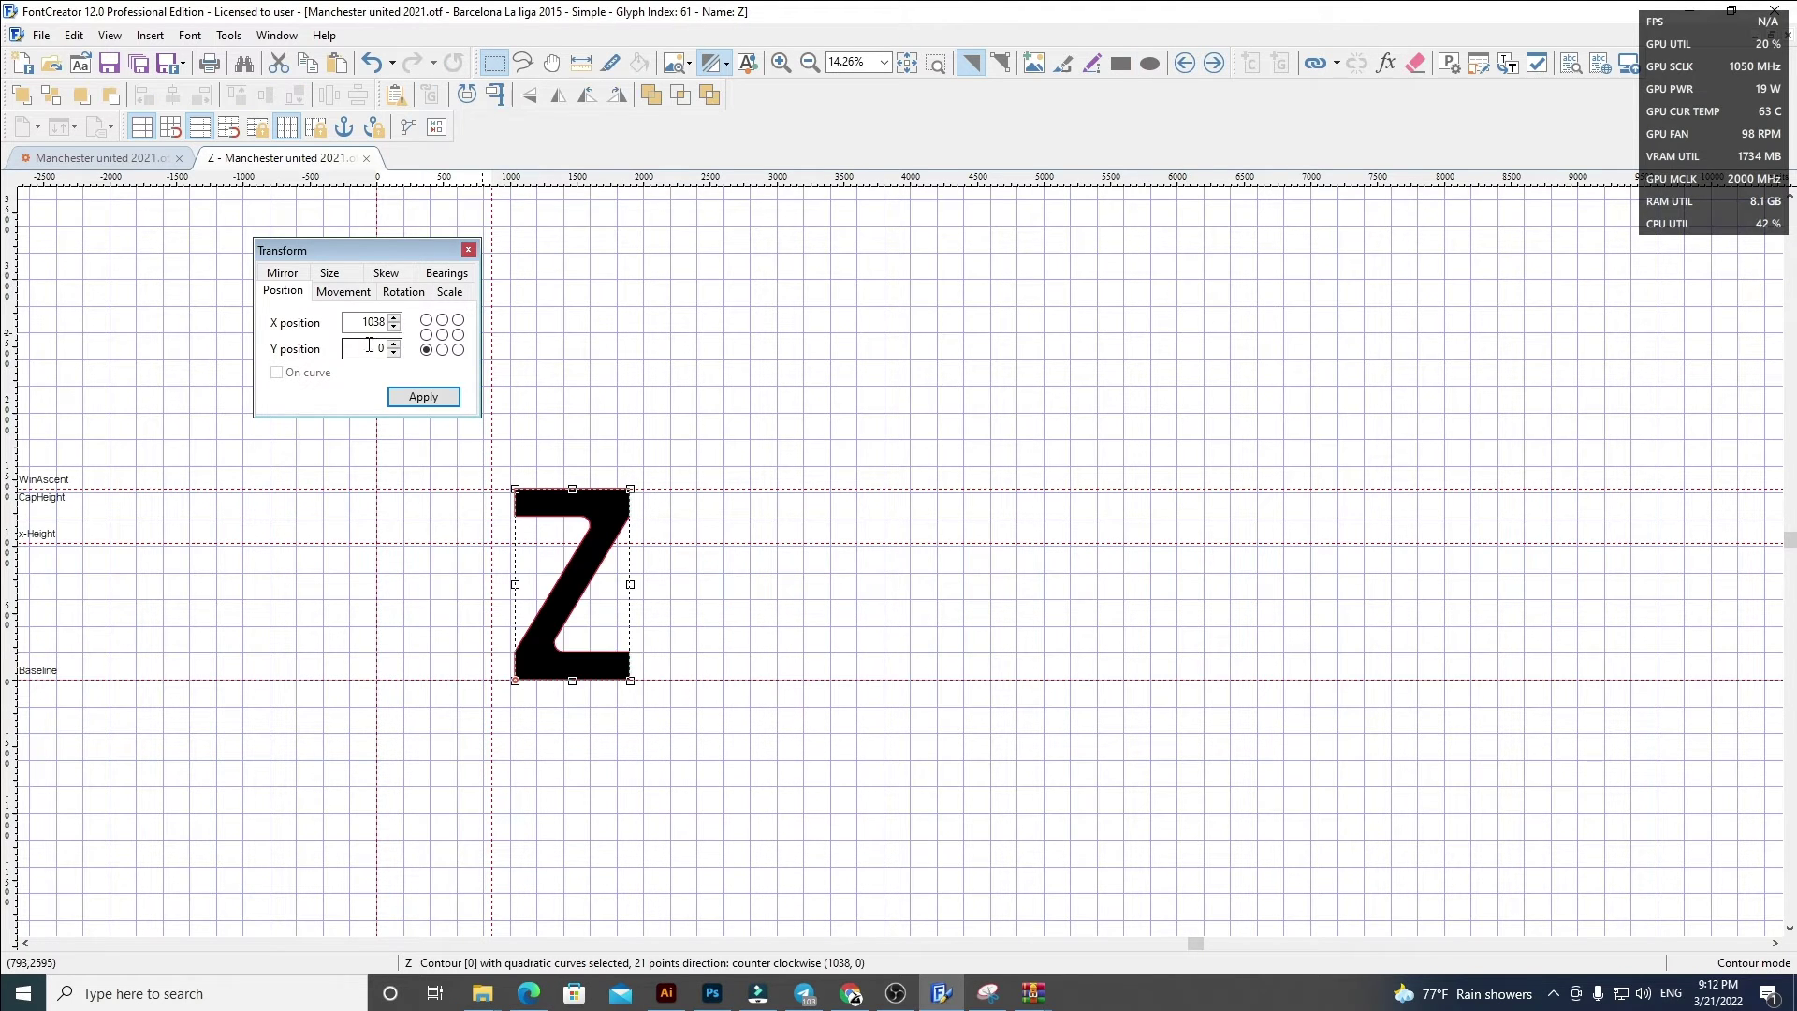
text(60)
key(Return)
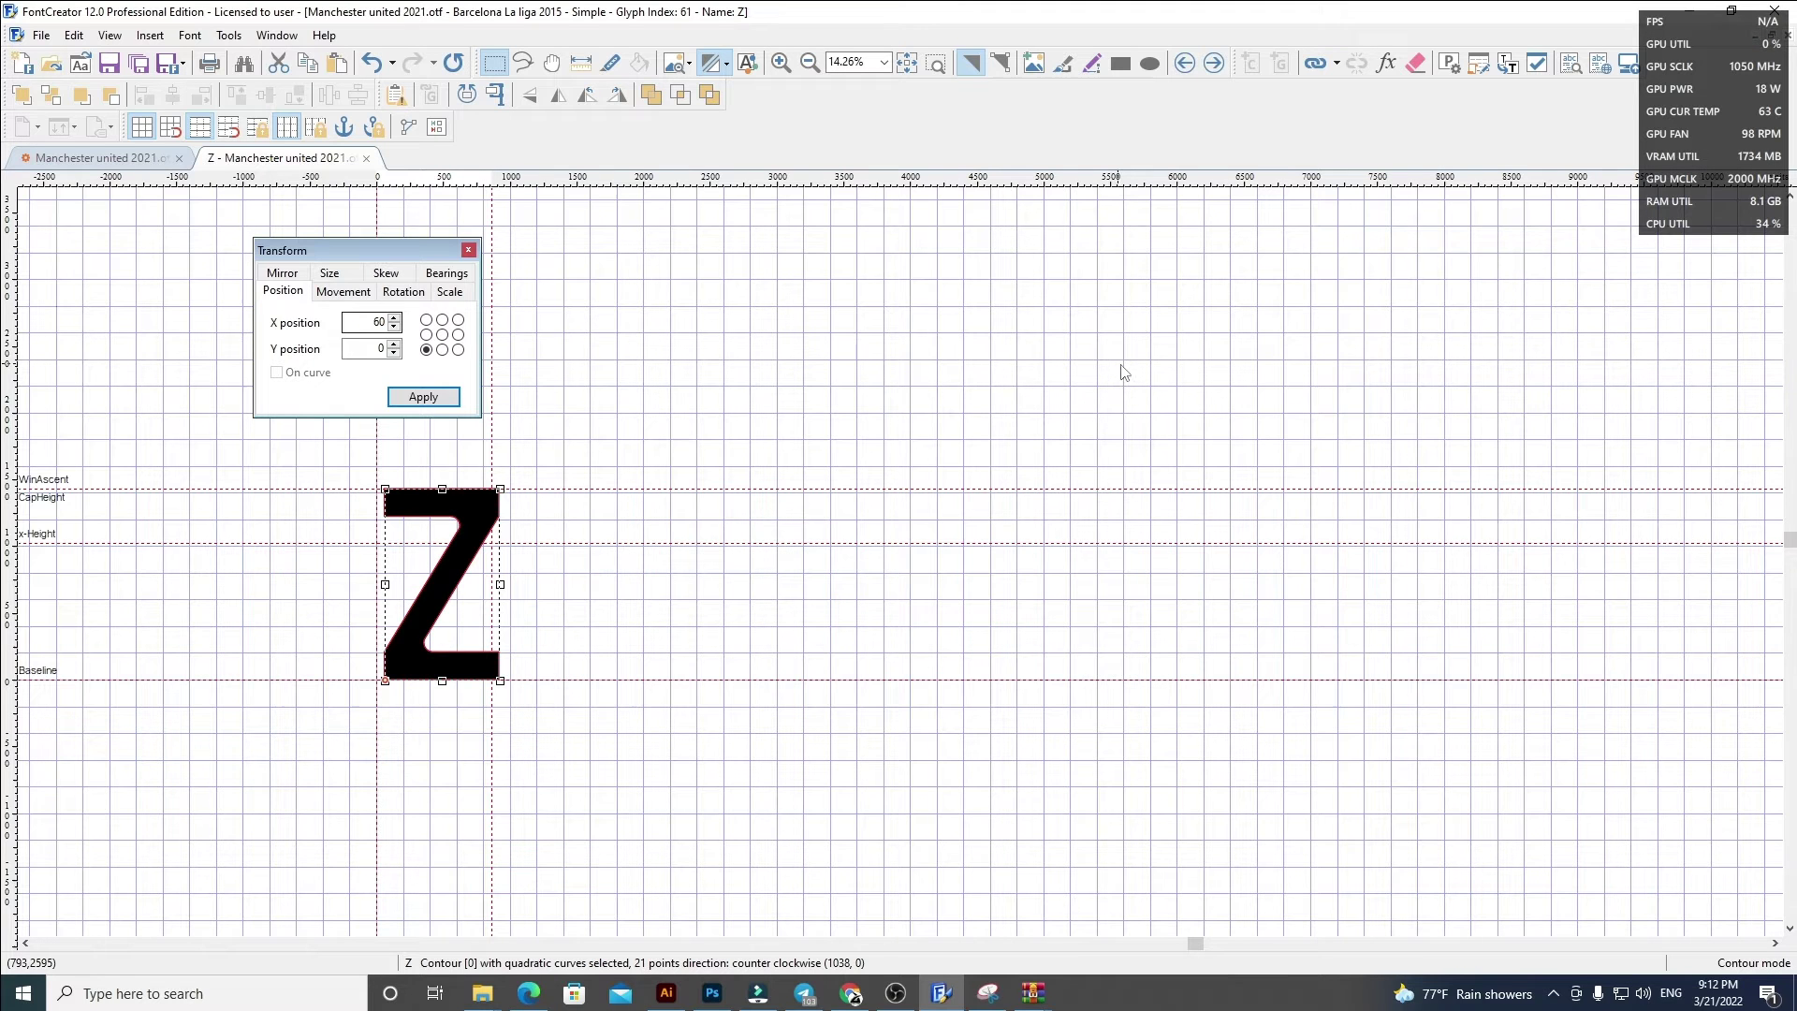
Step: Widen glyph Z's advance width to just past the letter and return to the glyph overview
click(1123, 373)
drag(490, 456, 506, 454)
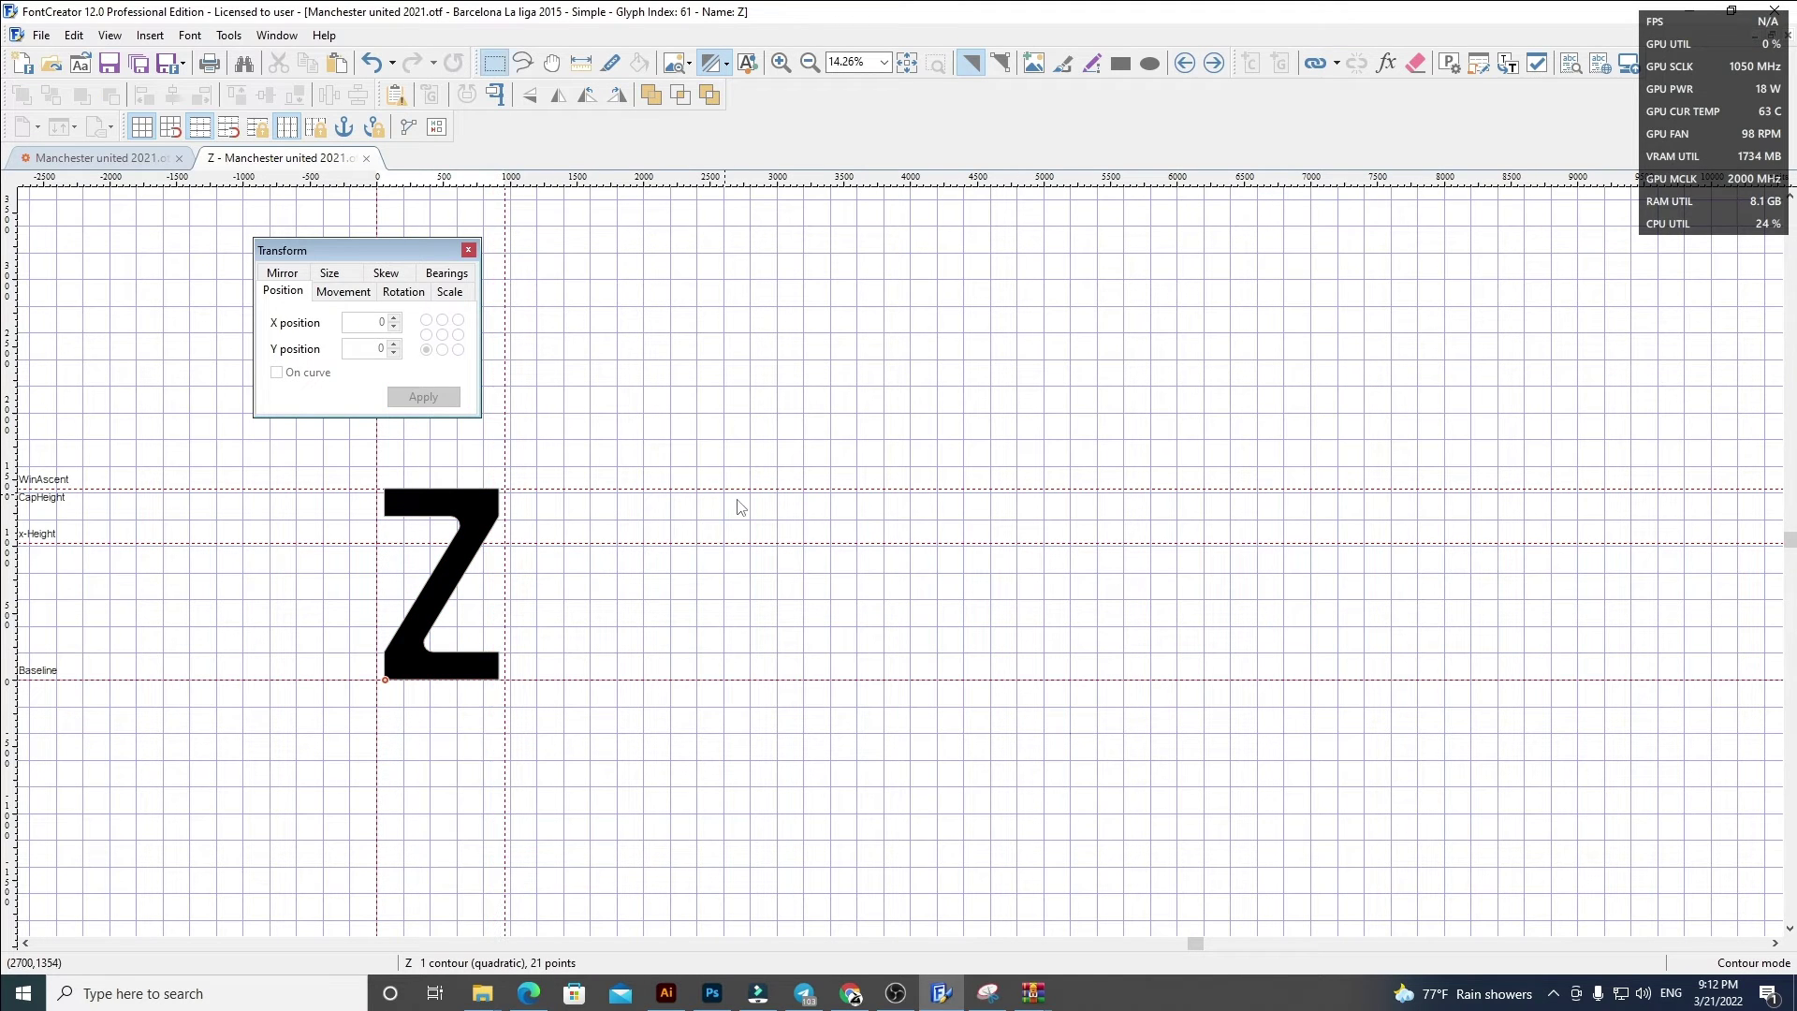
click(366, 158)
click(1323, 832)
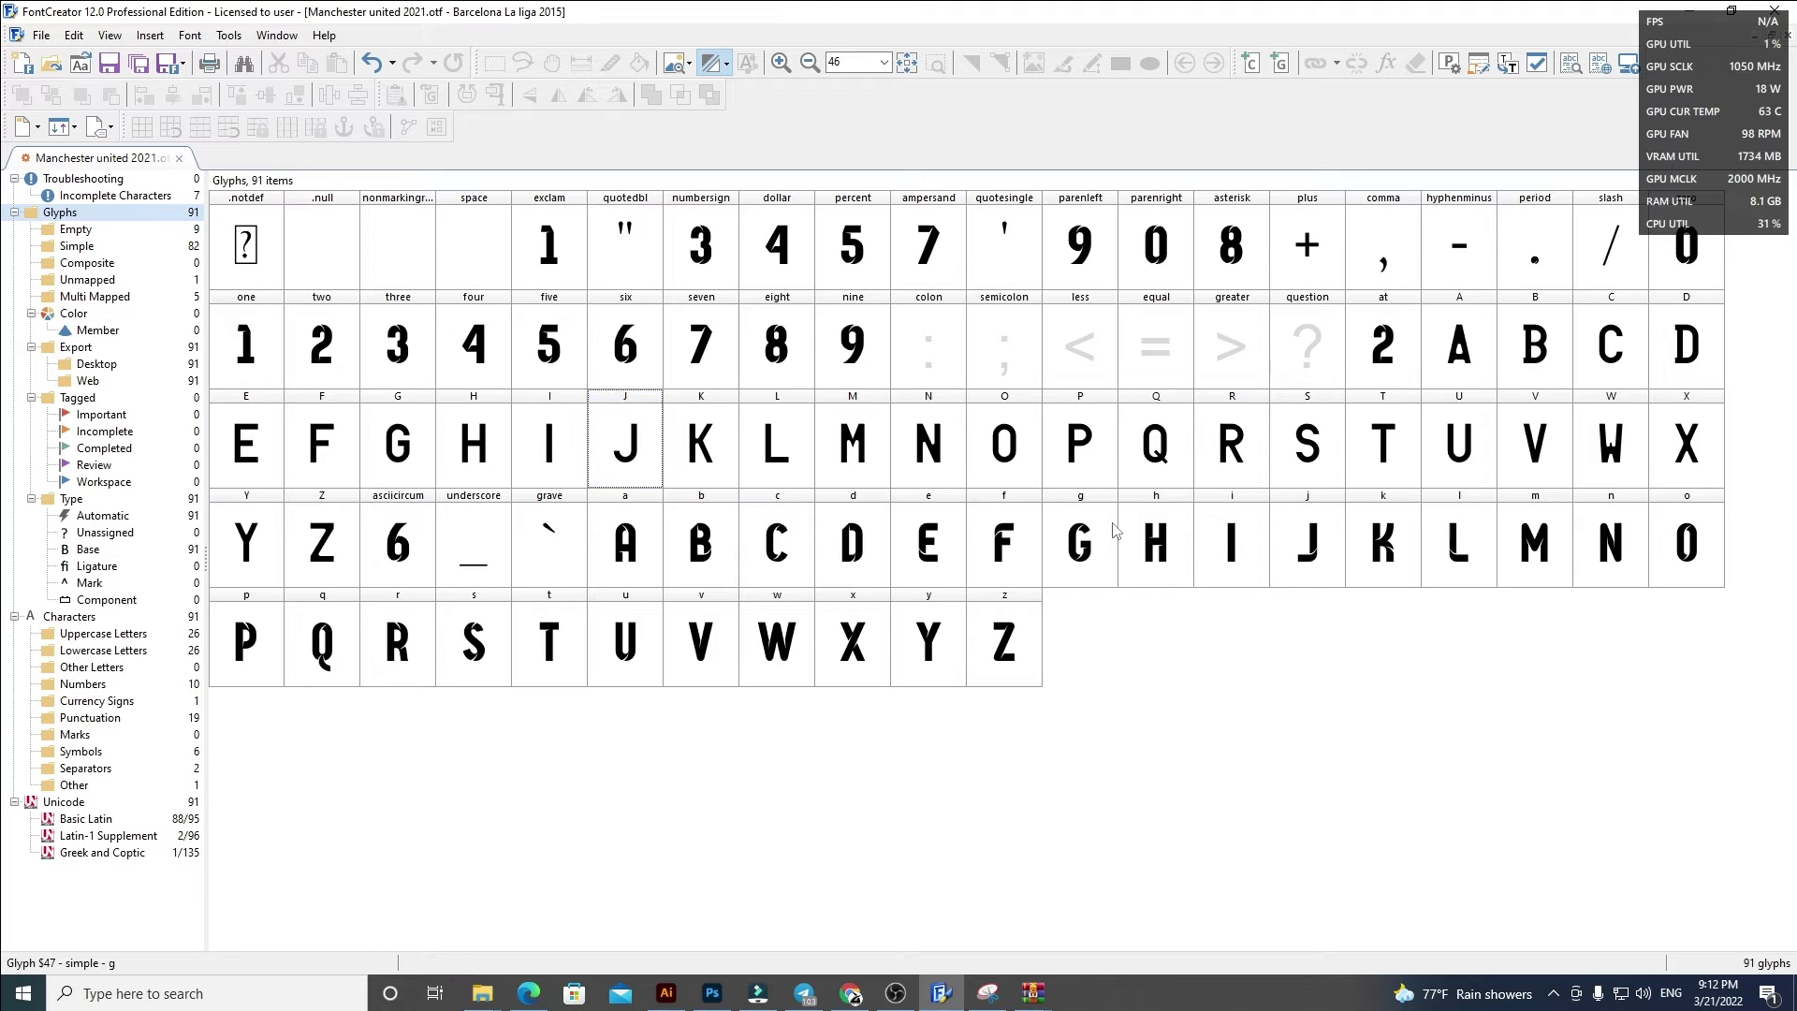
click(1694, 273)
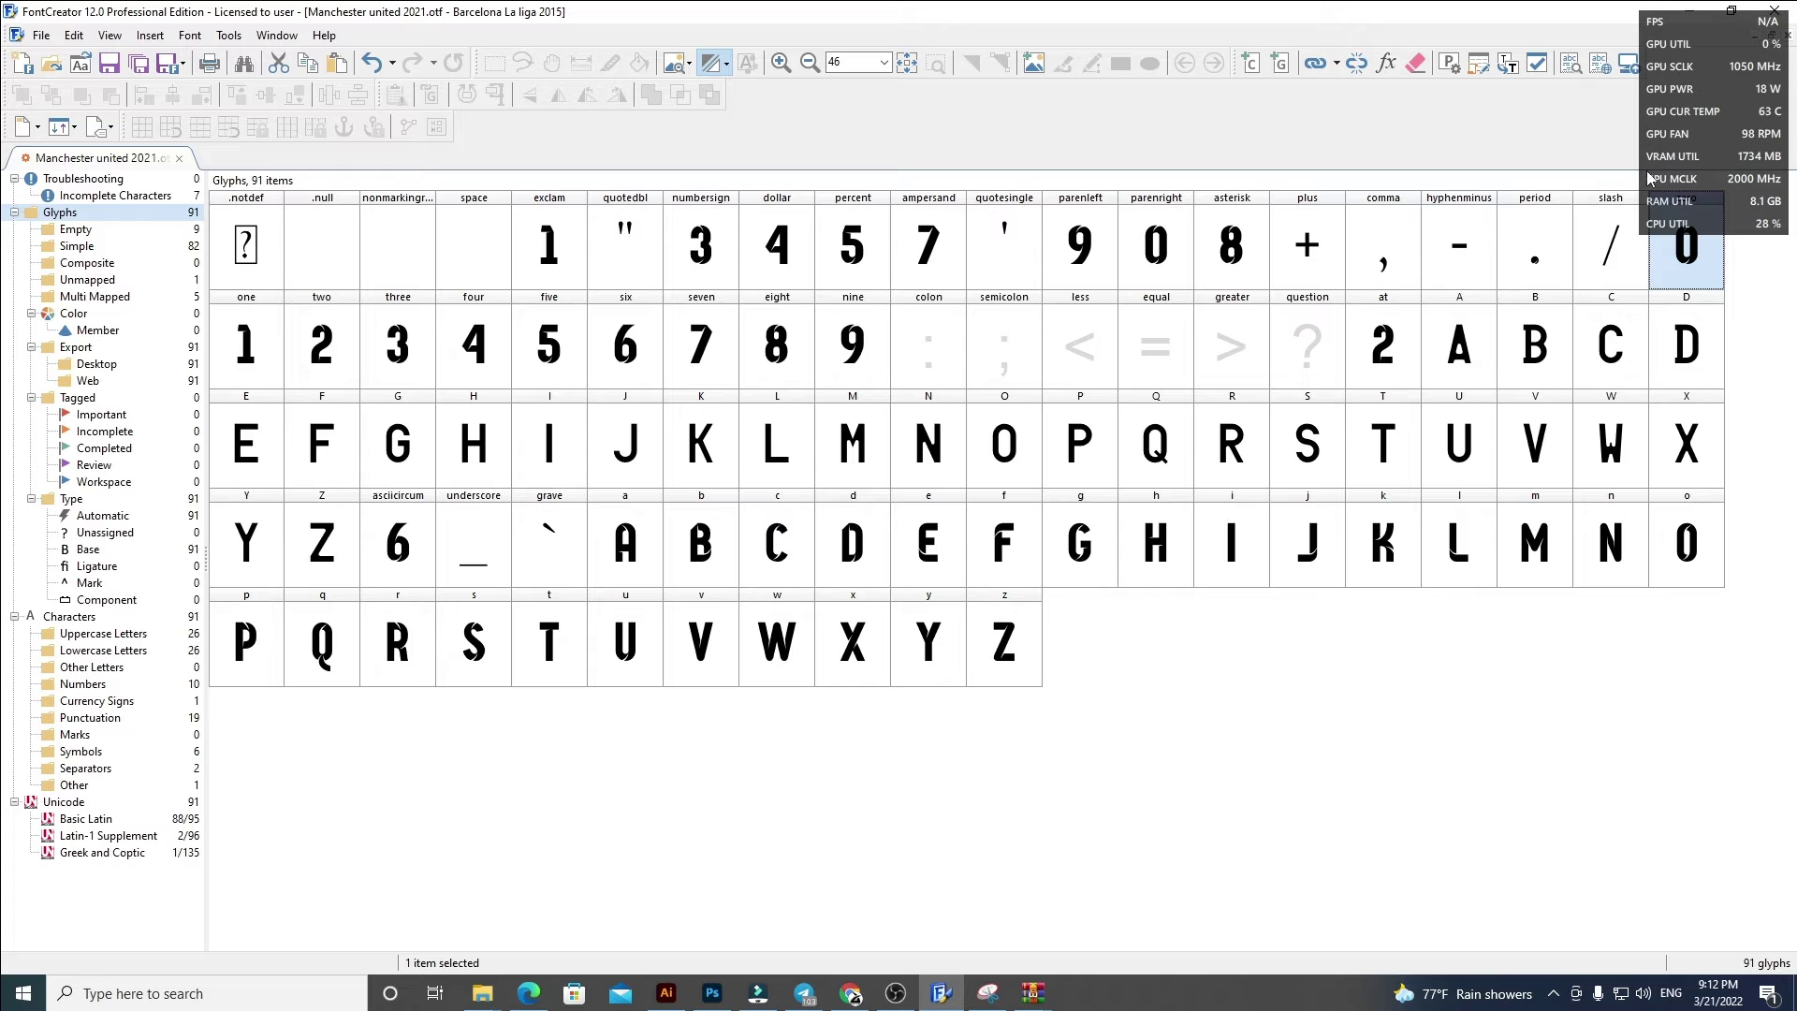
key(ctrl+s)
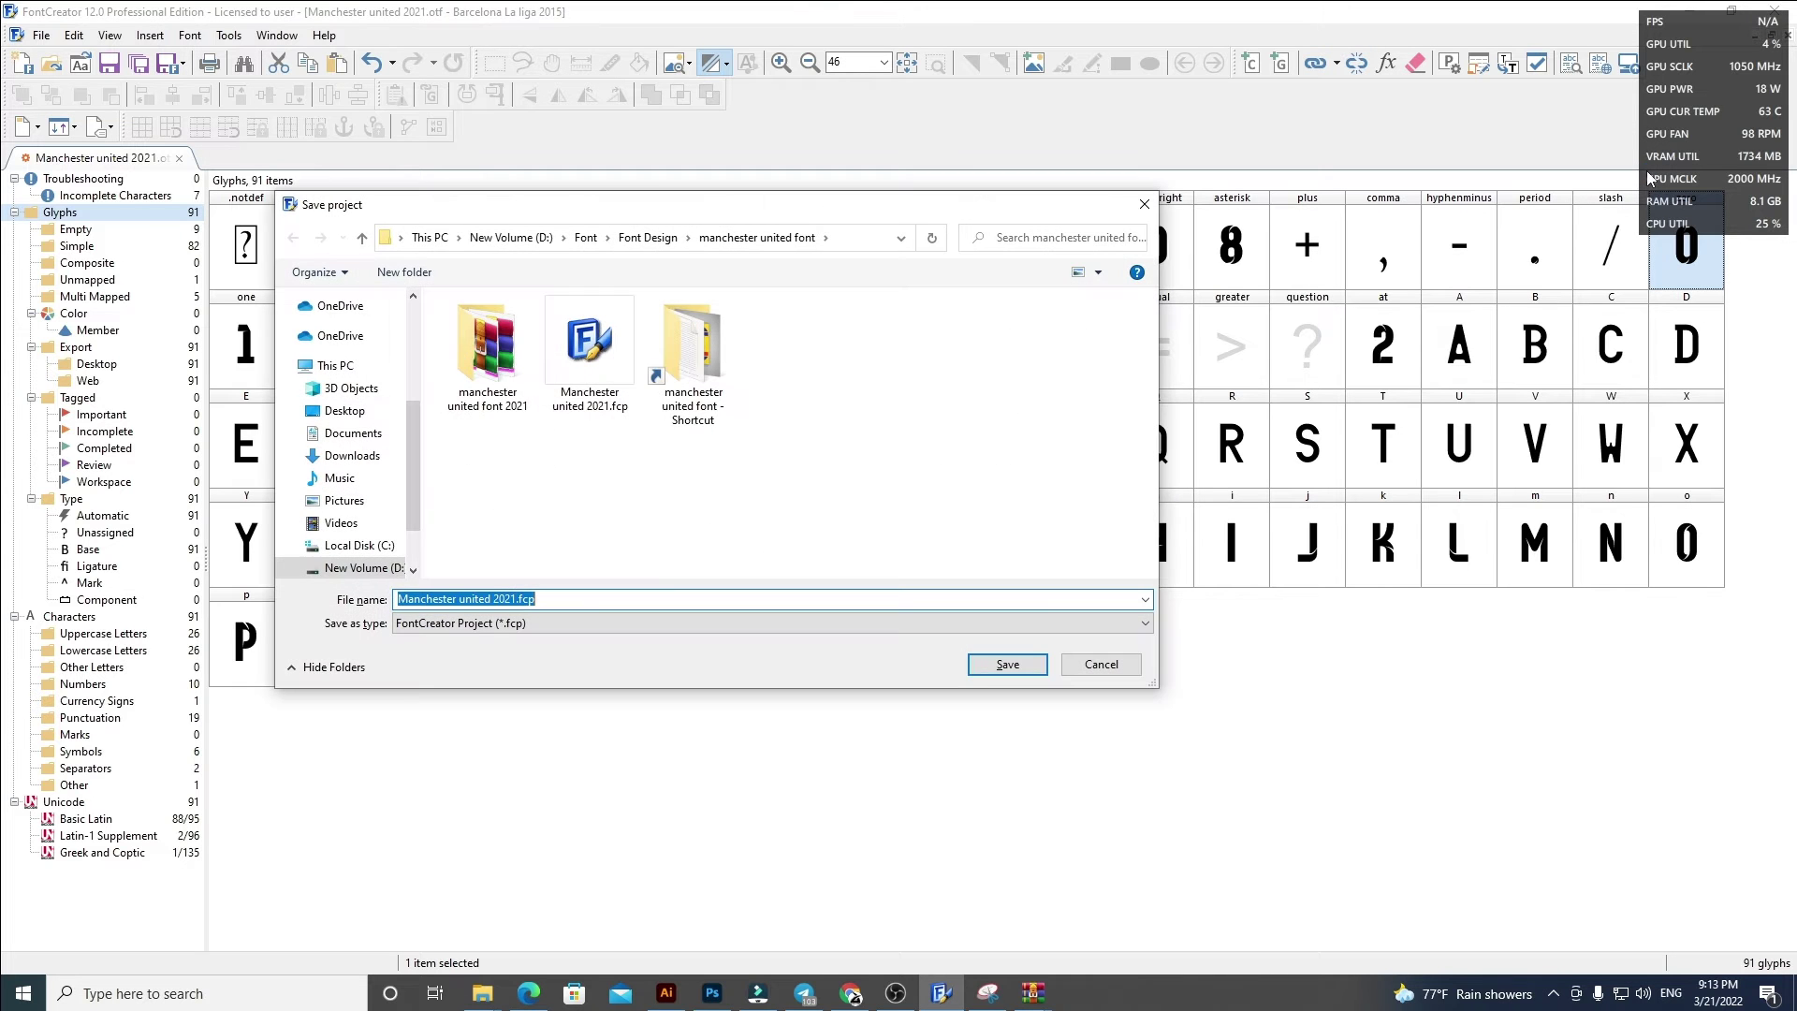
click(1144, 204)
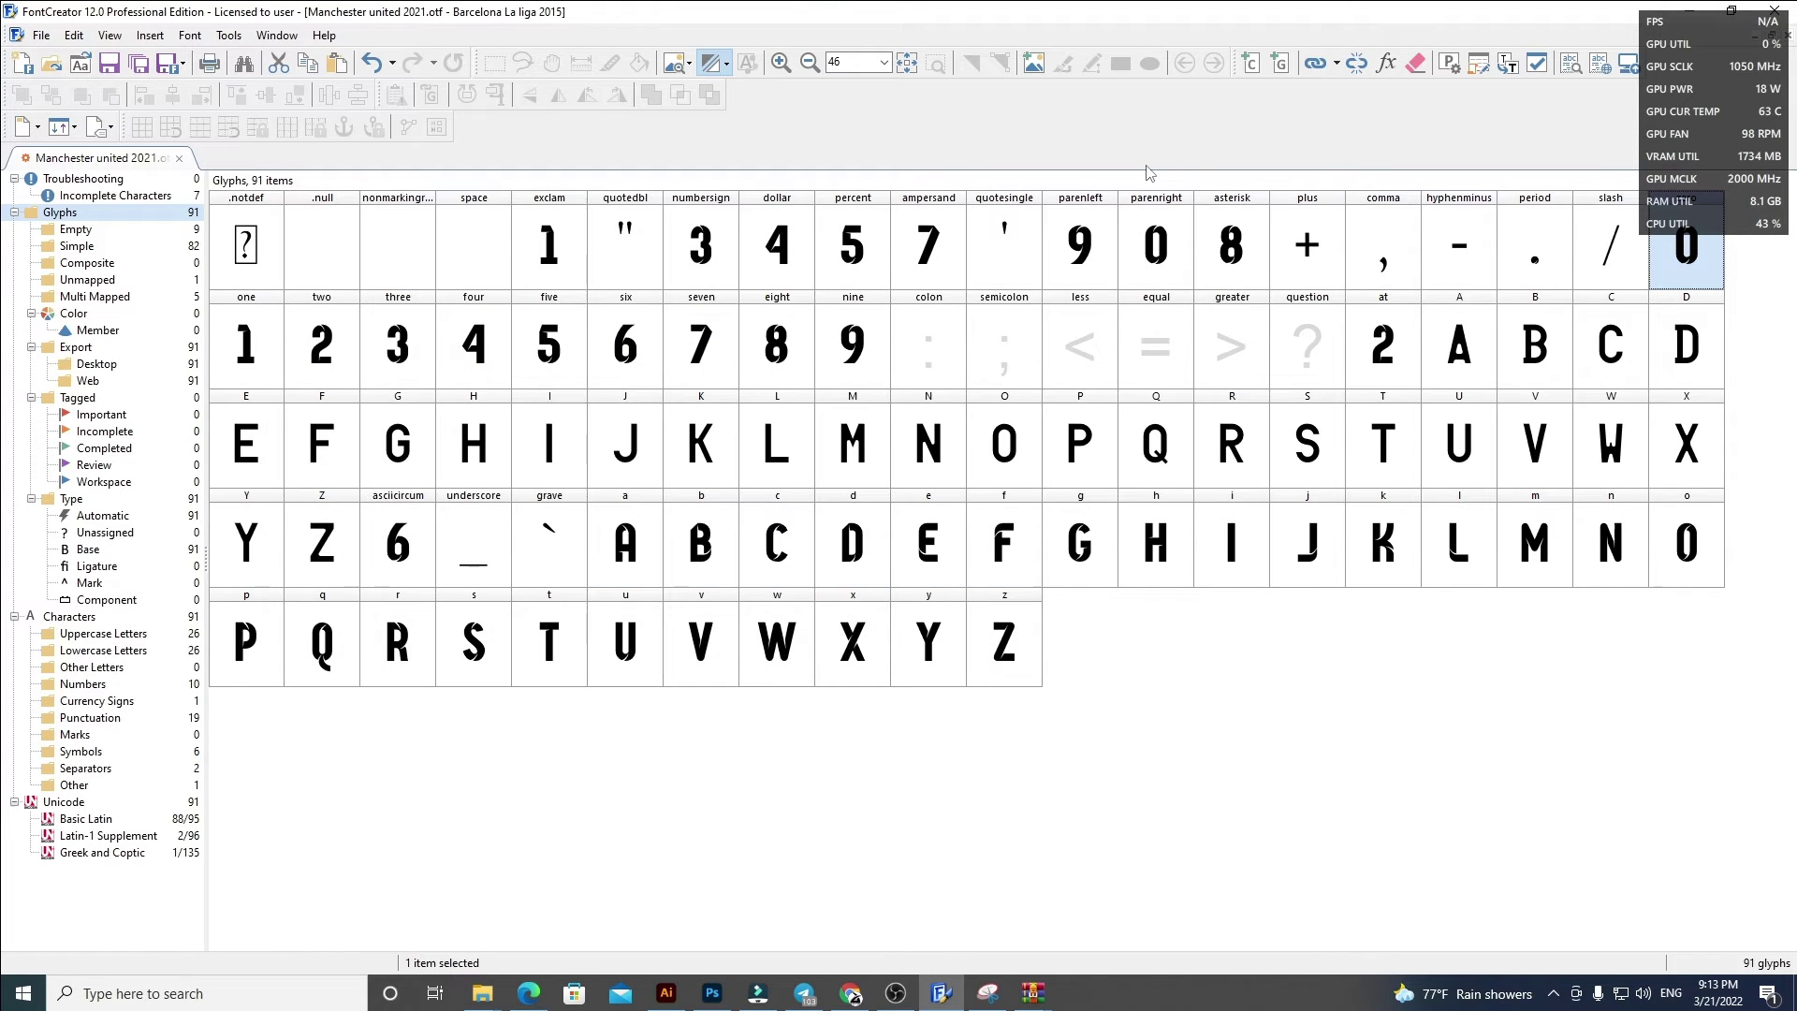
key(ctrl+f)
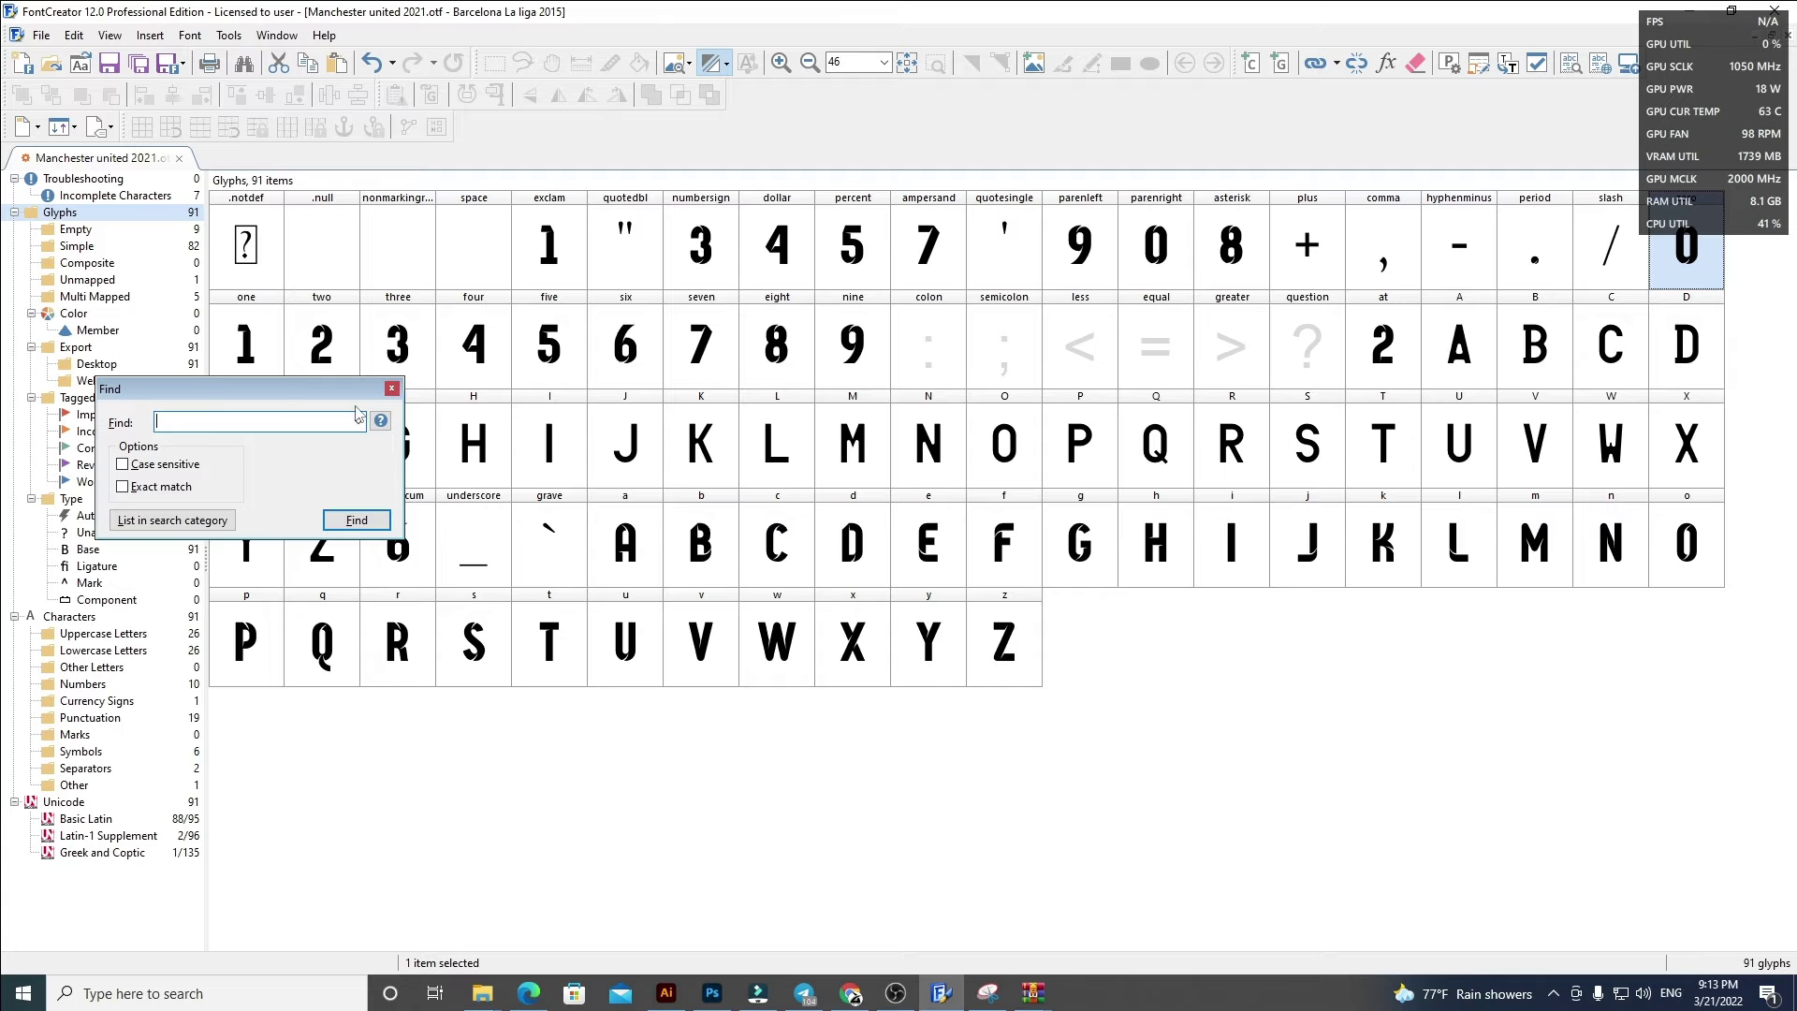
click(394, 389)
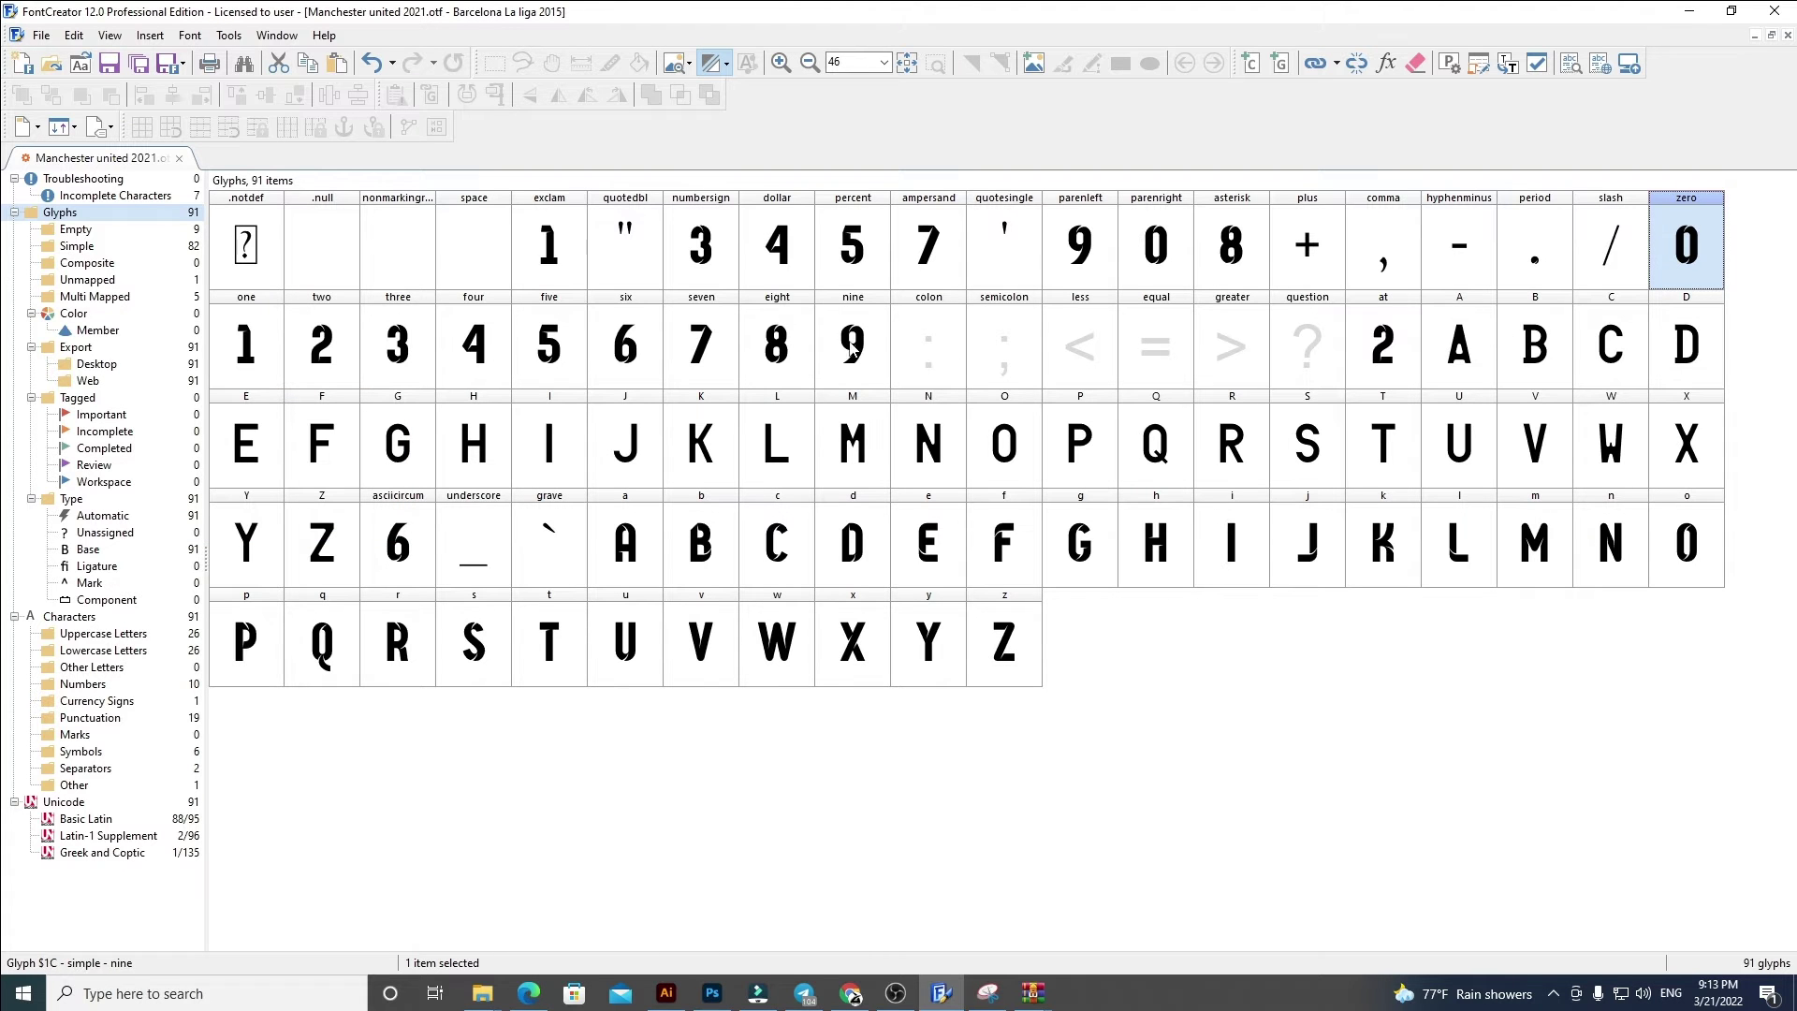
Step: Open the zero glyph for editing and delete its existing outline
double_click(1681, 260)
scroll(824, 234, down, 6)
scroll(754, 251, up, 3)
drag(1207, 328, 1075, 513)
key(ctrl+a)
key(Delete)
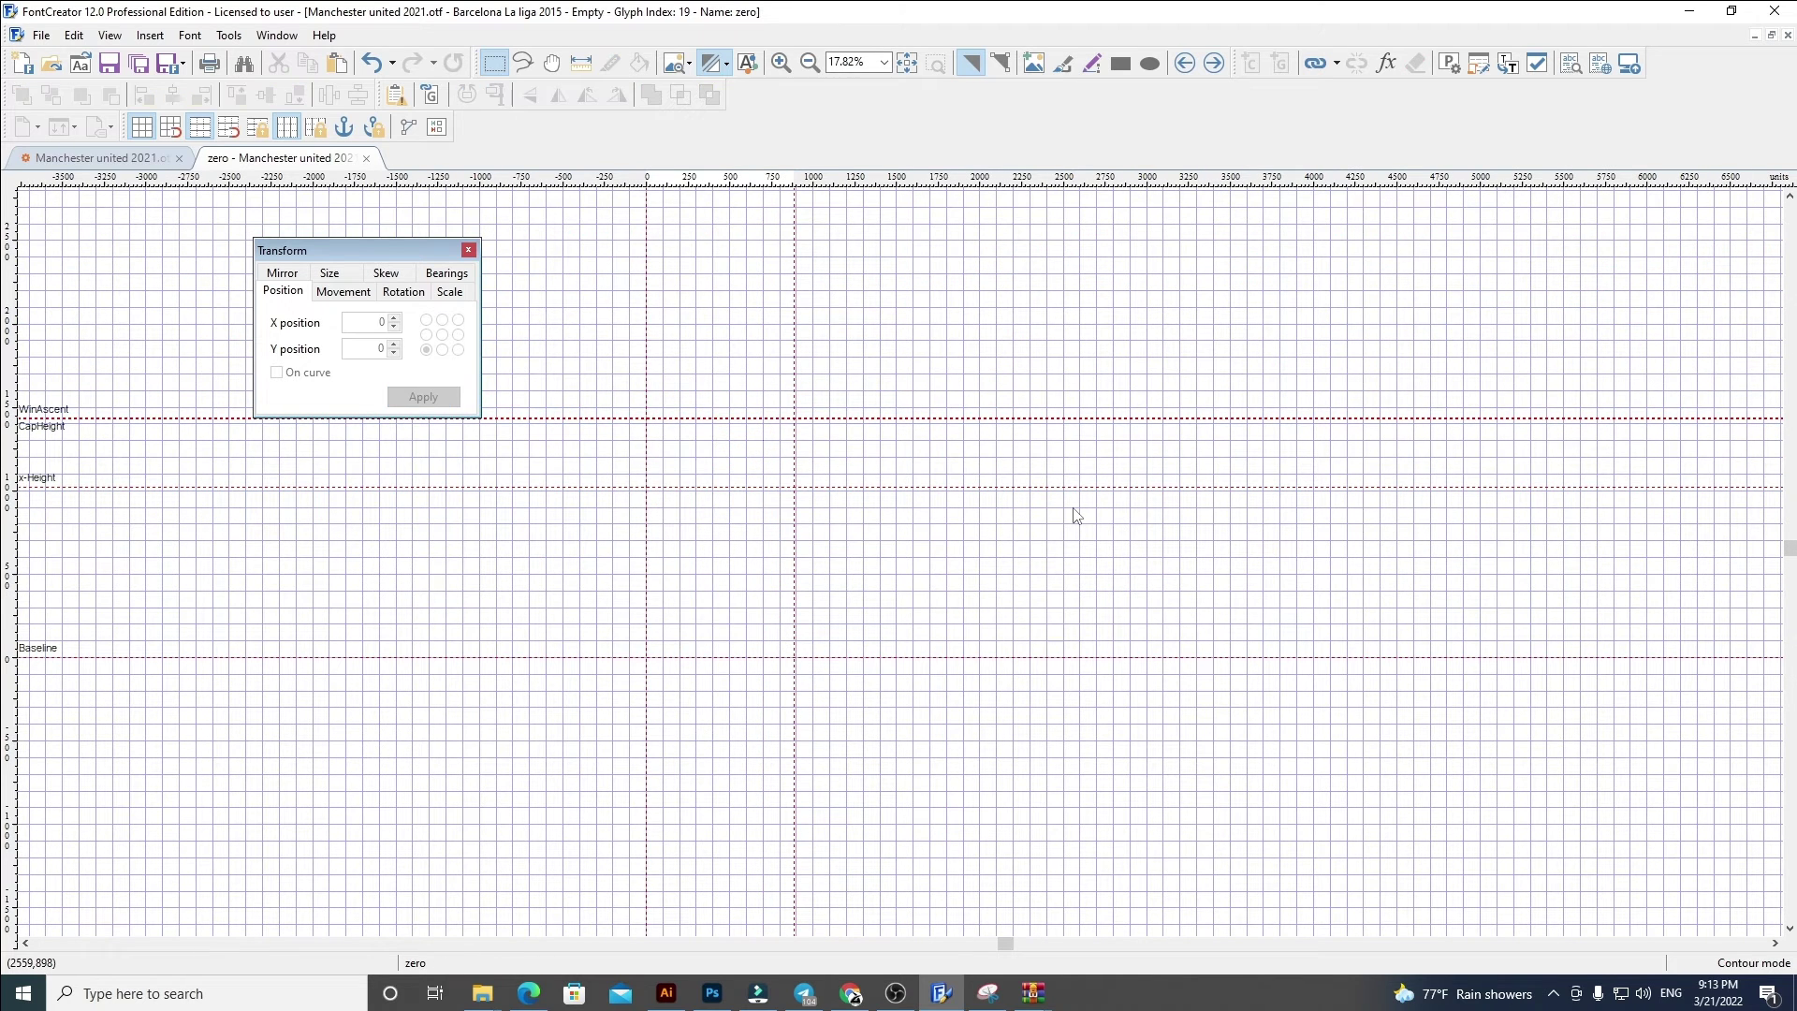
Step: Copy the digits 0 to 9 below the alphabet in the Illustrator artwork and return to FontCreator
key(alt+Tab)
scroll(709, 643, left, 6)
drag(272, 478, 1063, 706)
click(1000, 721)
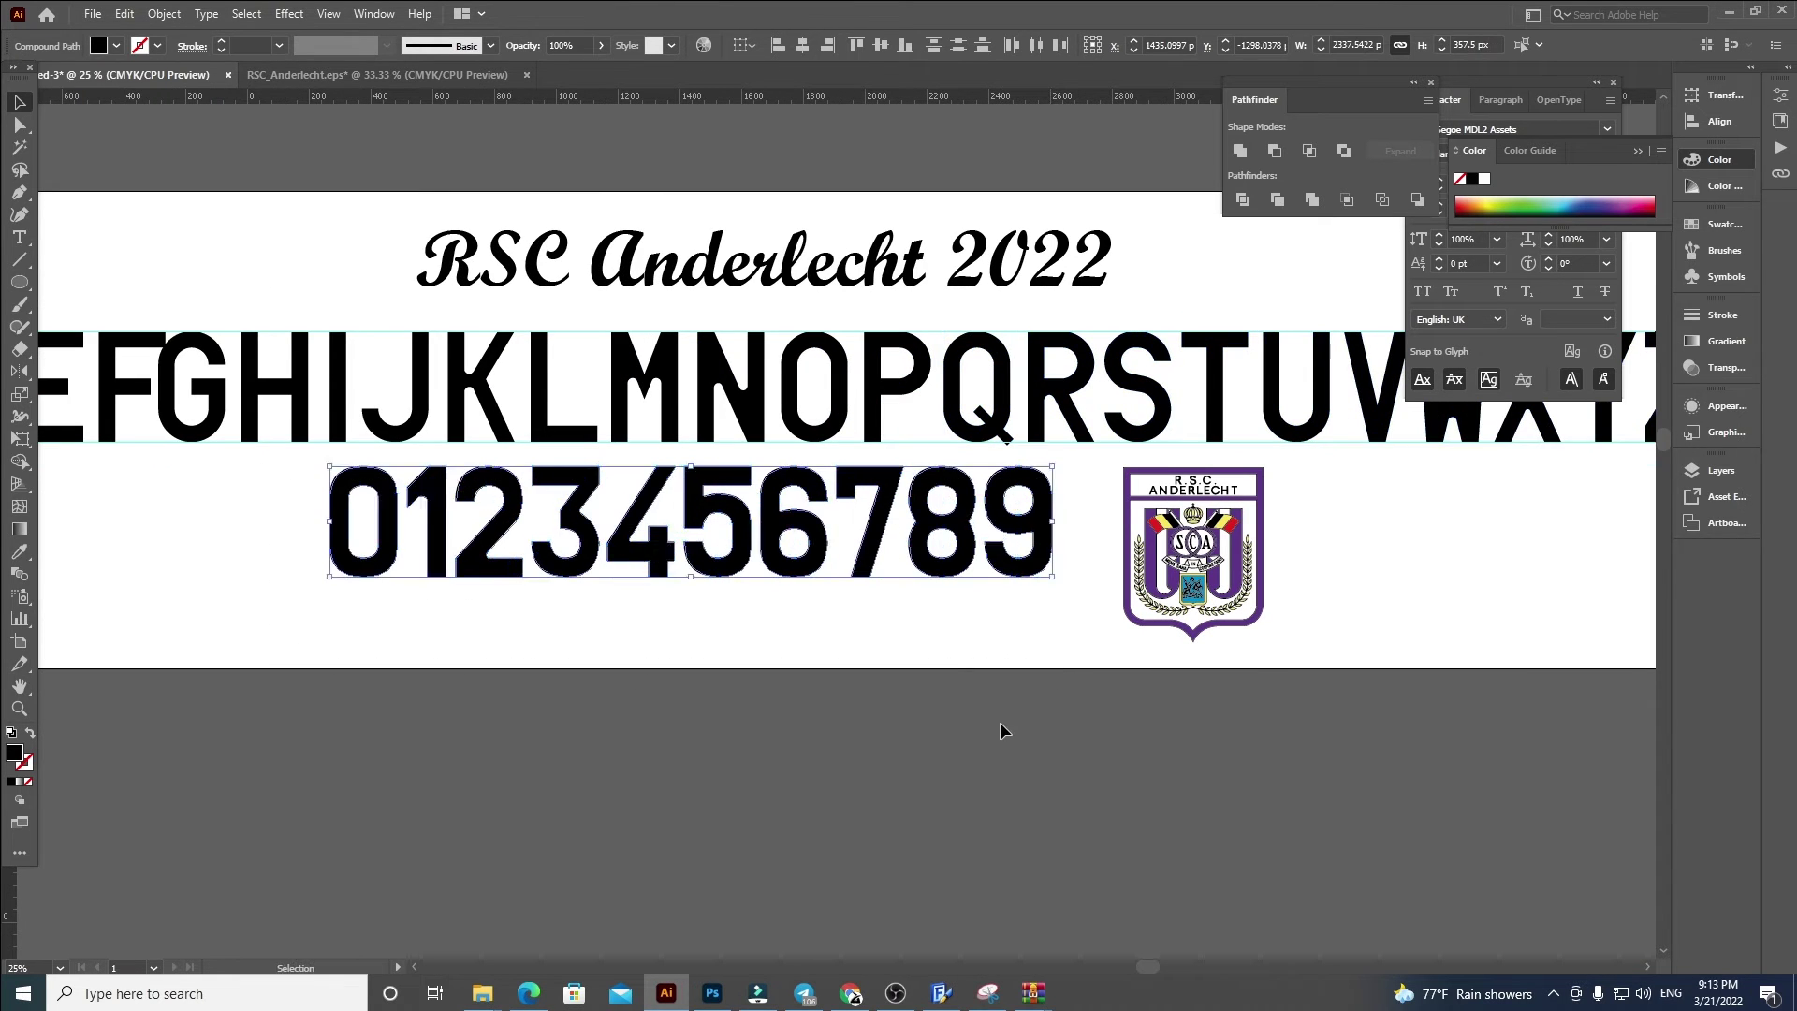
click(941, 993)
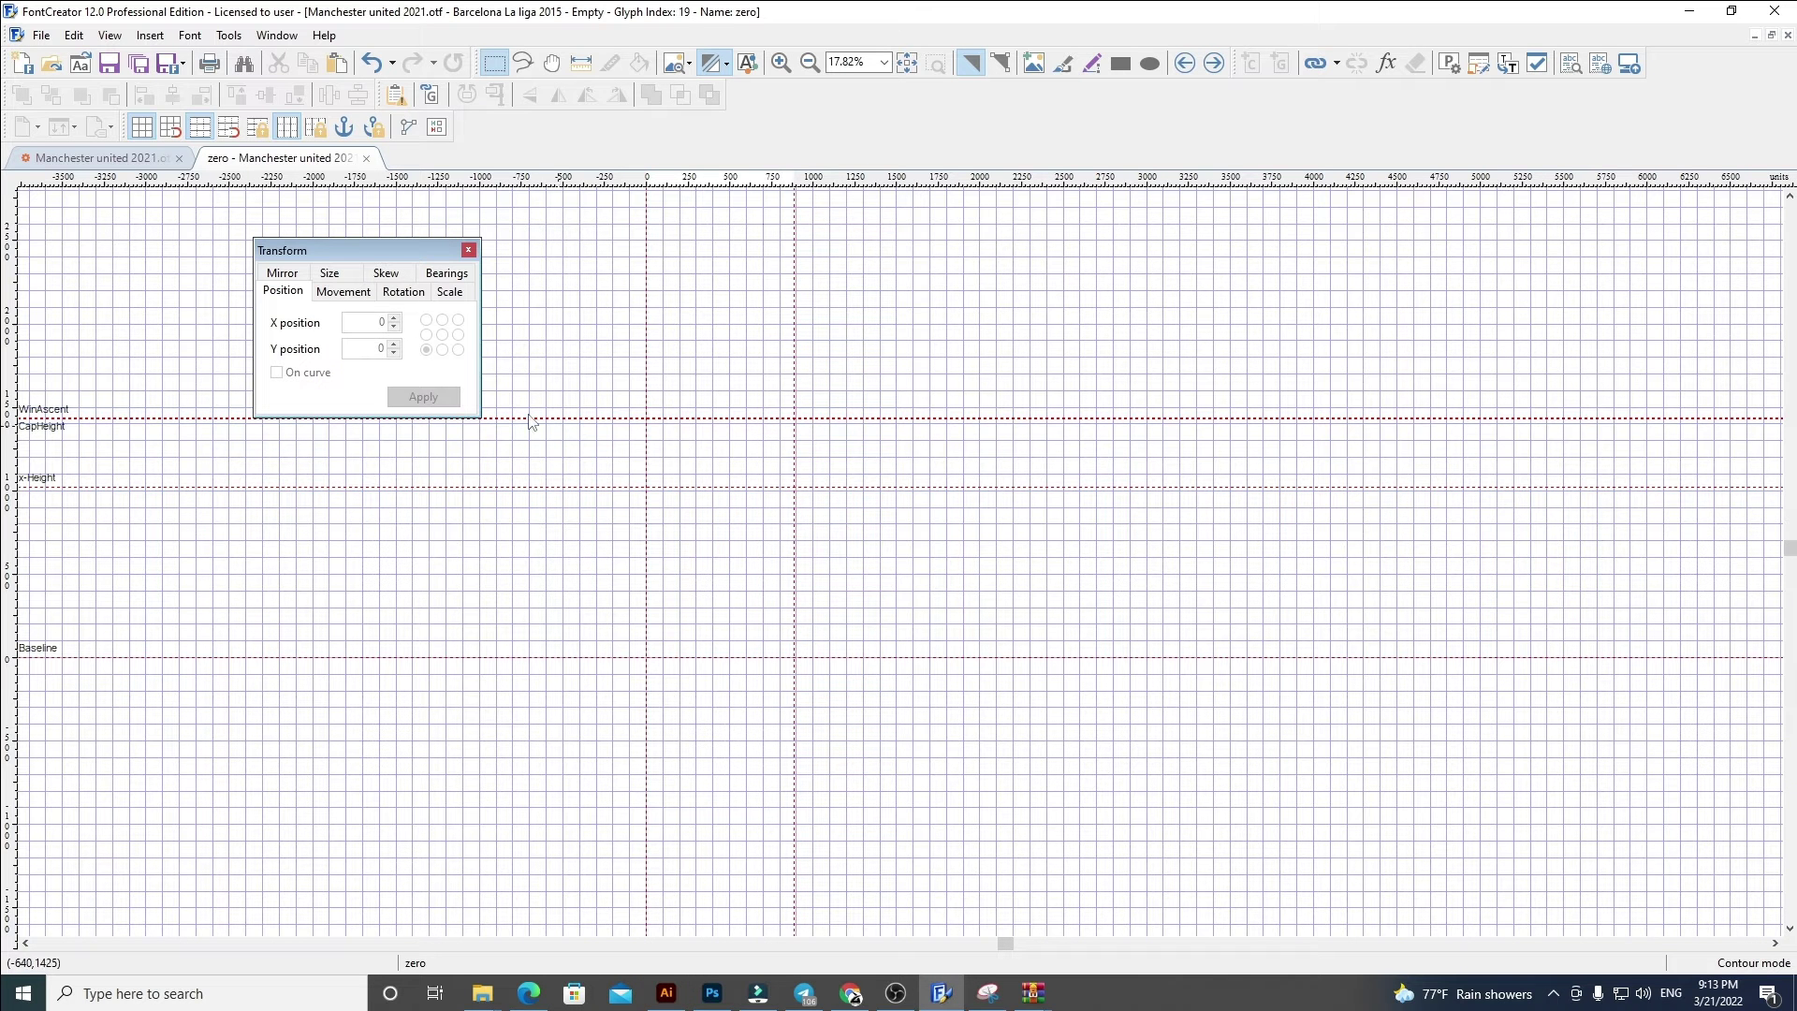
Step: Paste the digits 0 to 9 into glyph zero at X position 60 and Y position 0
key(ctrl+v)
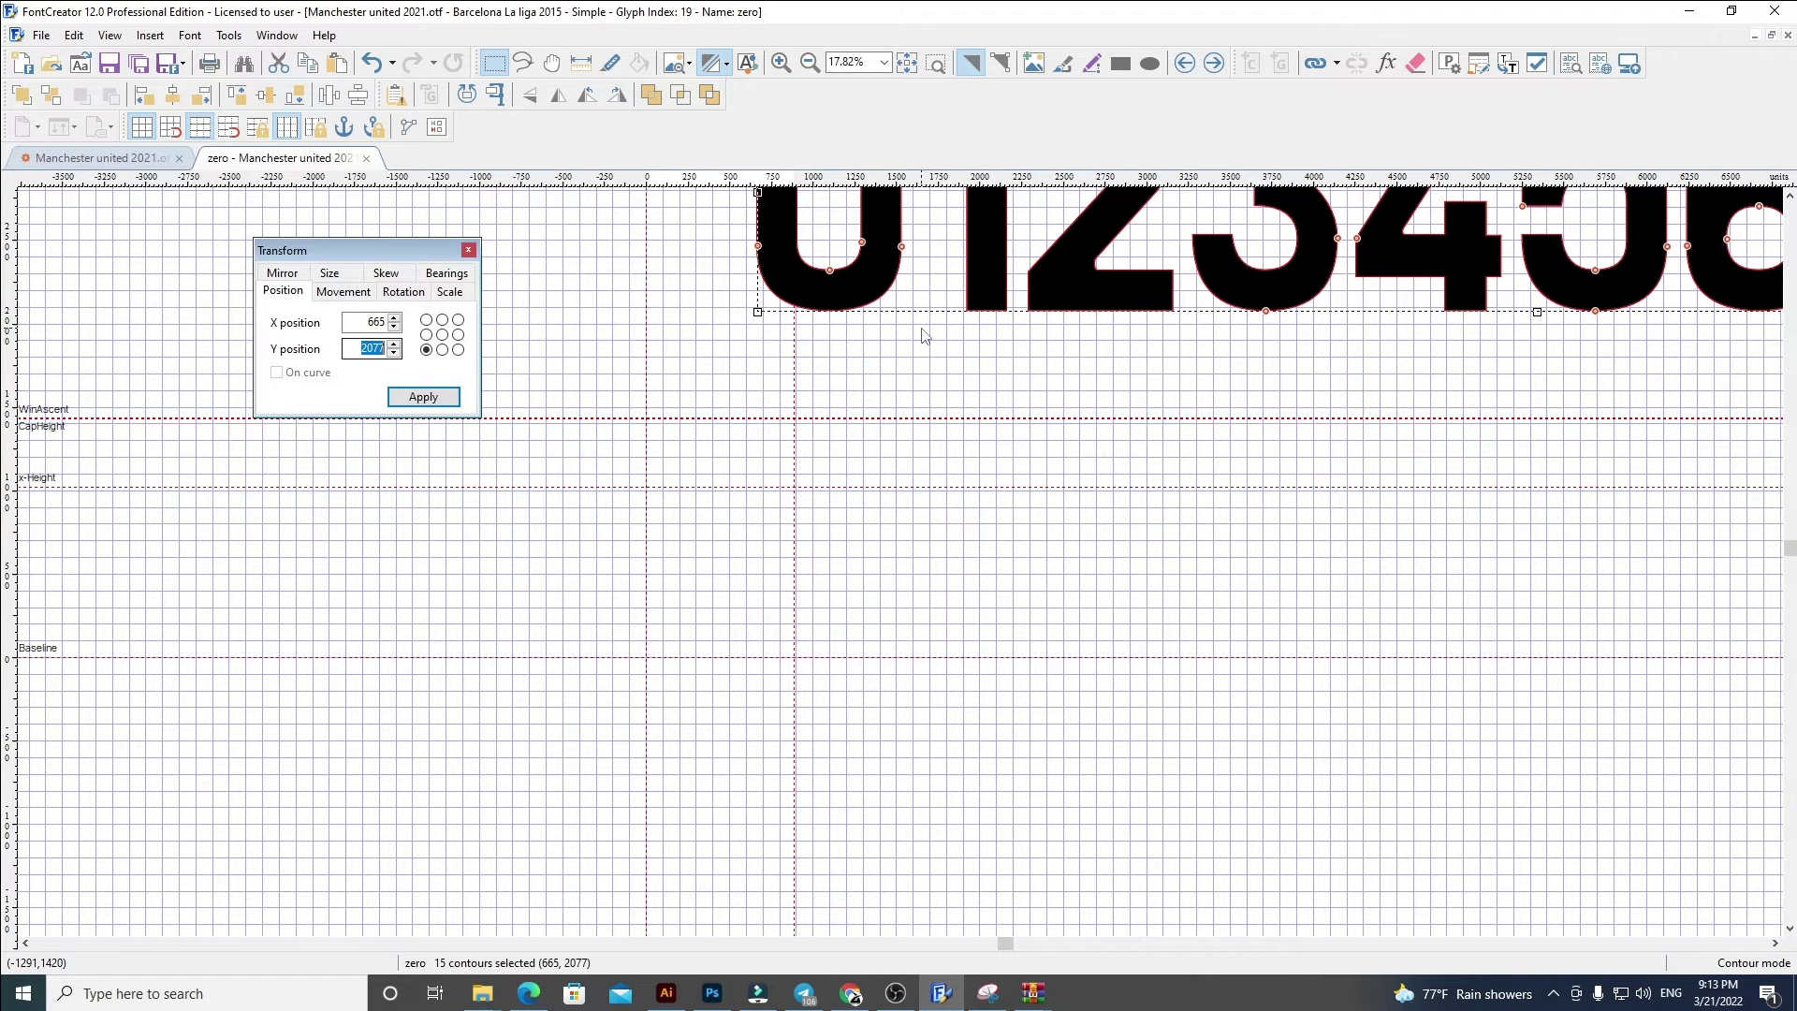
key(Return)
text(60)
key(Return)
click(972, 316)
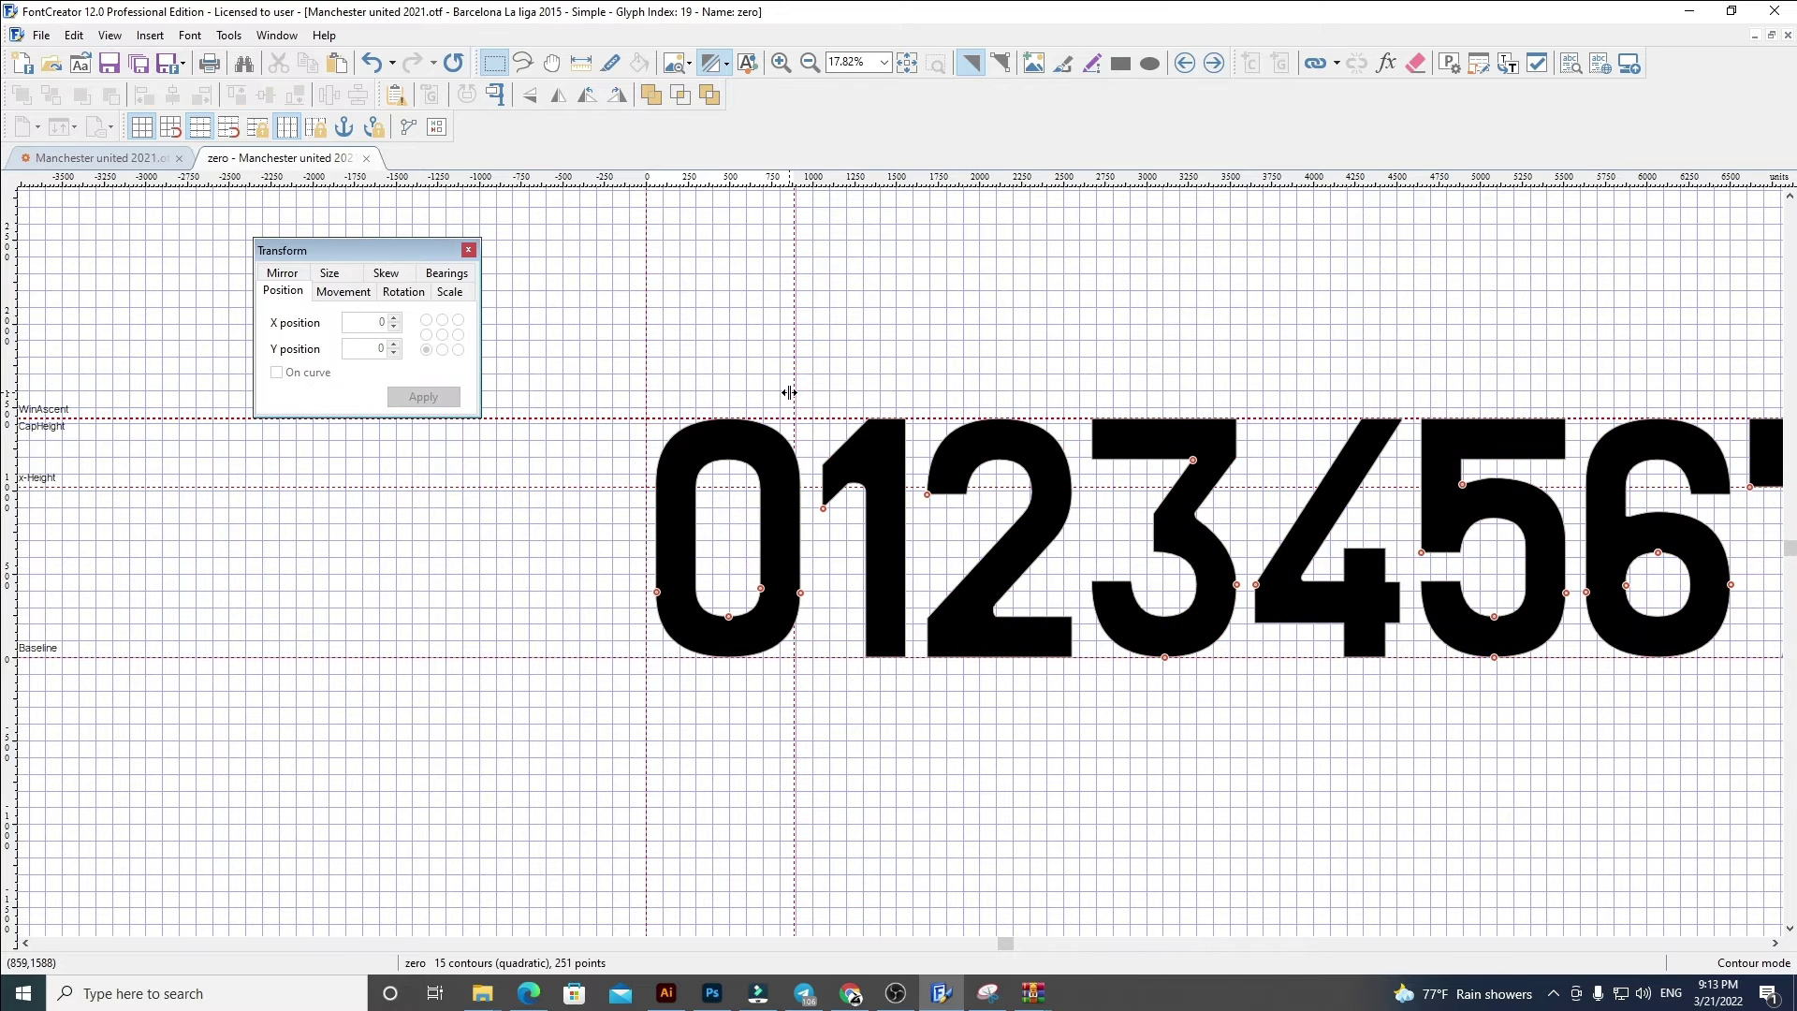
Step: Widen glyph zero's advance width to just past the digit and cut the digits 1 to 9
drag(797, 392, 807, 392)
scroll(527, 536, down, 3)
drag(1444, 793, 673, 417)
key(Delete)
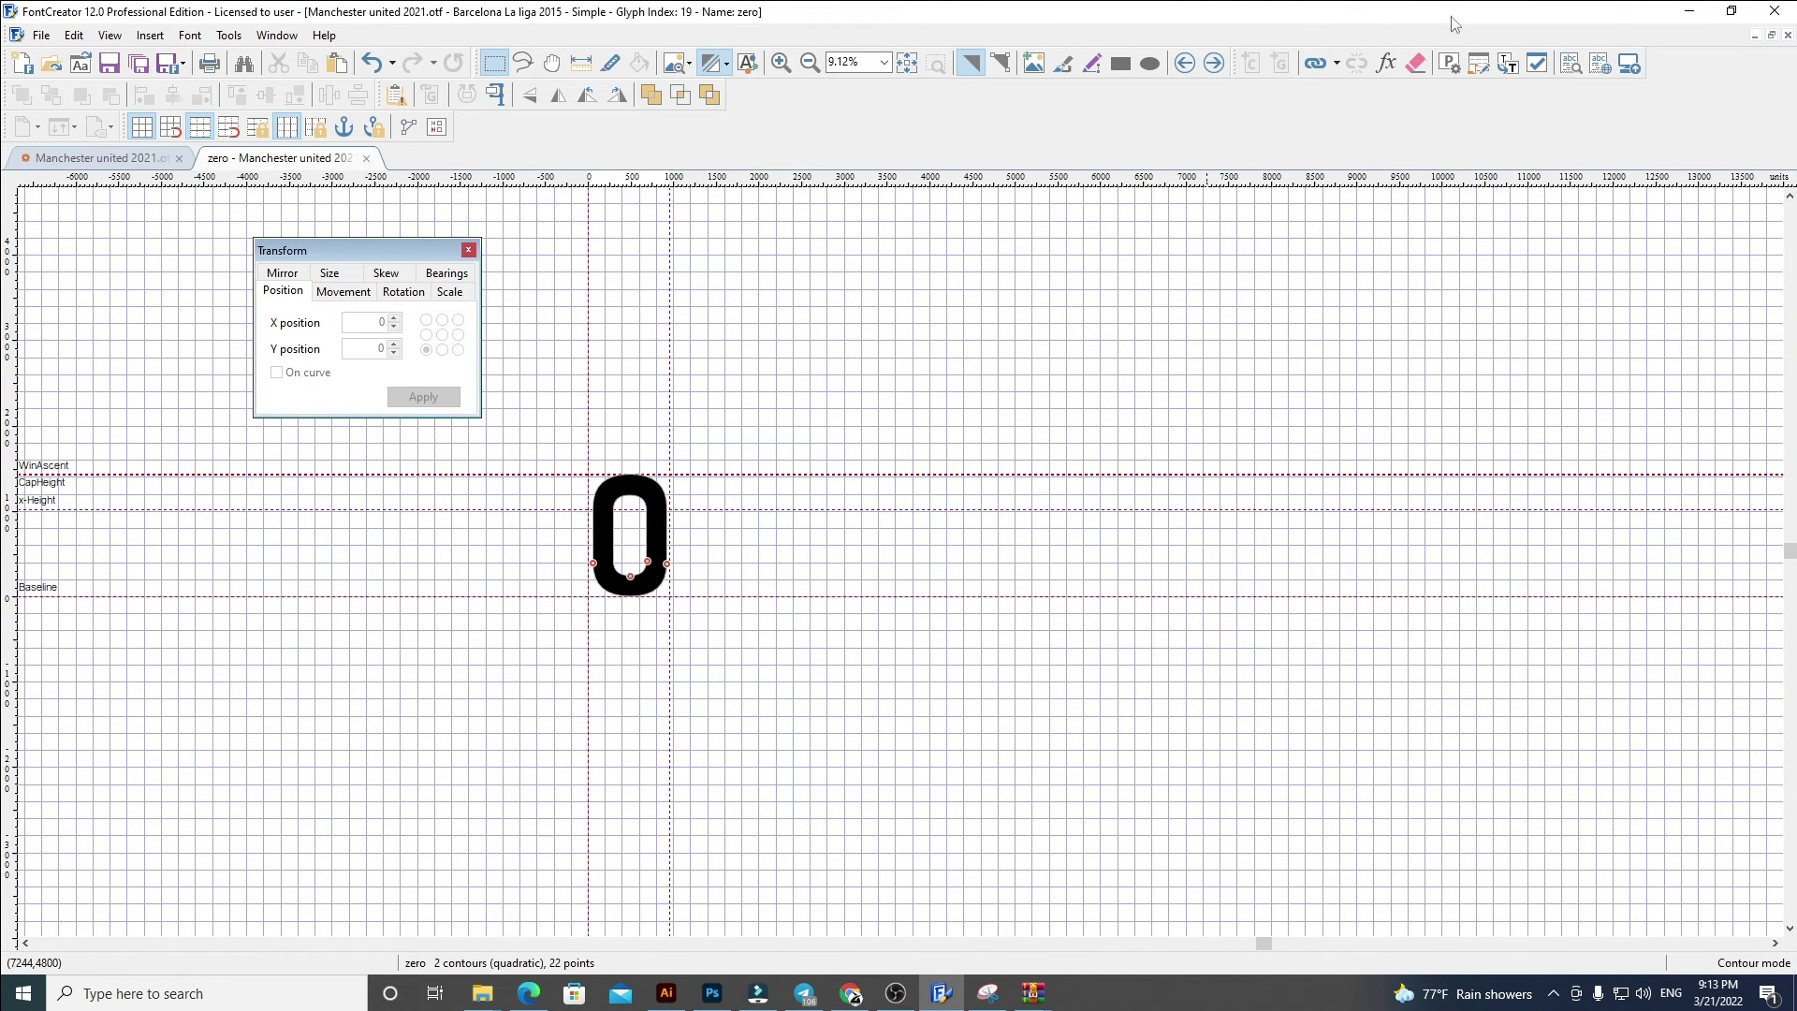
Step: Replace glyph one's existing outline with the pasted digits 1 to 9 at X position 60
click(1214, 63)
key(ctrl+a)
key(Delete)
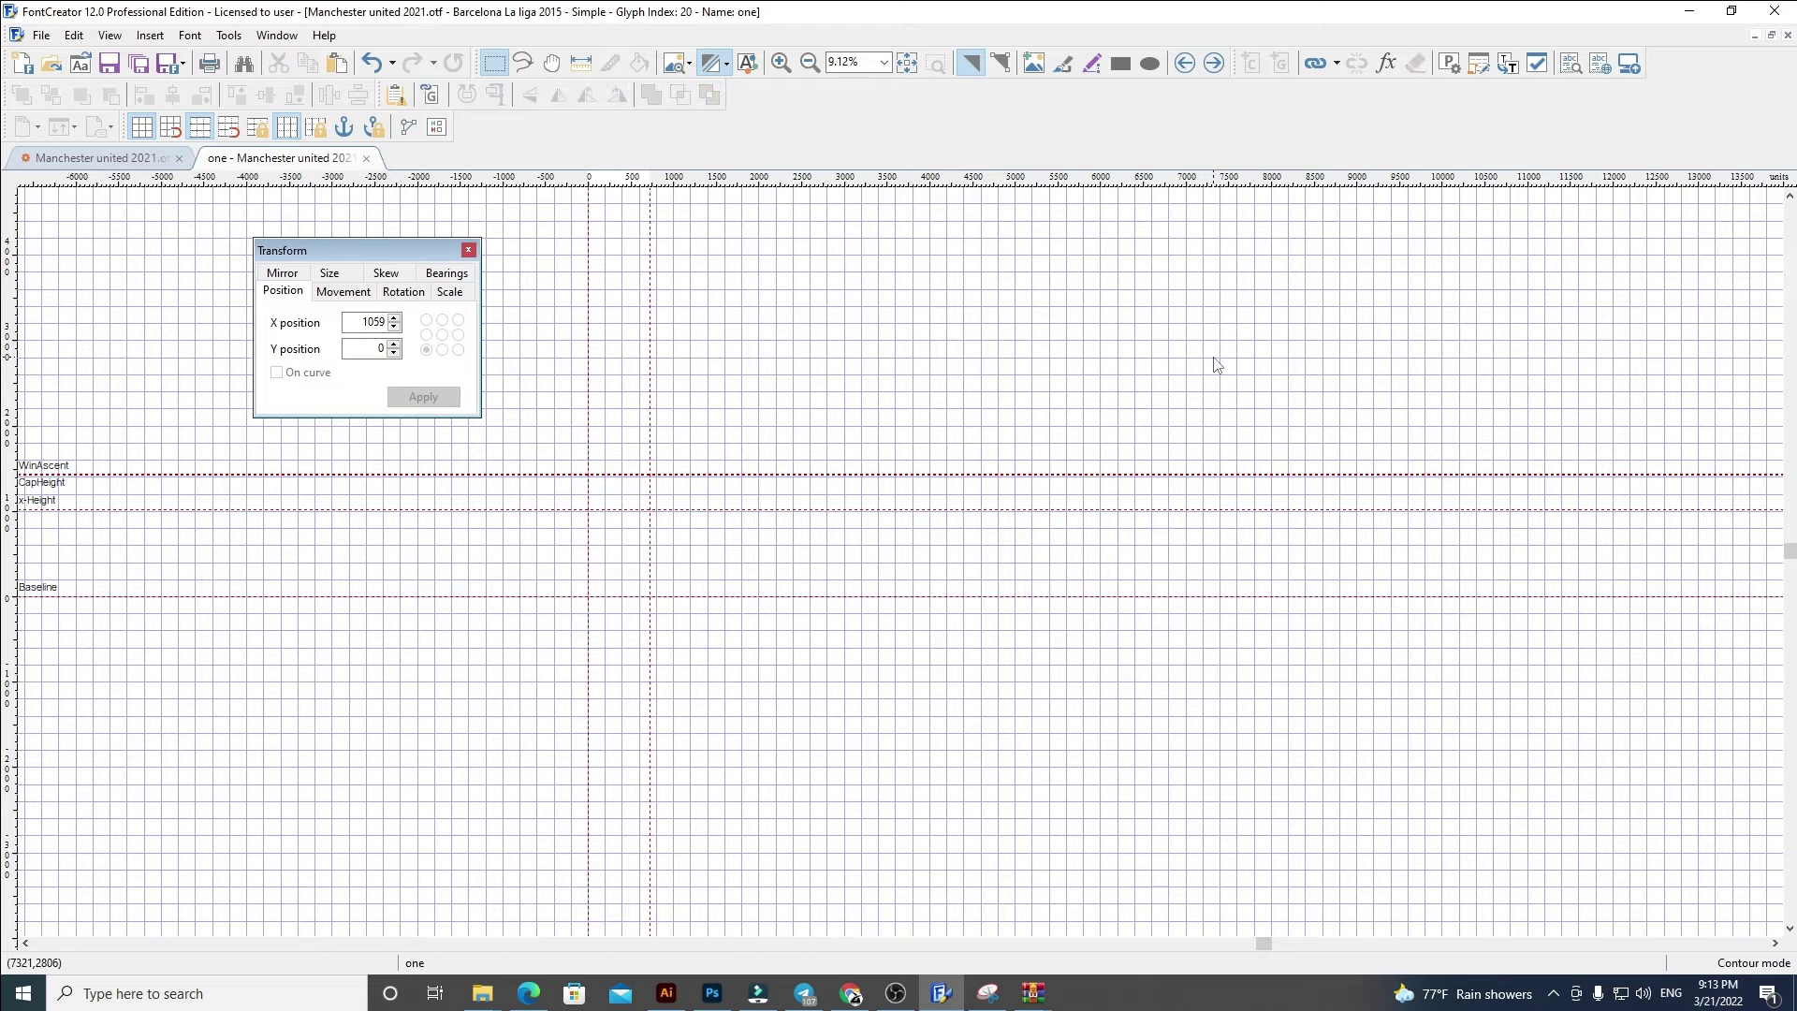
key(ctrl+v)
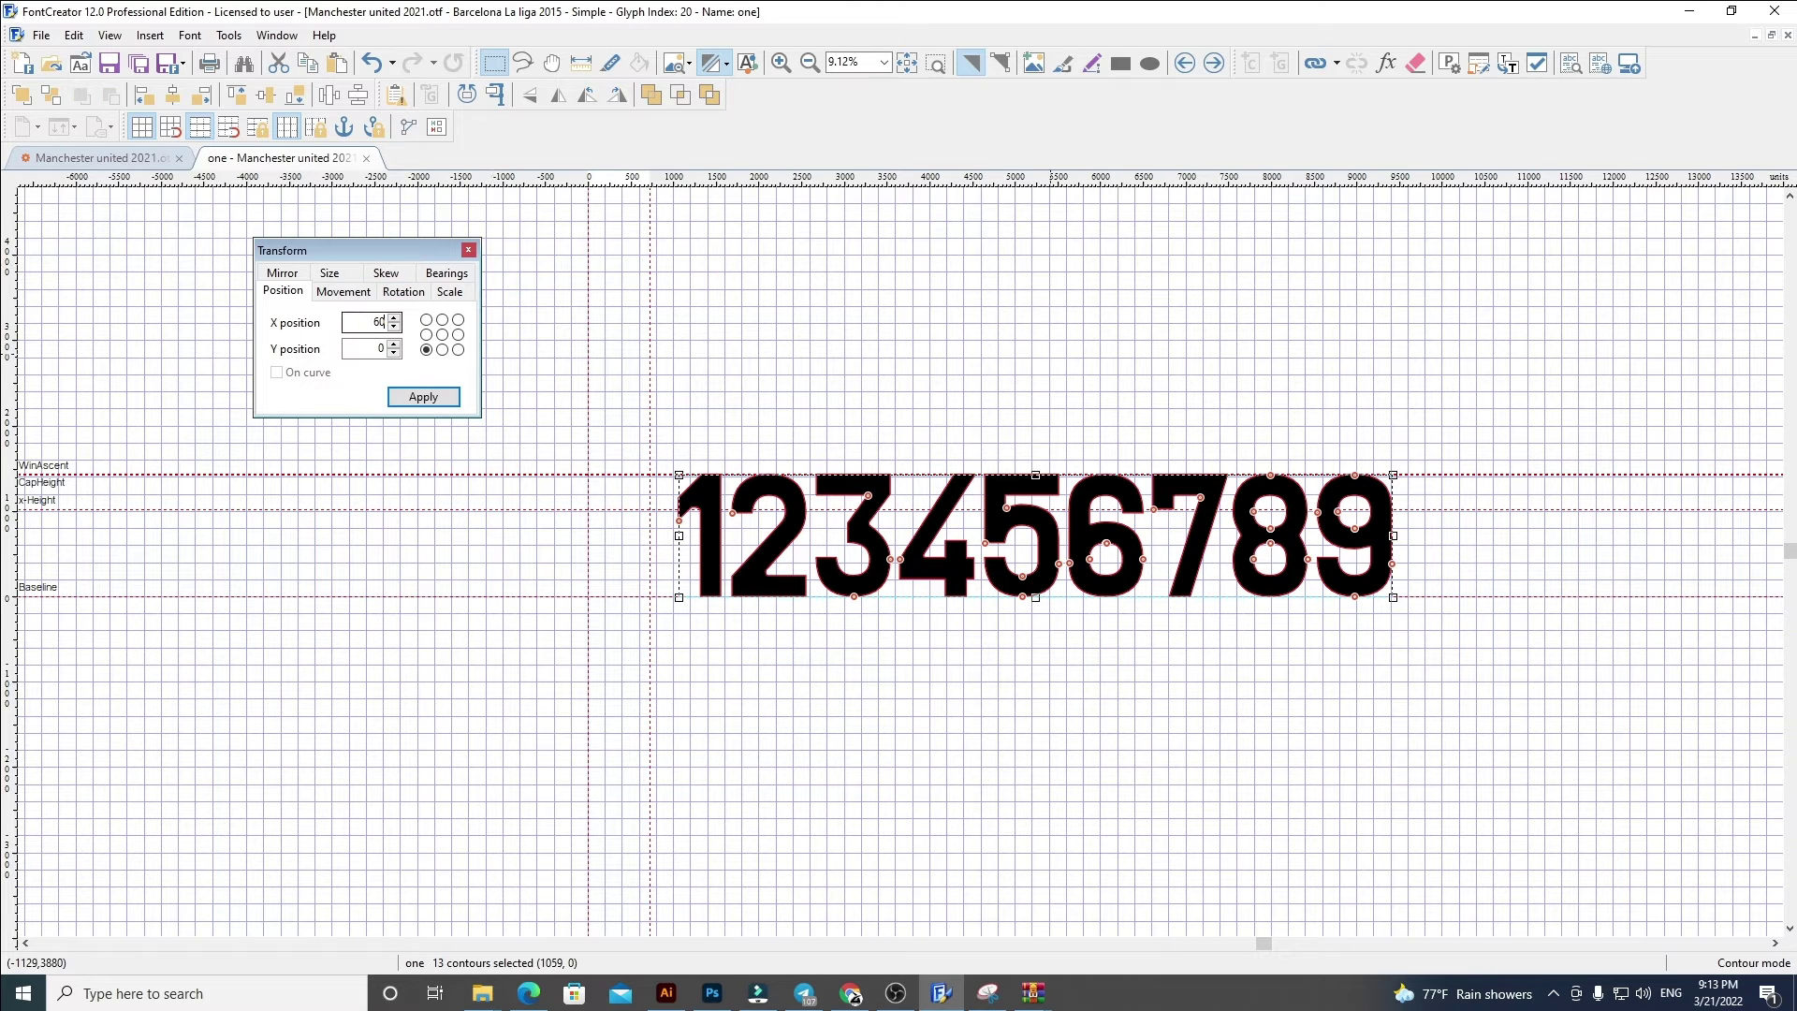
key(Return)
Step: Narrow glyph one's advance width to just past the digit and cut the digits 2 to 9
click(1067, 362)
scroll(606, 485, up, 3)
drag(684, 442, 659, 442)
scroll(599, 487, down, 2)
drag(1617, 764, 618, 396)
key(Delete)
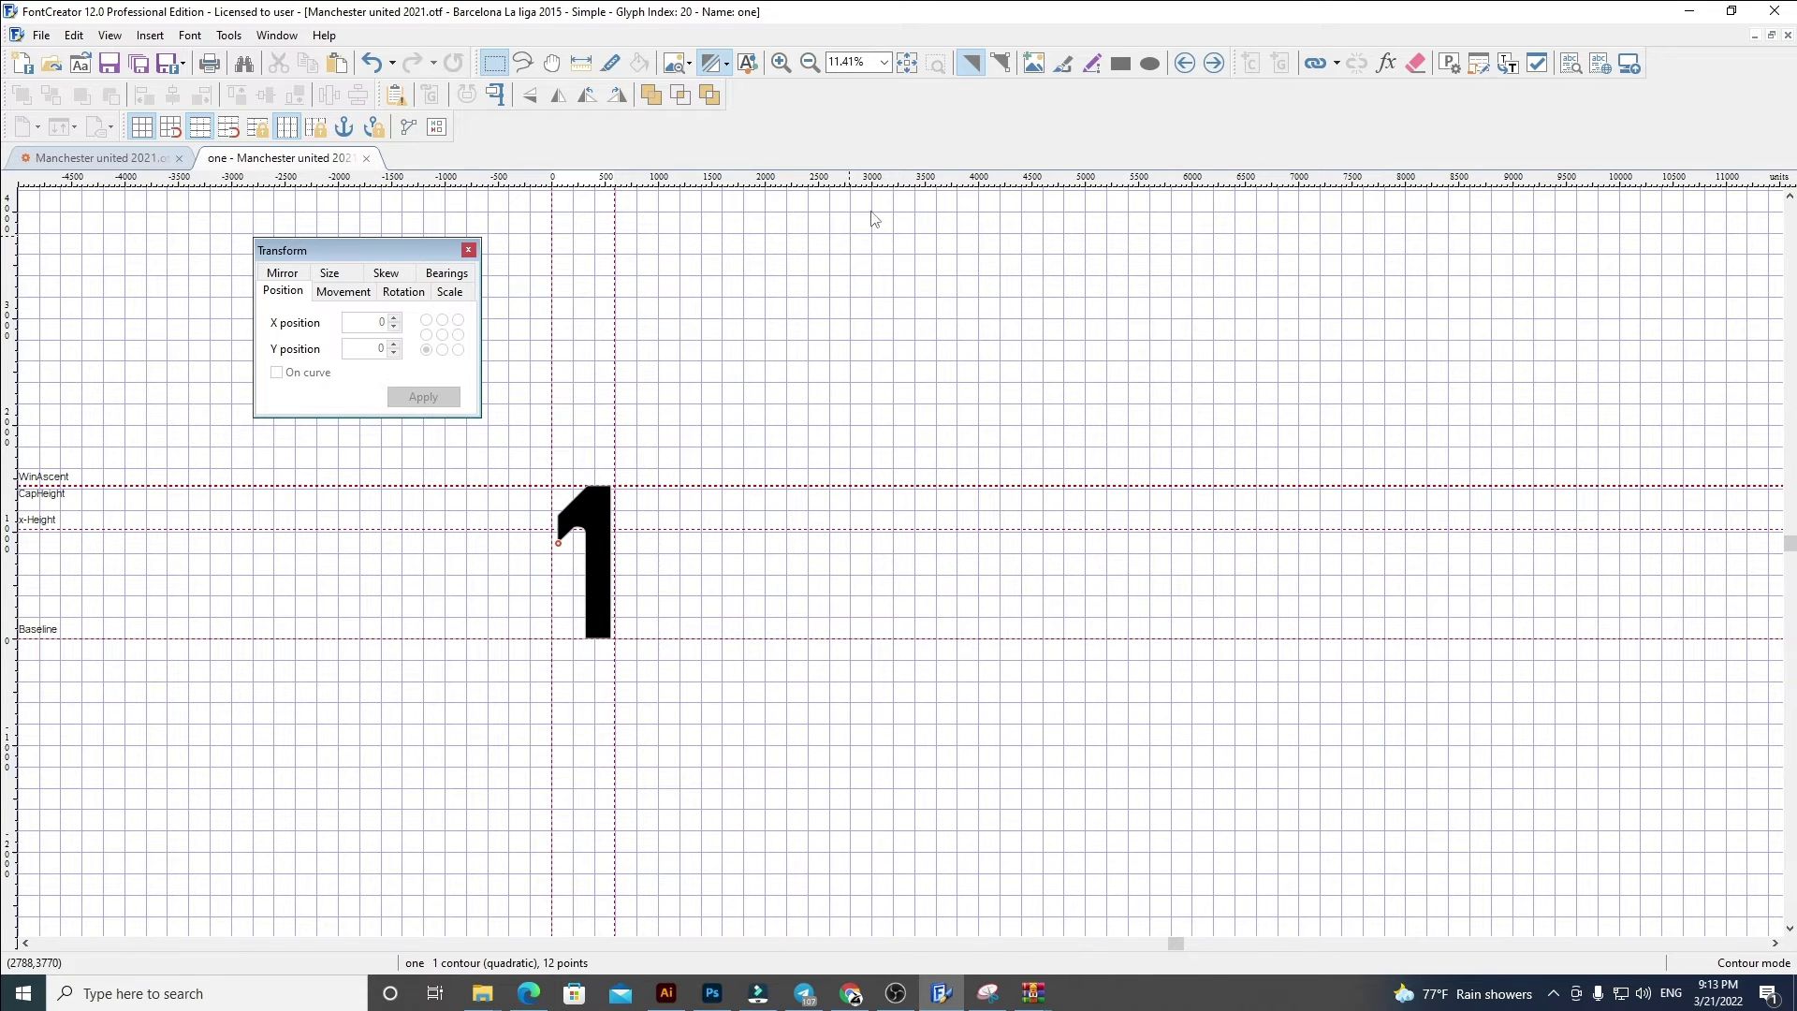
Step: Replace glyph two's existing outline with the pasted digits 2 to 9 at X position 60
click(1214, 62)
key(ctrl+a)
key(Delete)
key(ctrl+v)
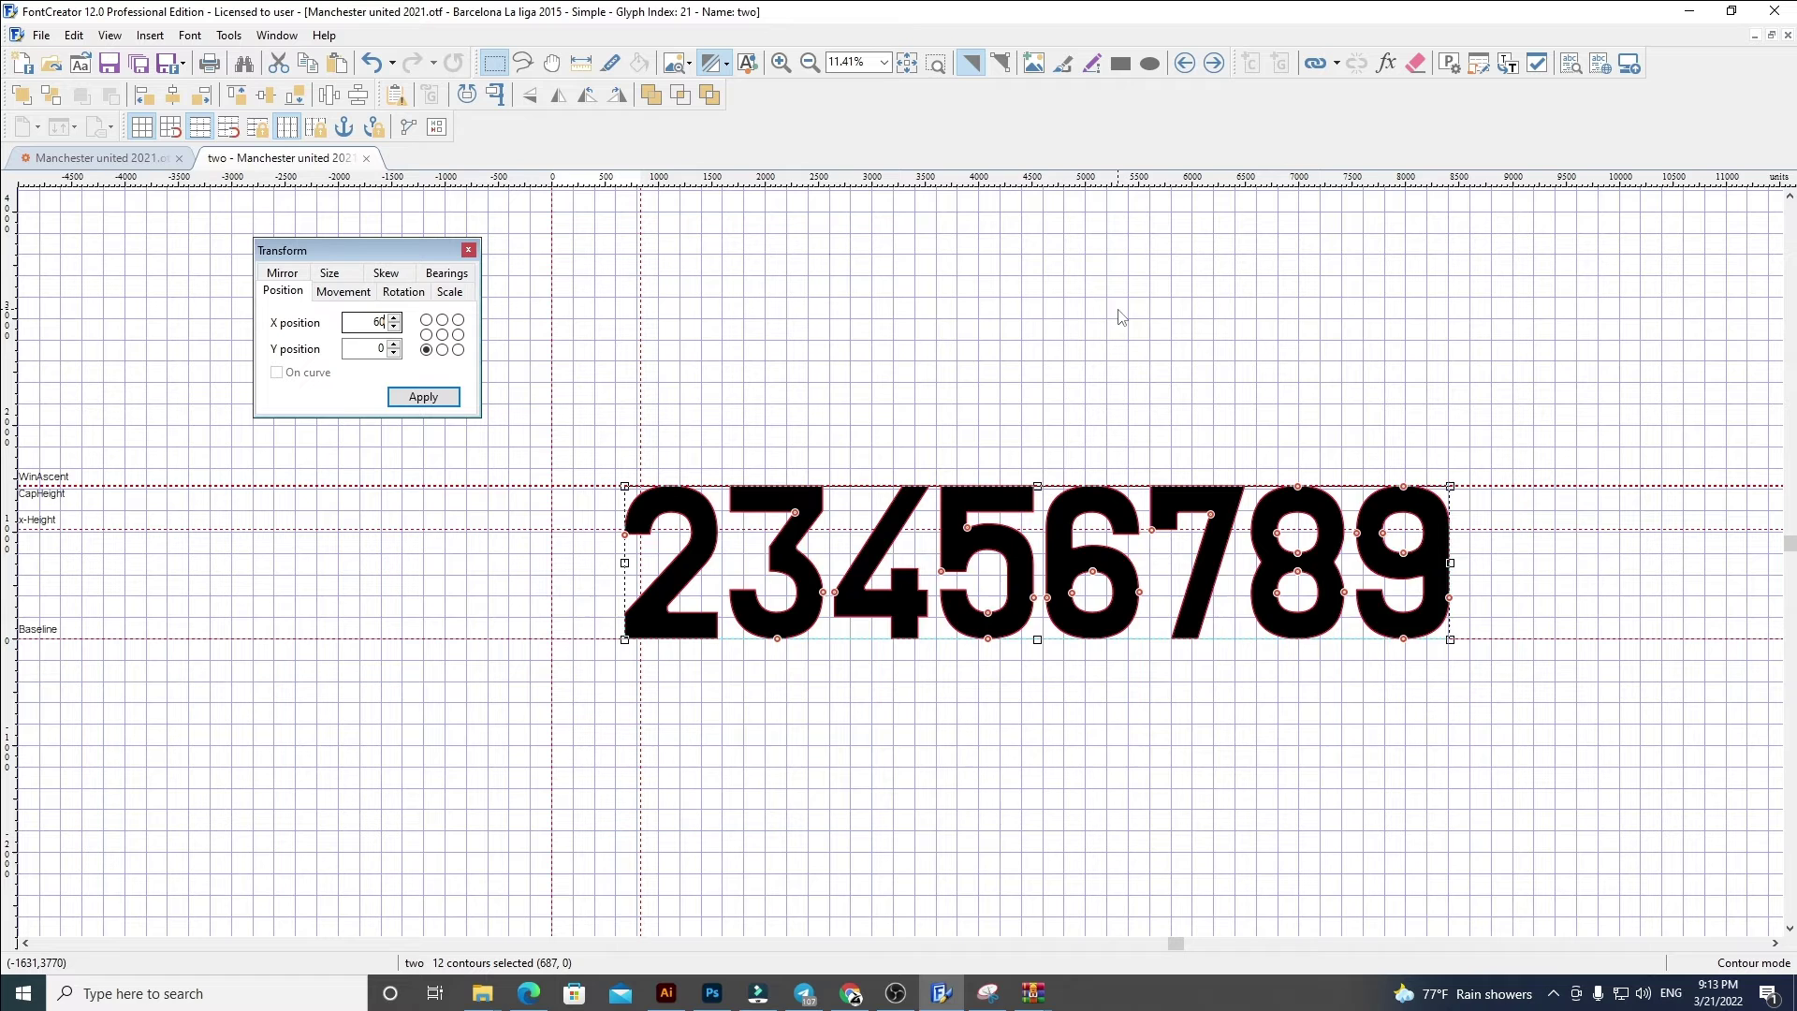
key(Return)
Step: Cut the digits 3 to 9 from glyph two and widen its advance width to just past the digit
click(699, 399)
drag(644, 424, 1492, 831)
key(Delete)
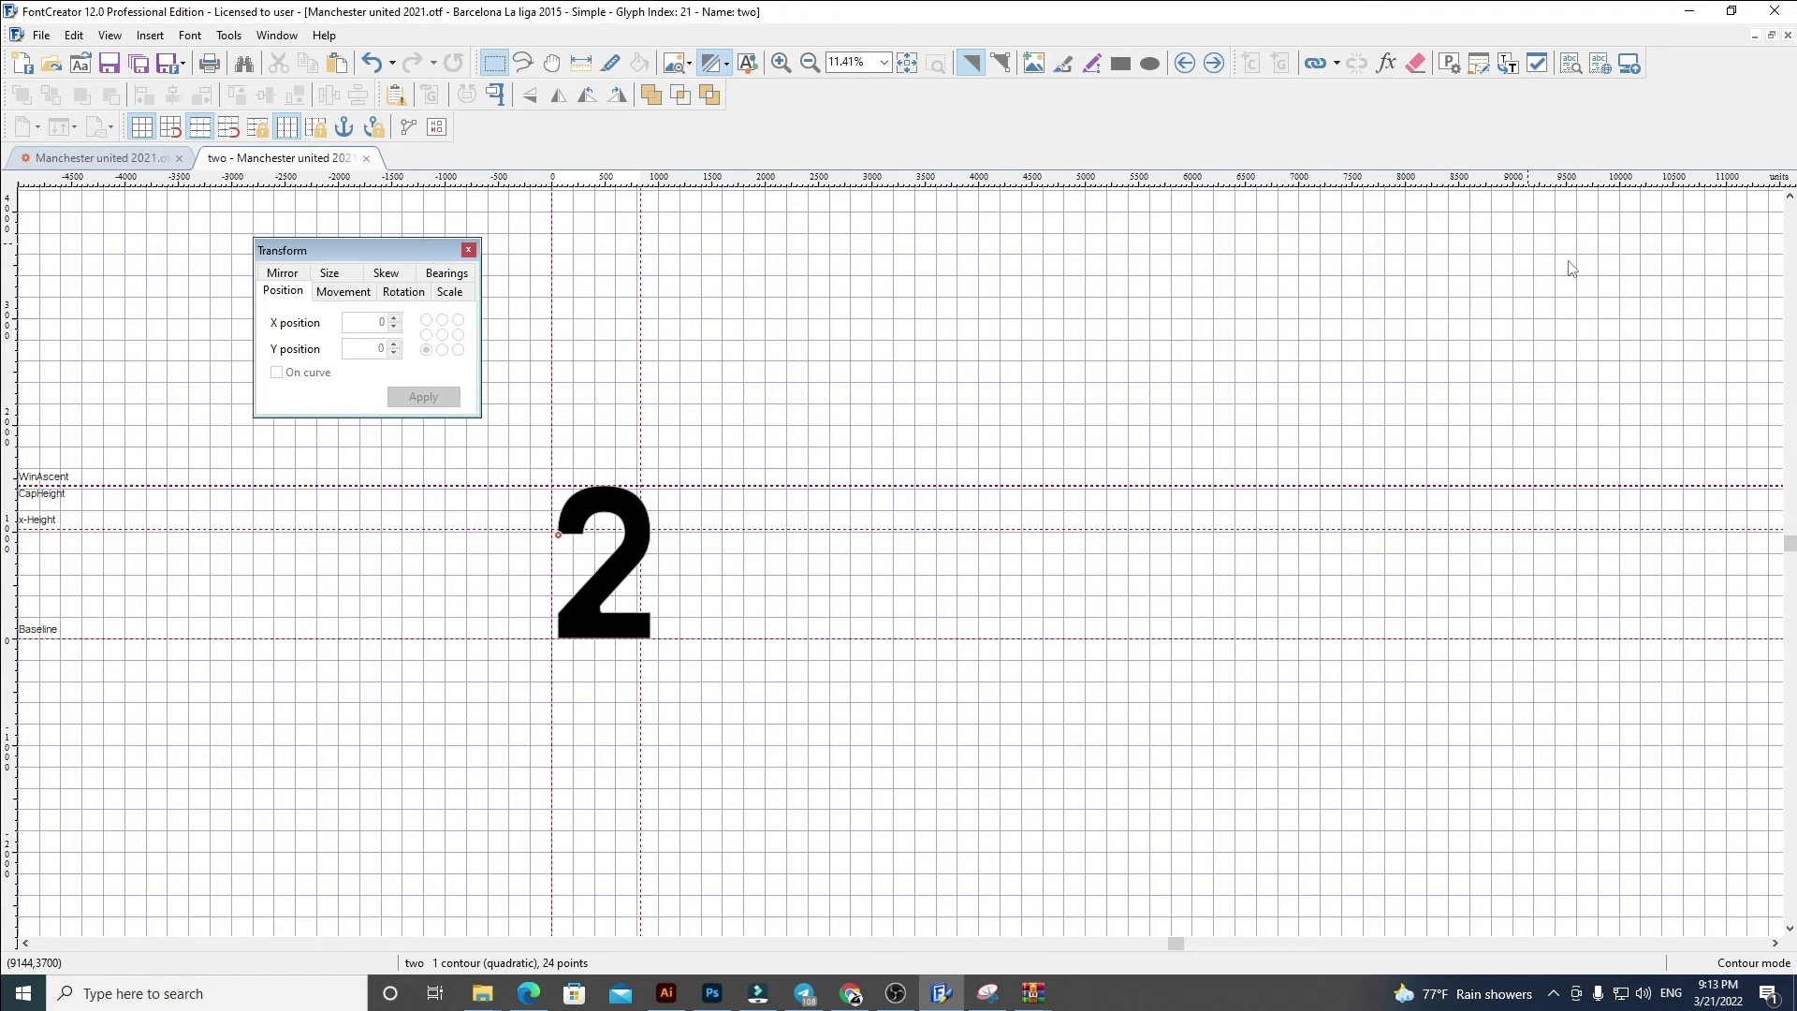
drag(639, 432, 655, 433)
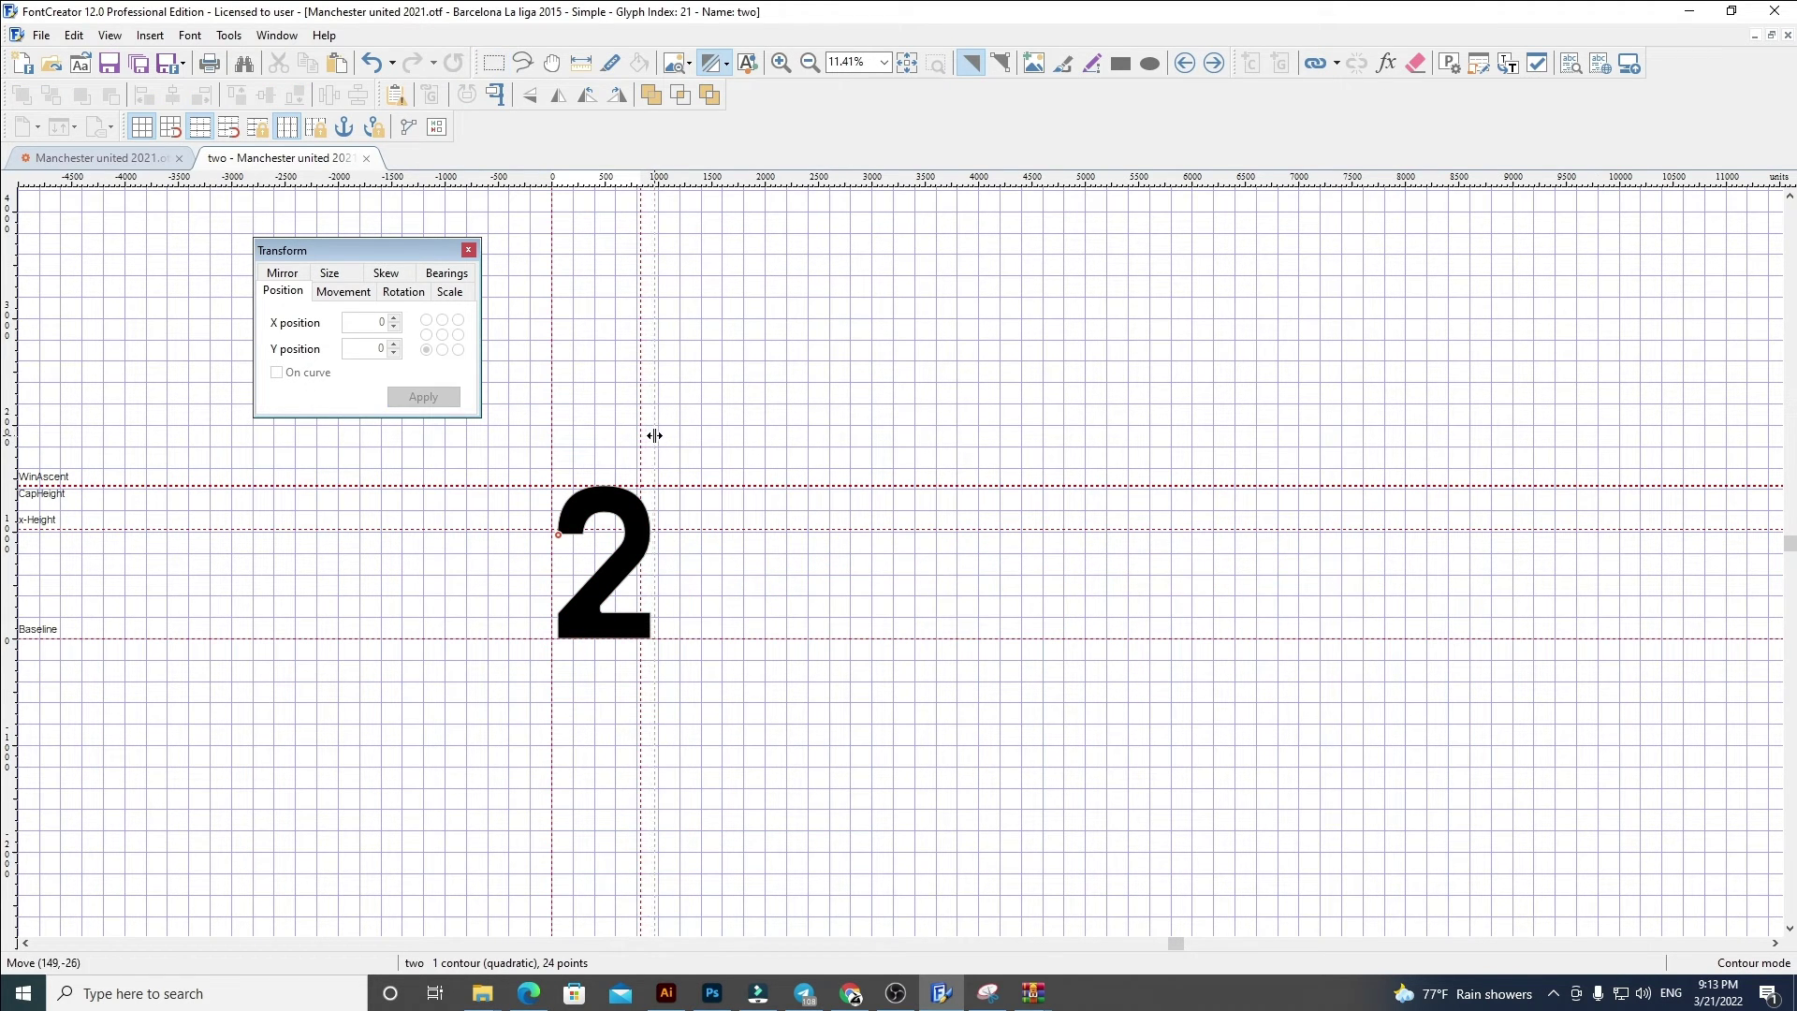
Step: Replace glyph three's existing outline with the pasted digits 3 to 9 at X position 60
click(1217, 63)
key(ctrl+a)
key(Delete)
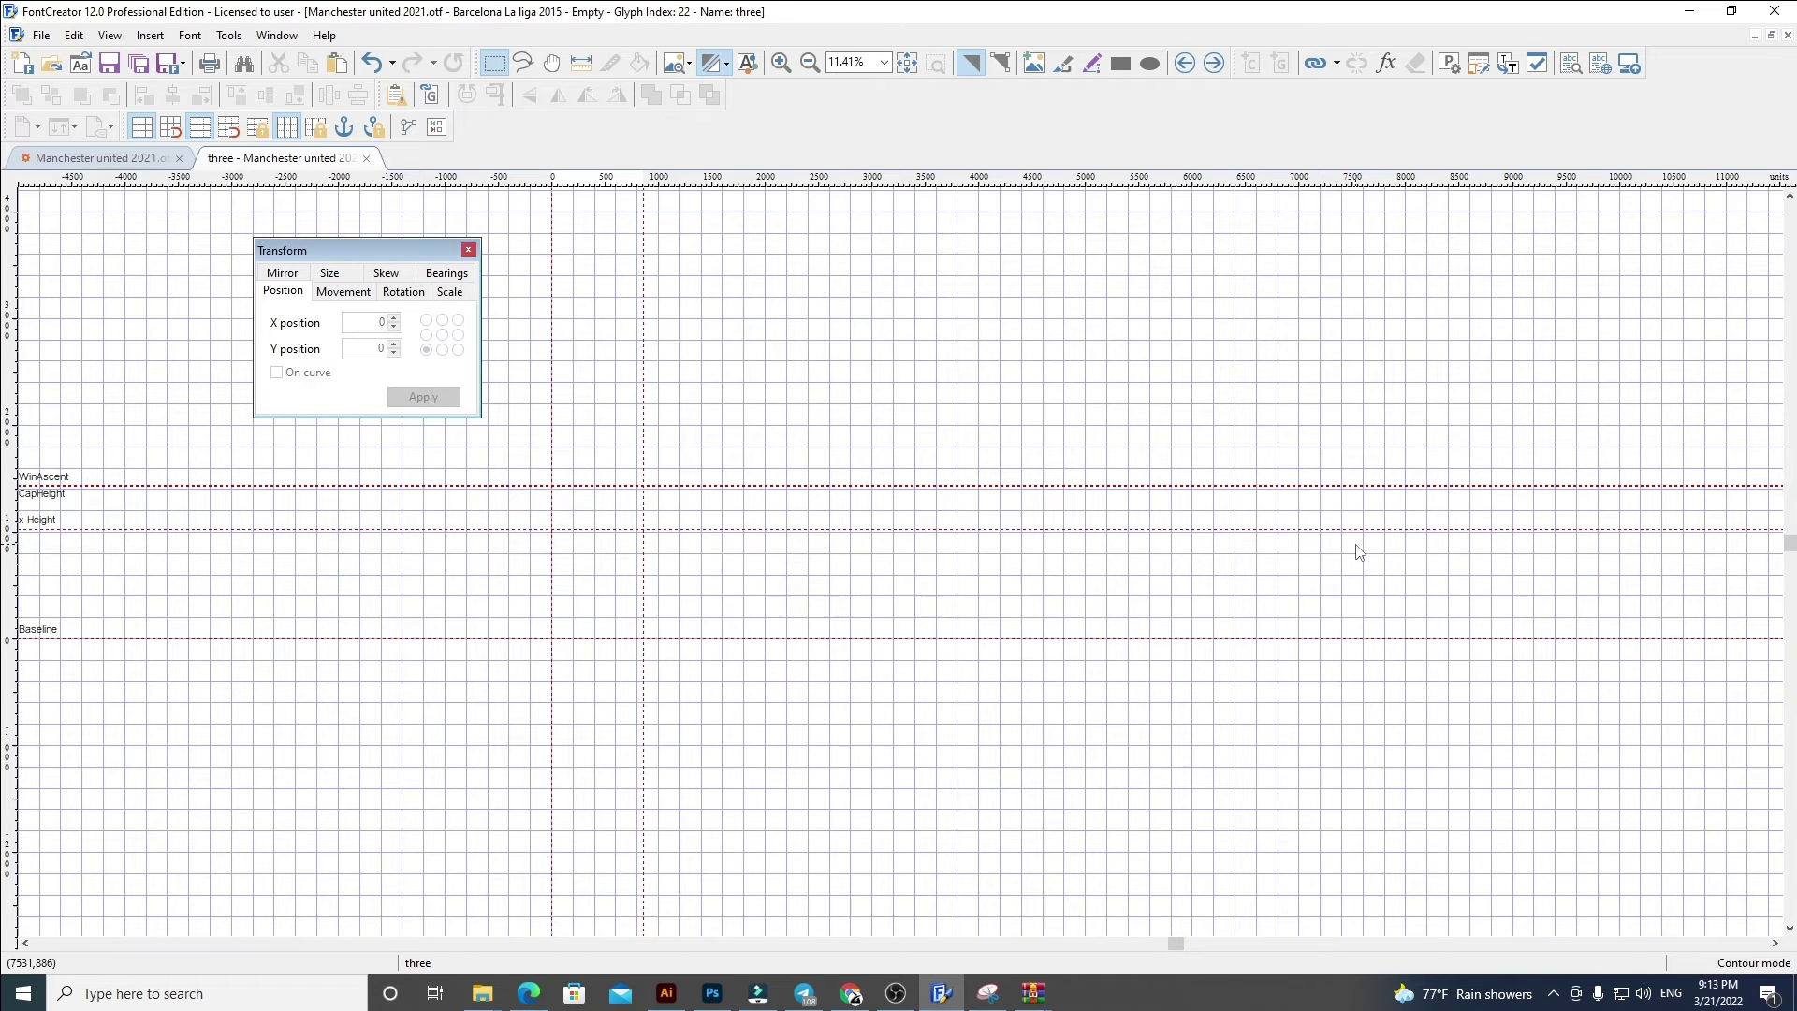
key(ctrl+v)
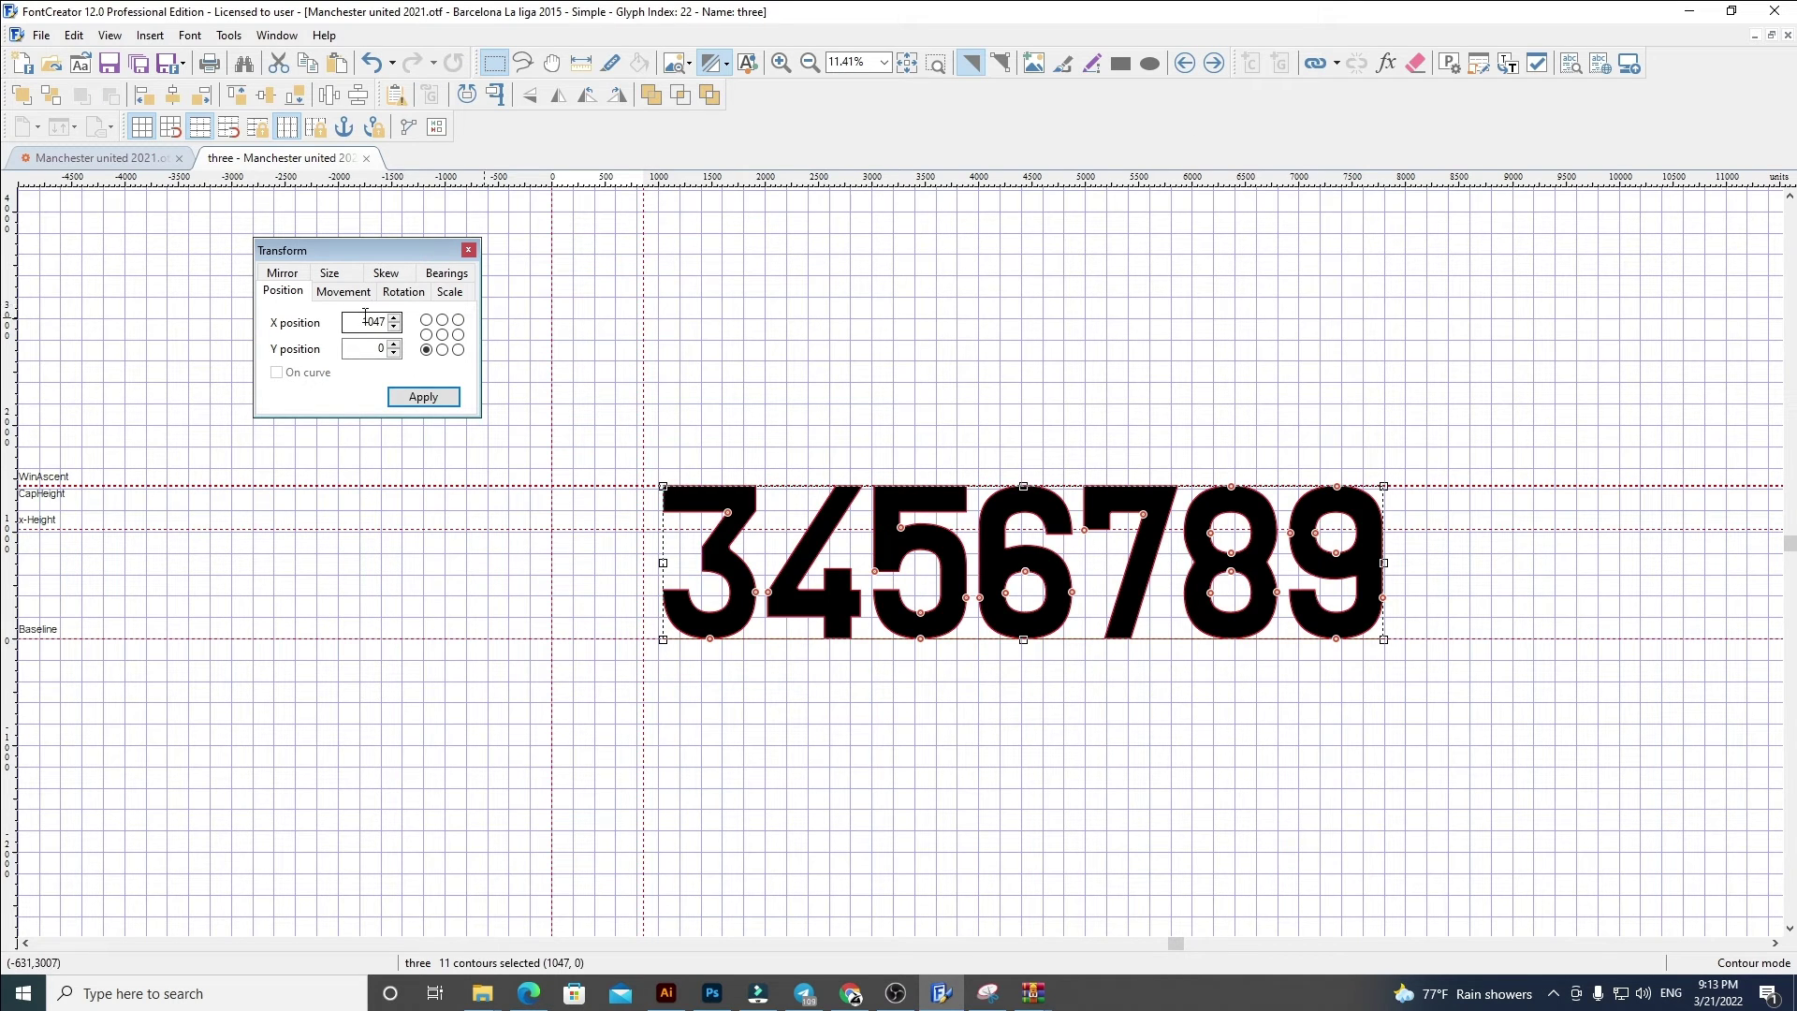
text(60)
key(Return)
Step: Widen glyph three's advance width to just past the digit and cut the digits 4 to 9
click(1547, 332)
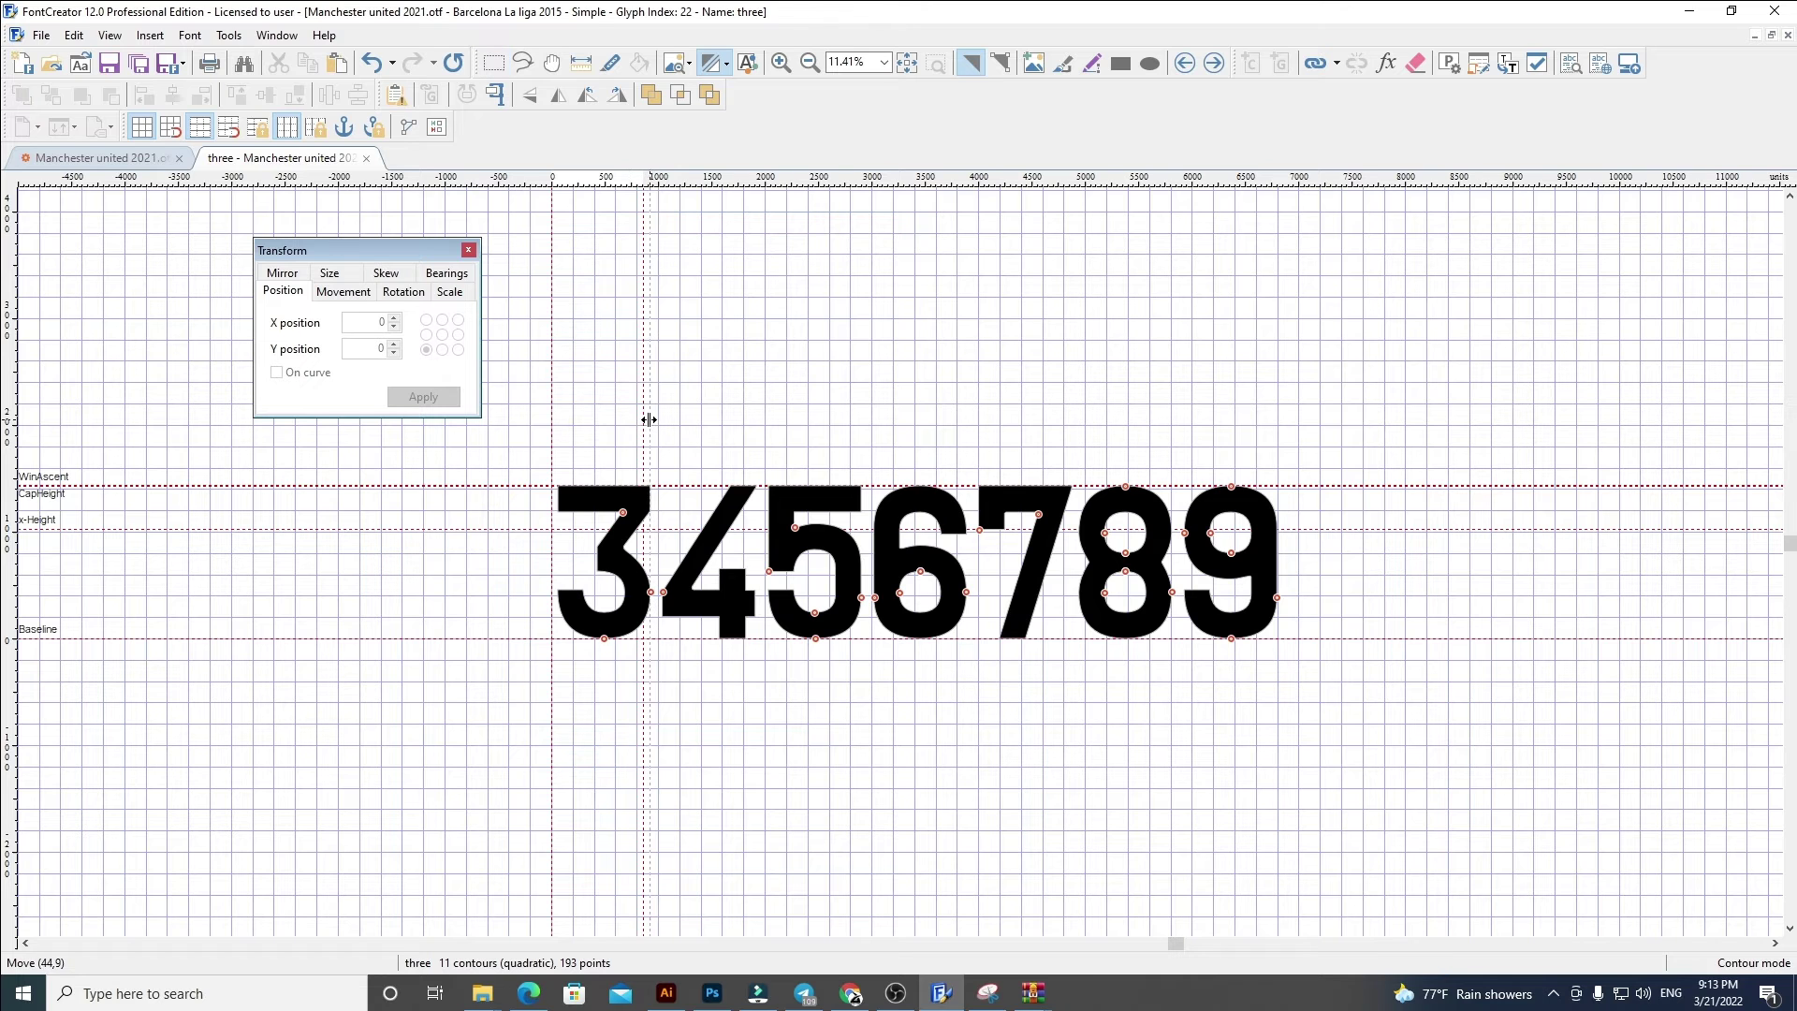
drag(655, 427, 1595, 811)
key(Delete)
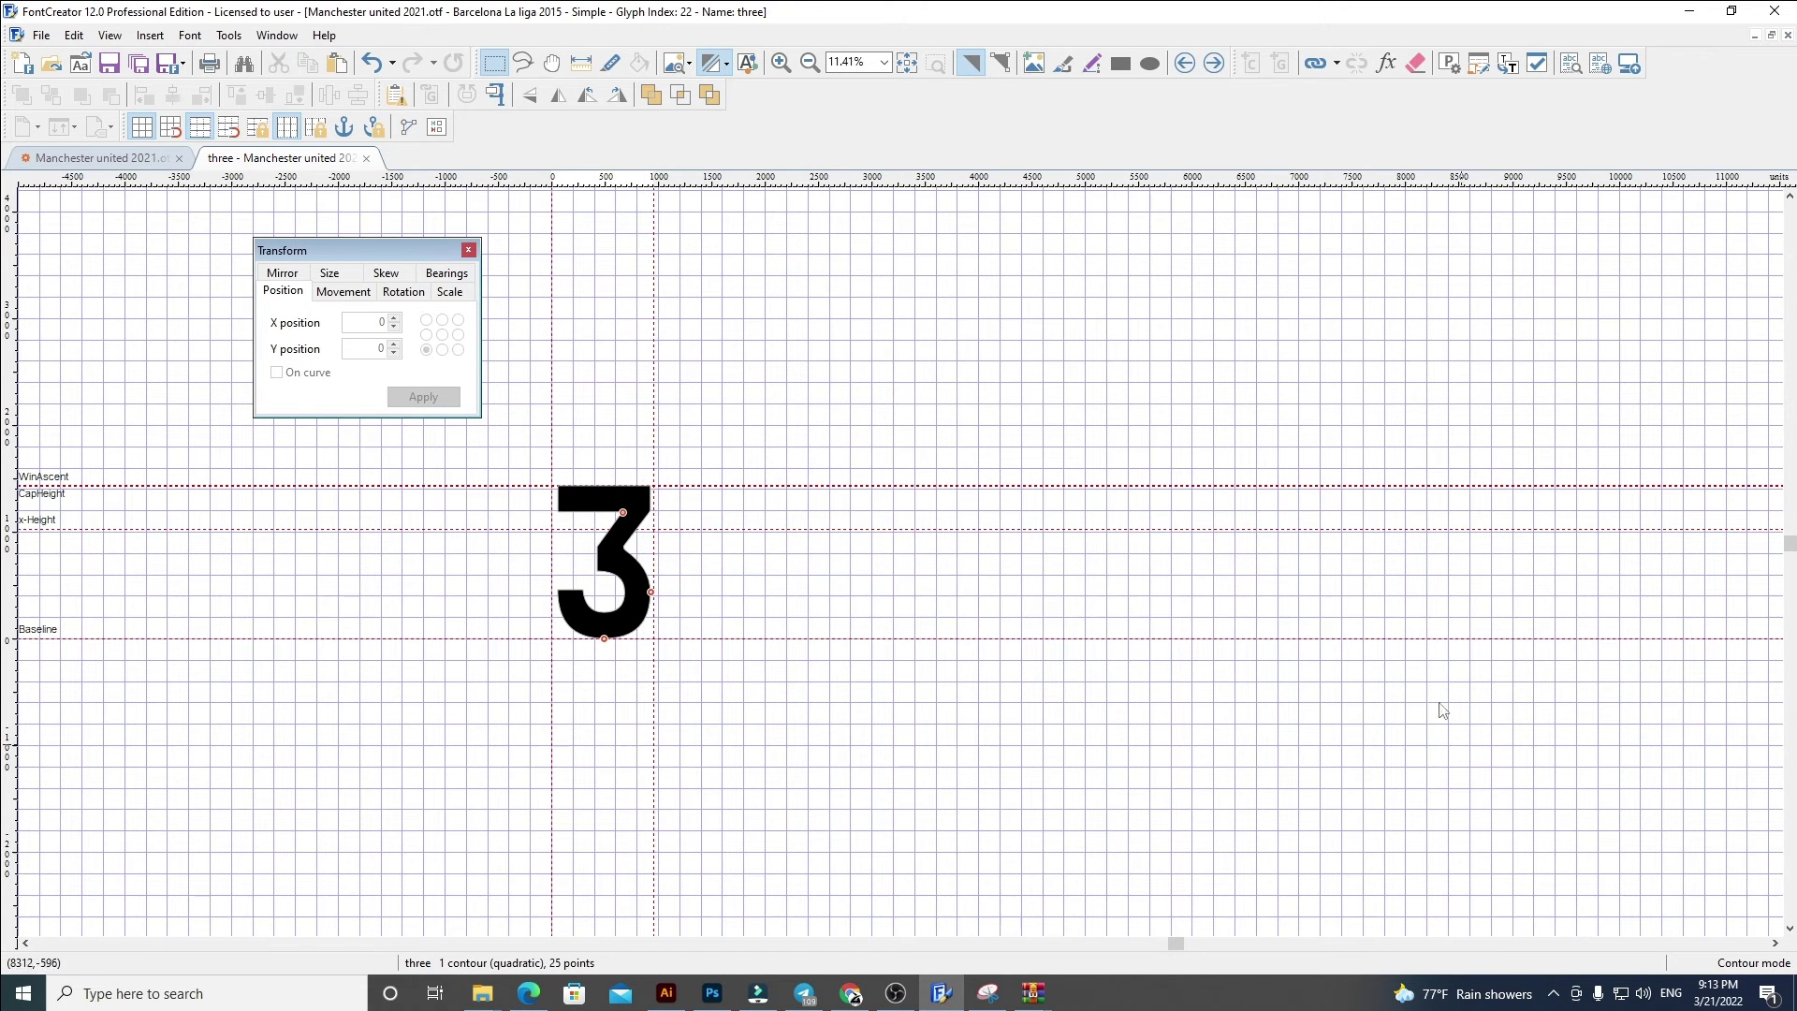
Step: Replace glyph four's existing outline with the pasted digits 4 to 9 at X position 60
click(1213, 63)
key(ctrl+a)
key(Delete)
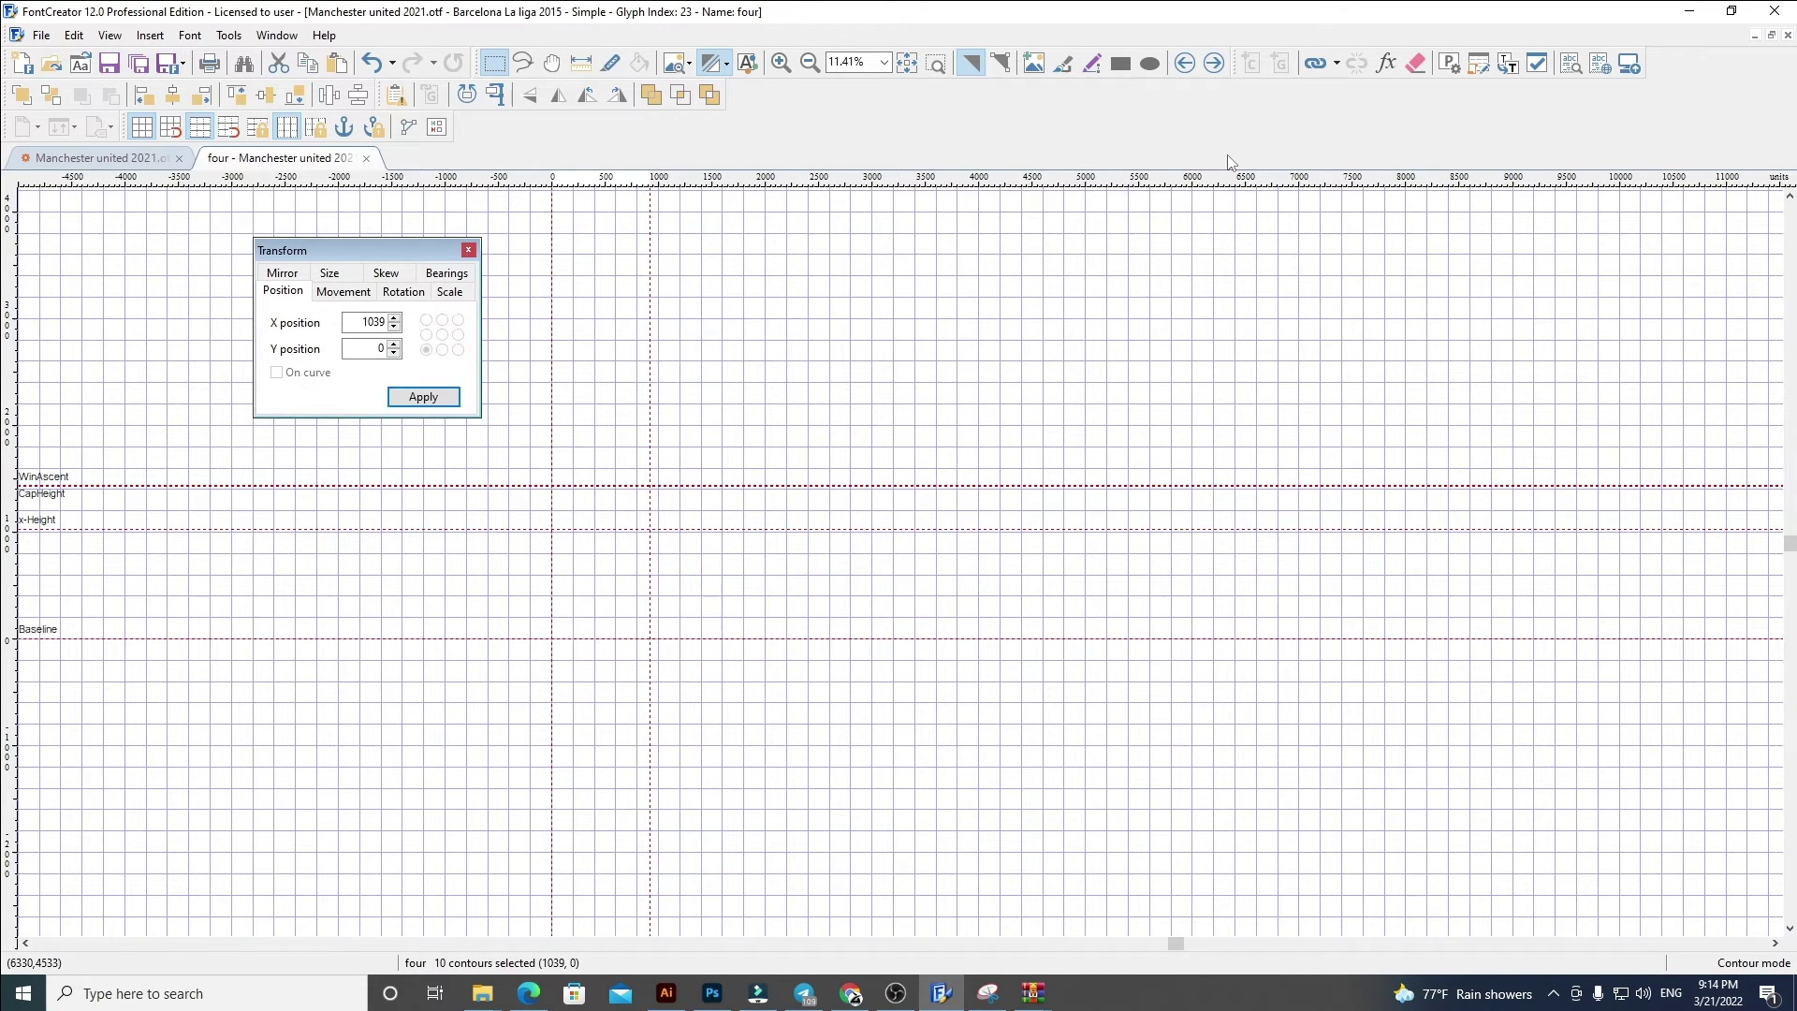
key(ctrl+v)
text(6)
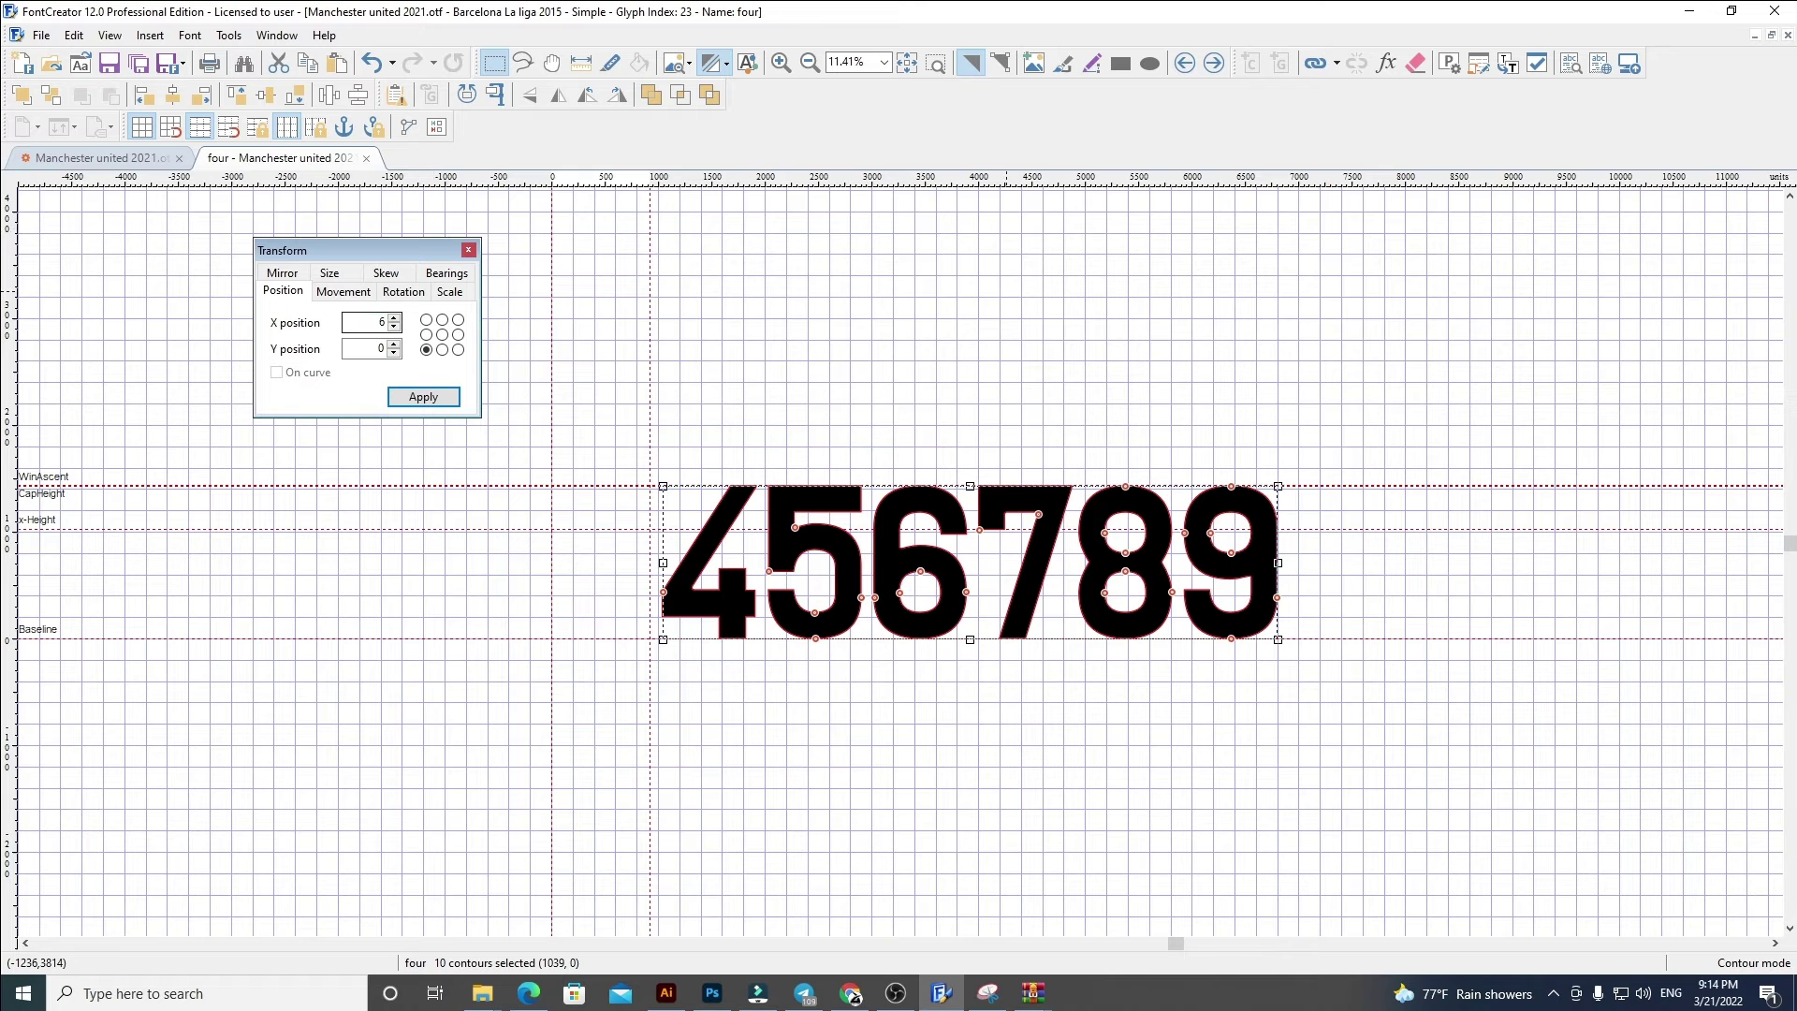
text(0)
key(Return)
Step: Widen glyph four's advance width to just past the digit and cut the digits 5 to 9
click(750, 365)
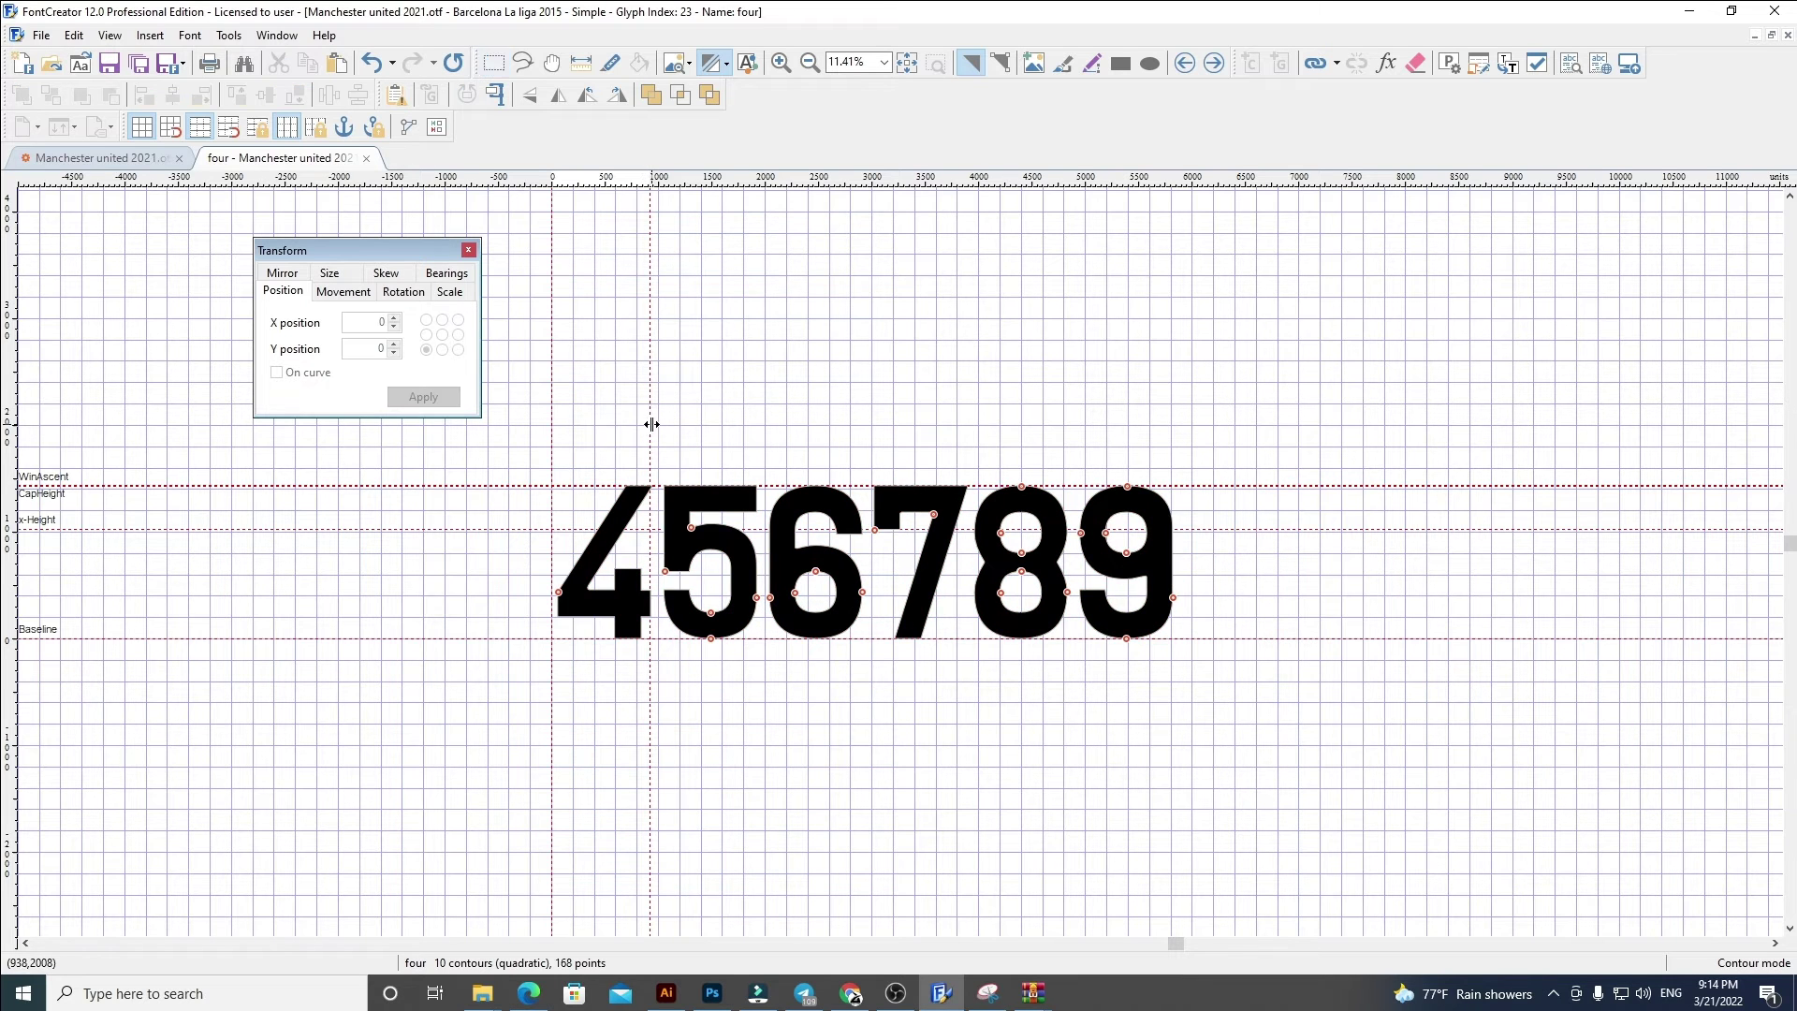
drag(655, 444, 1386, 720)
key(ctrl+x)
Step: Replace glyph five's existing outline with the pasted digits 5 to 9 at X position 60
click(1214, 63)
key(ctrl+a)
key(Delete)
key(ctrl+v)
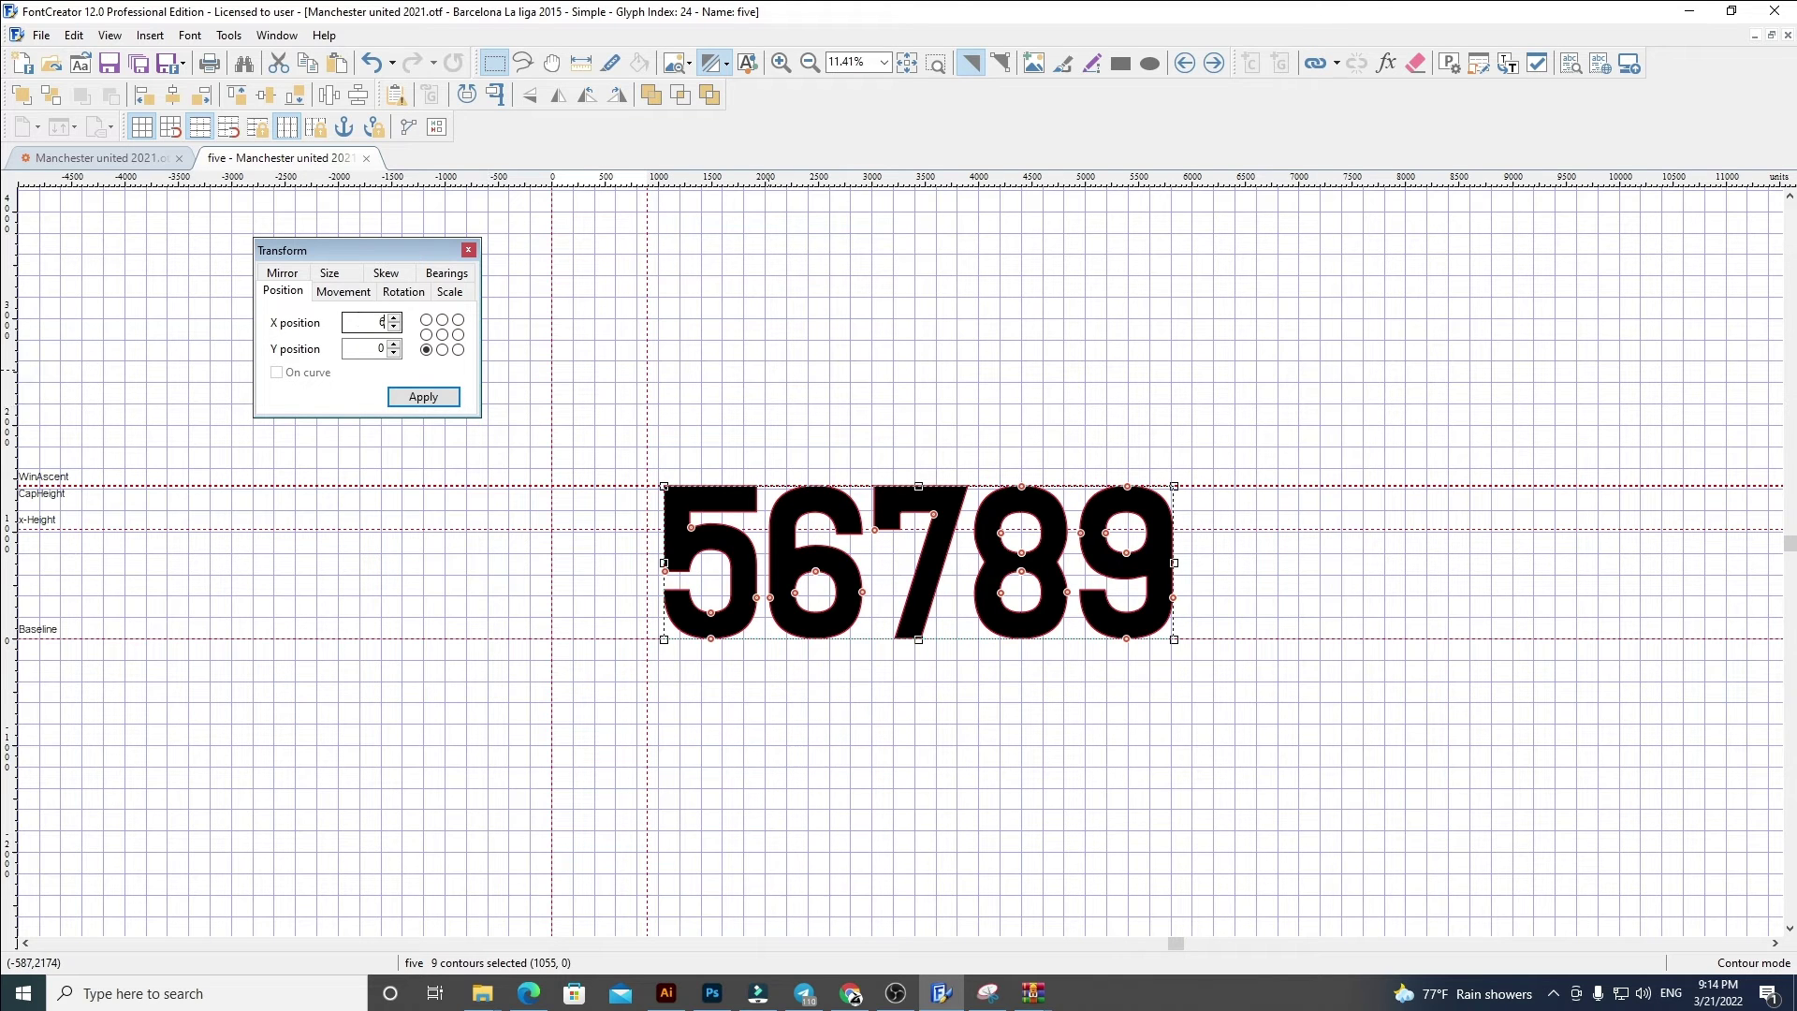
key(Return)
Step: Widen glyph five's advance width to just past the digit and cut the digits 6 to 9
click(773, 376)
drag(649, 430, 1246, 749)
key(Delete)
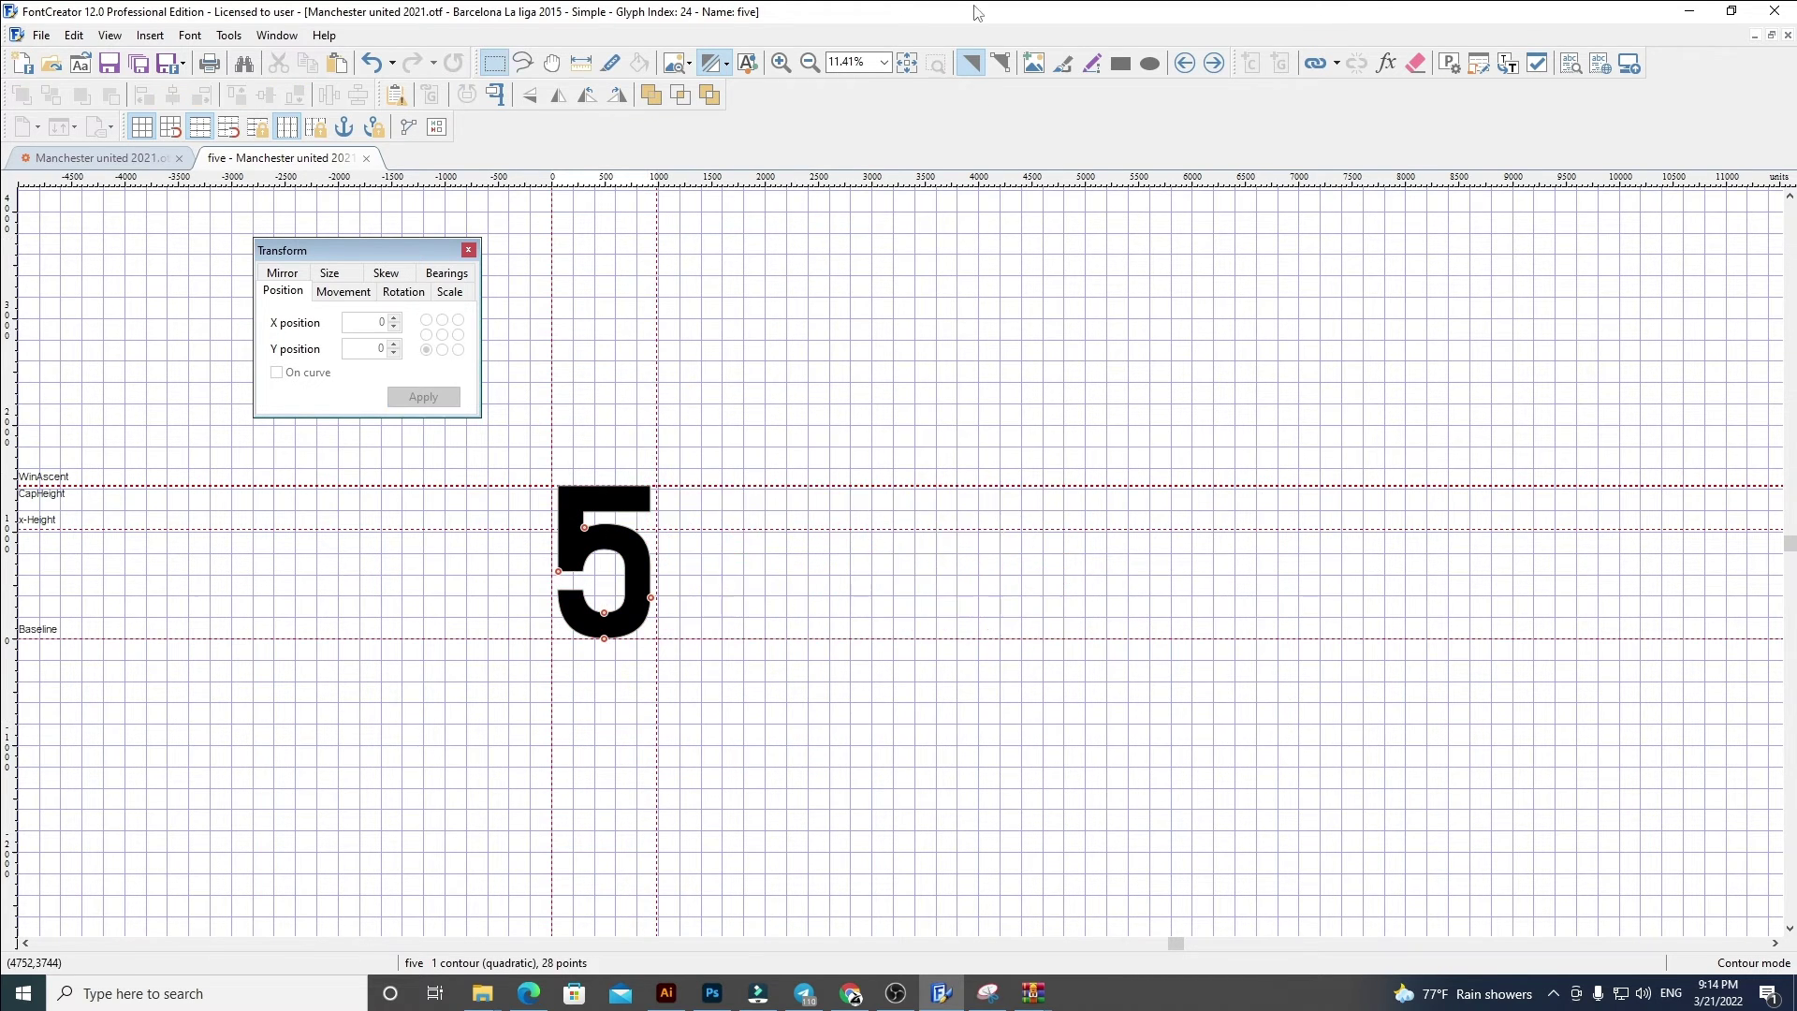
Step: Replace glyph six's existing outline with the pasted digits 6 to 9 at X position 60
click(1213, 62)
key(ctrl+a)
key(Delete)
key(ctrl+v)
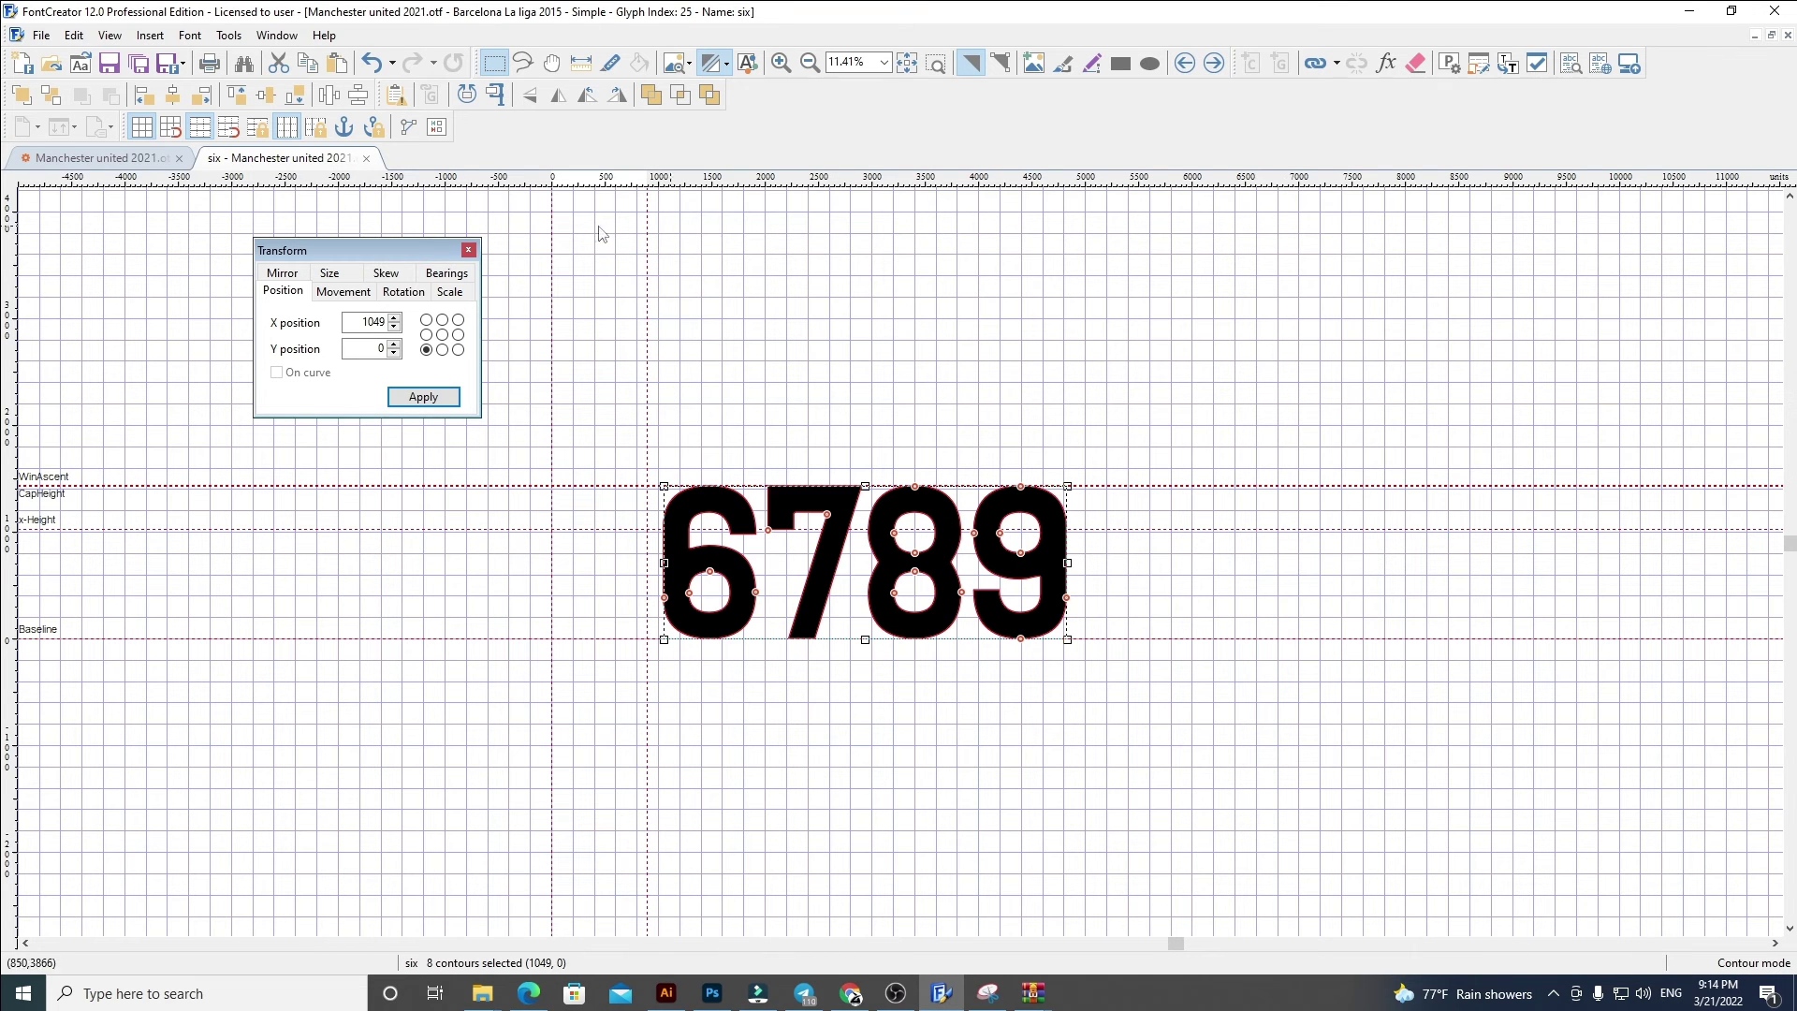
key(Return)
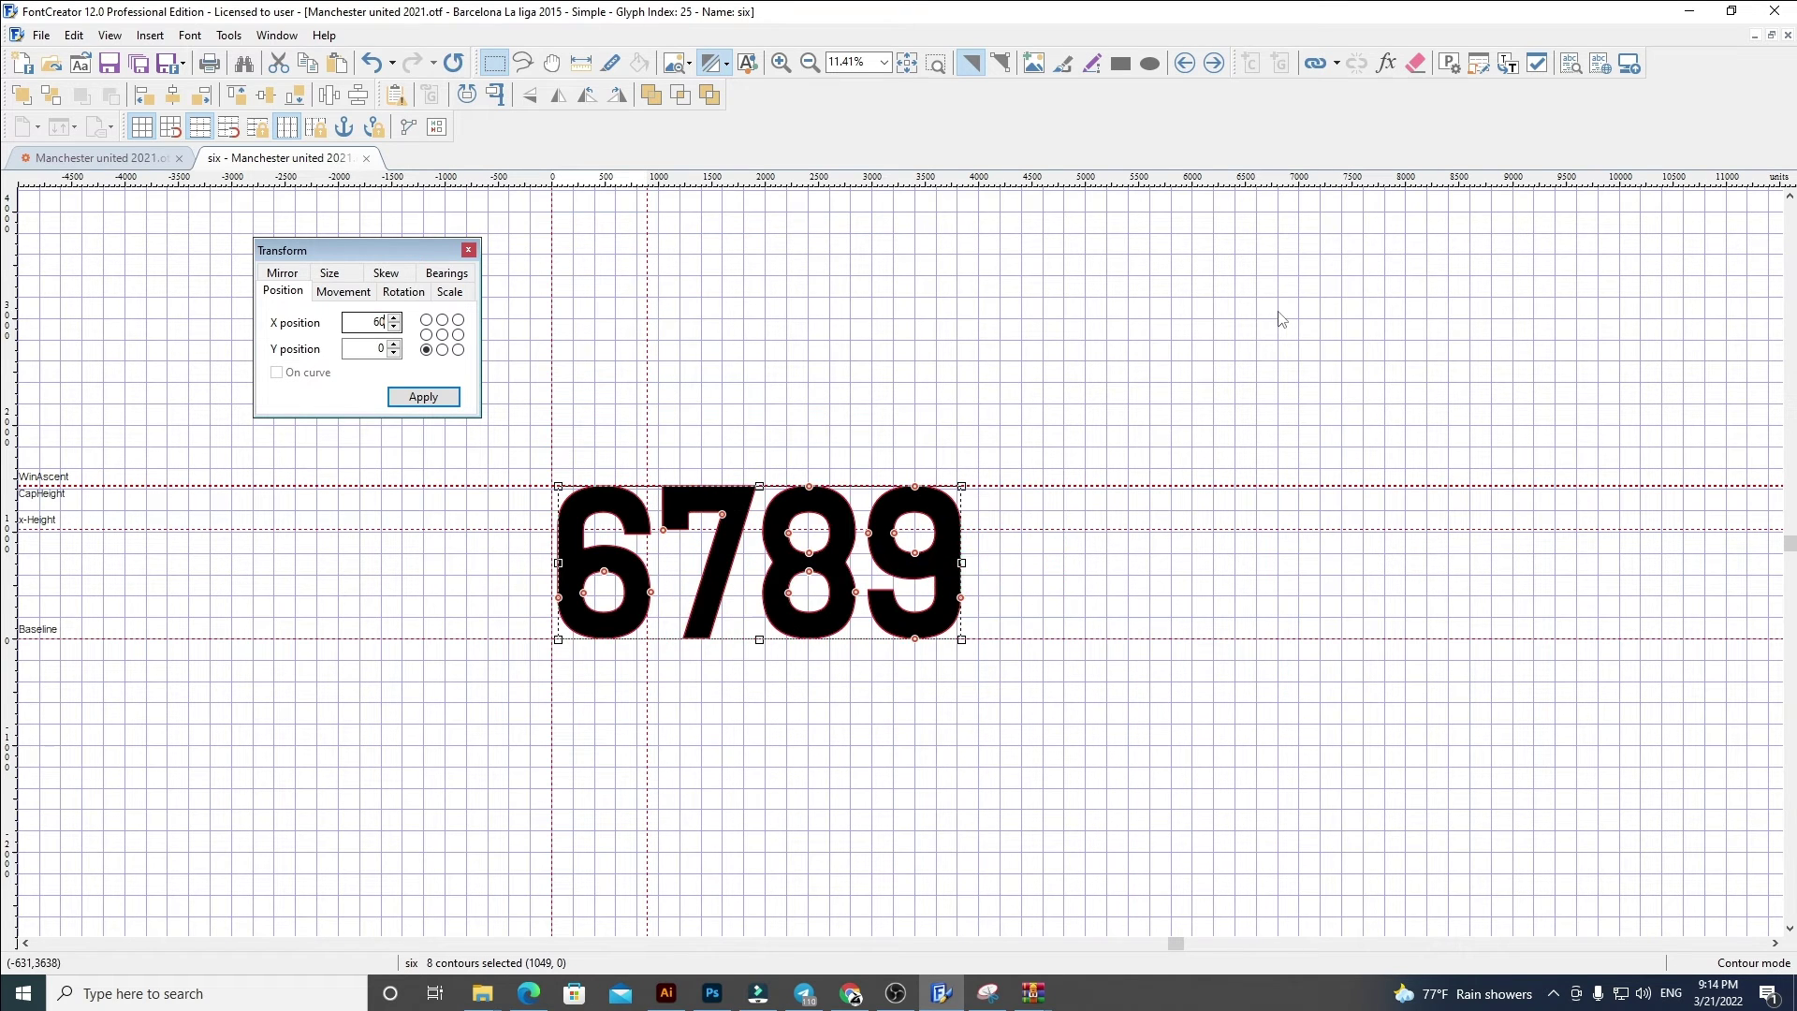
Step: Widen glyph six's advance width to just past the digit and cut the digits 7 to 9
click(552, 408)
drag(647, 402, 1133, 728)
key(ctrl+x)
Step: Replace glyph seven's existing outline with the pasted digits 7 to 9 at X position 60
click(1220, 63)
key(ctrl+a)
key(Delete)
key(ctrl+v)
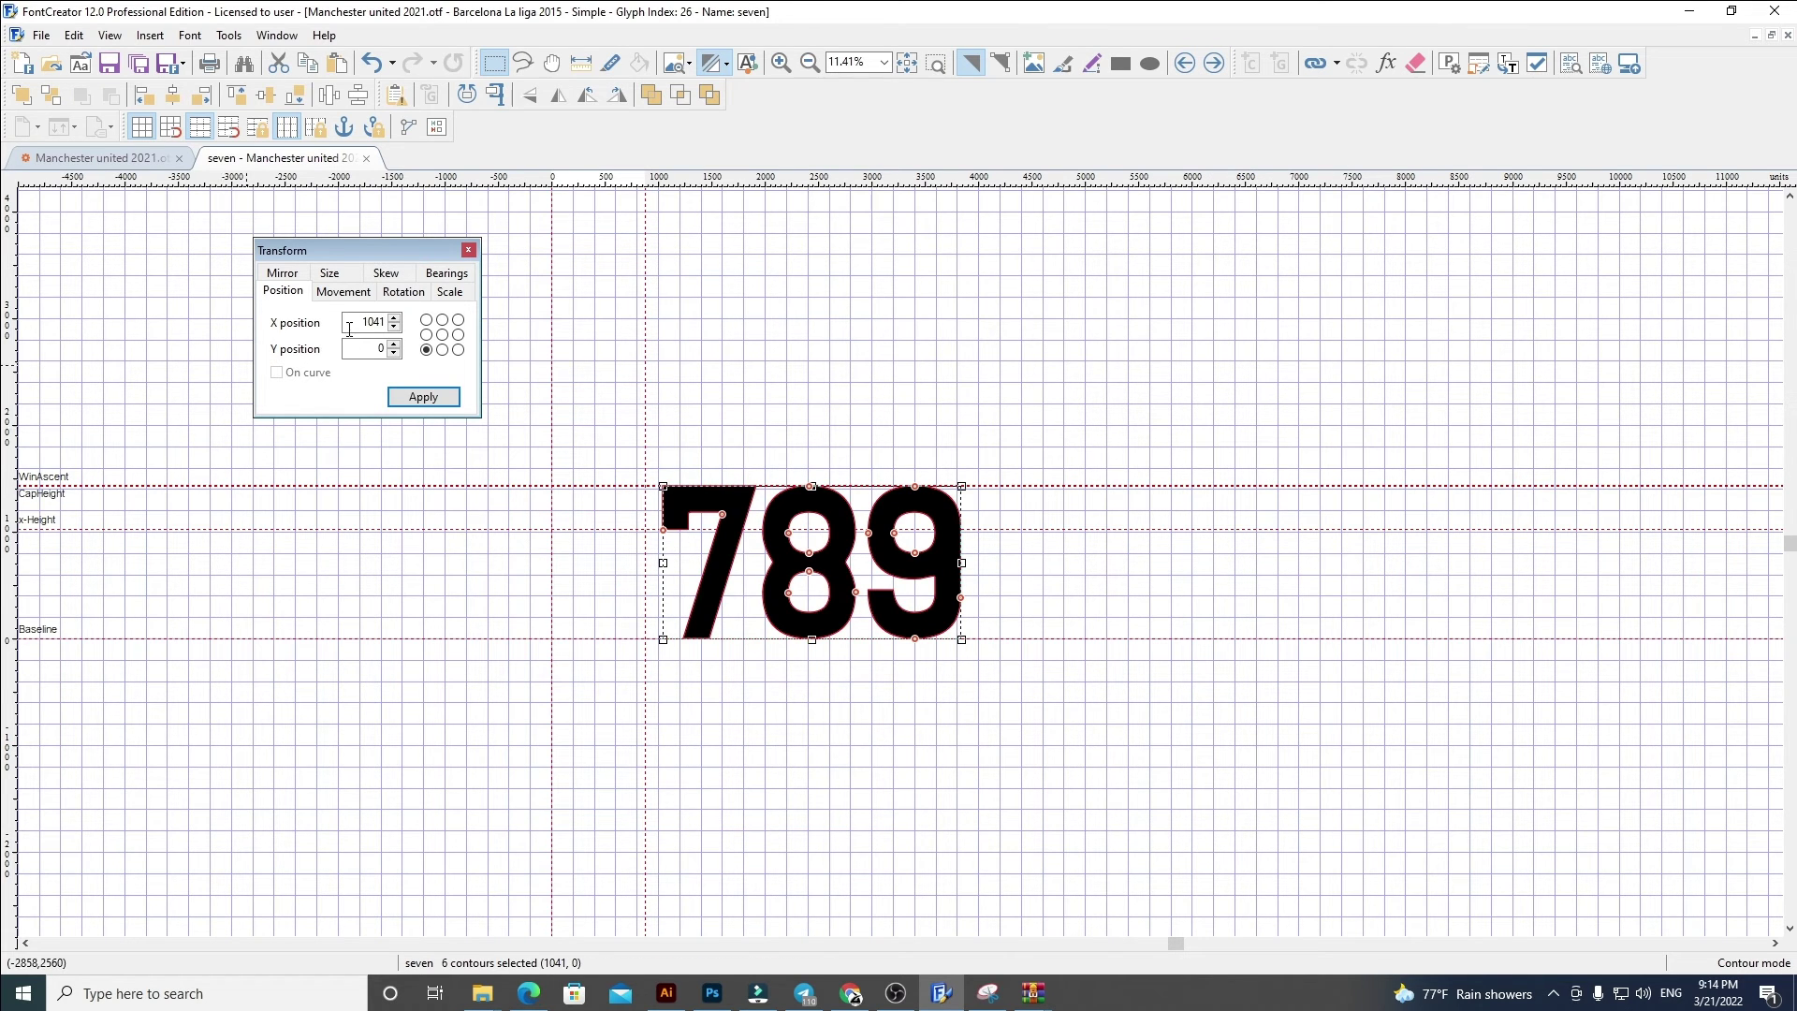
text(60)
key(Return)
Step: Widen glyph seven's advance width to just past the digit and cut the digits 8 and 9
click(705, 402)
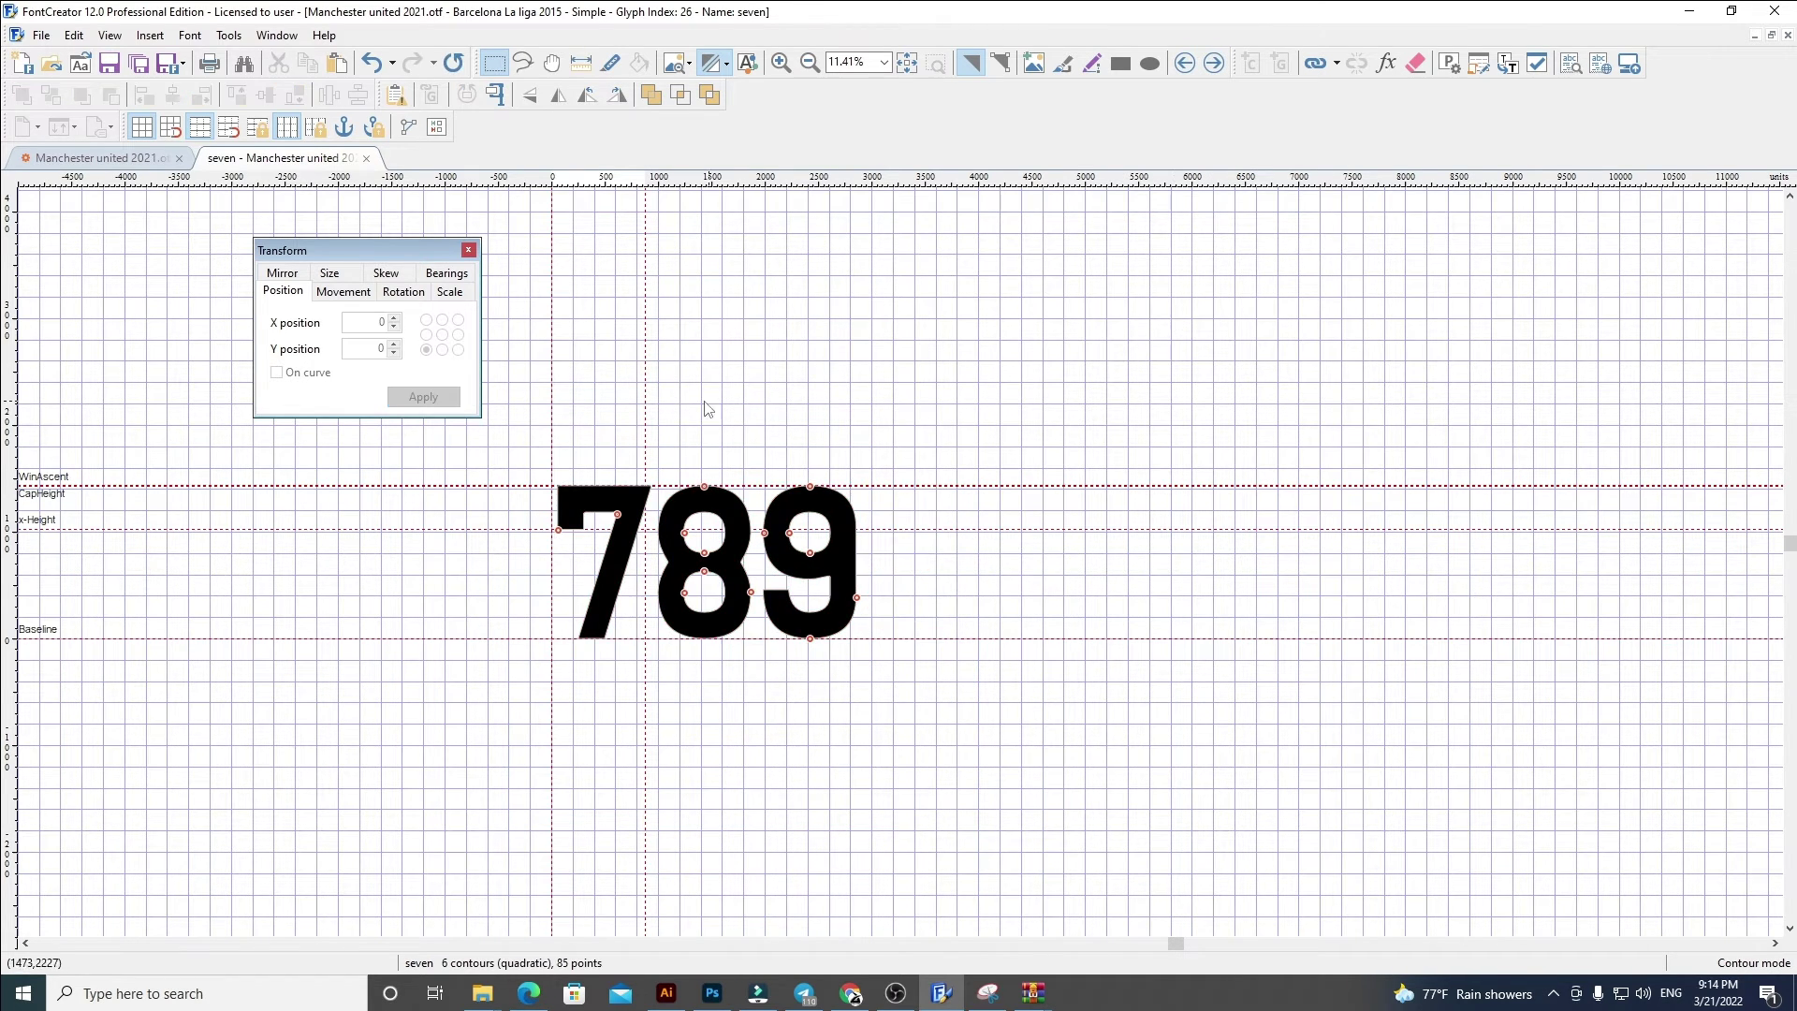
drag(646, 413, 1129, 777)
key(ctrl+x)
Step: Replace glyph eight's existing outline with the pasted digits 8 and 9 at X position 60
click(1213, 62)
key(ctrl+a)
key(Delete)
key(ctrl+v)
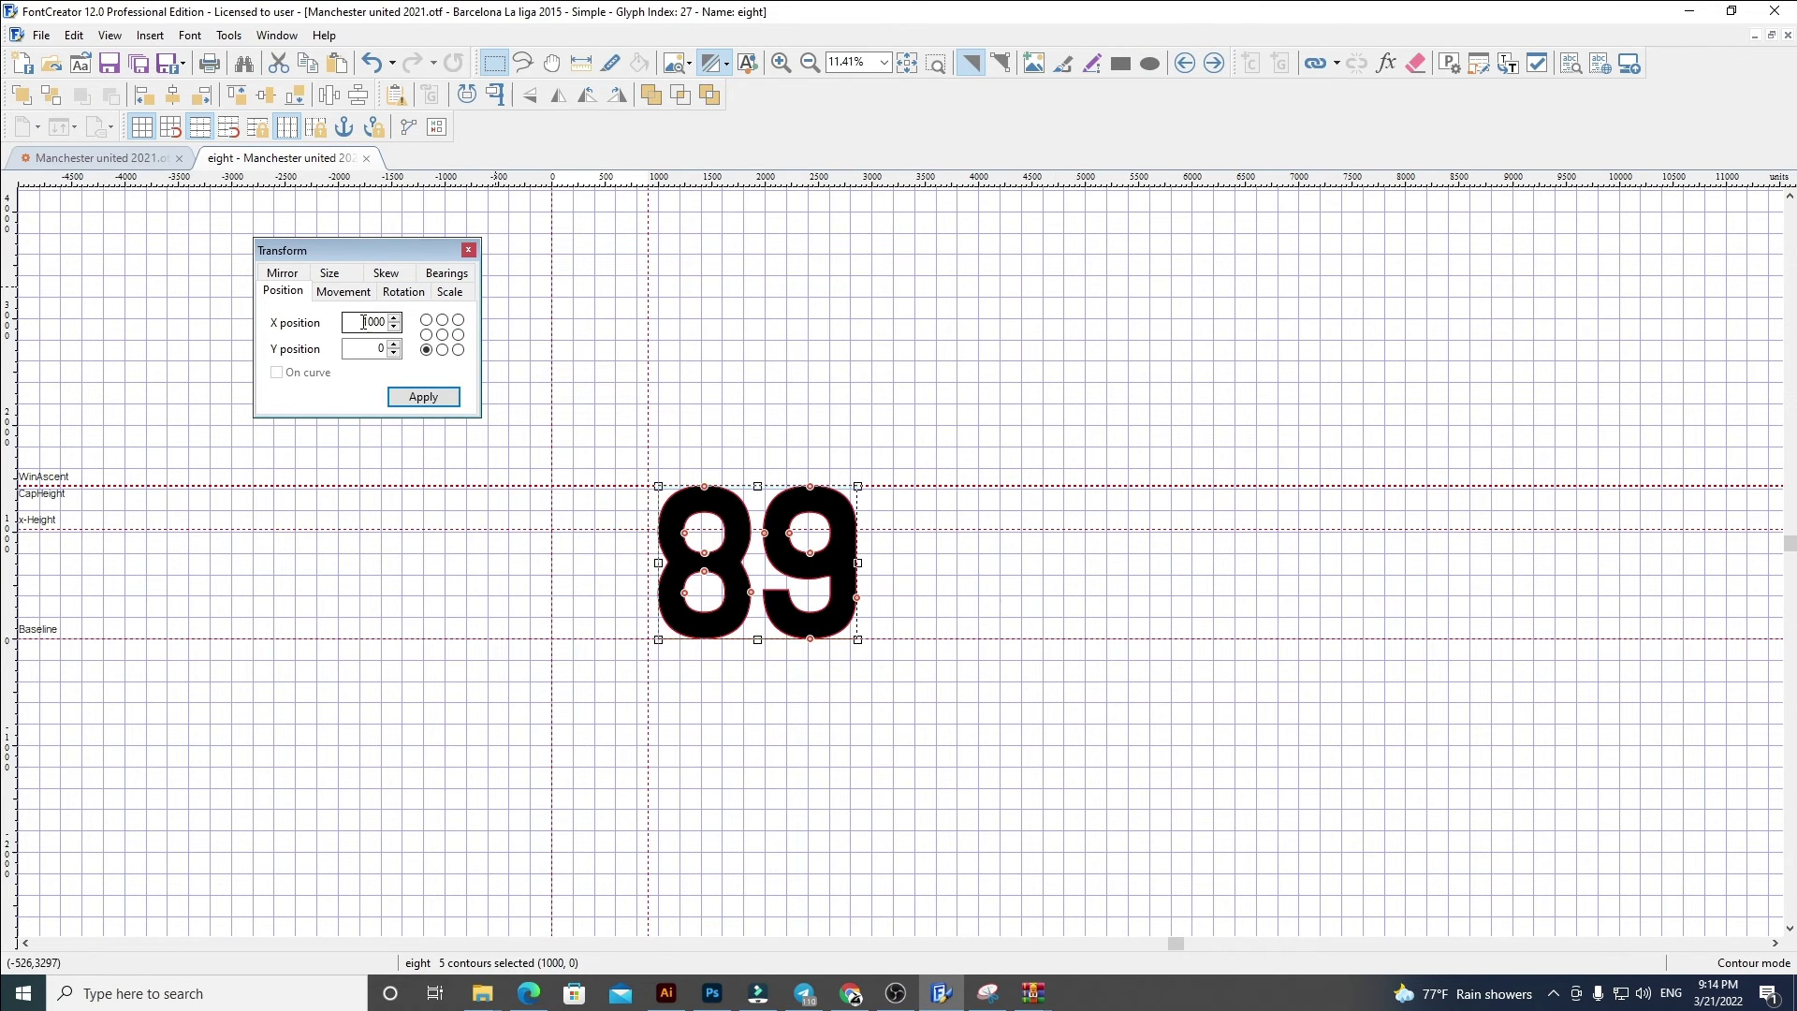
key(Return)
Step: Widen glyph eight's advance width to just past the digit and cut the digit 9
click(639, 446)
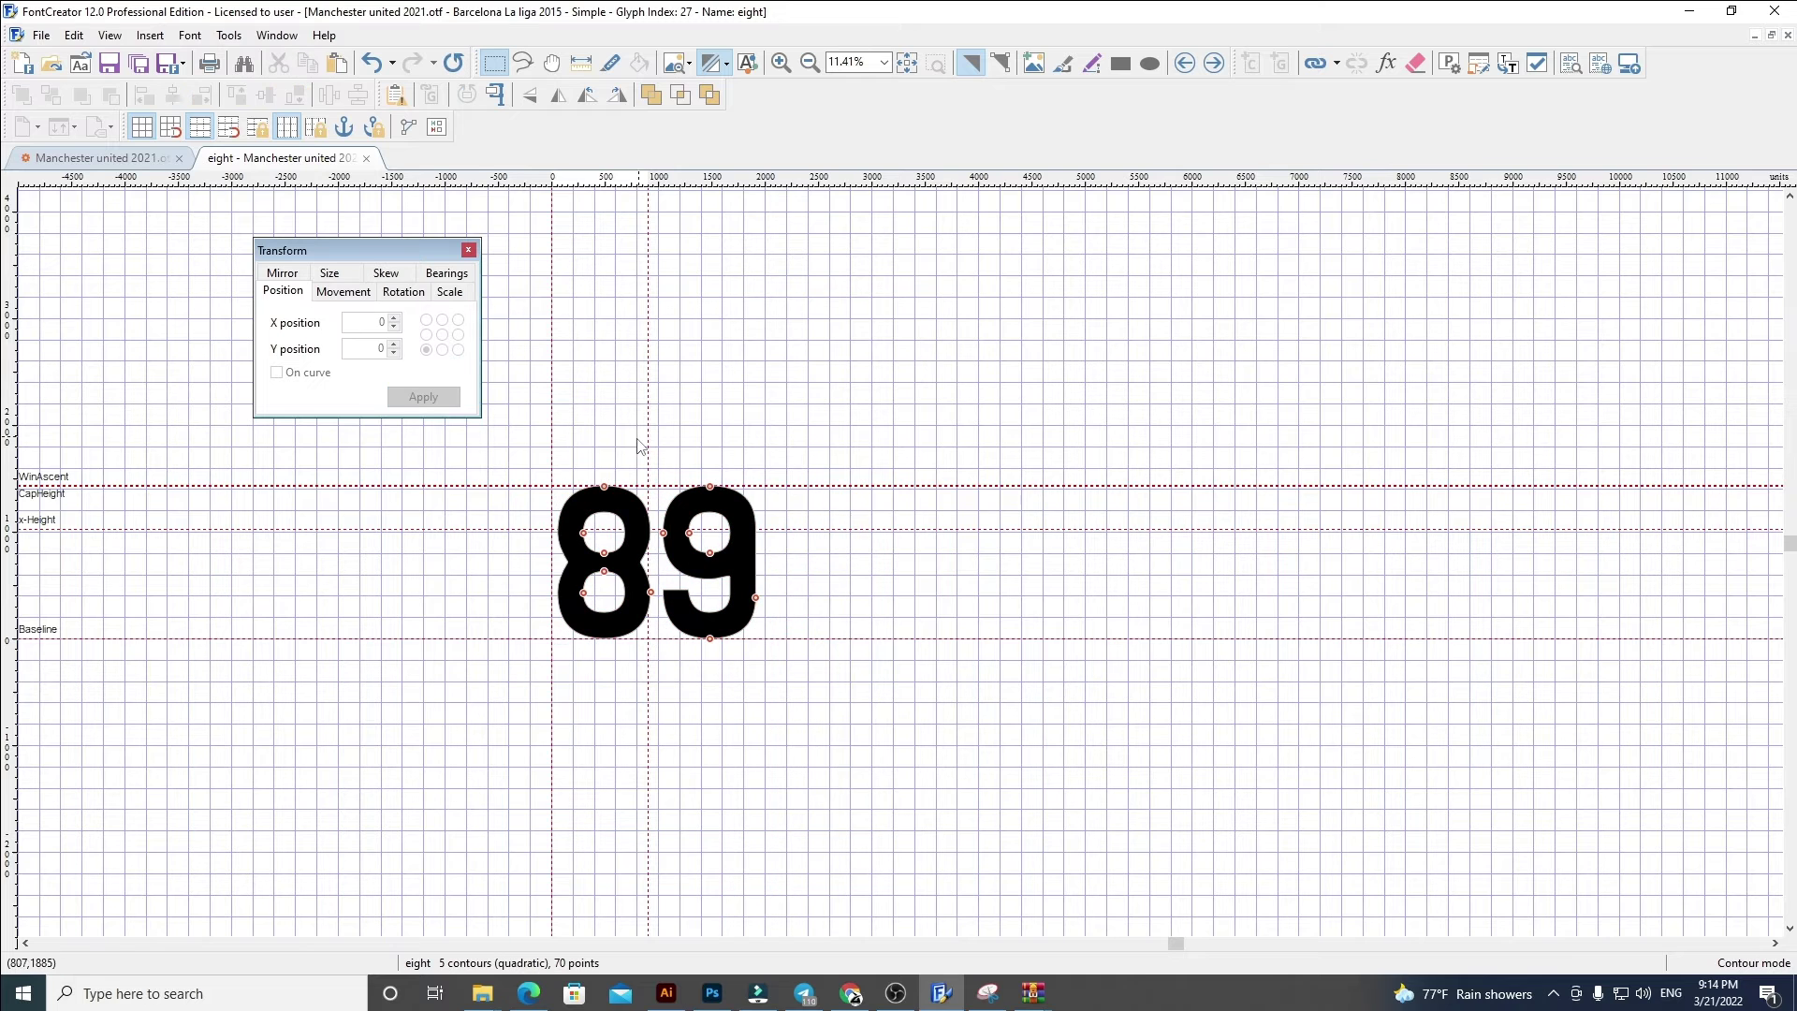
drag(658, 441, 595, 410)
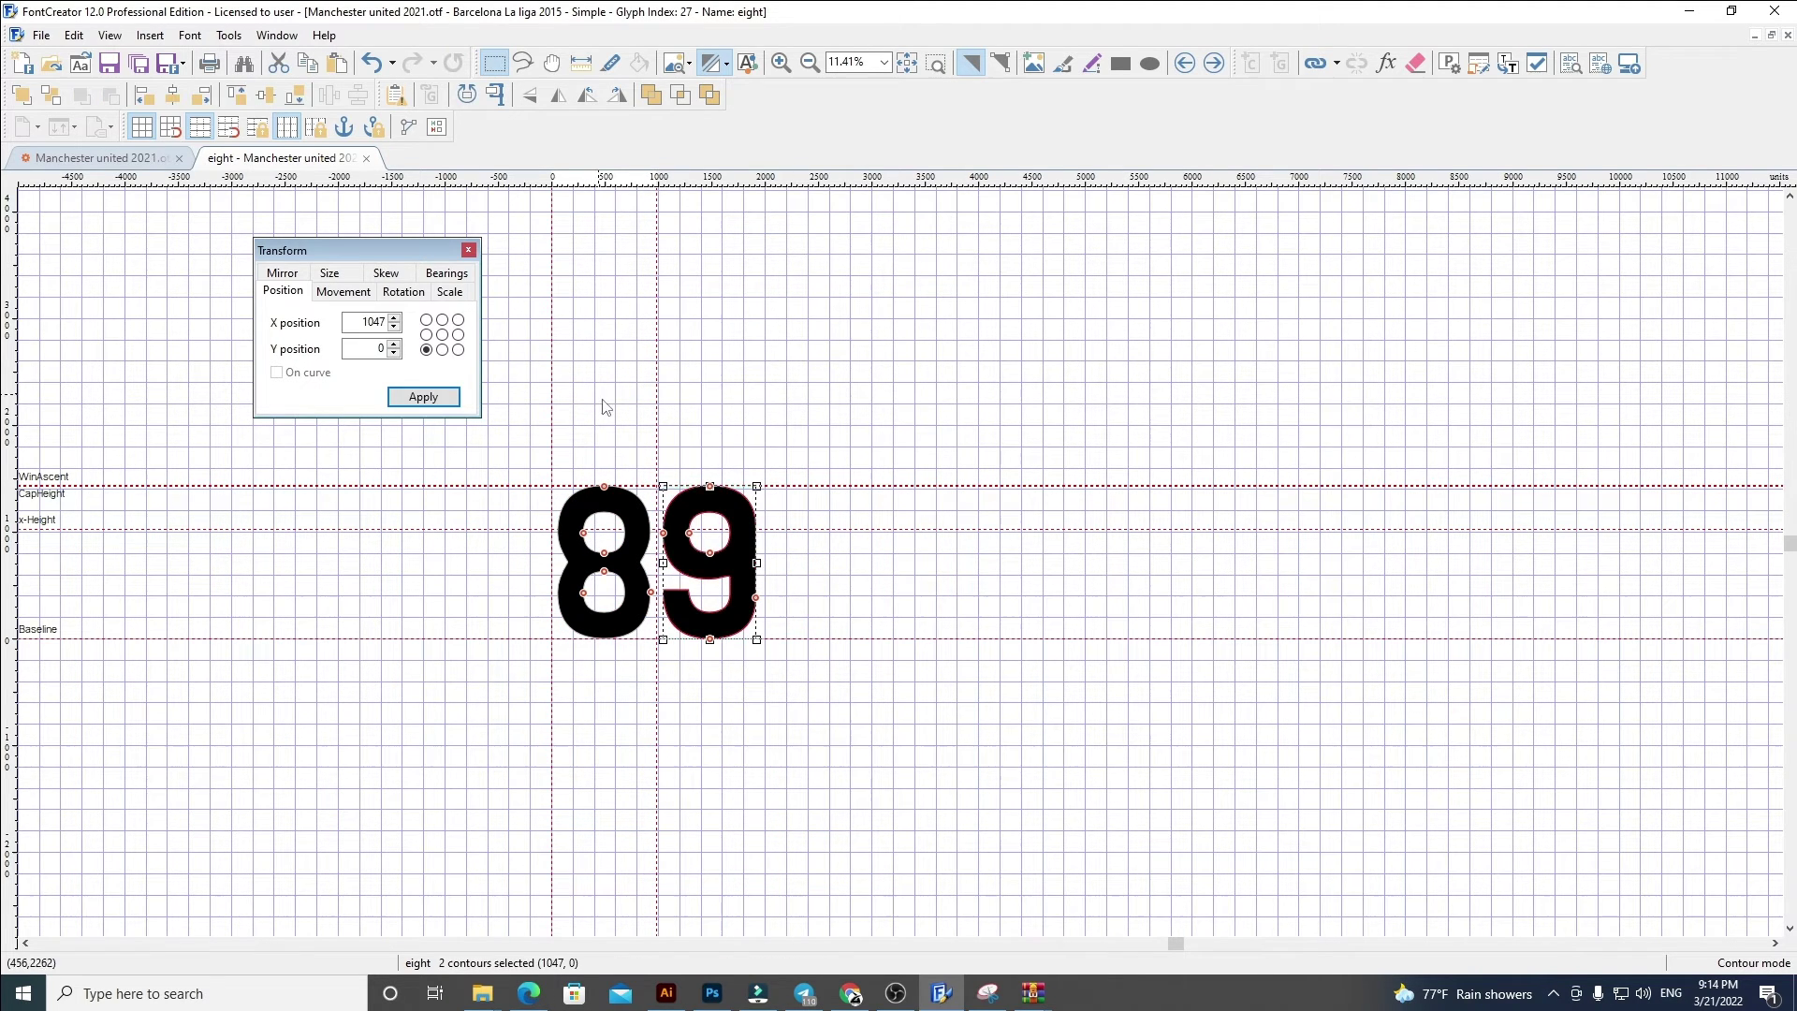
key(Delete)
Step: Replace glyph nine's existing outline with the pasted digit 9 at X position 60
click(1216, 64)
key(ctrl+a)
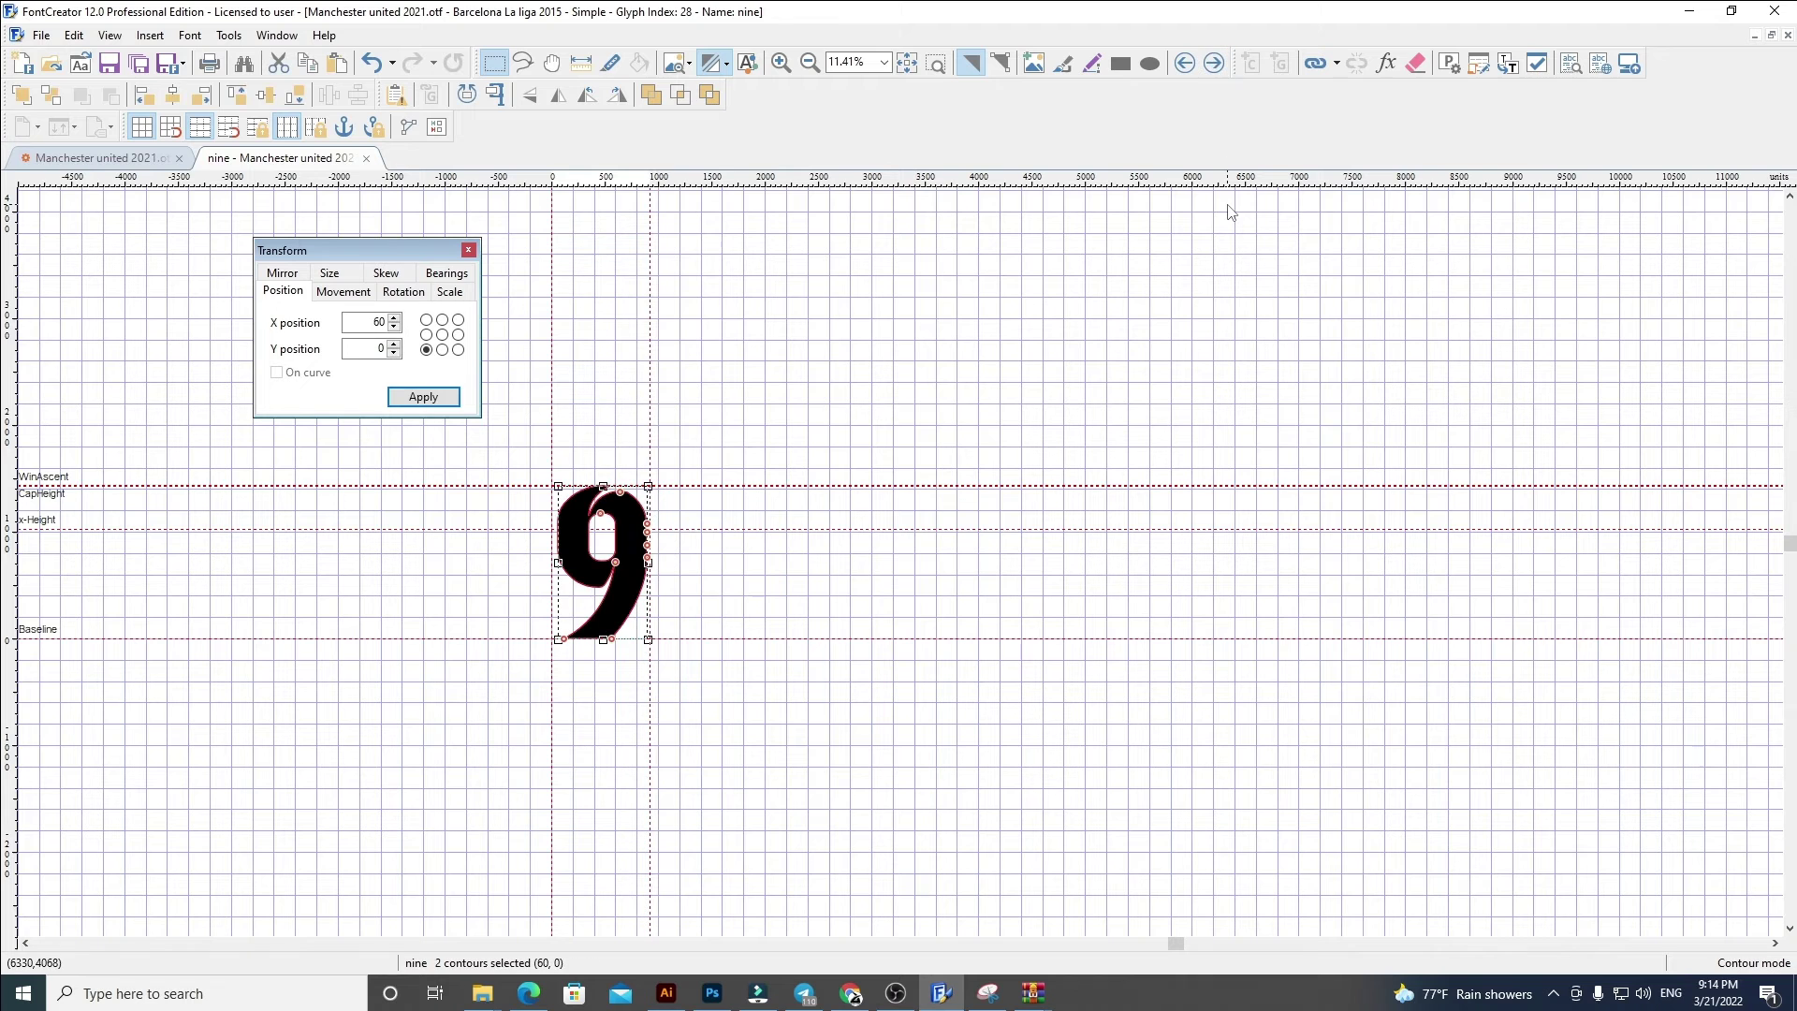
key(Delete)
key(ctrl+v)
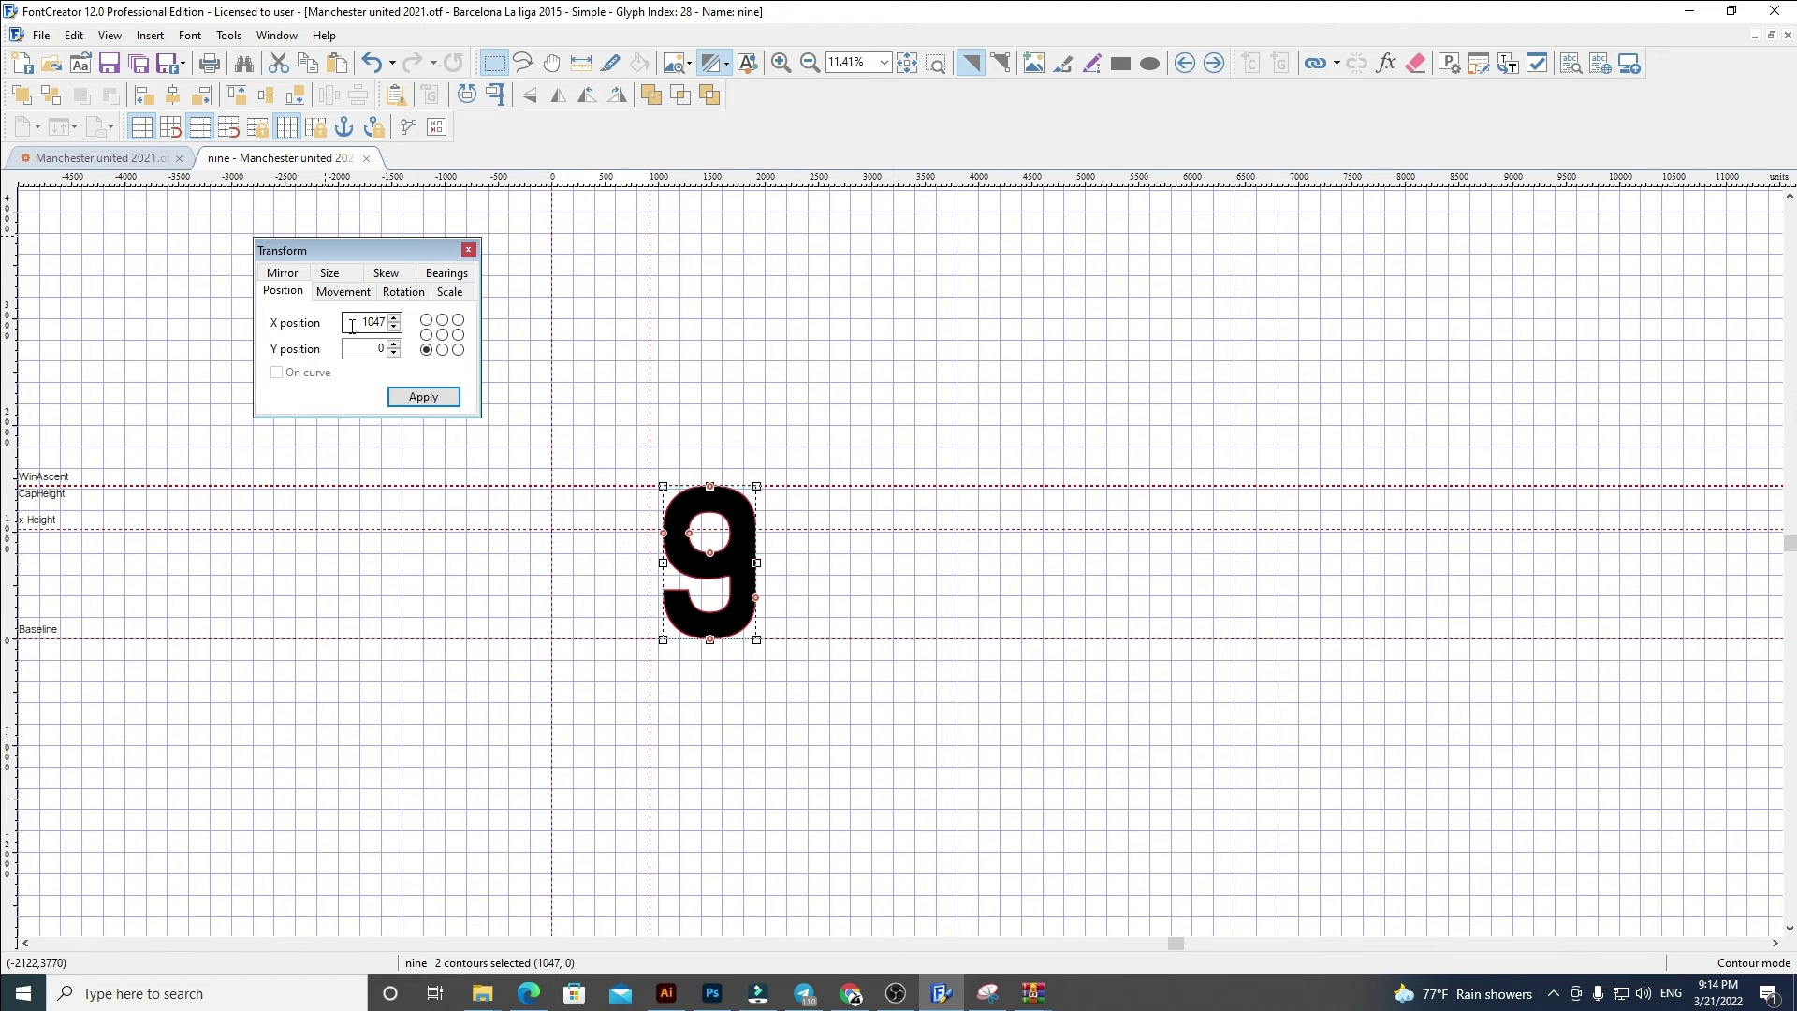
key(Return)
Step: Widen glyph nine's advance width to just past the digit and close the glyph
click(1159, 284)
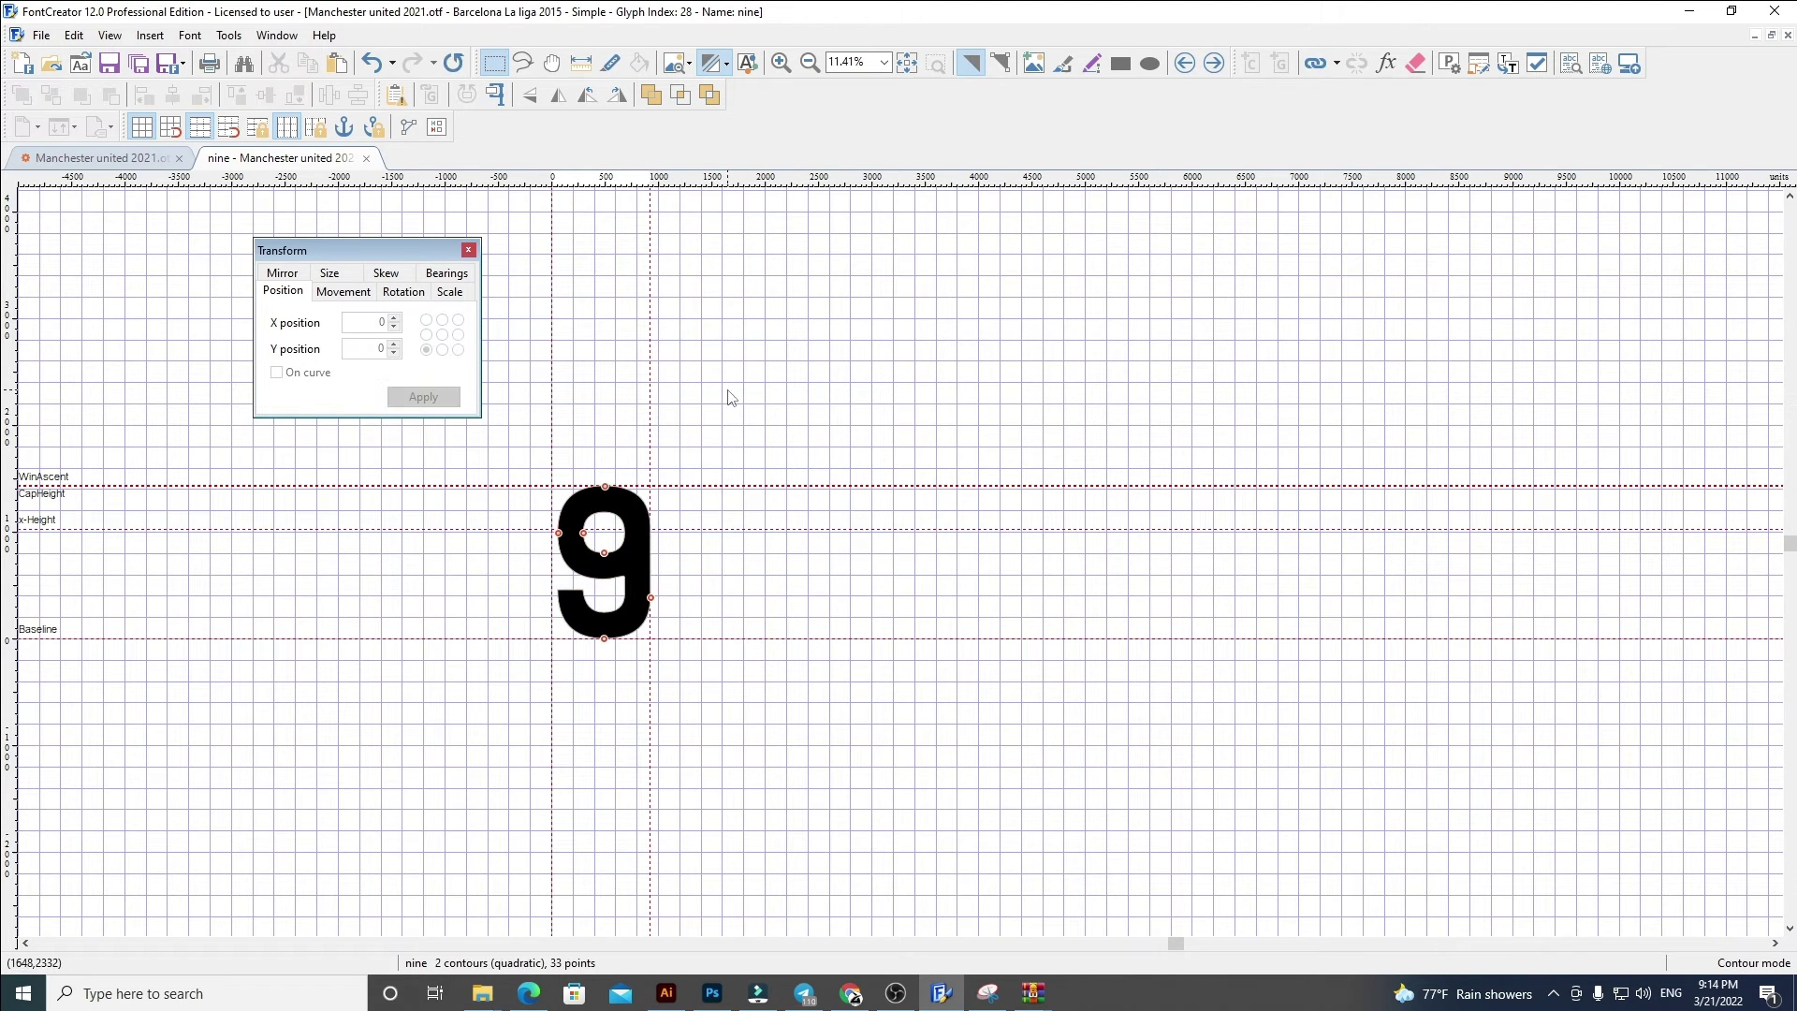
drag(650, 409, 656, 409)
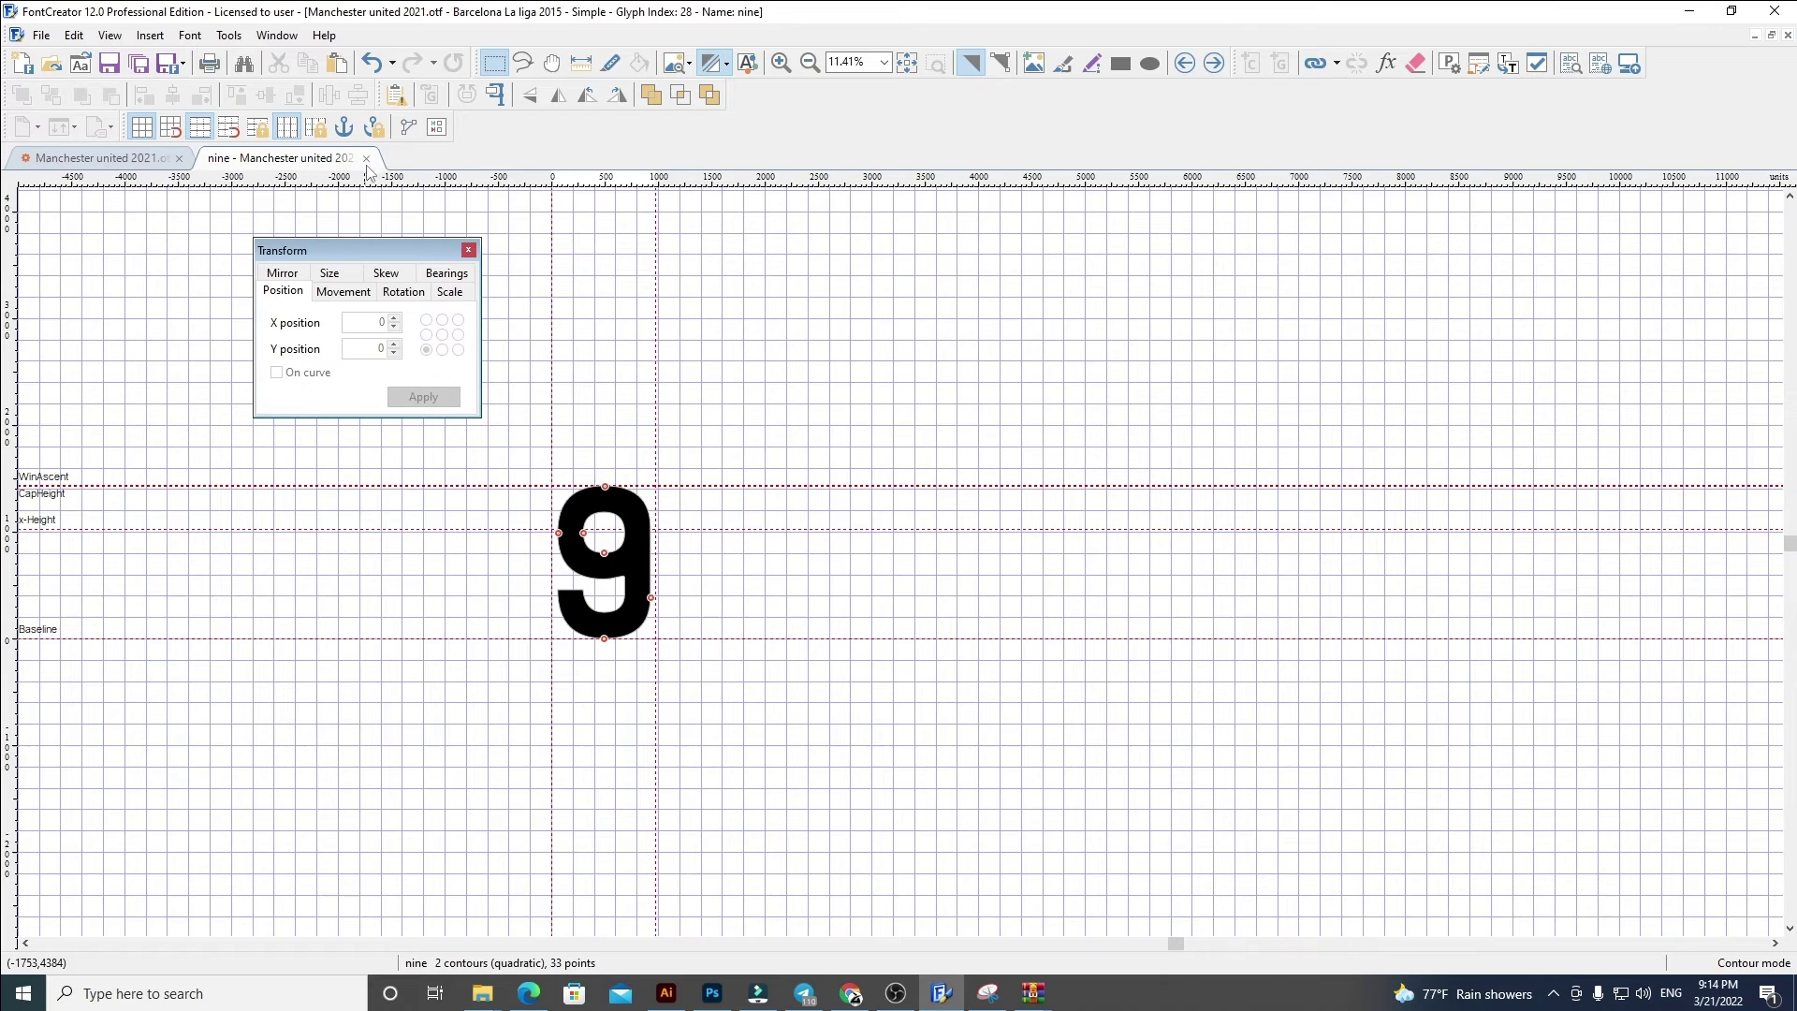
click(366, 158)
Step: Open the period glyph for editing and delete its existing outline
double_click(1535, 243)
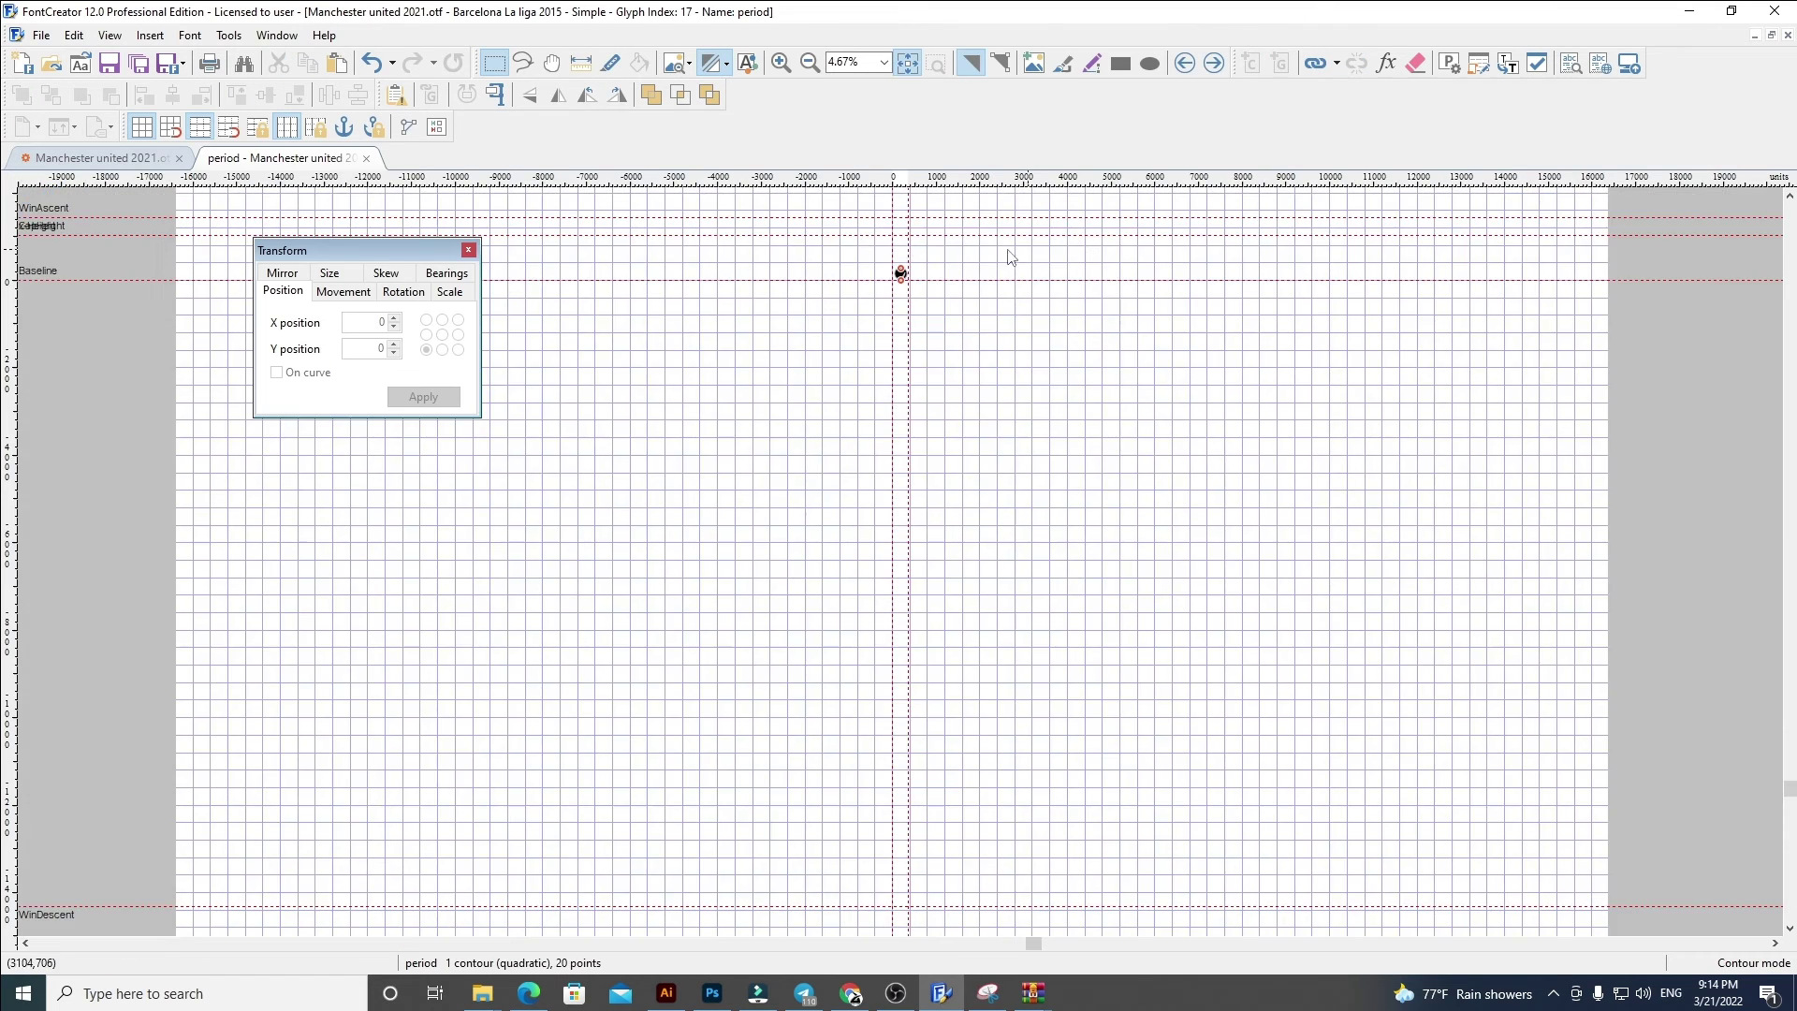
scroll(887, 323, up, 4)
click(966, 311)
key(Delete)
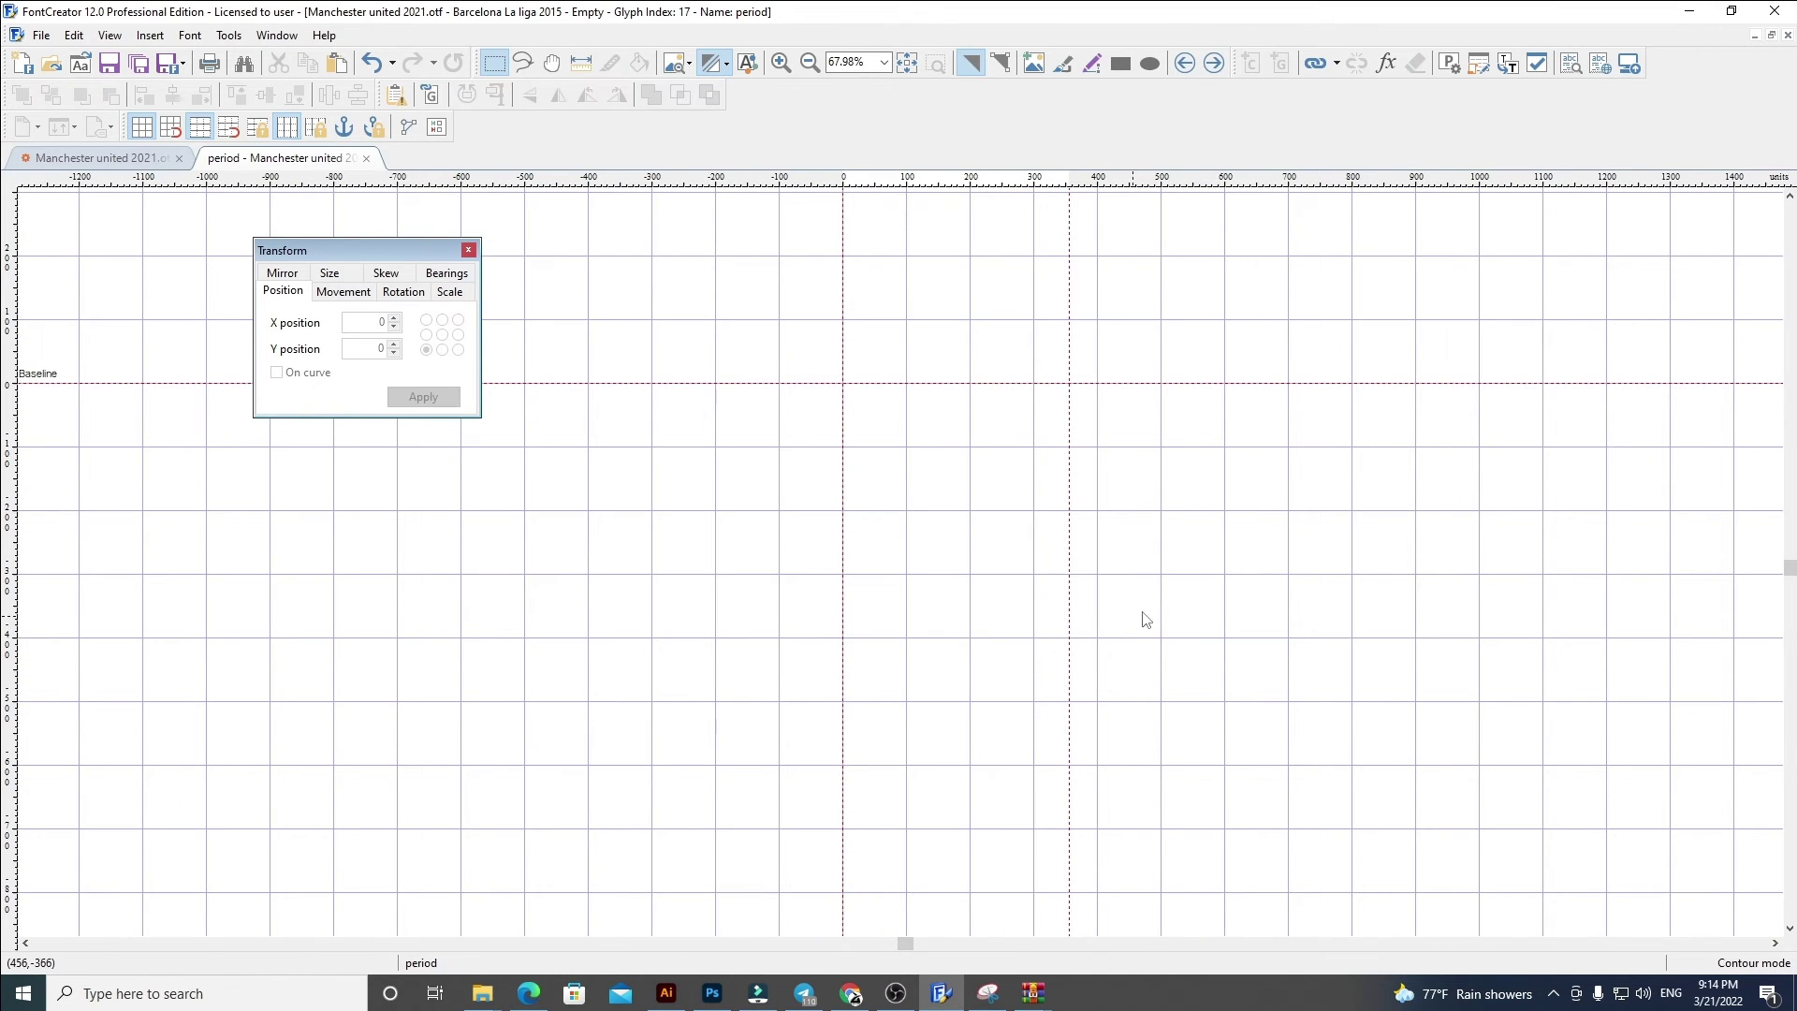
Step: Draw a circle about 150 units in diameter just above the baseline in the period glyph
drag(1186, 12, 1177, 281)
double_click(1098, 217)
click(1152, 63)
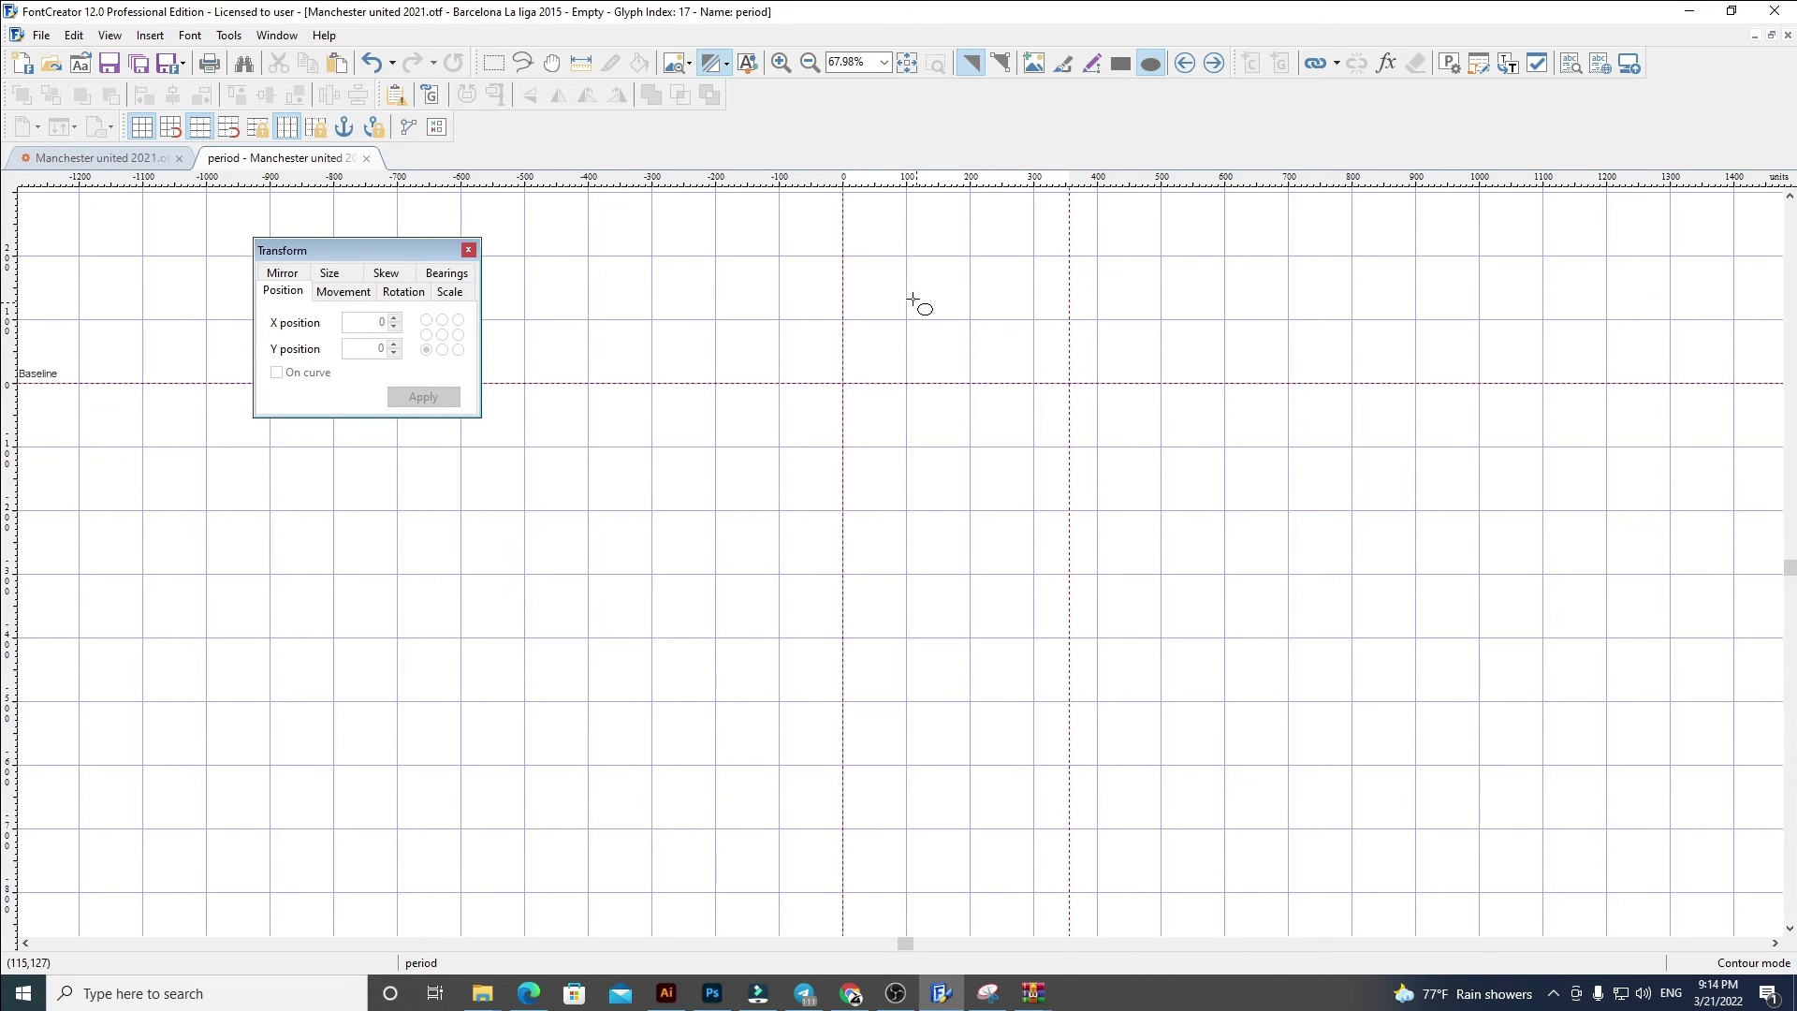
drag(880, 261, 977, 357)
Step: Set the period circle's X position to 60 and Y position to 0
double_click(385, 322)
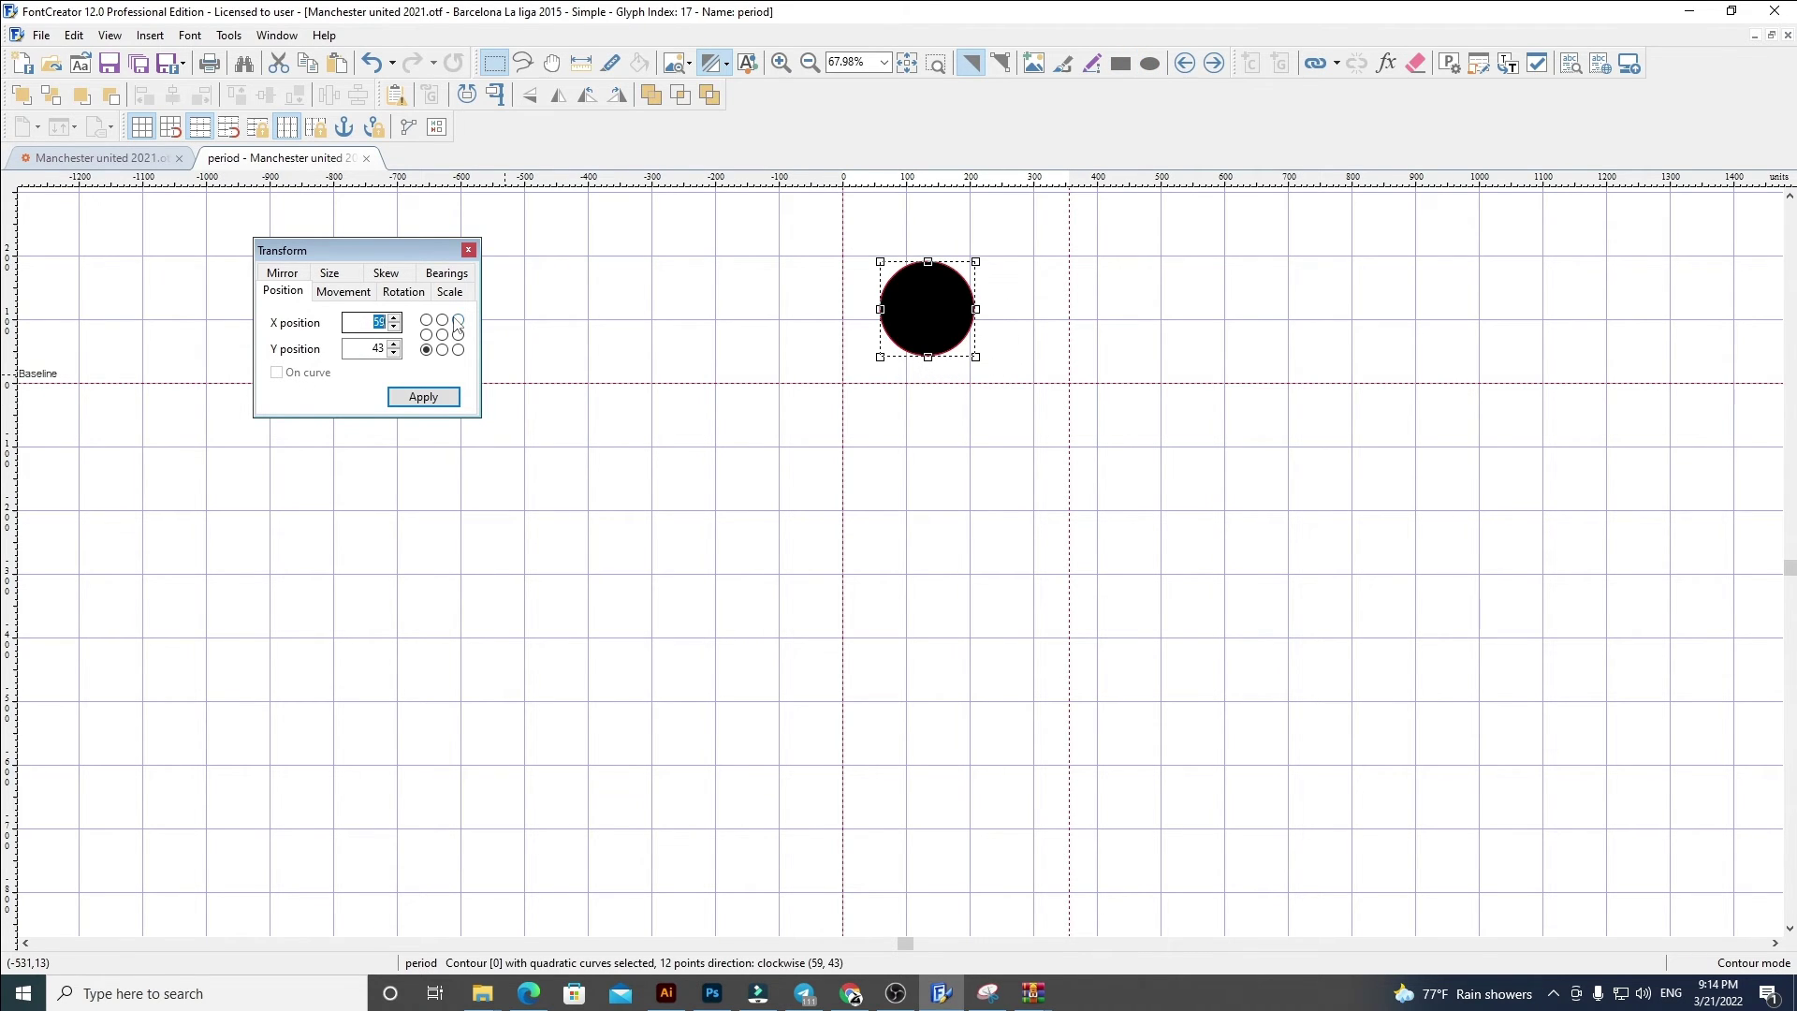
key(Return)
click(375, 348)
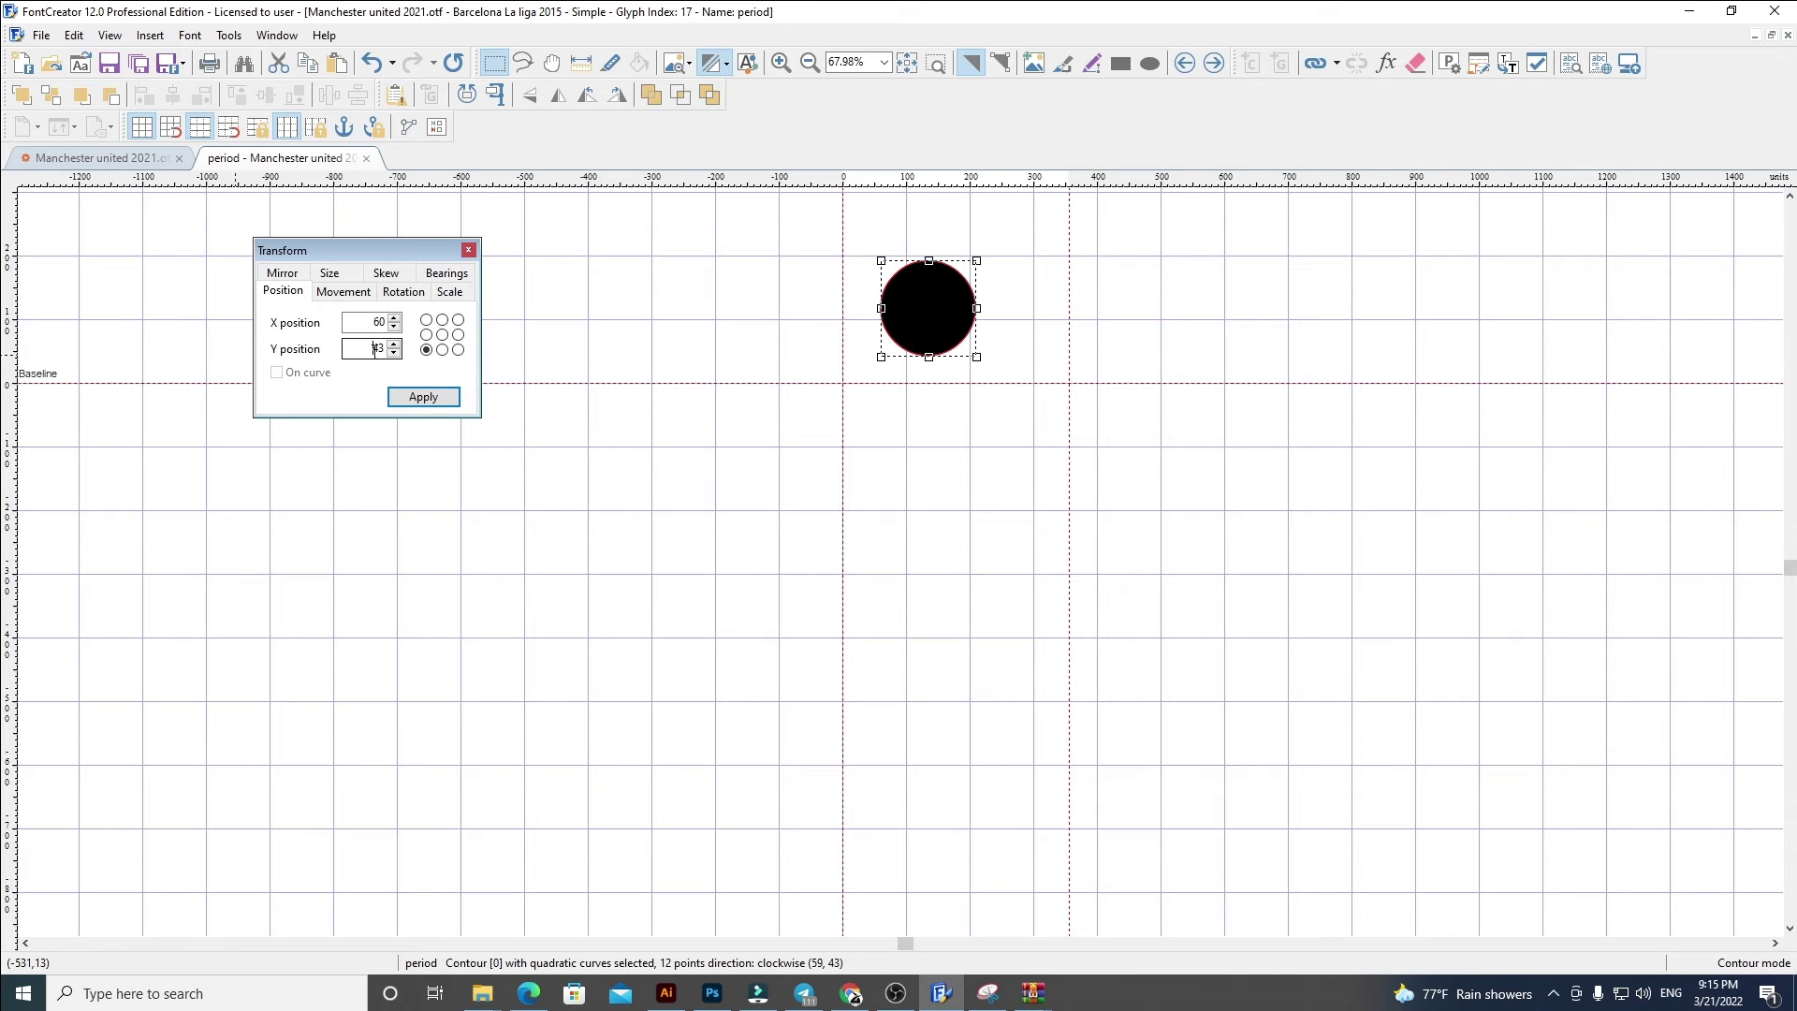
text(0)
key(Return)
Step: Narrow the period glyph's advance width to just past the circle and close the glyph
click(1128, 314)
drag(1068, 333, 990, 343)
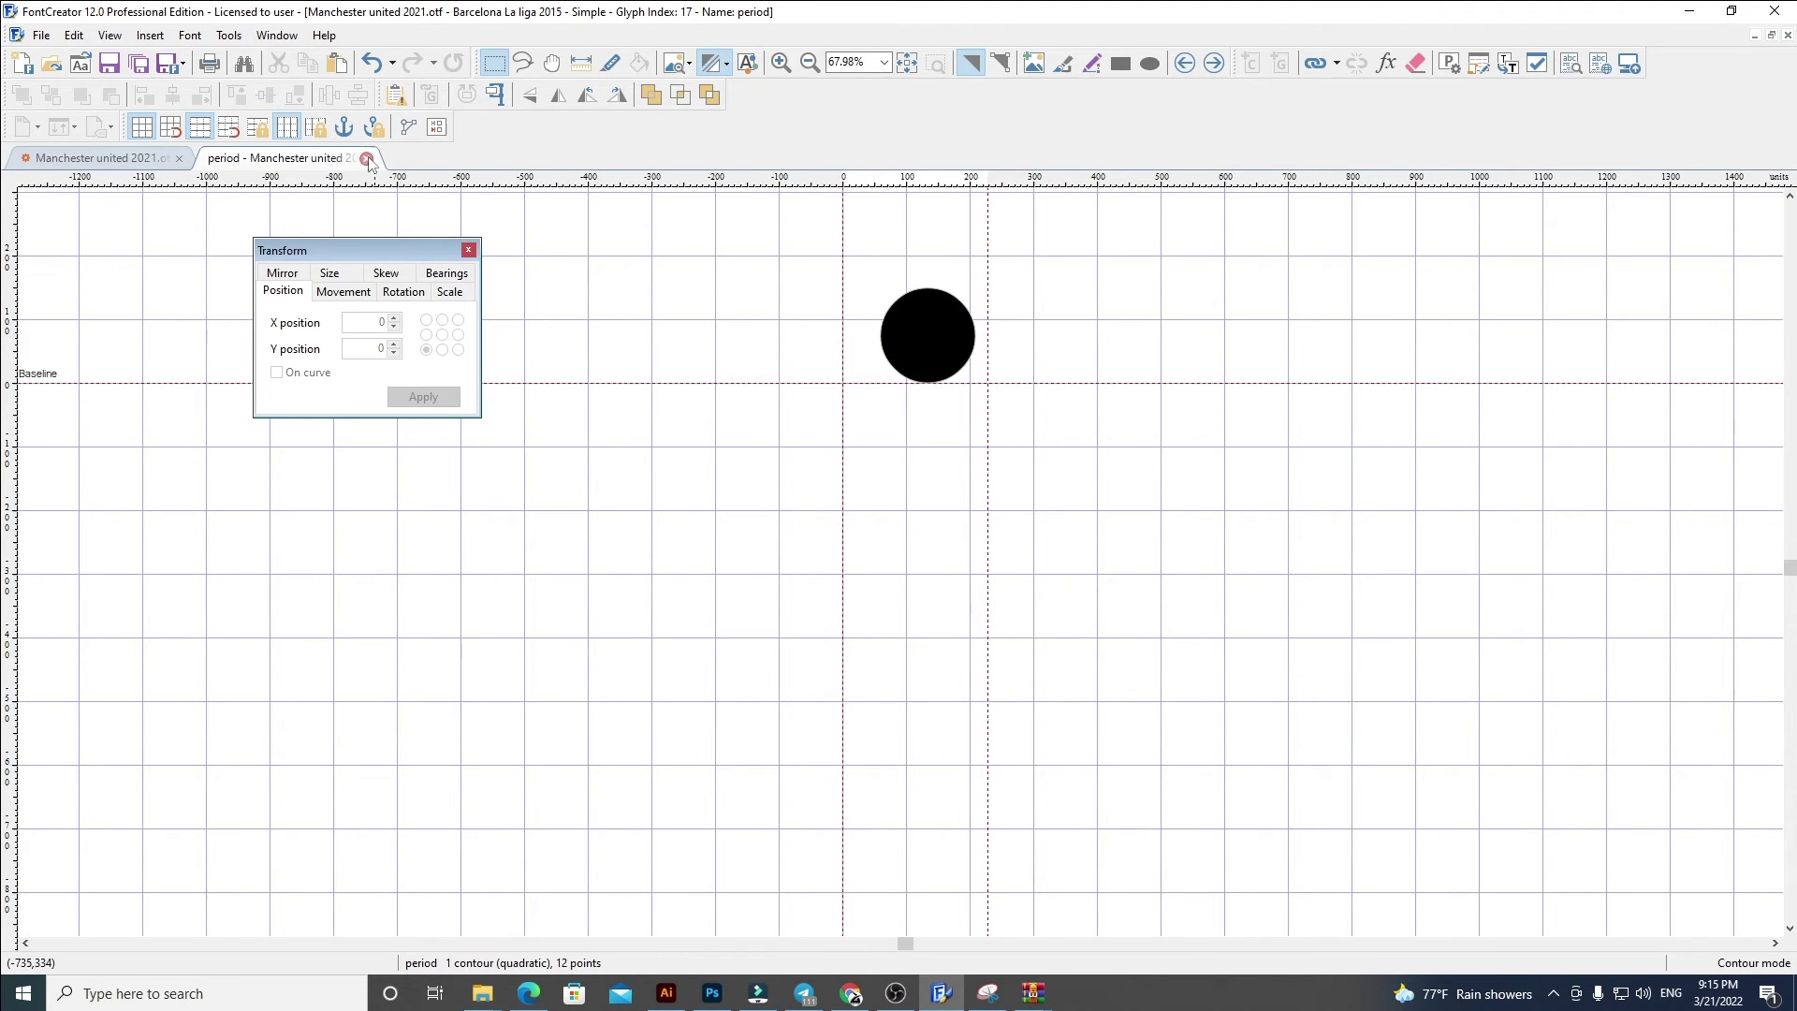
click(367, 159)
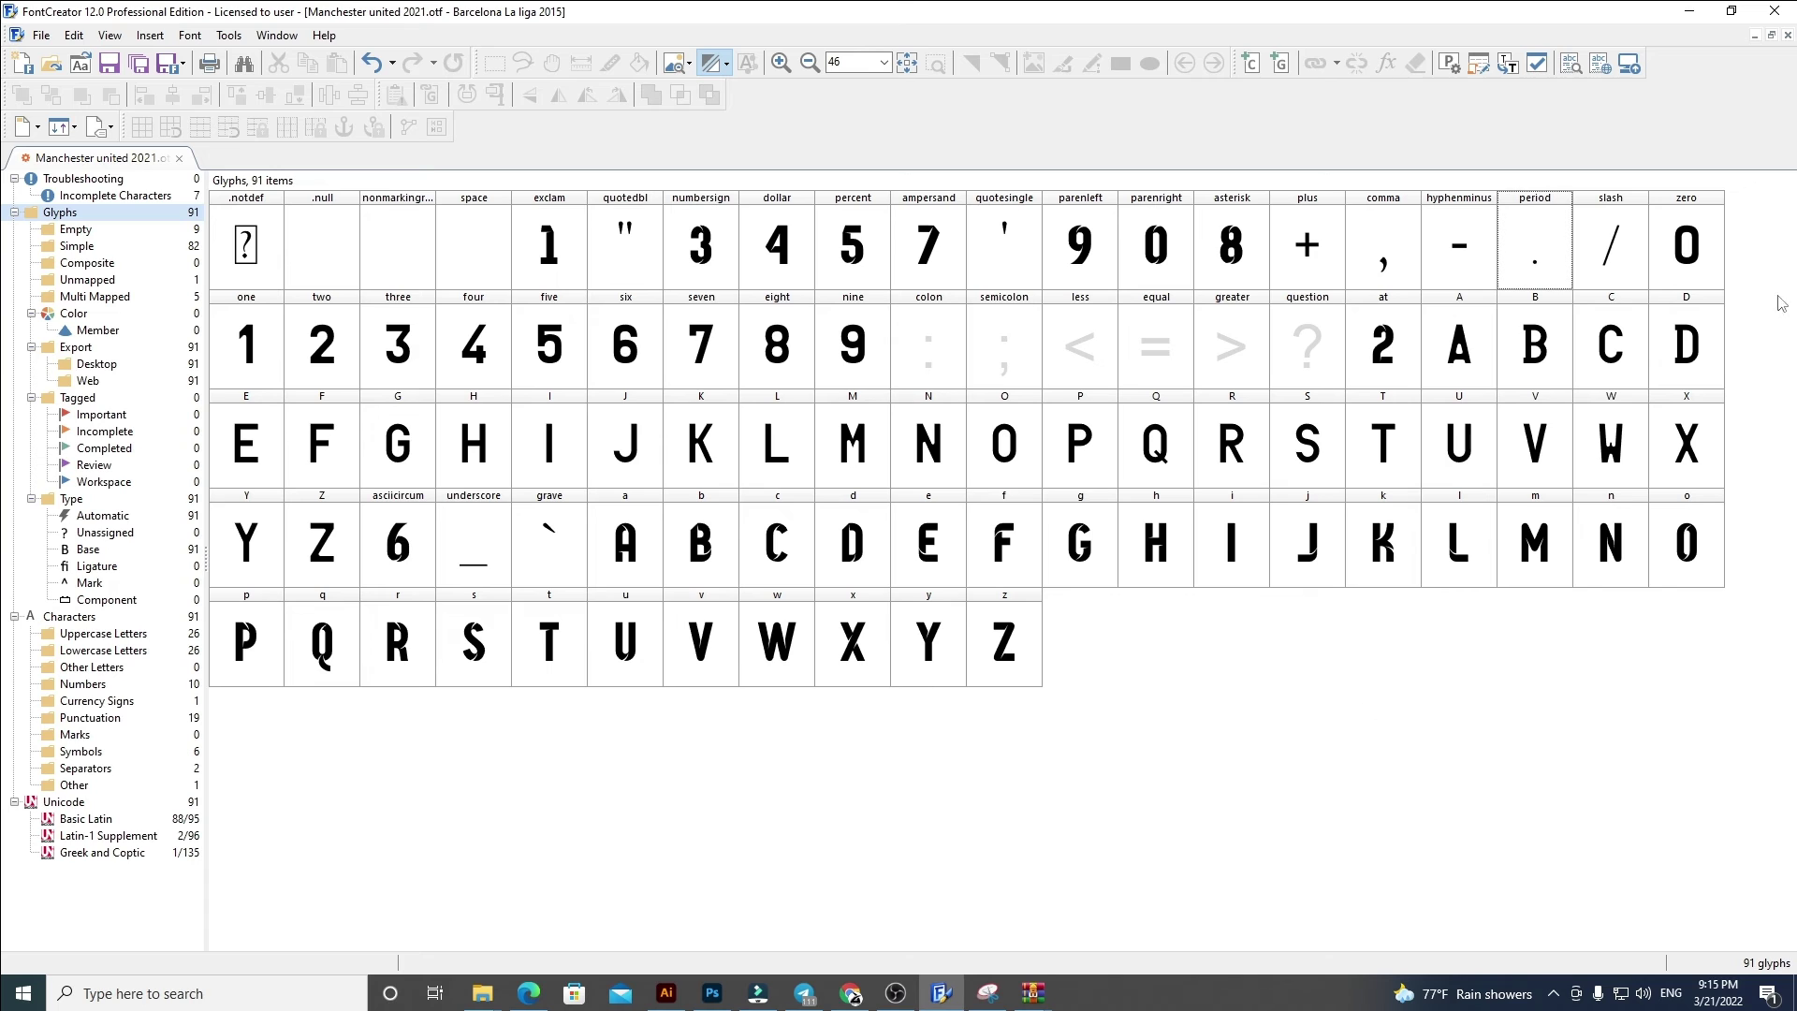
Step: Replace the parenright, exclam and at glyphs with copies of the zero, one and two glyphs
click(1681, 276)
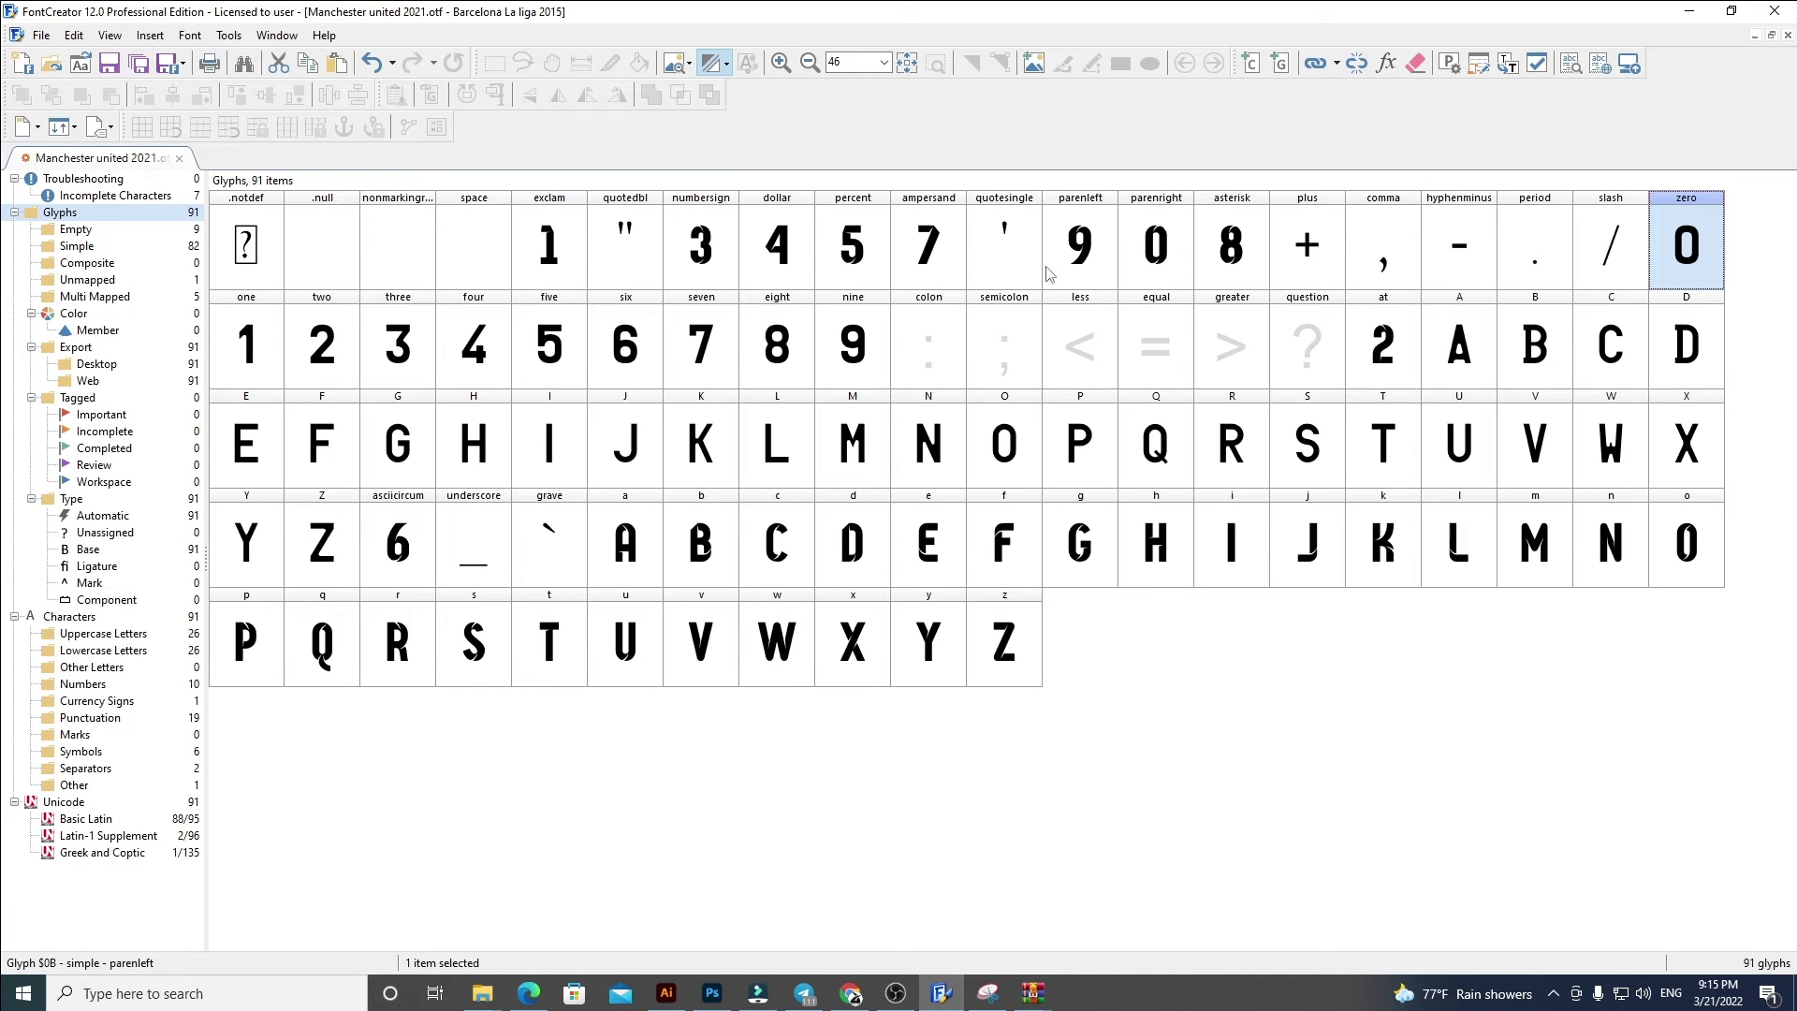
click(1153, 255)
key(ctrl+v)
click(255, 343)
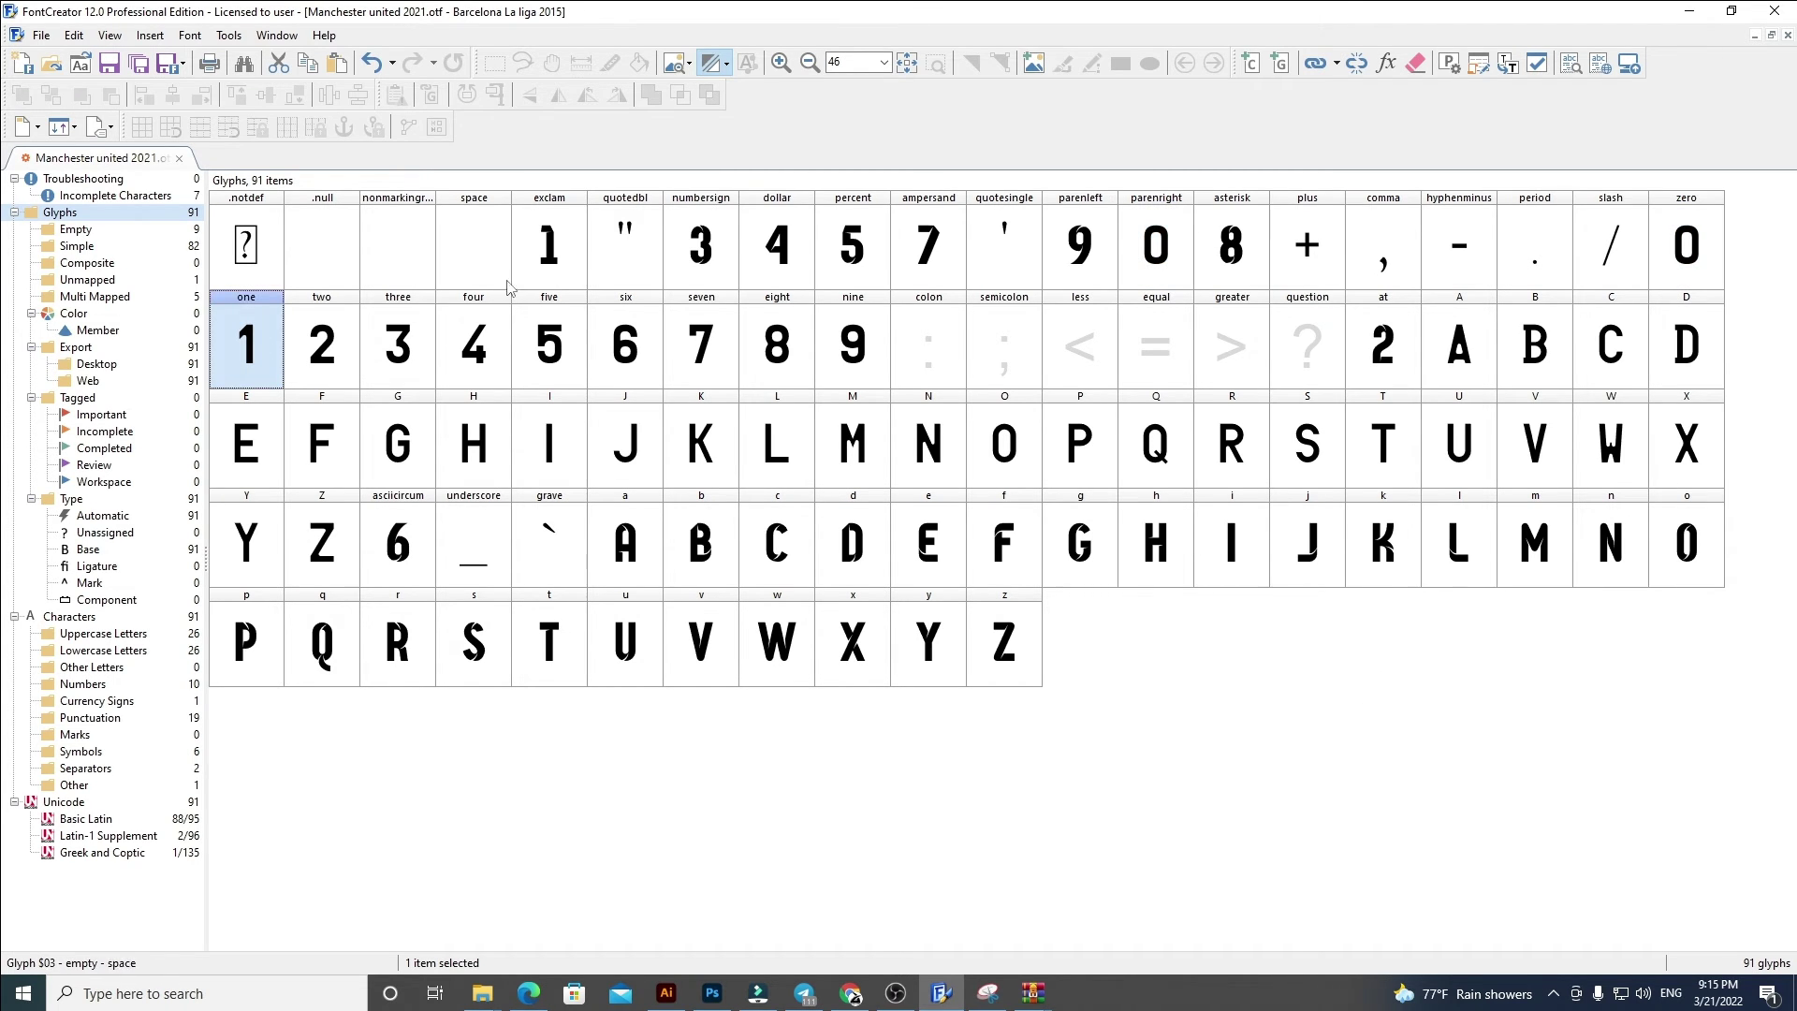
click(558, 255)
click(322, 341)
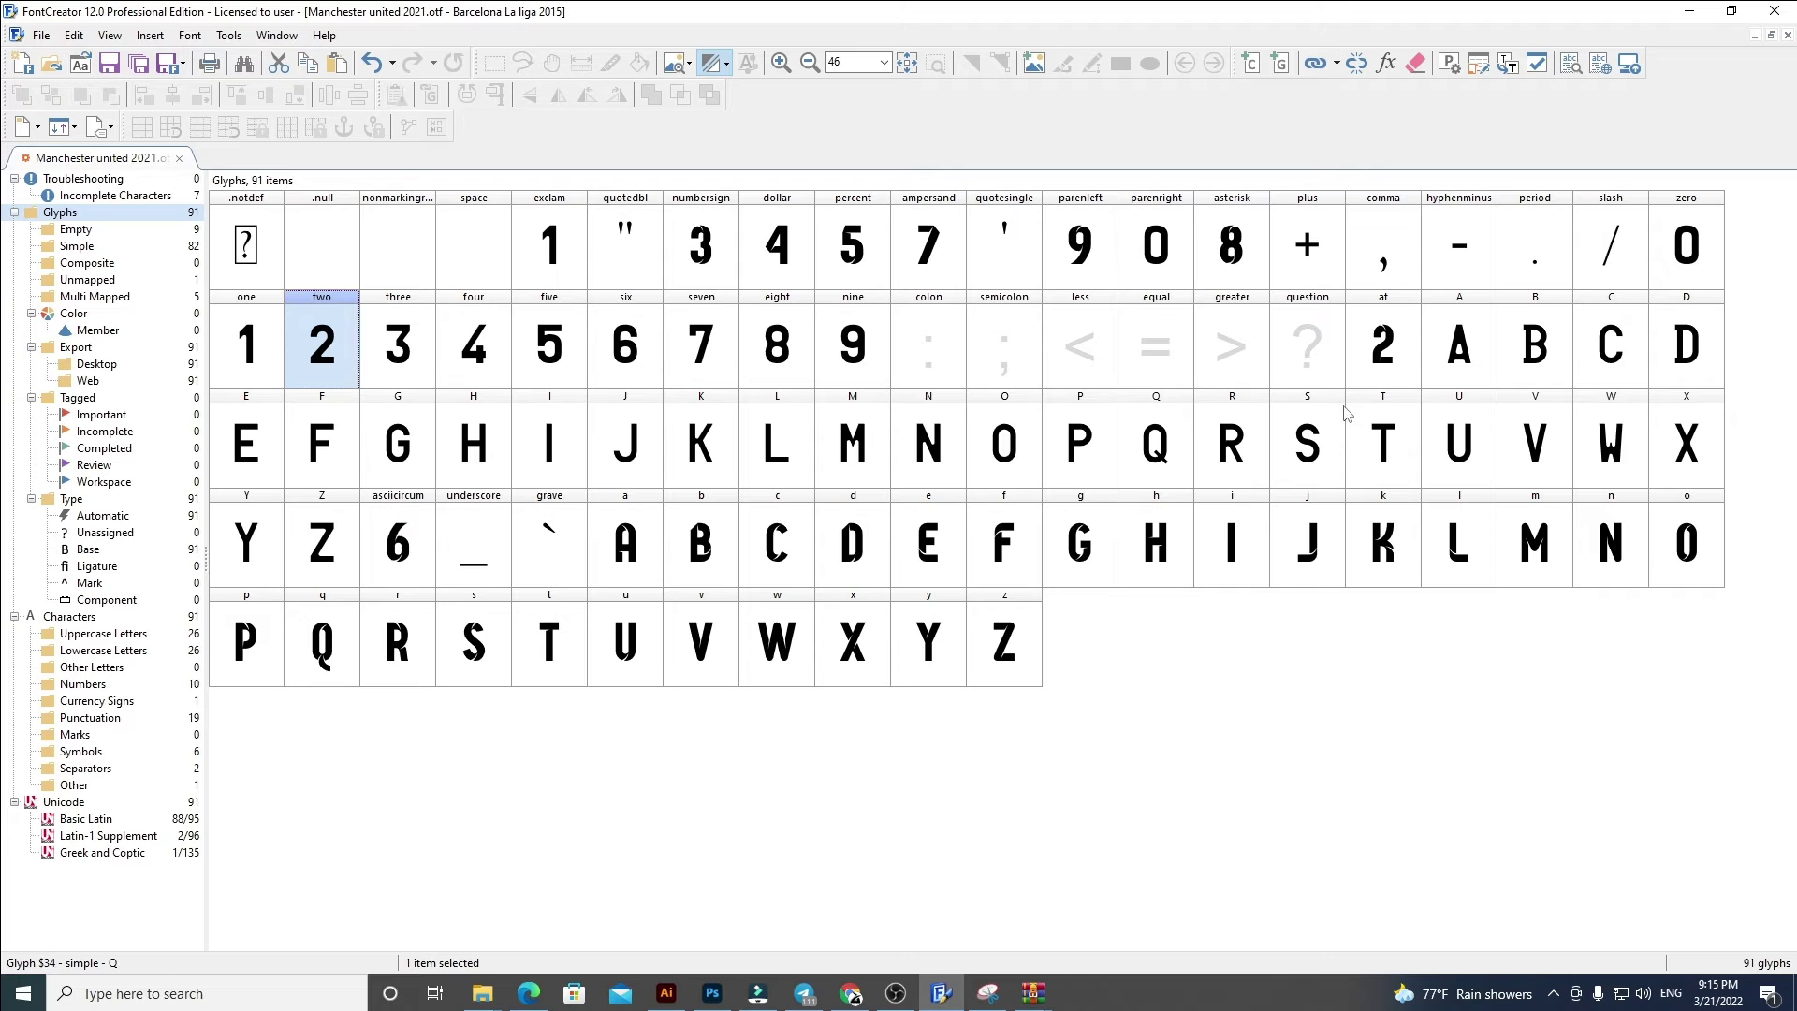
click(1386, 371)
drag(423, 332, 577, 340)
click(678, 272)
click(850, 246)
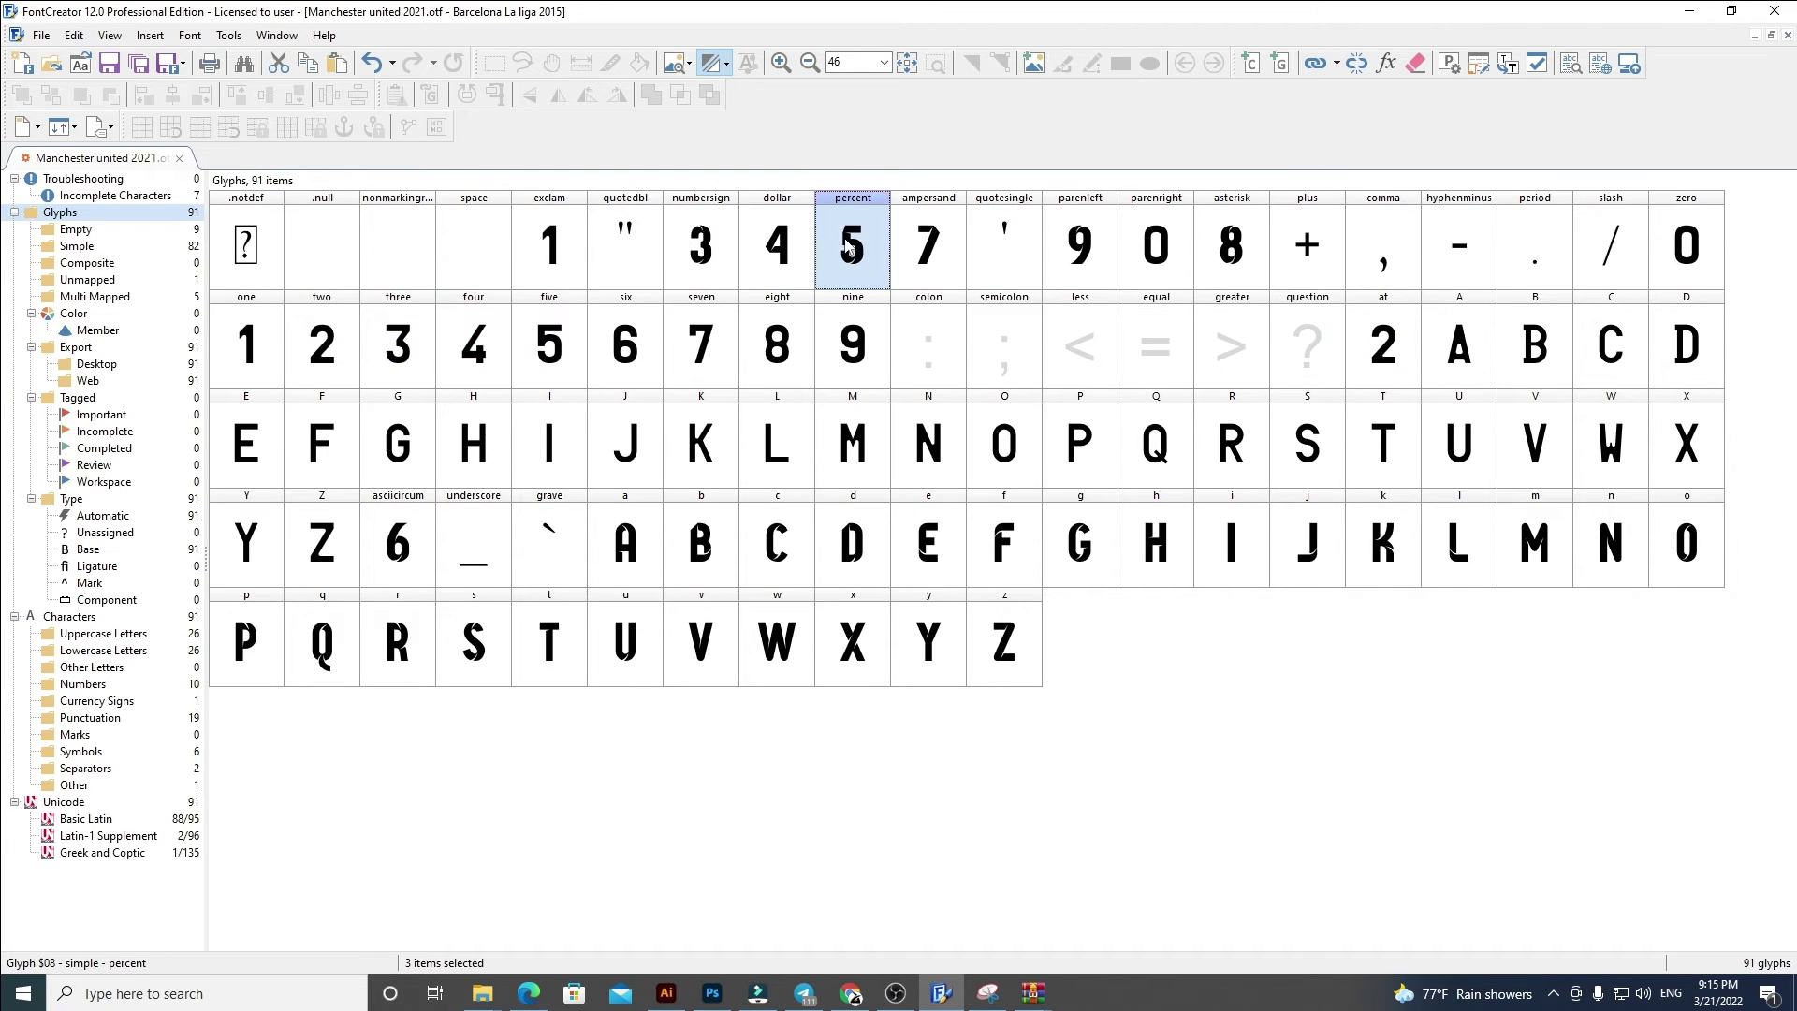
key(ctrl+v)
click(623, 363)
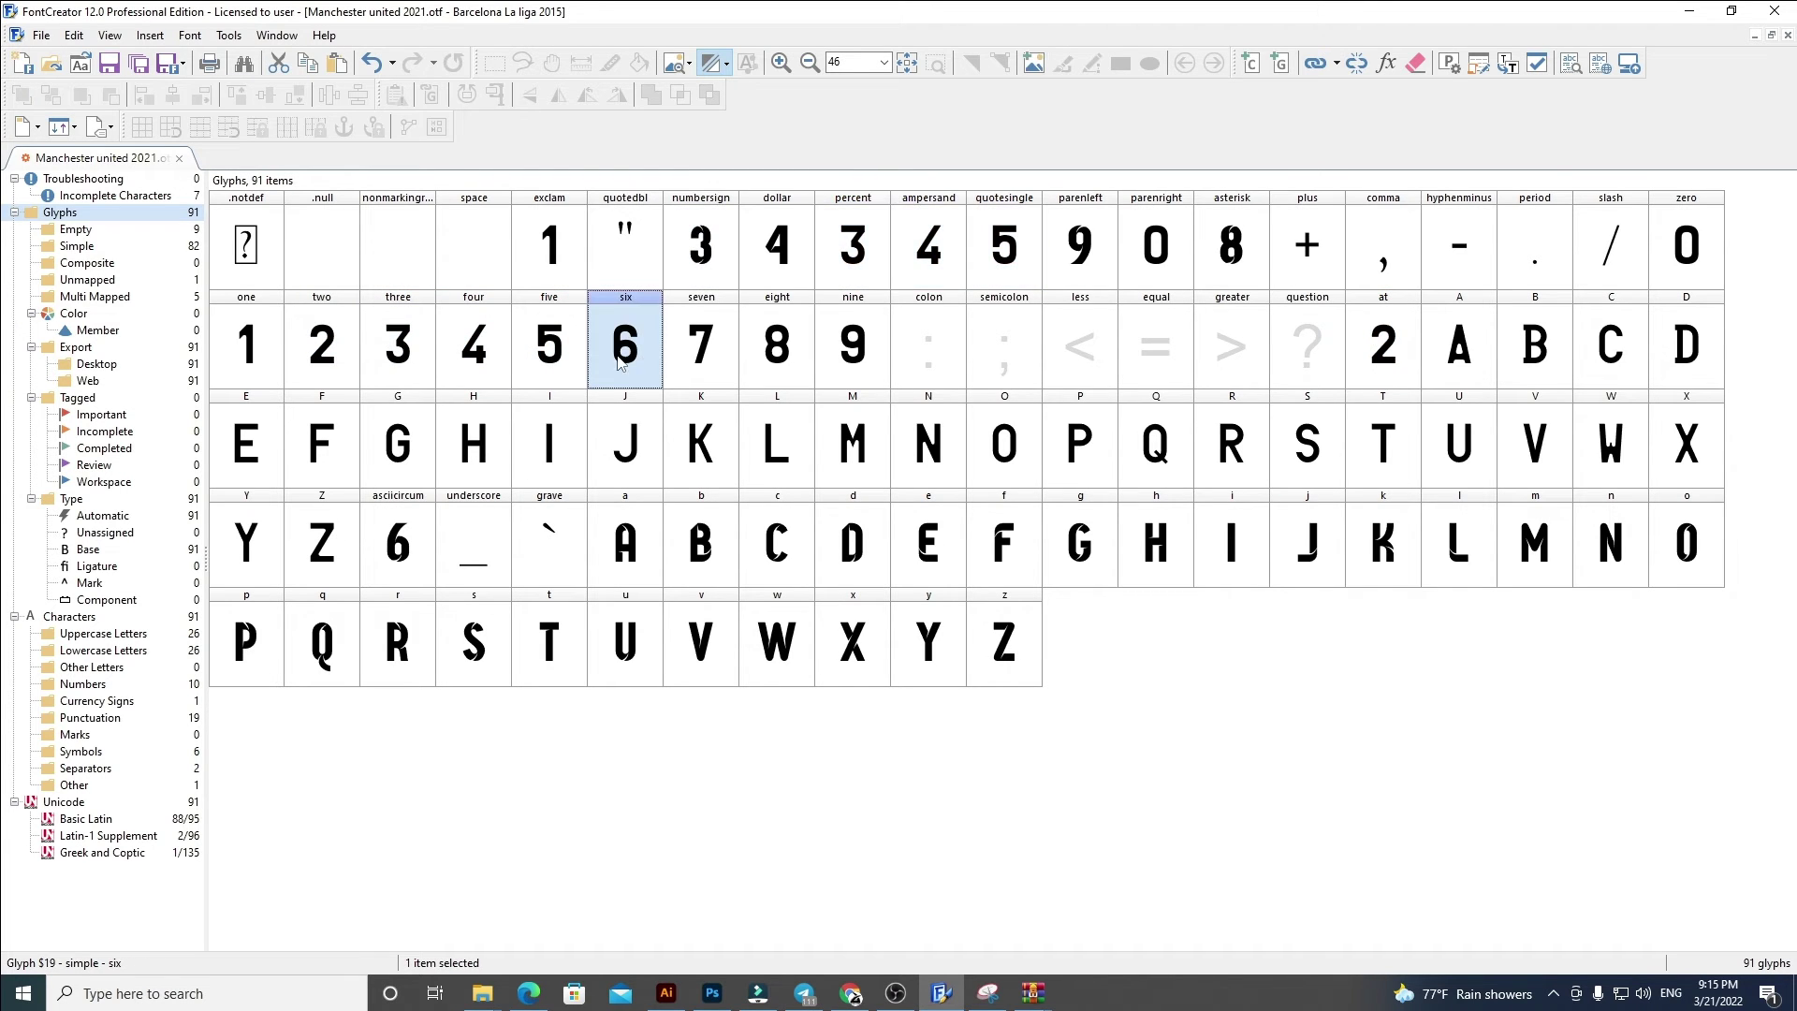
click(395, 550)
click(702, 344)
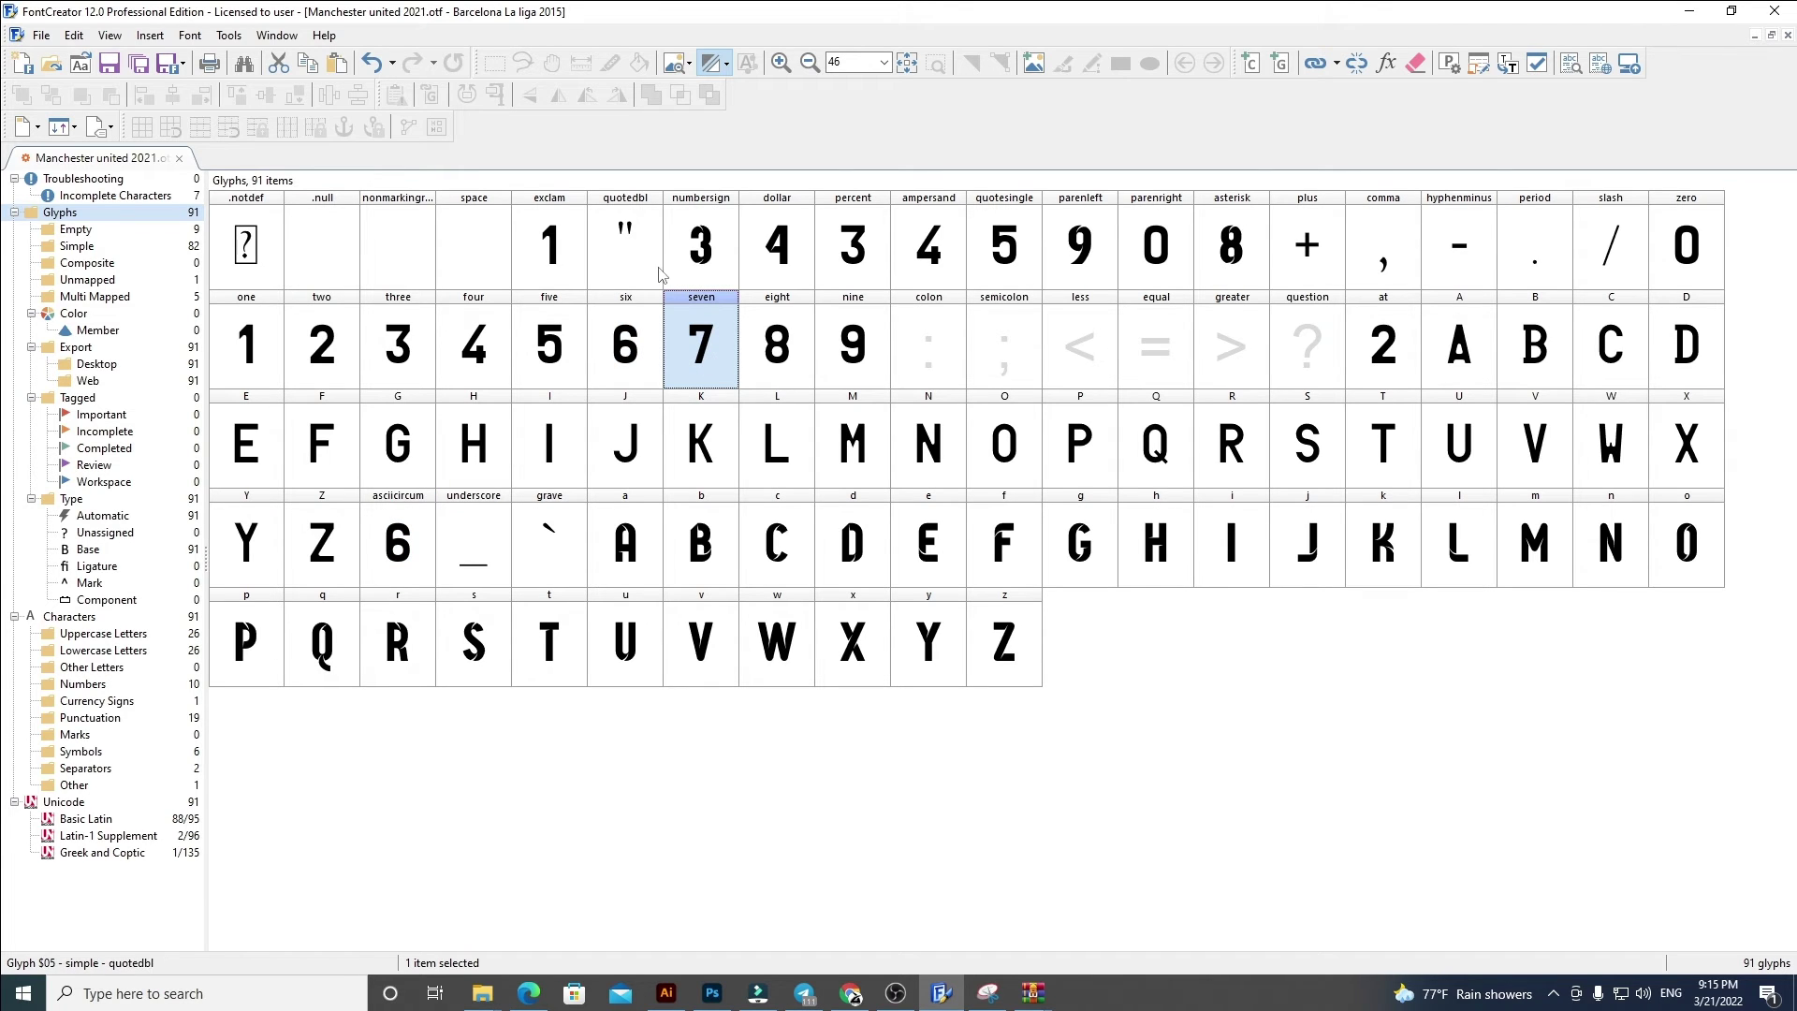
click(924, 252)
key(ctrl+z)
key(ctrl+z)
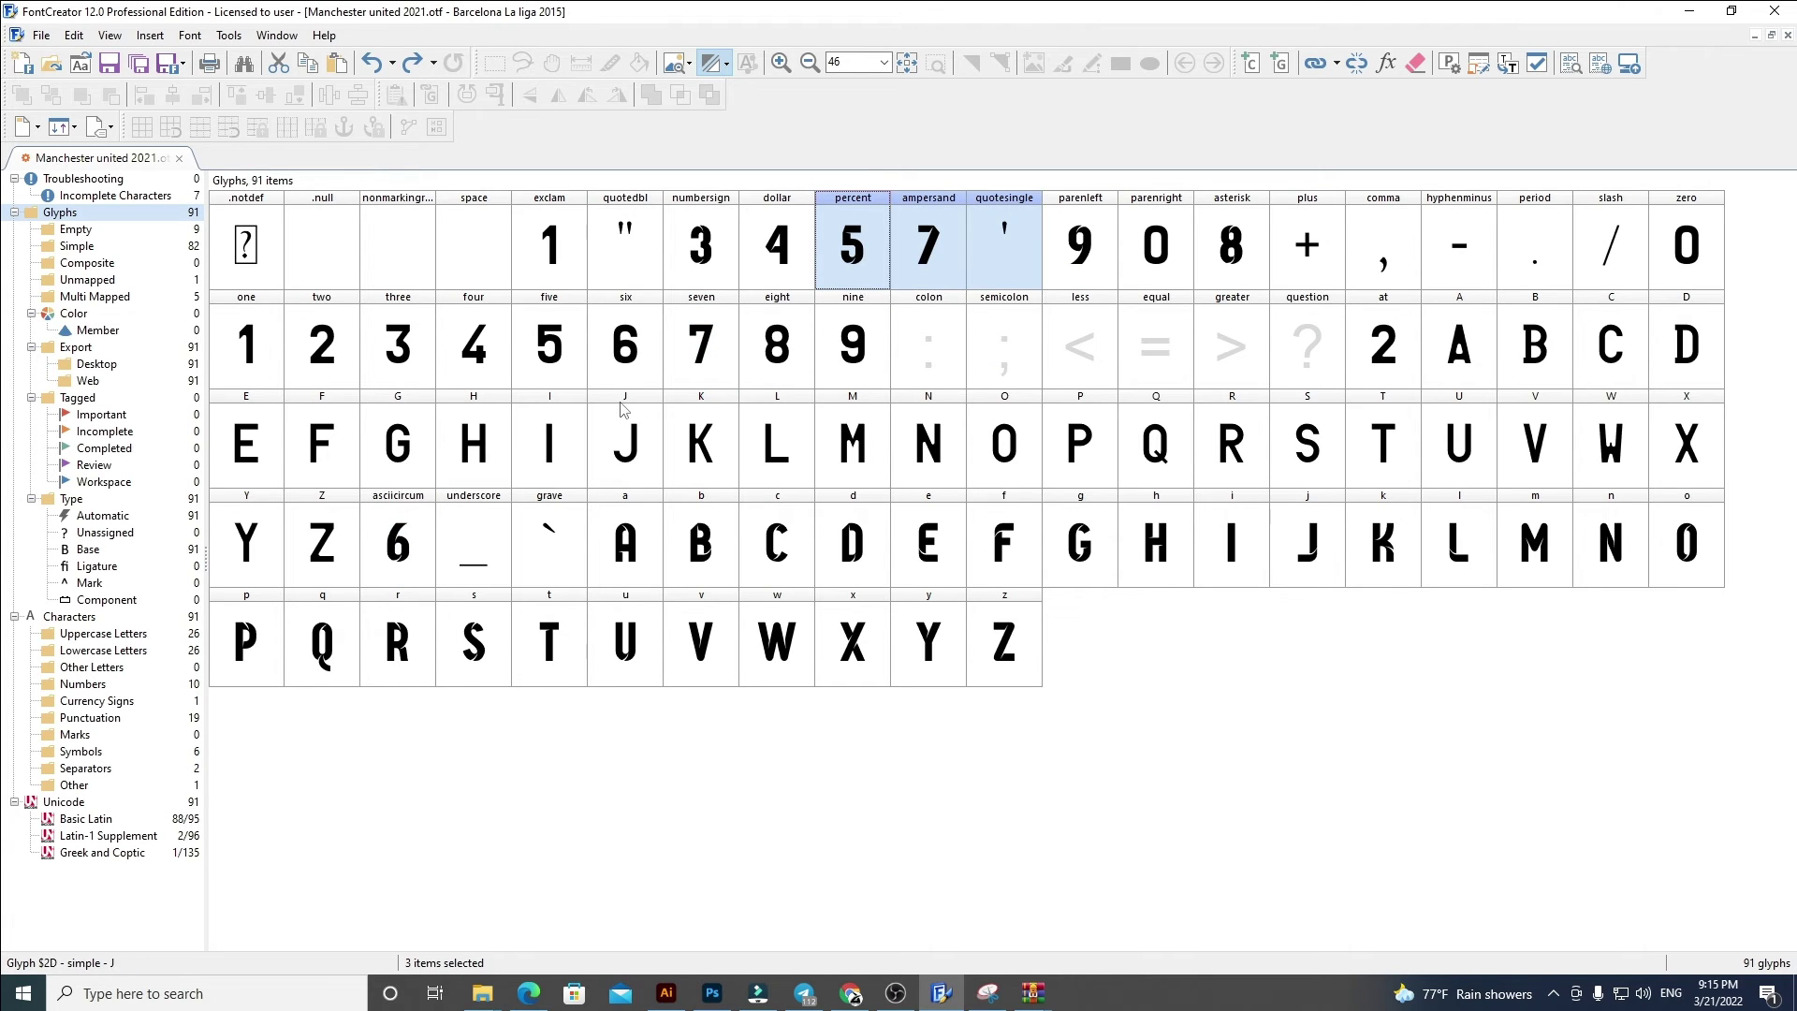
Step: Replace the numbersign, dollar and percent glyphs with copies of the three, four and five glyphs
click(619, 408)
click(385, 354)
shift+click(543, 351)
click(722, 253)
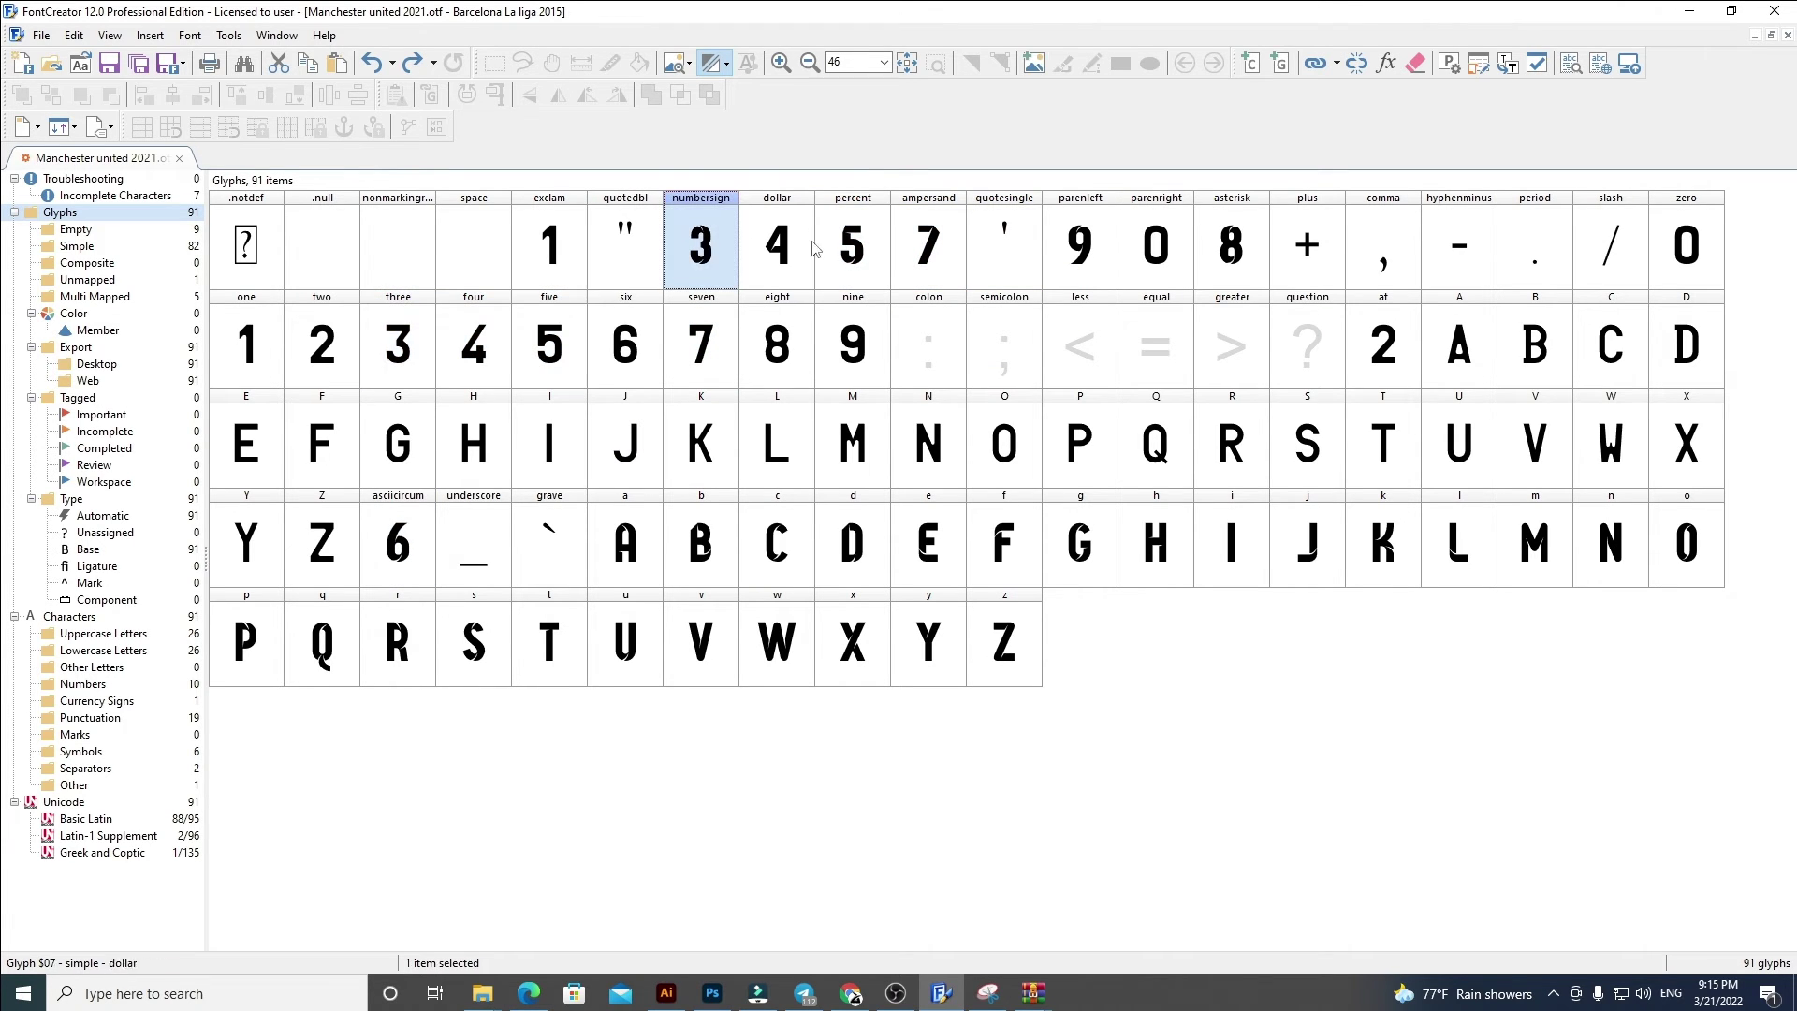
click(818, 248)
key(ctrl+v)
click(688, 276)
key(ctrl+z)
click(717, 253)
shift+click(840, 262)
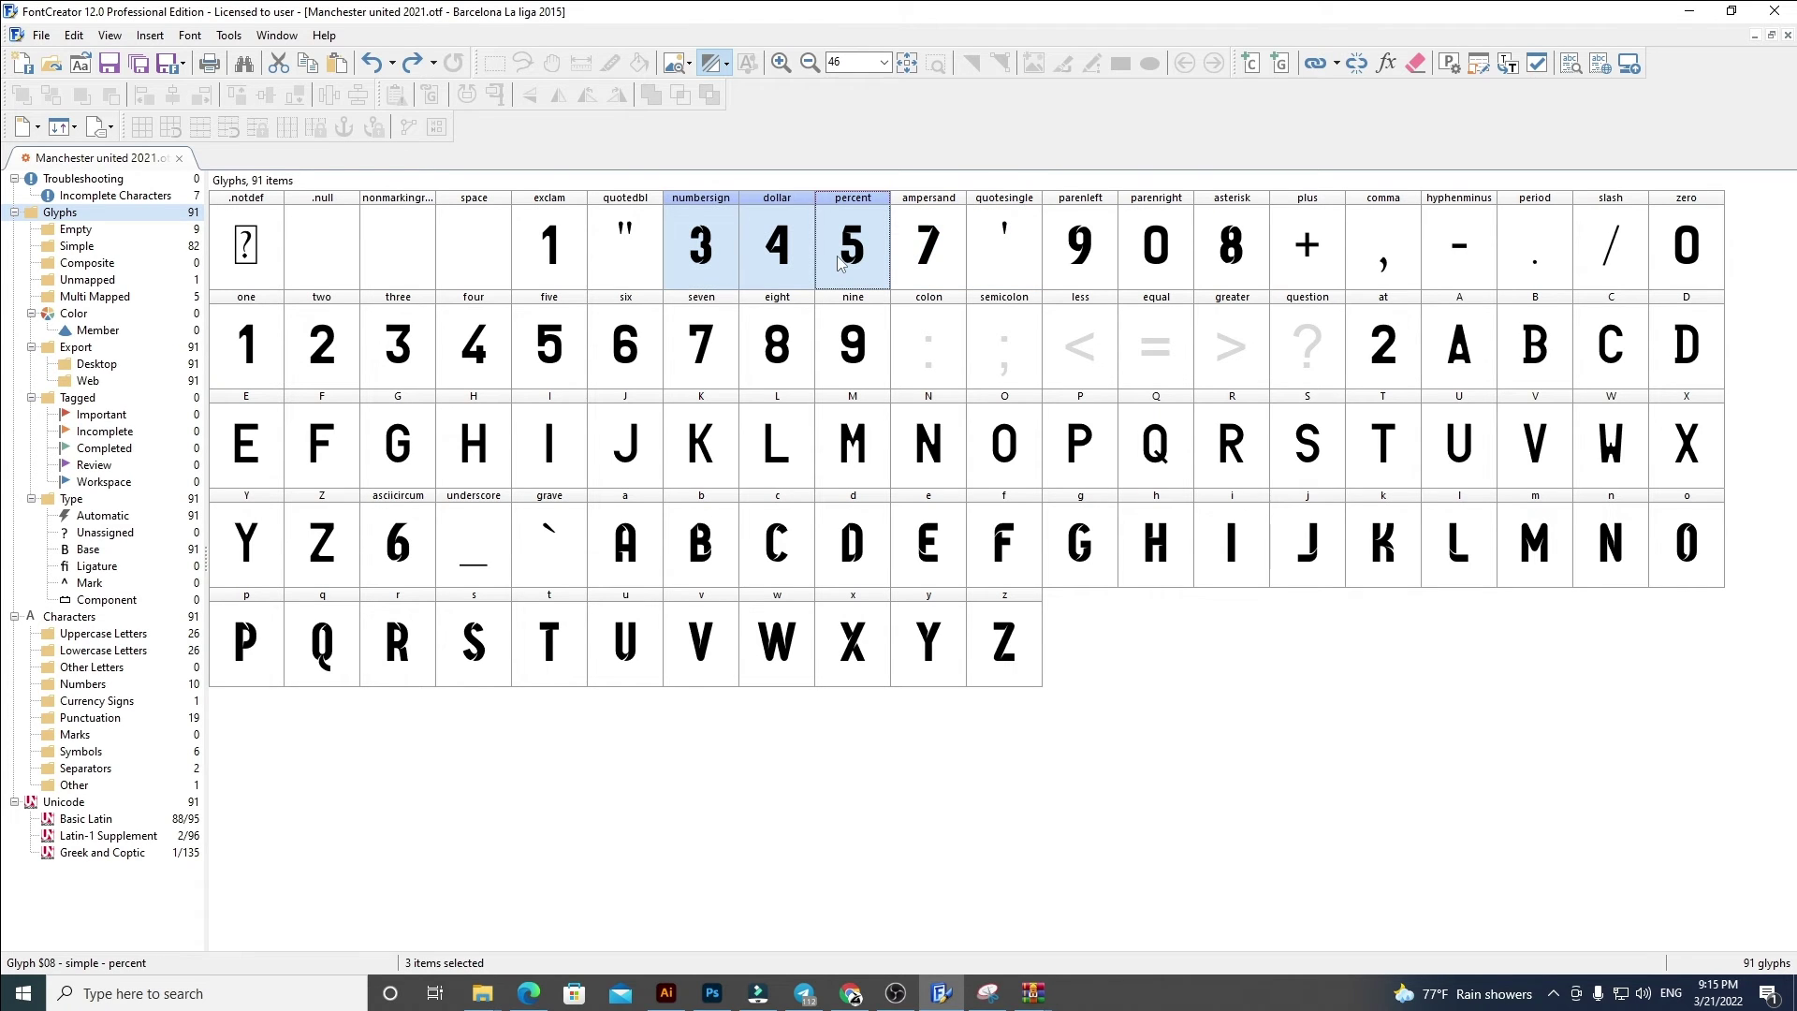
Step: Replace the ampersand glyph with a copy of seven and the parenleft glyph with a copy of nine
click(702, 363)
click(925, 281)
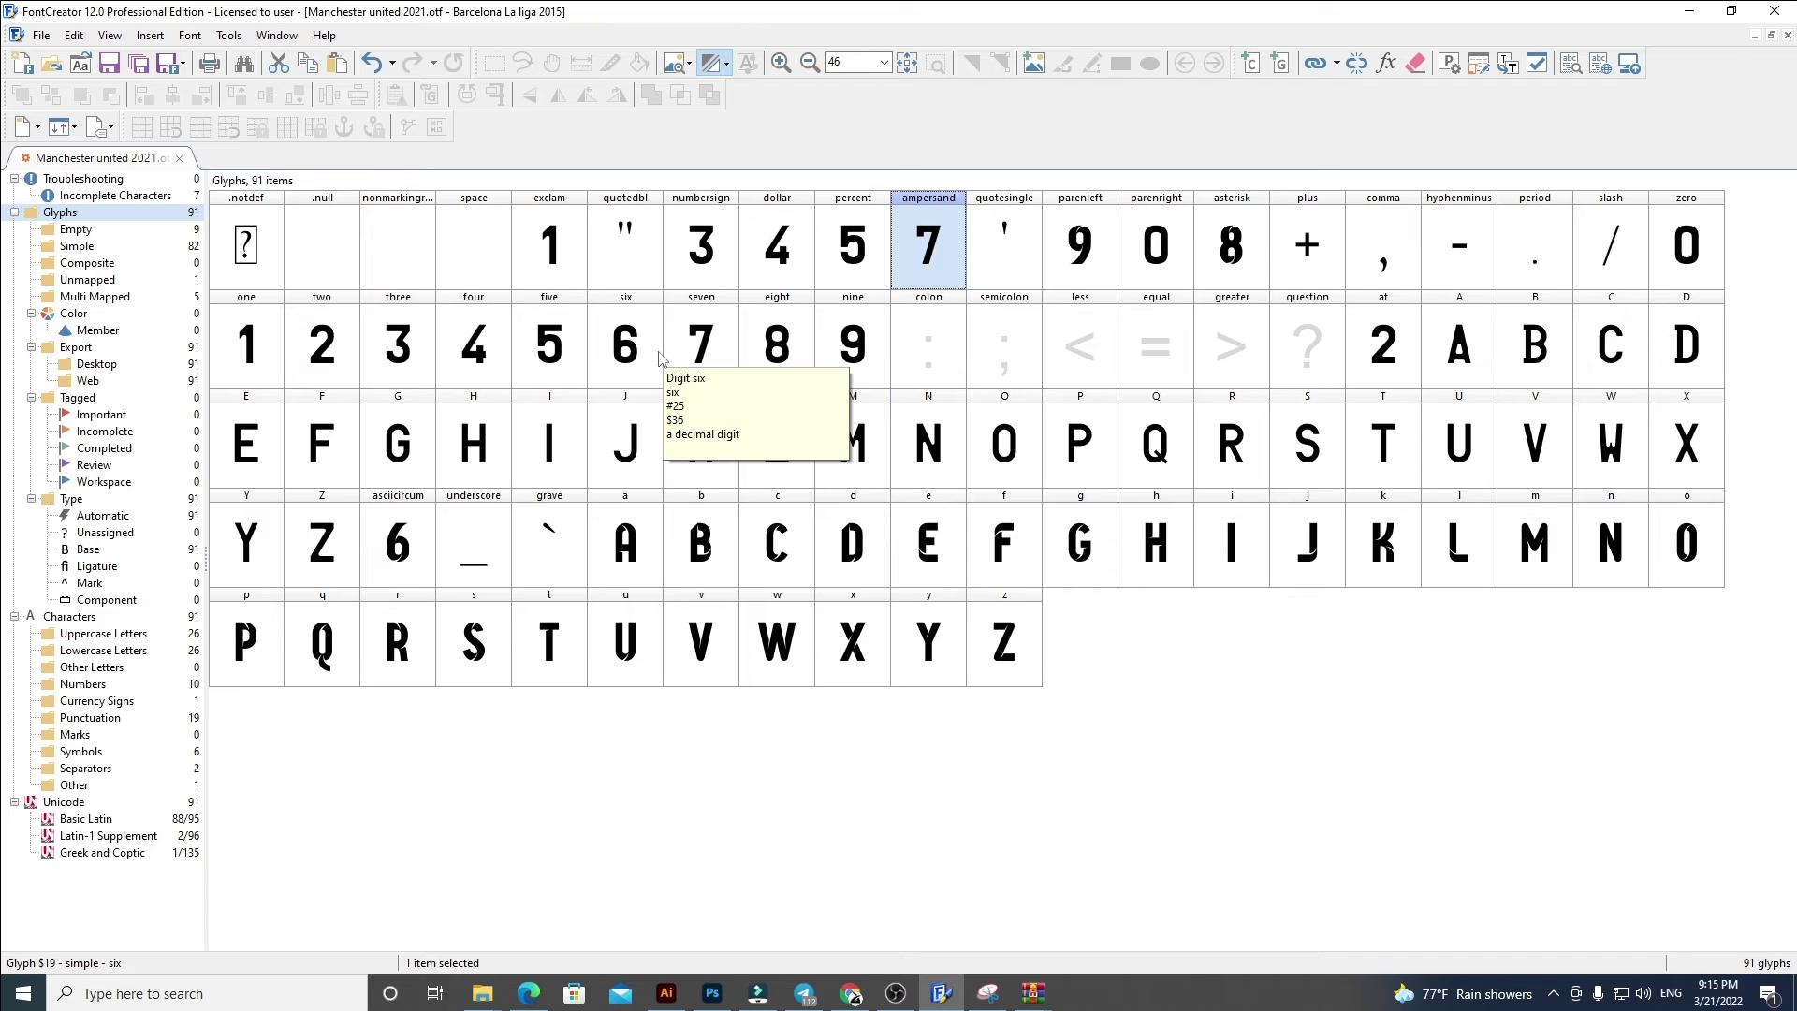
click(835, 343)
click(1077, 257)
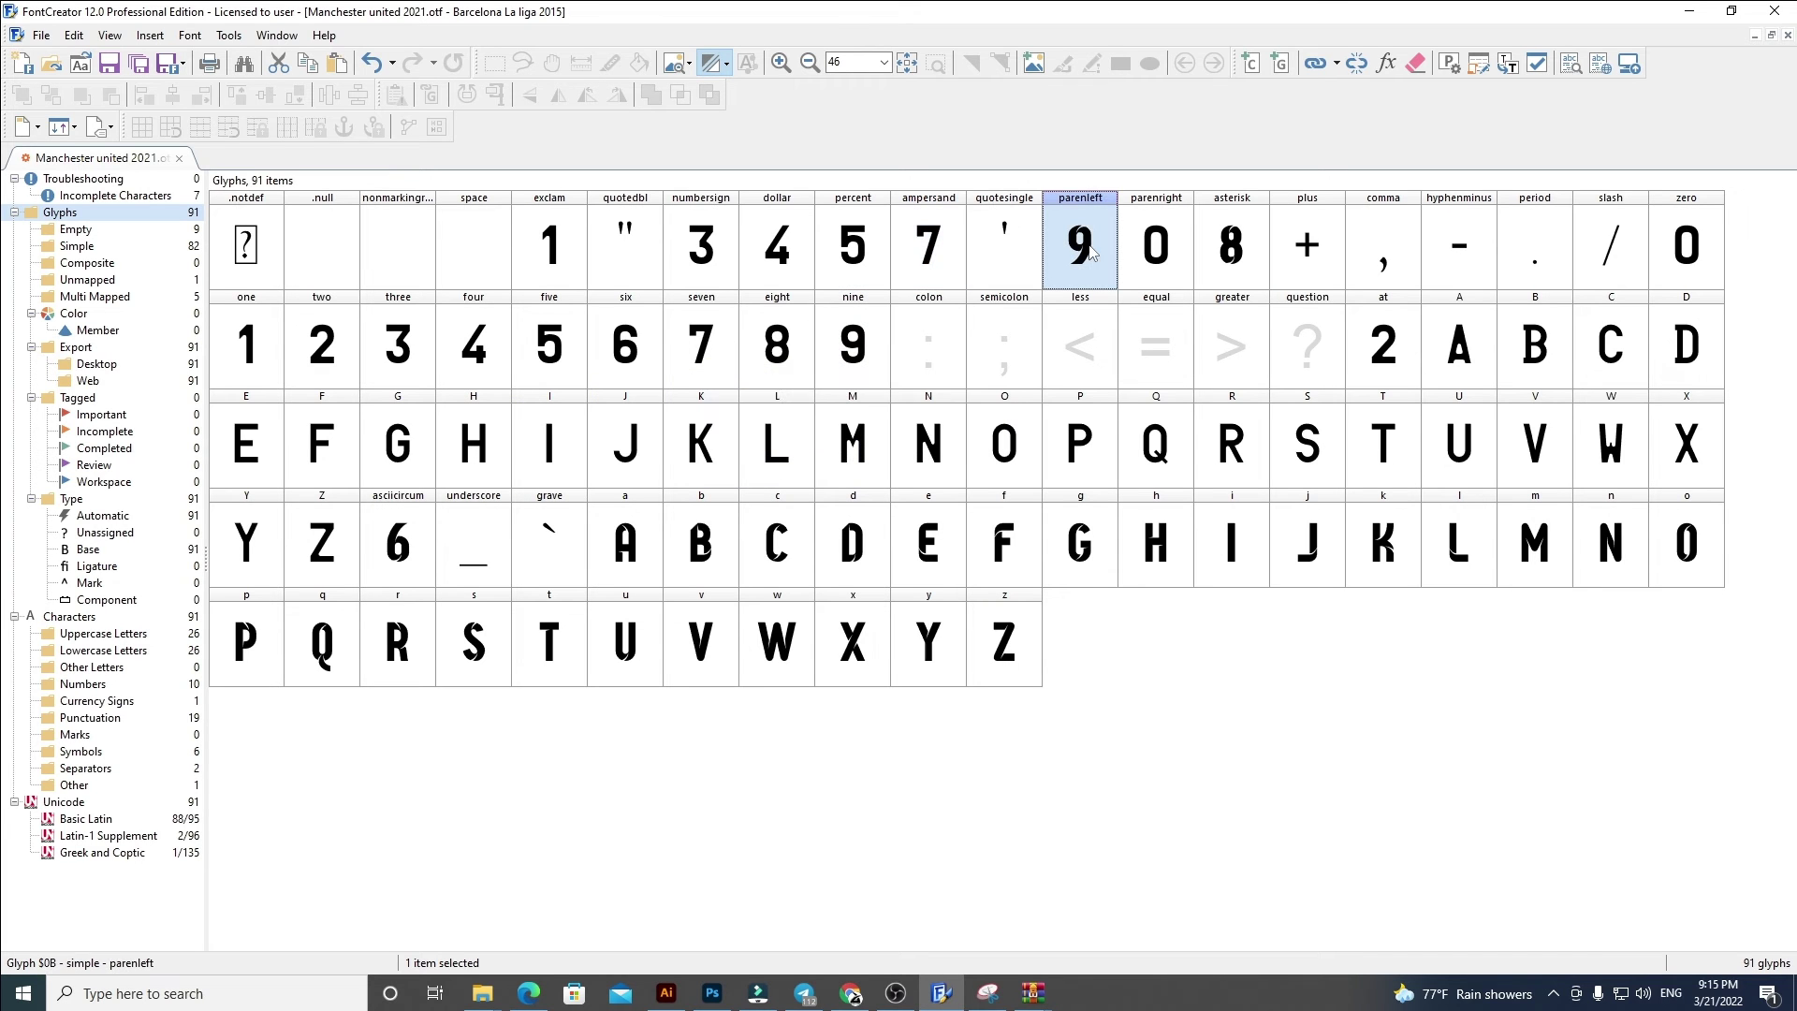
Step: Replace the asterisk glyph with a copy of eight and the asciicircum glyph with a copy of six
click(785, 348)
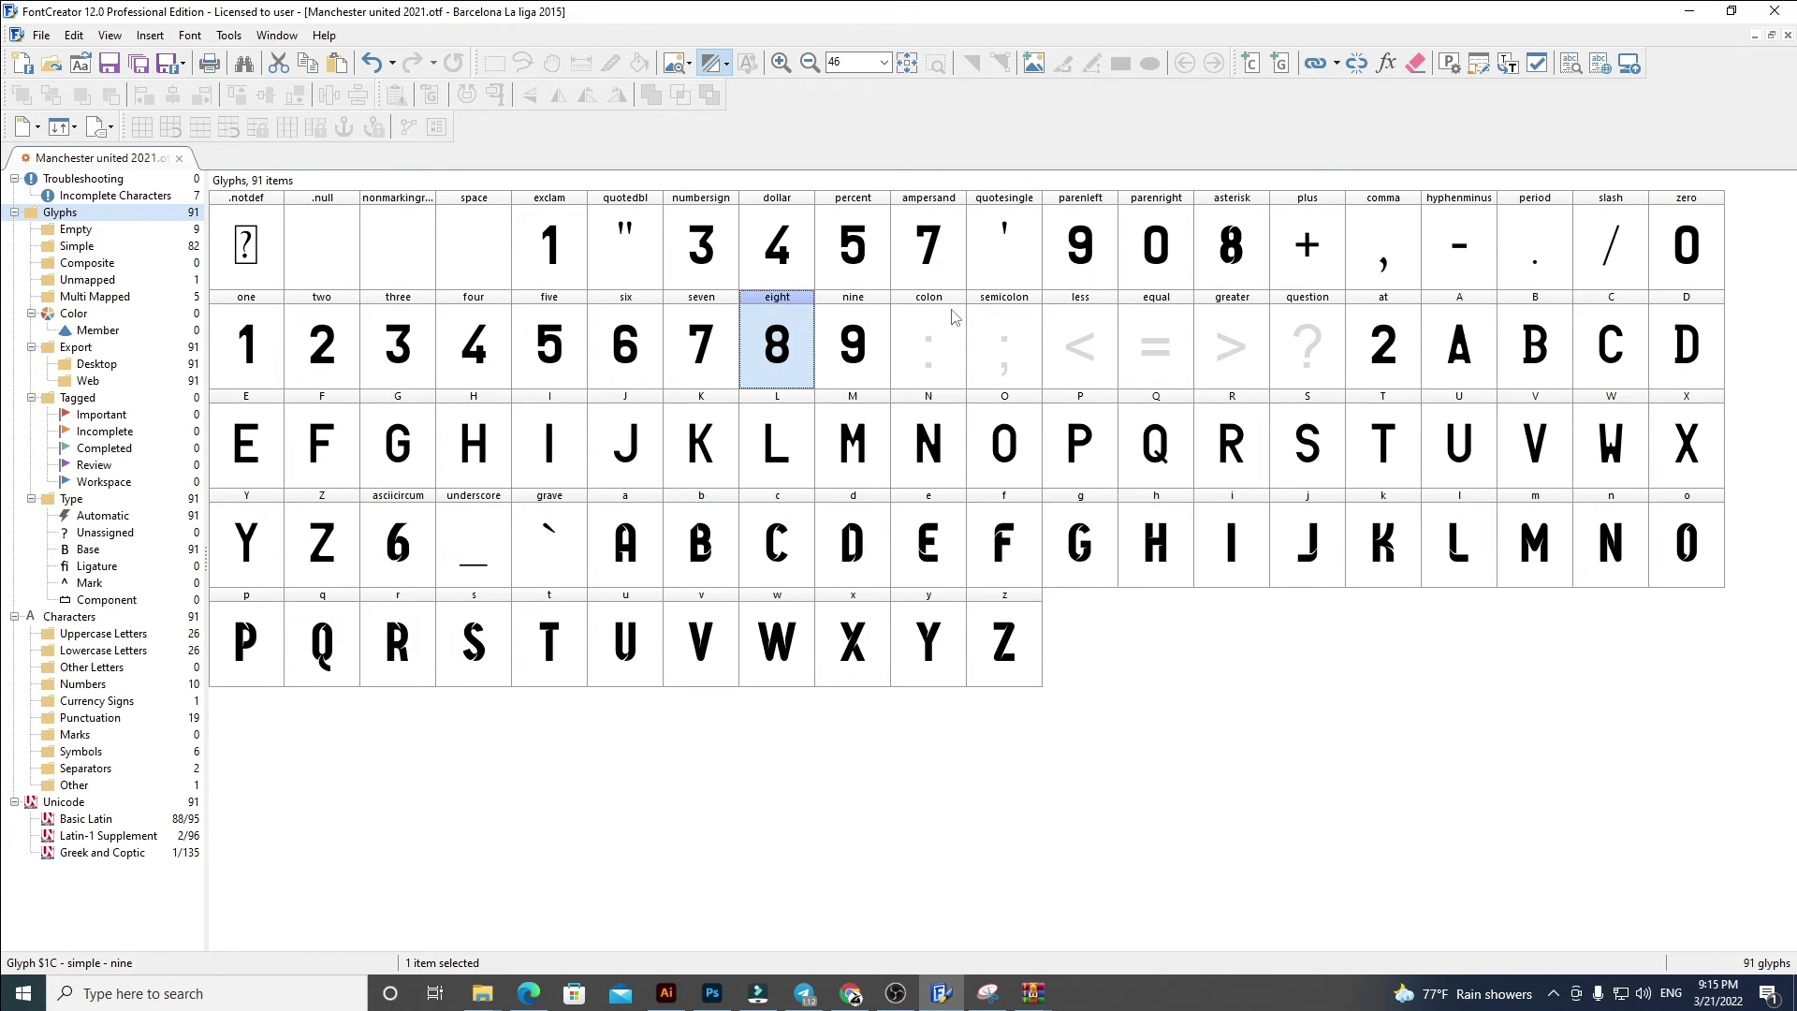
click(1219, 245)
click(348, 353)
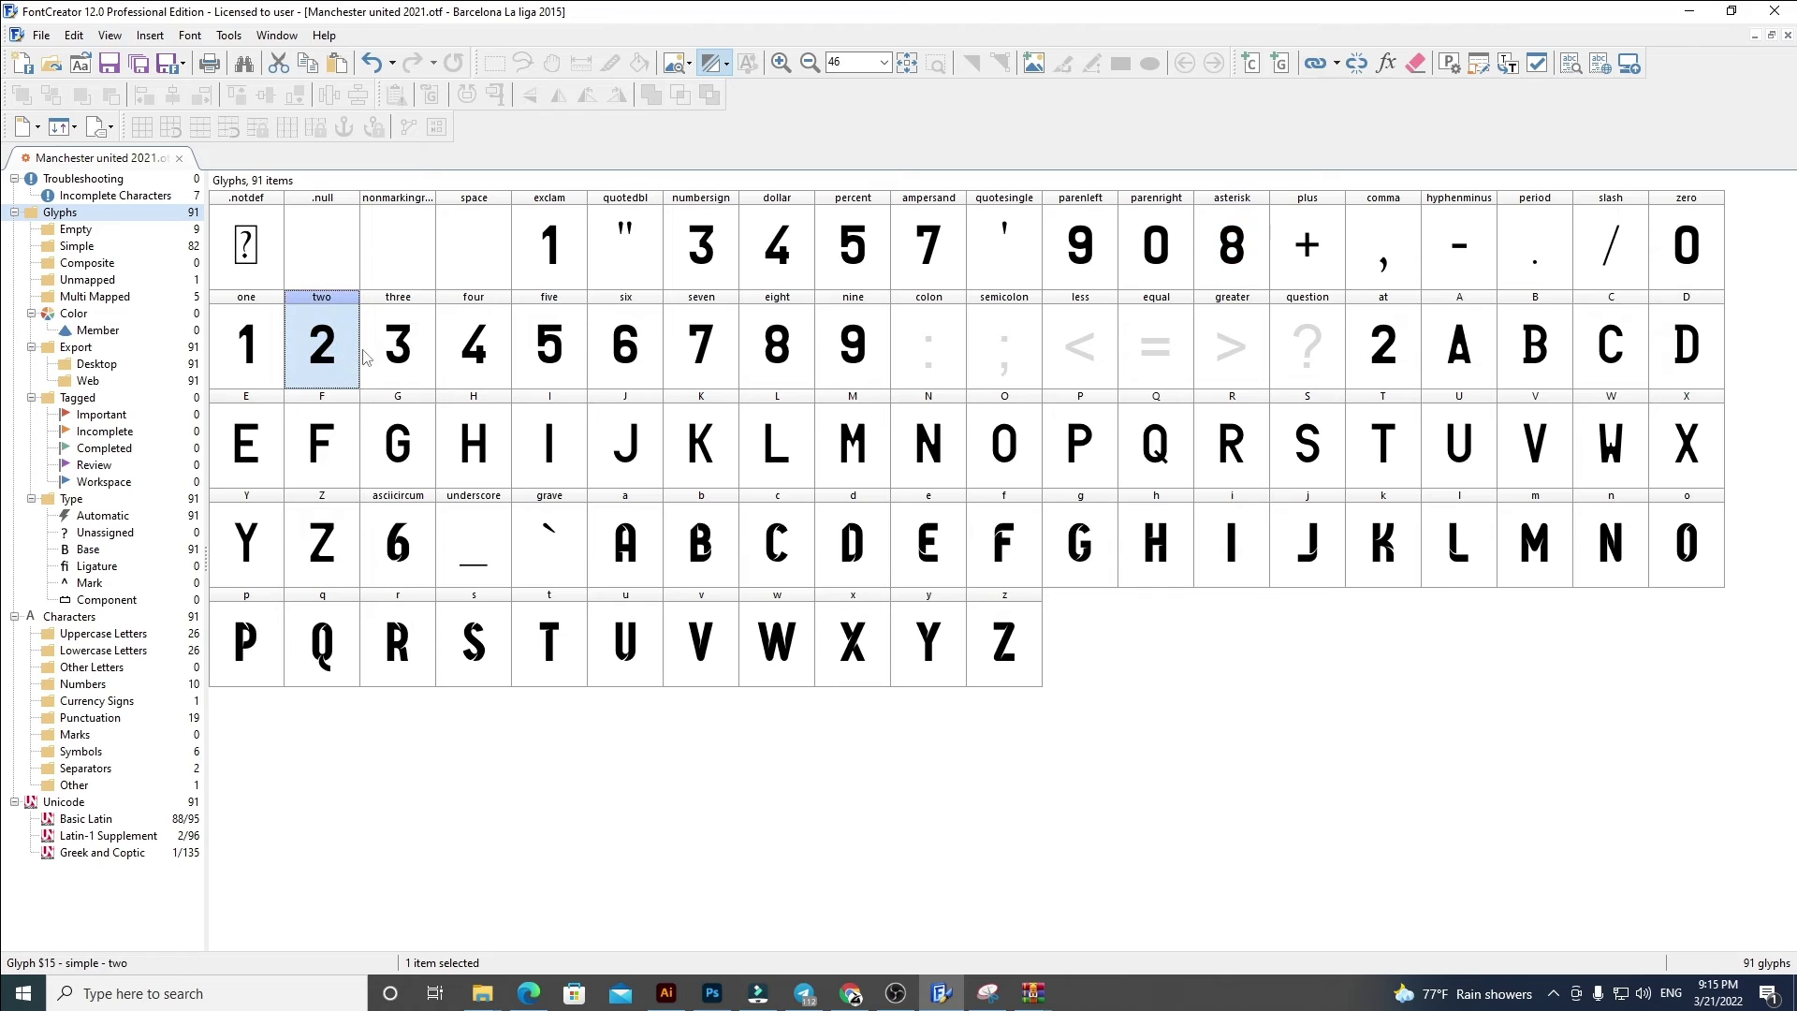
click(637, 351)
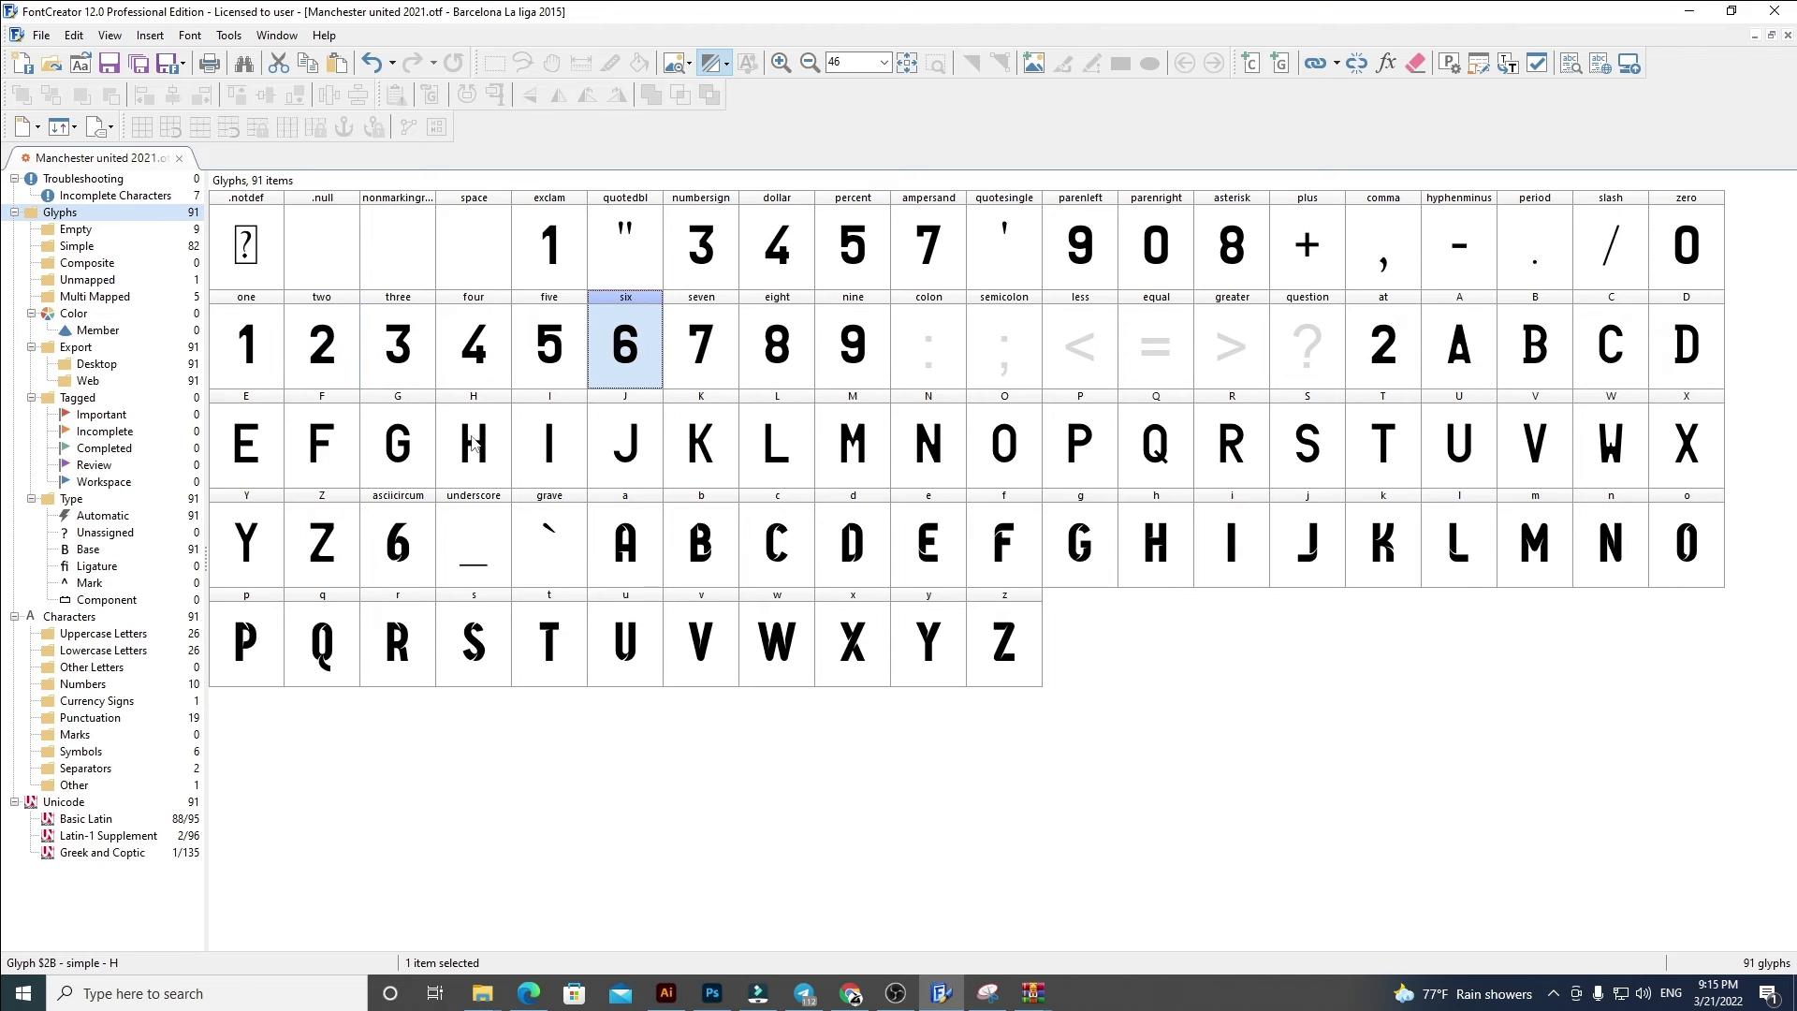
click(400, 541)
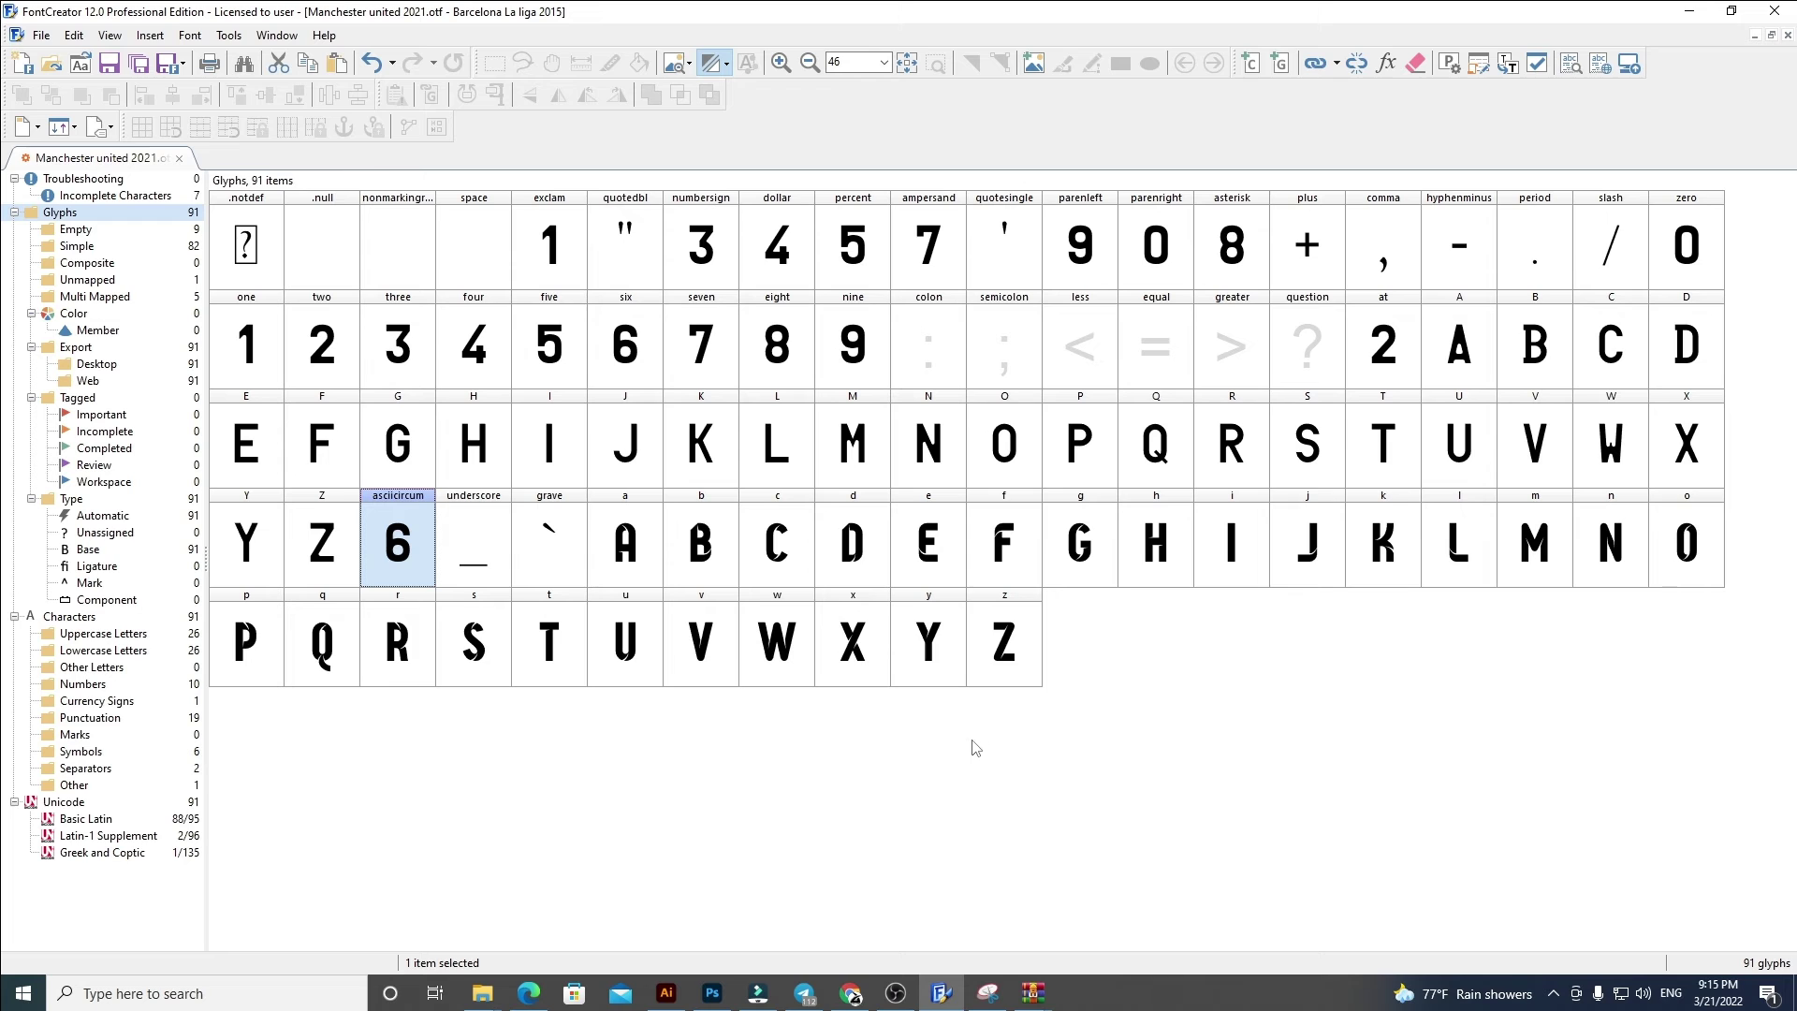
Step: Replace the lowercase glyphs a to z with copies of the uppercase glyphs A to Z
click(1468, 374)
shift+click(344, 559)
click(604, 559)
shift+click(1025, 669)
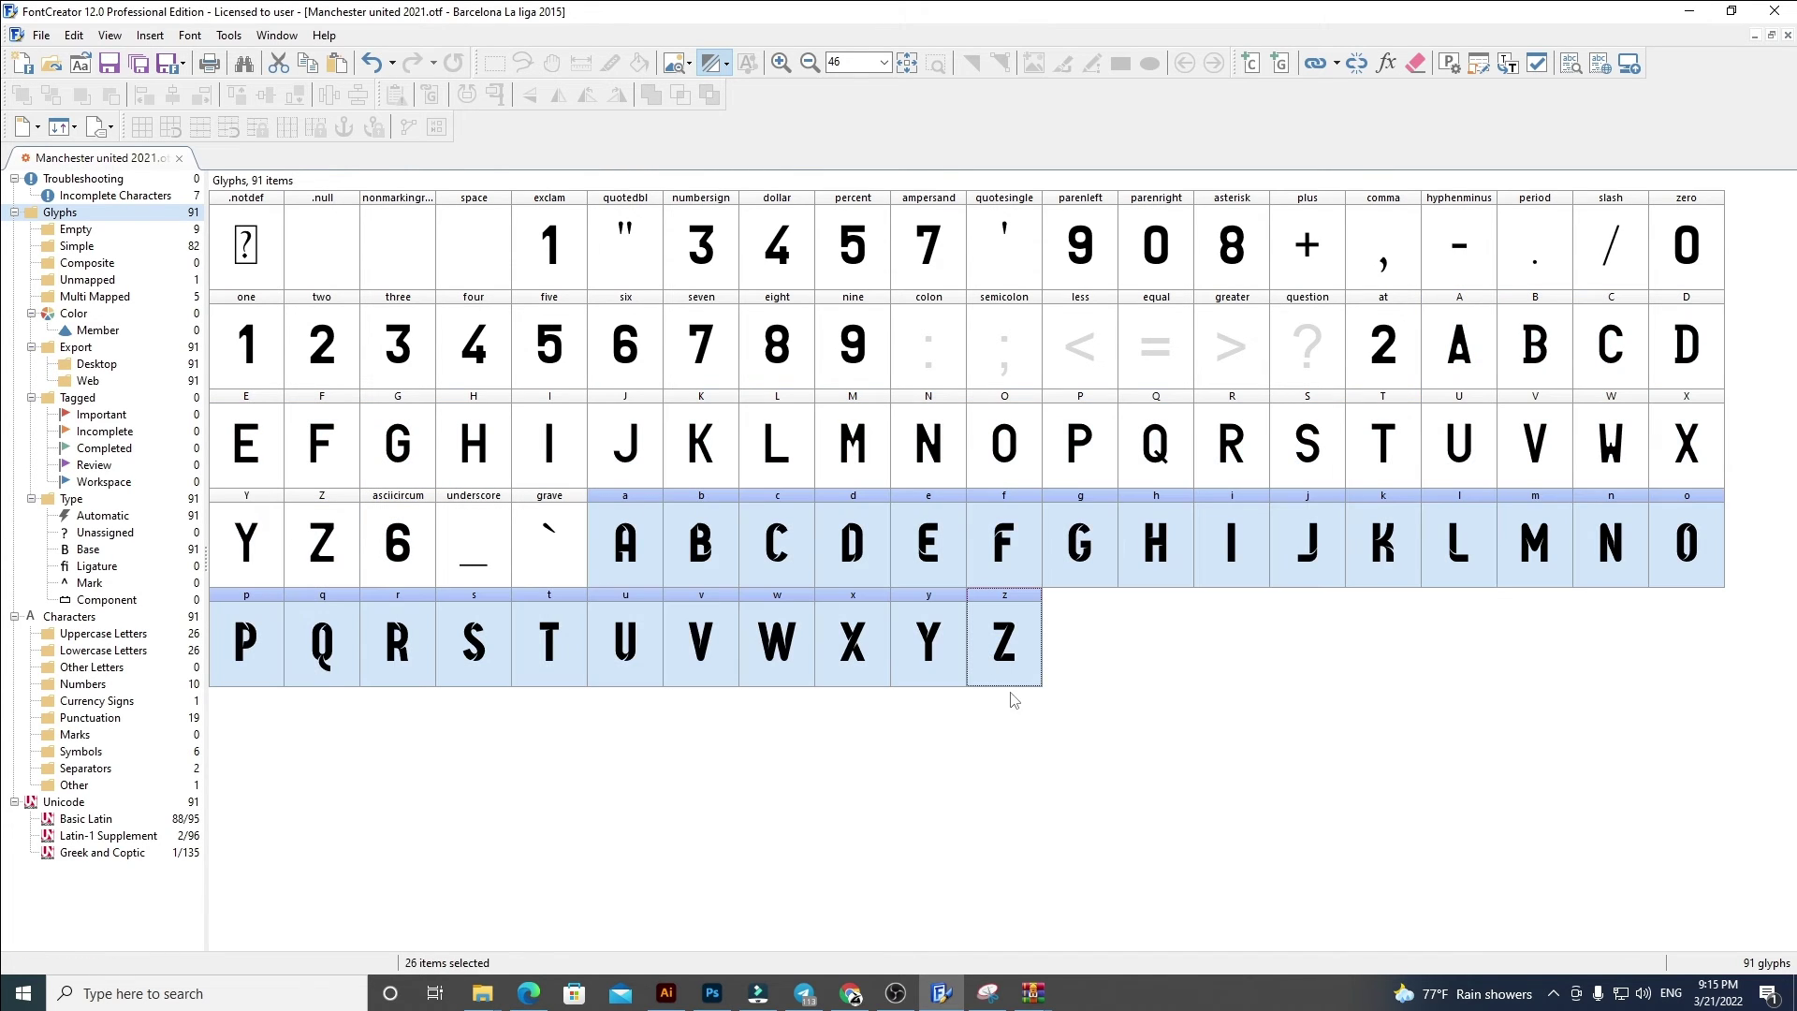
key(ctrl+v)
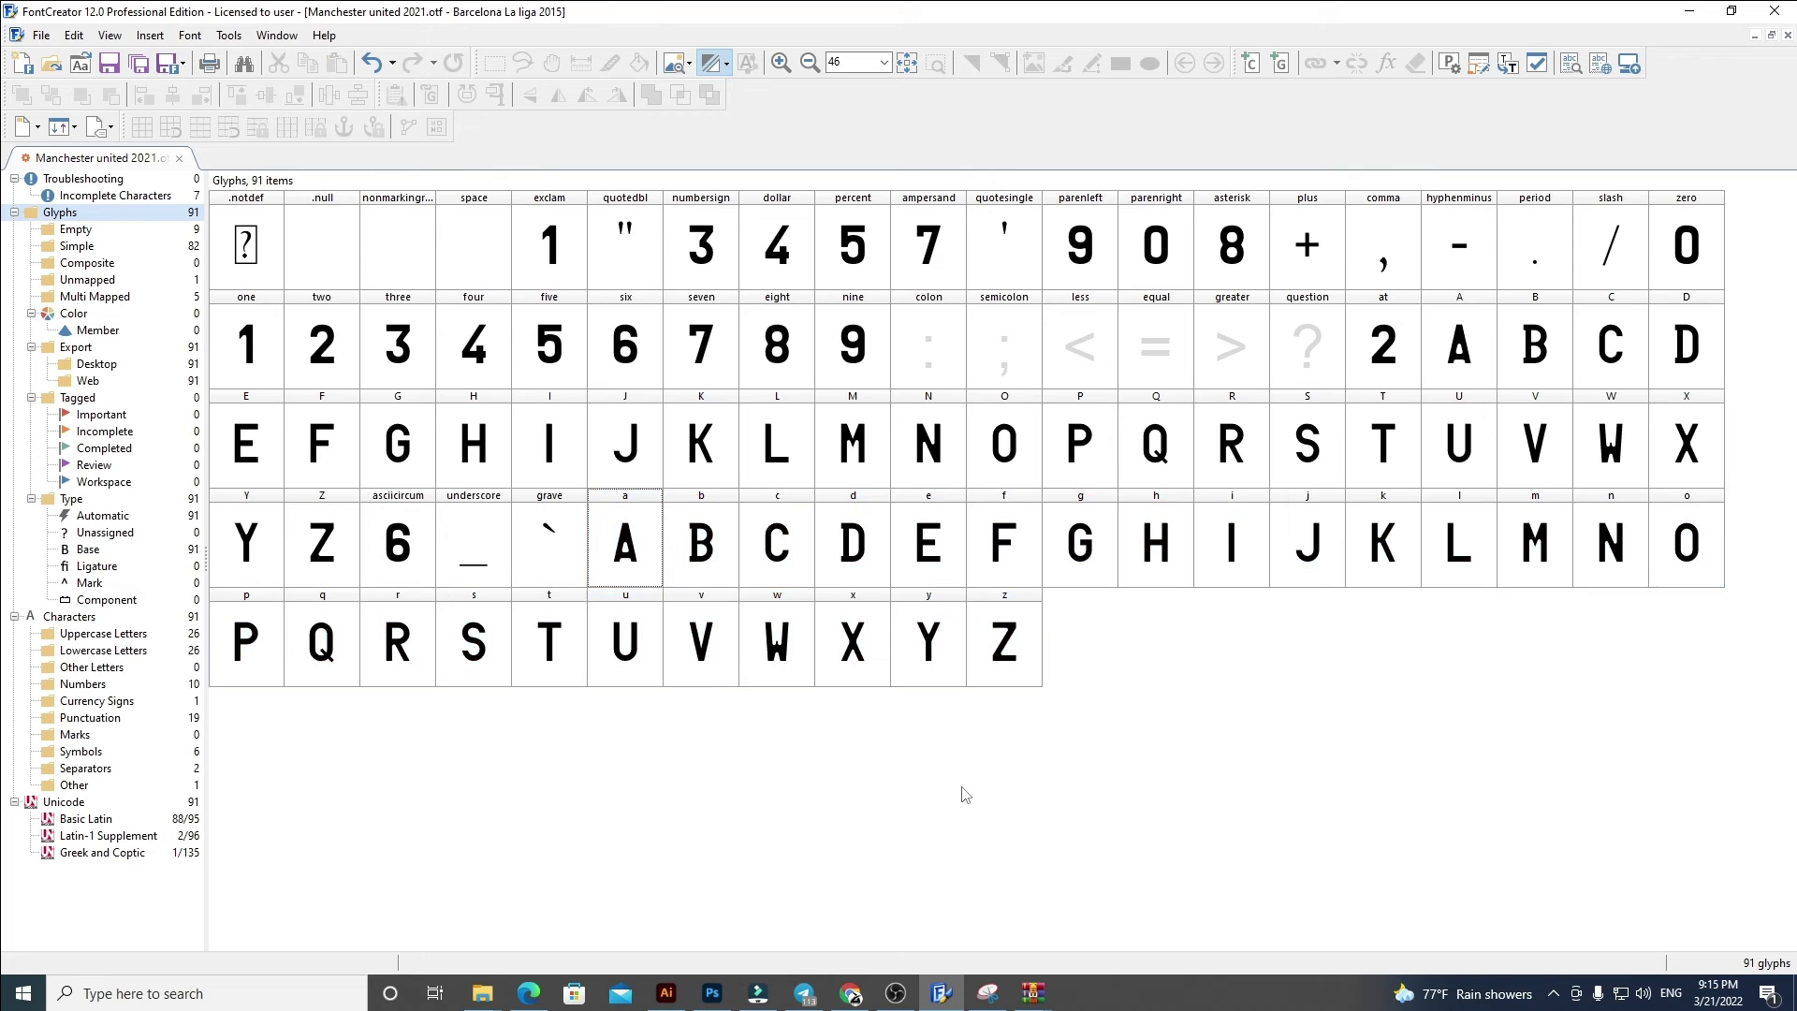
Step: Switch to Illustrator and copy the title text "RSC Anderlecht 2022"
click(666, 992)
click(583, 276)
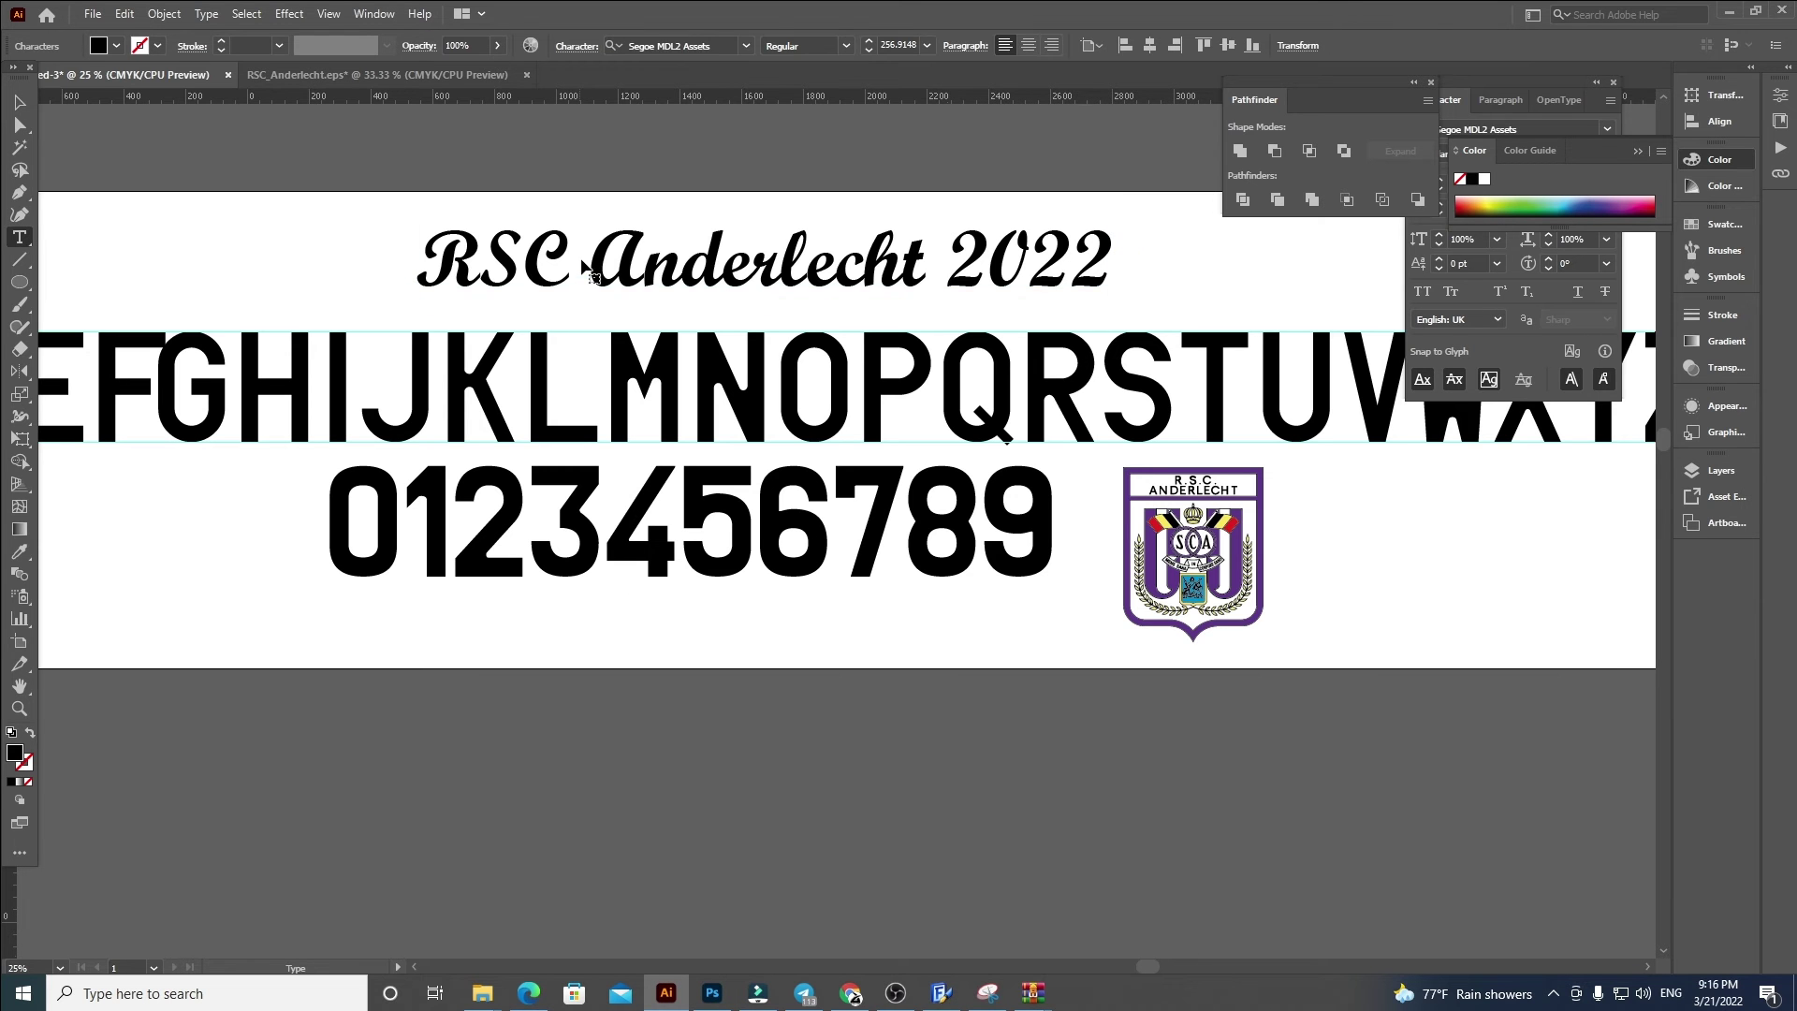
double_click(582, 276)
key(ctrl+a)
key(ctrl+c)
click(20, 101)
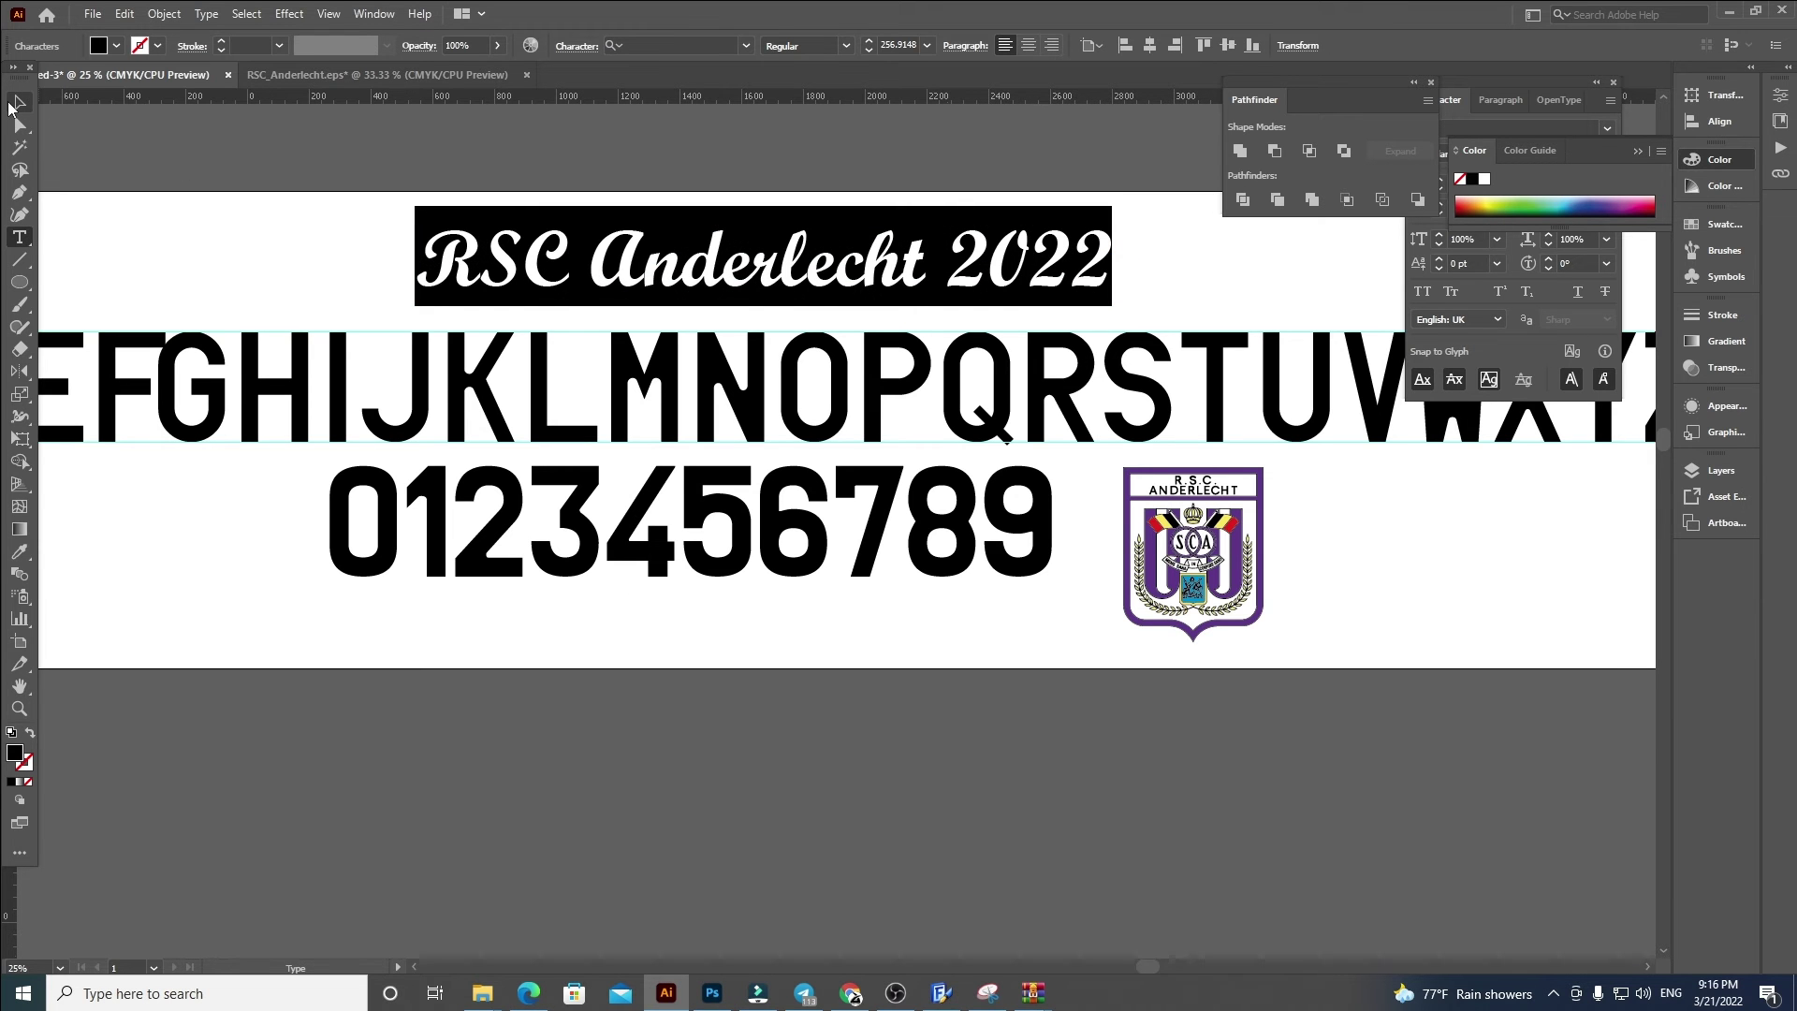
Step: Switch back to FontCreator and set the font family name to RSC Anderlecht 2022 in the font properties
click(936, 996)
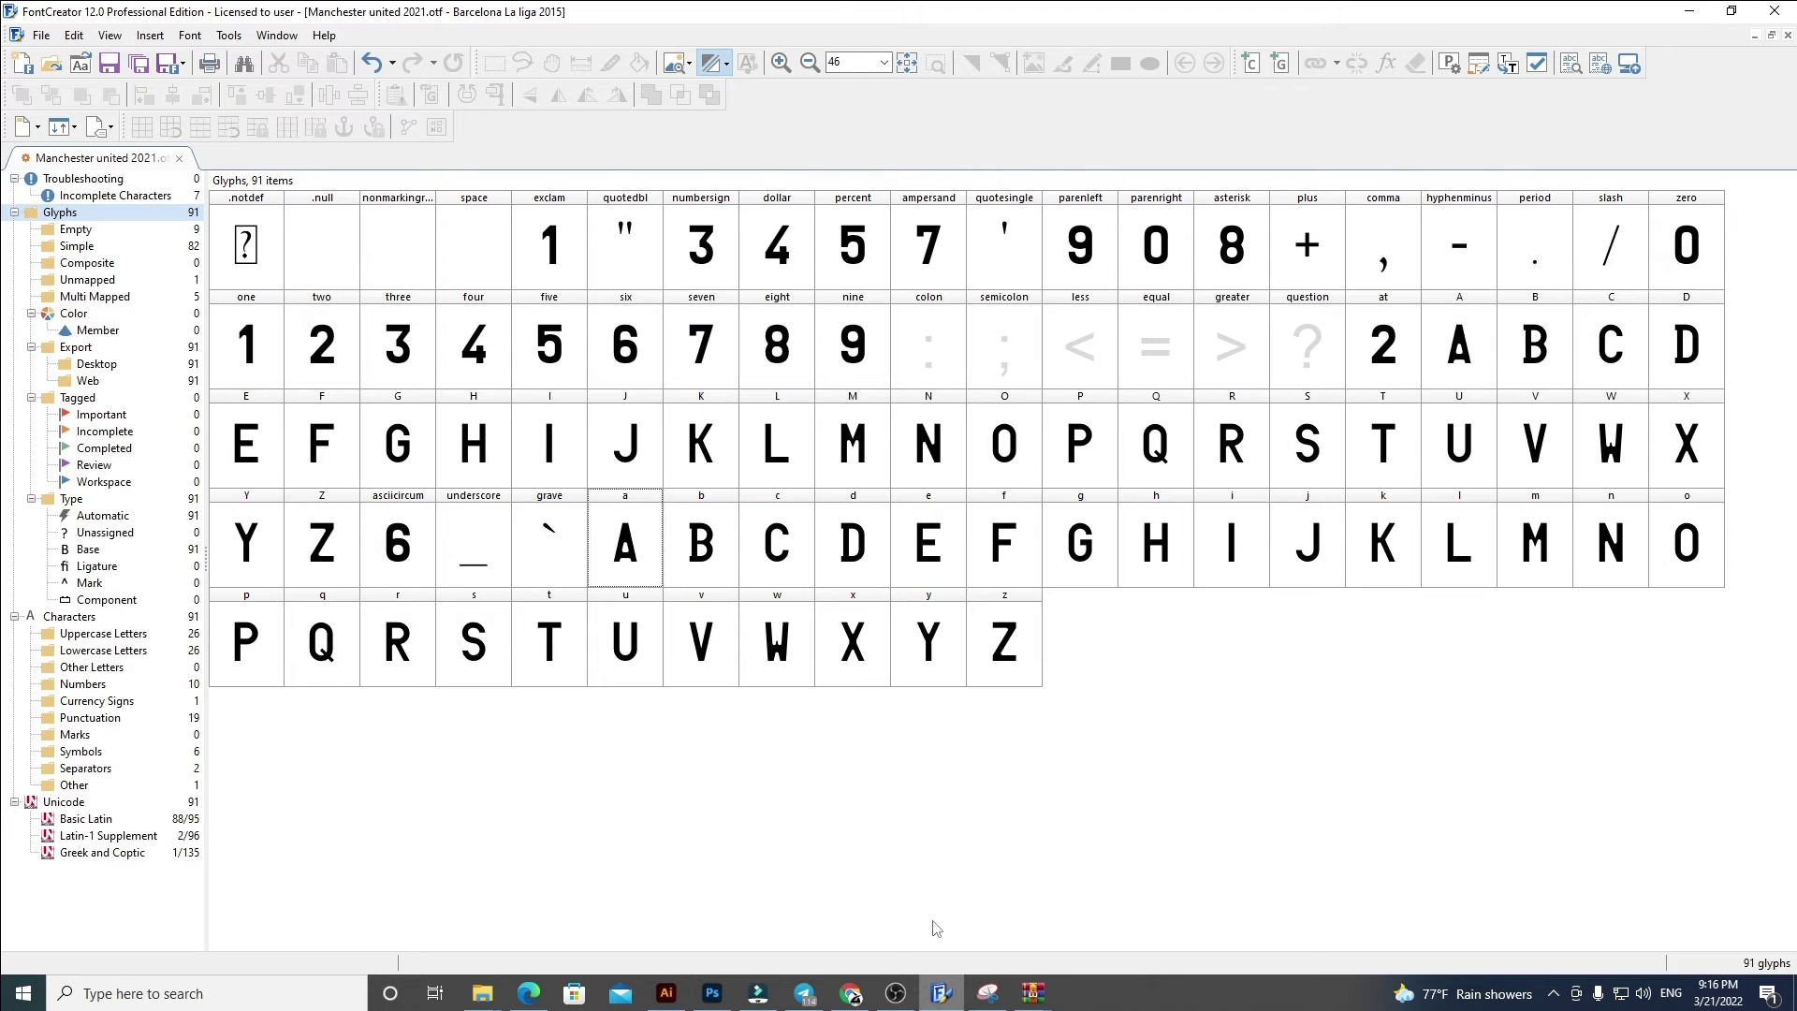
click(190, 34)
click(207, 59)
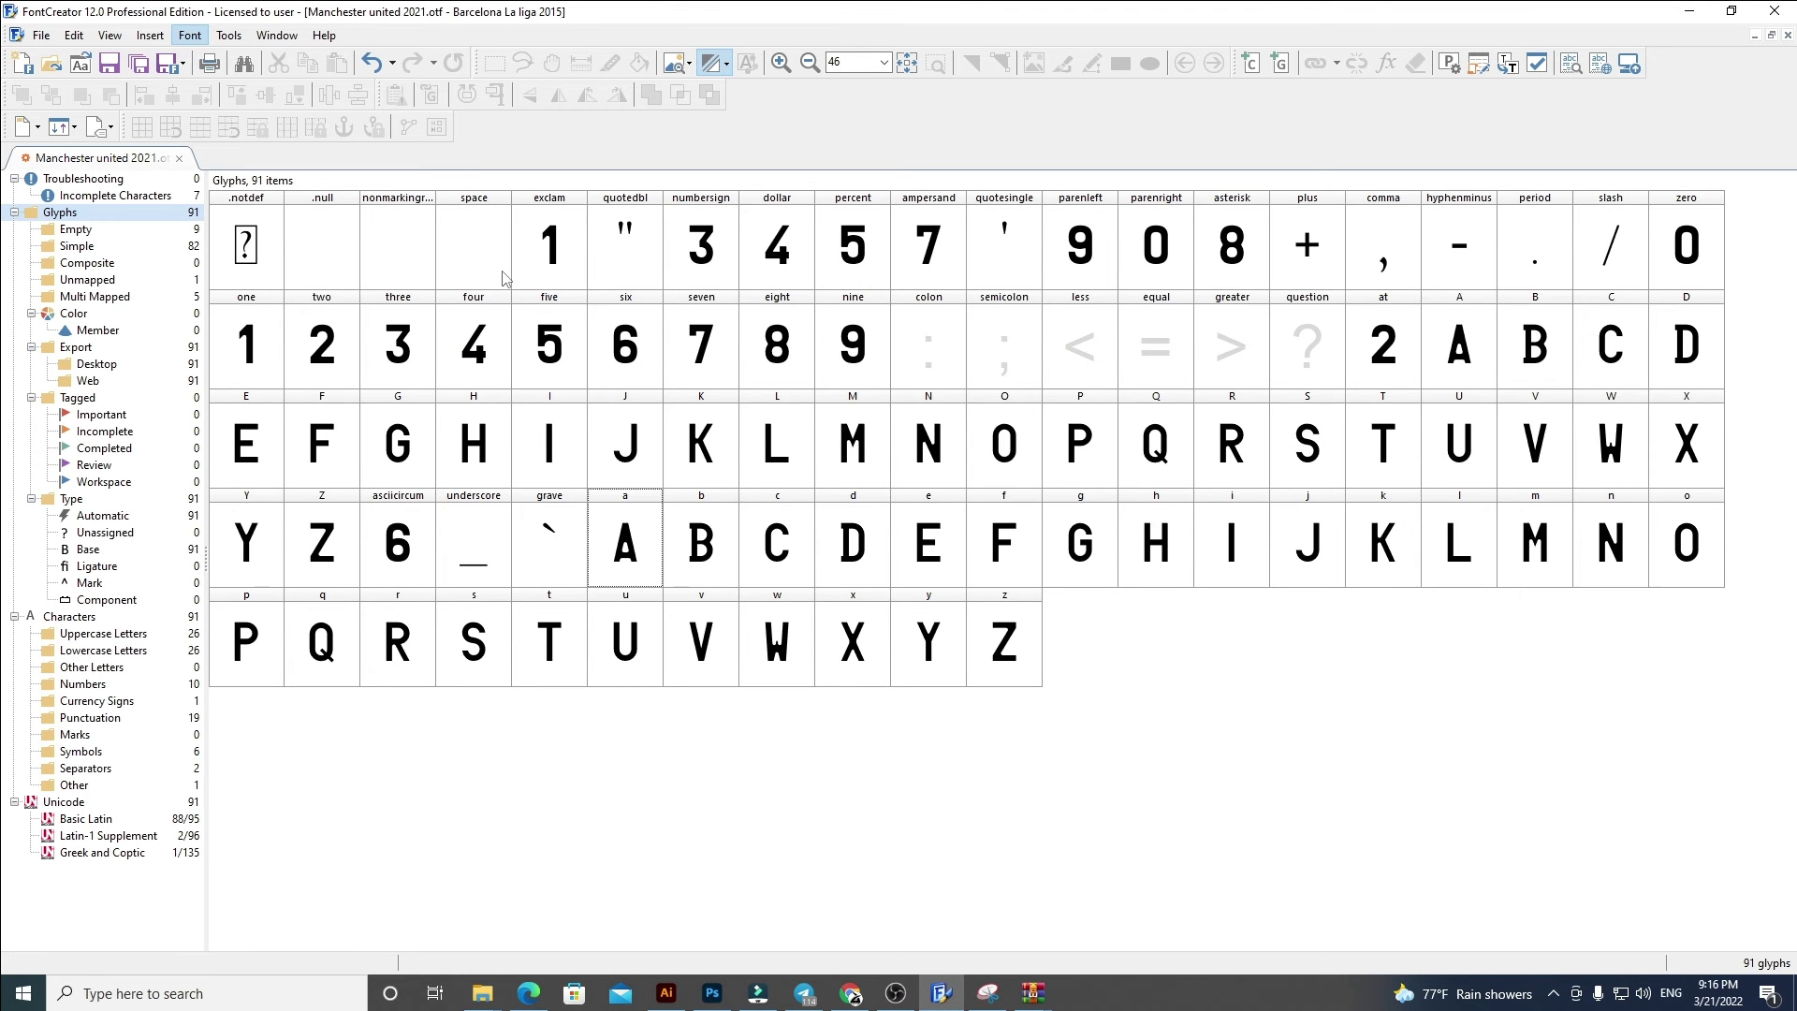
drag(949, 314, 676, 315)
key(ctrl+v)
click(985, 722)
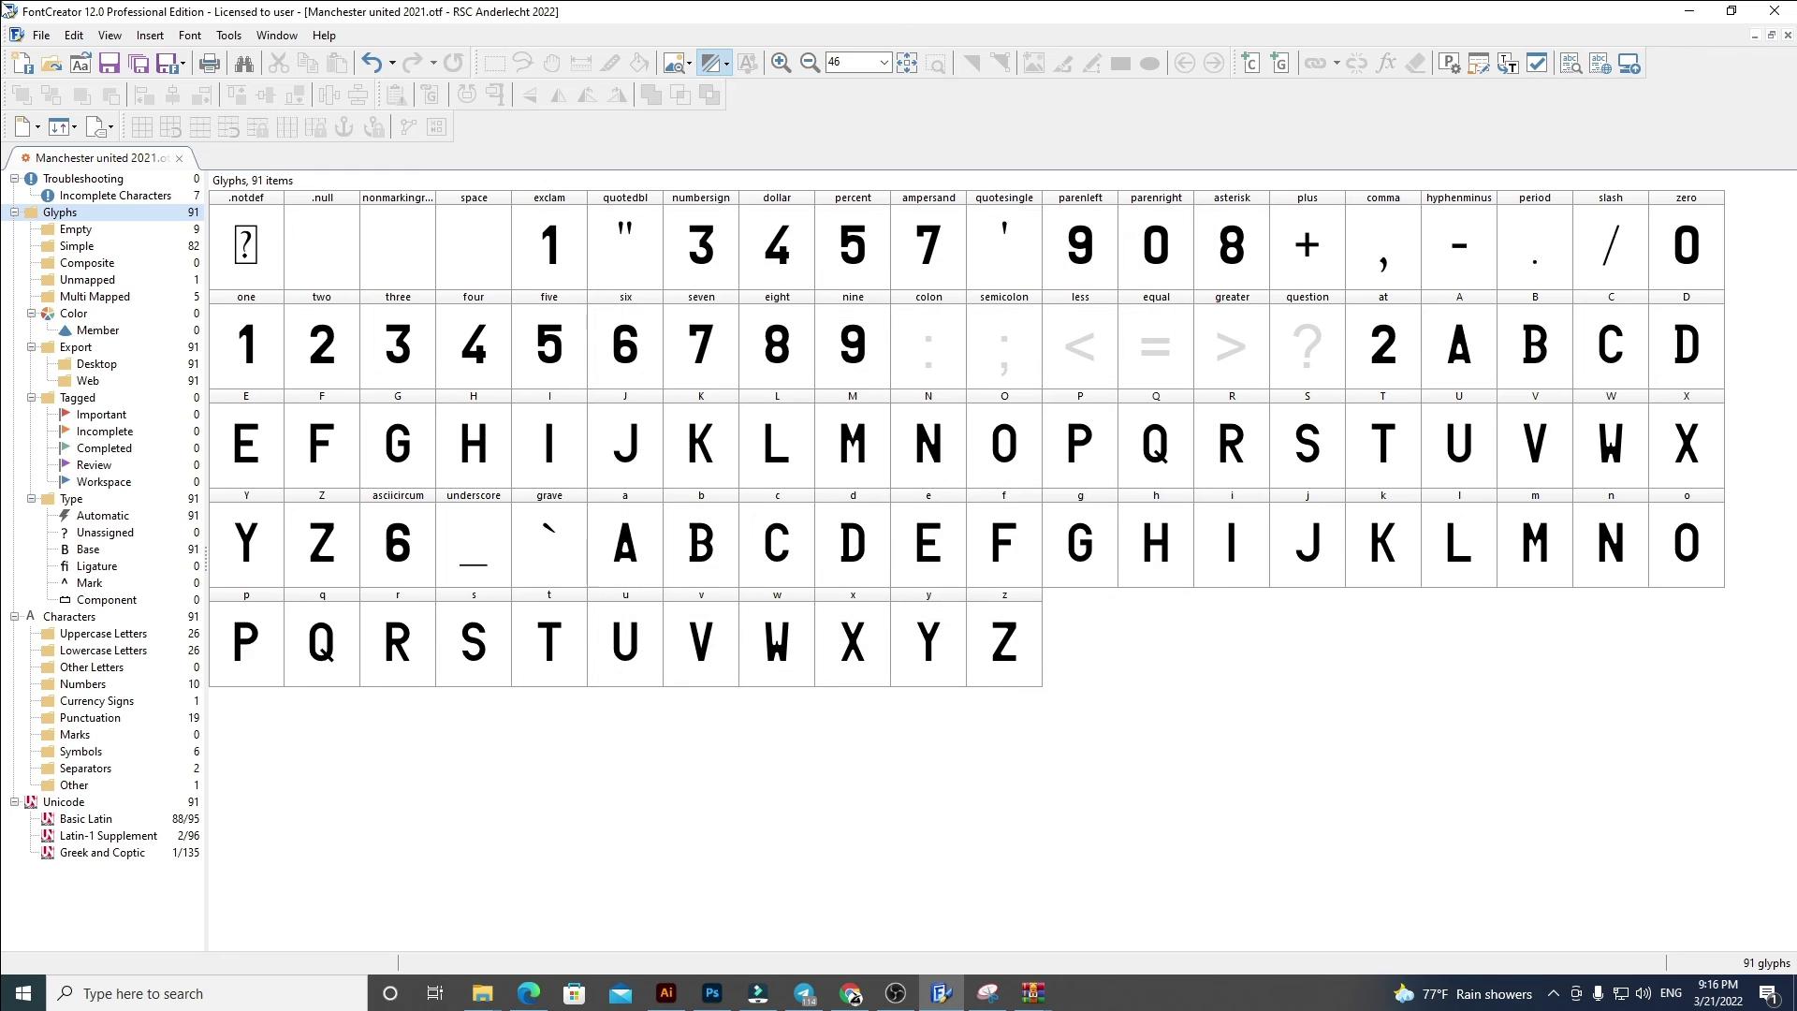
Step: Export the font as TrueType file RSC Anderlecht 2022 into a new RSC Anderlecht 2022 folder inside Font Design
click(47, 36)
mouse_move(103, 303)
click(318, 302)
click(877, 601)
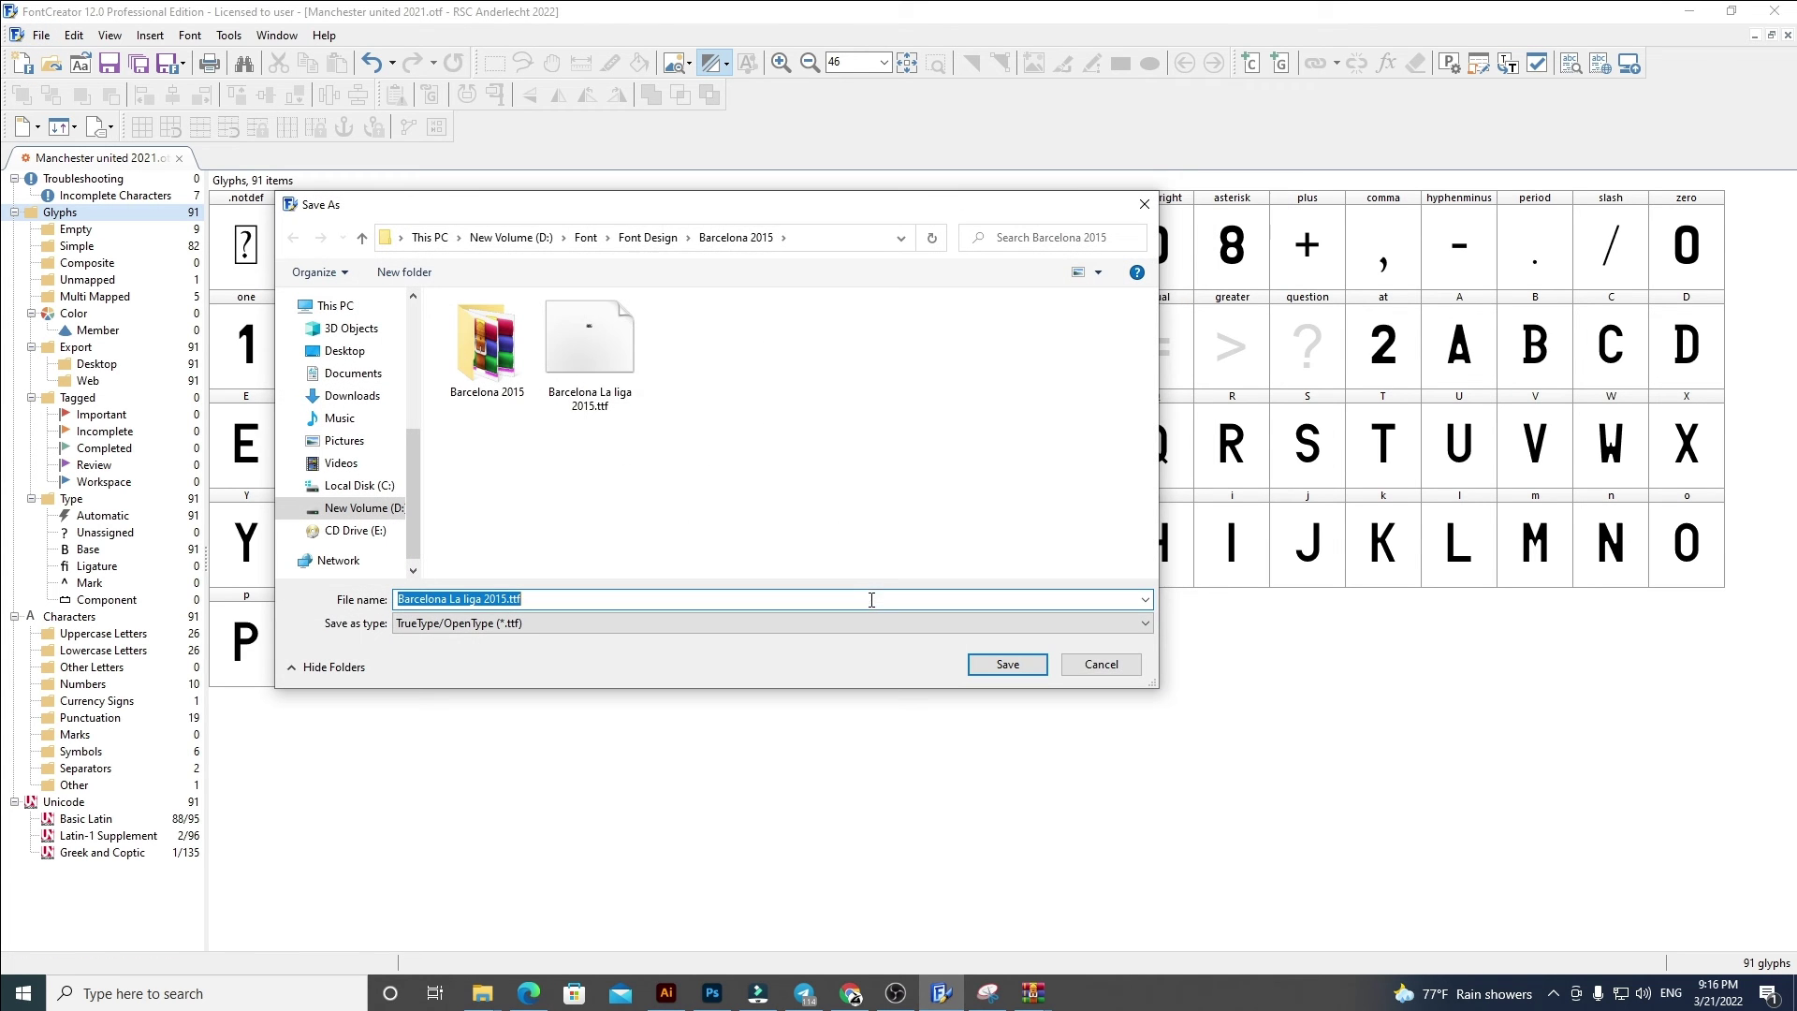
click(661, 244)
click(405, 271)
key(ctrl+v)
double_click(616, 322)
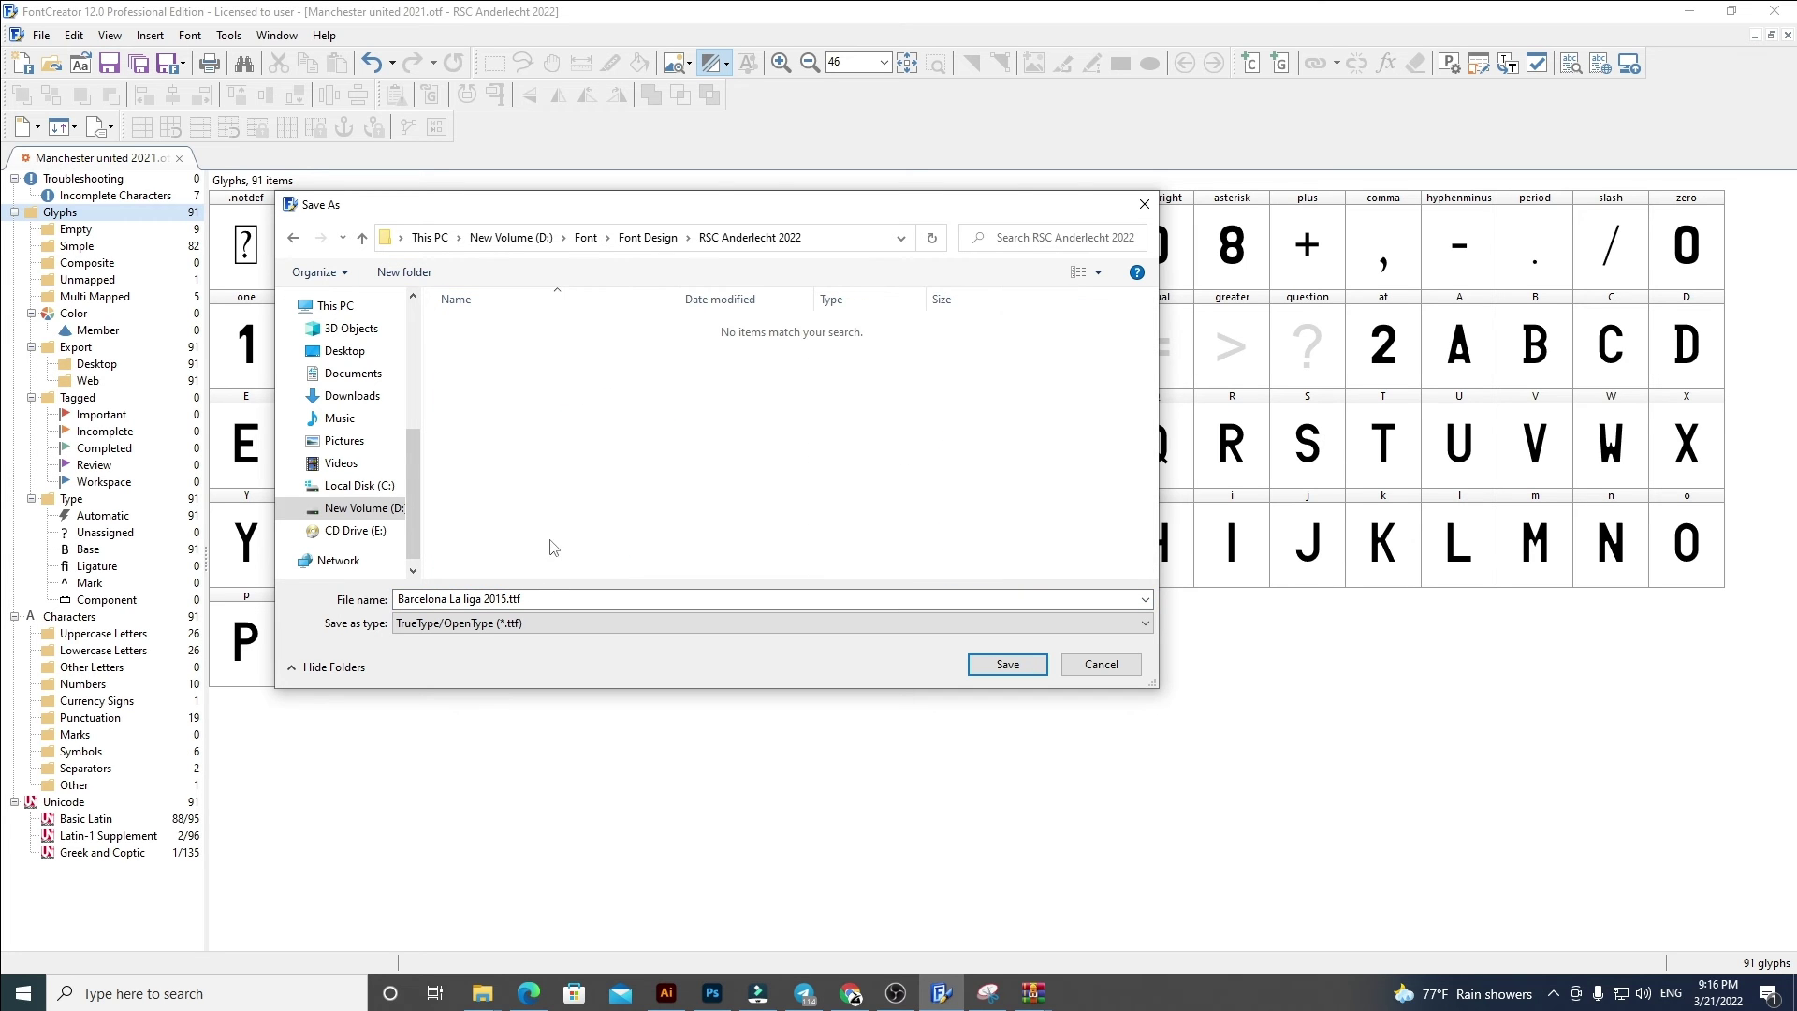
key(ctrl+v)
click(1008, 664)
Step: Export the font as OpenType (*.otf) file RSC Anderlecht 2022 in the RSC Anderlecht 2022 folder
click(38, 35)
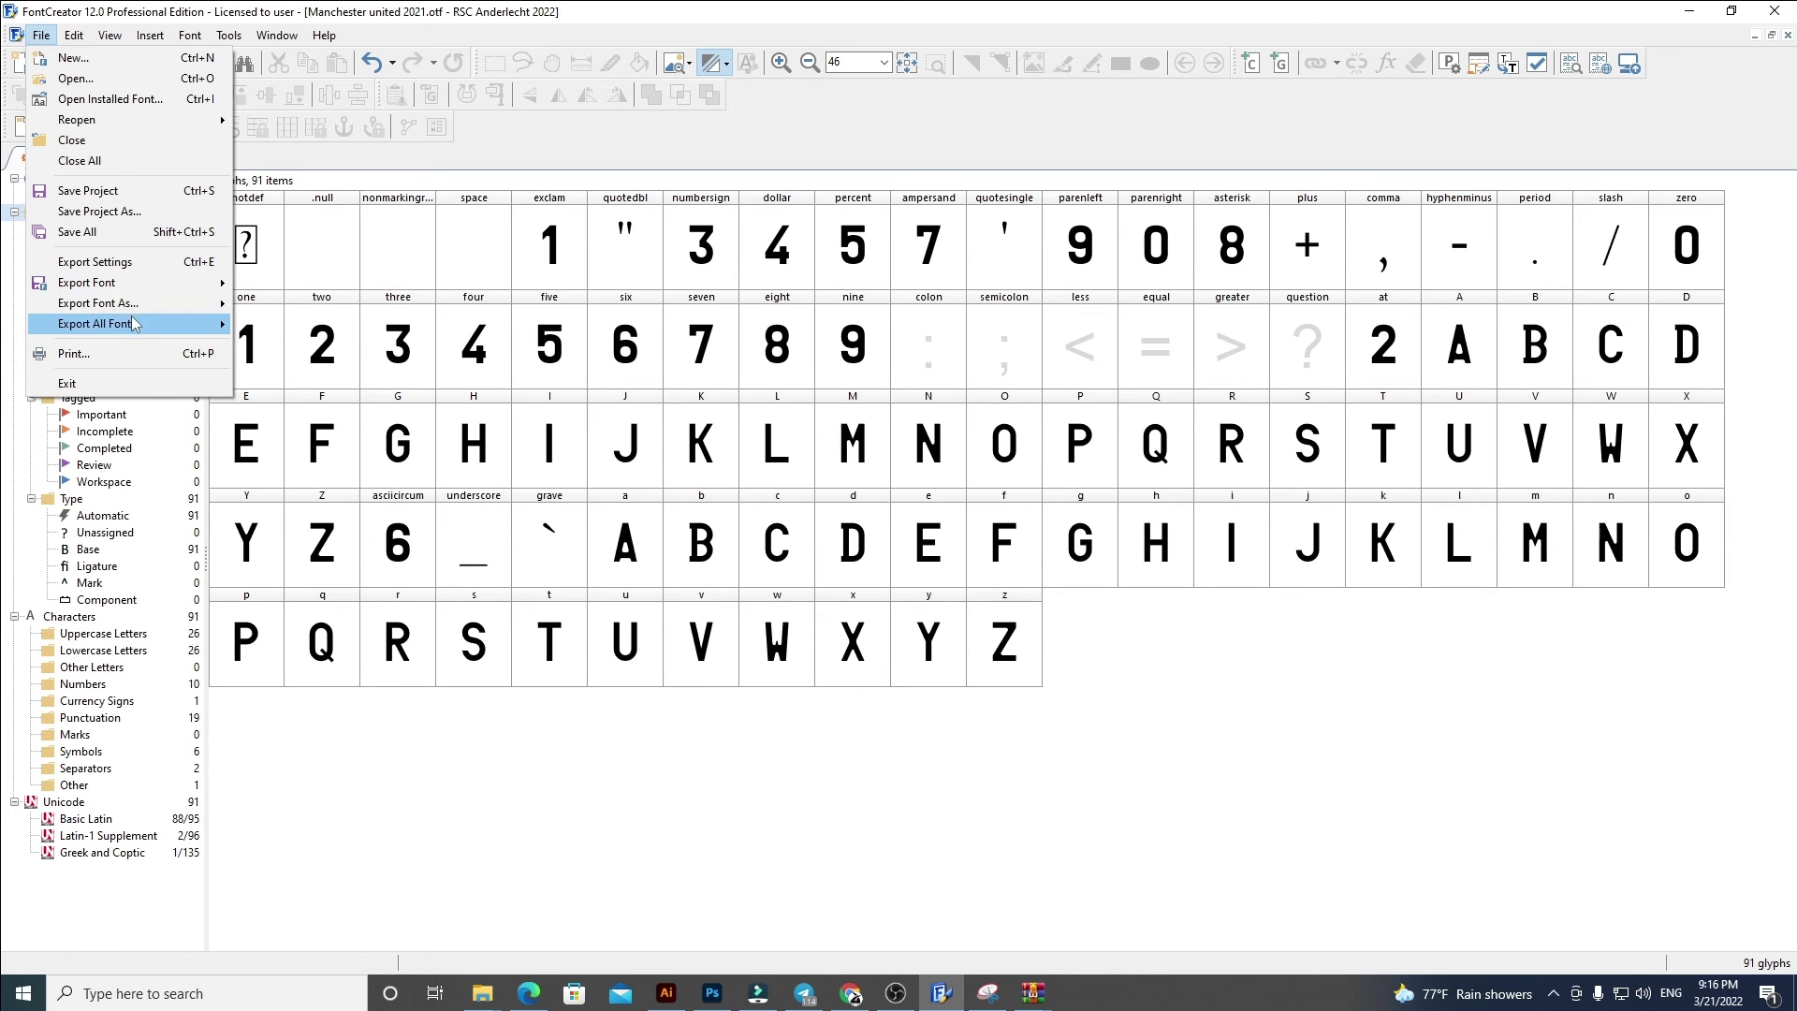
mouse_move(136, 302)
click(274, 312)
click(877, 607)
click(553, 622)
click(543, 668)
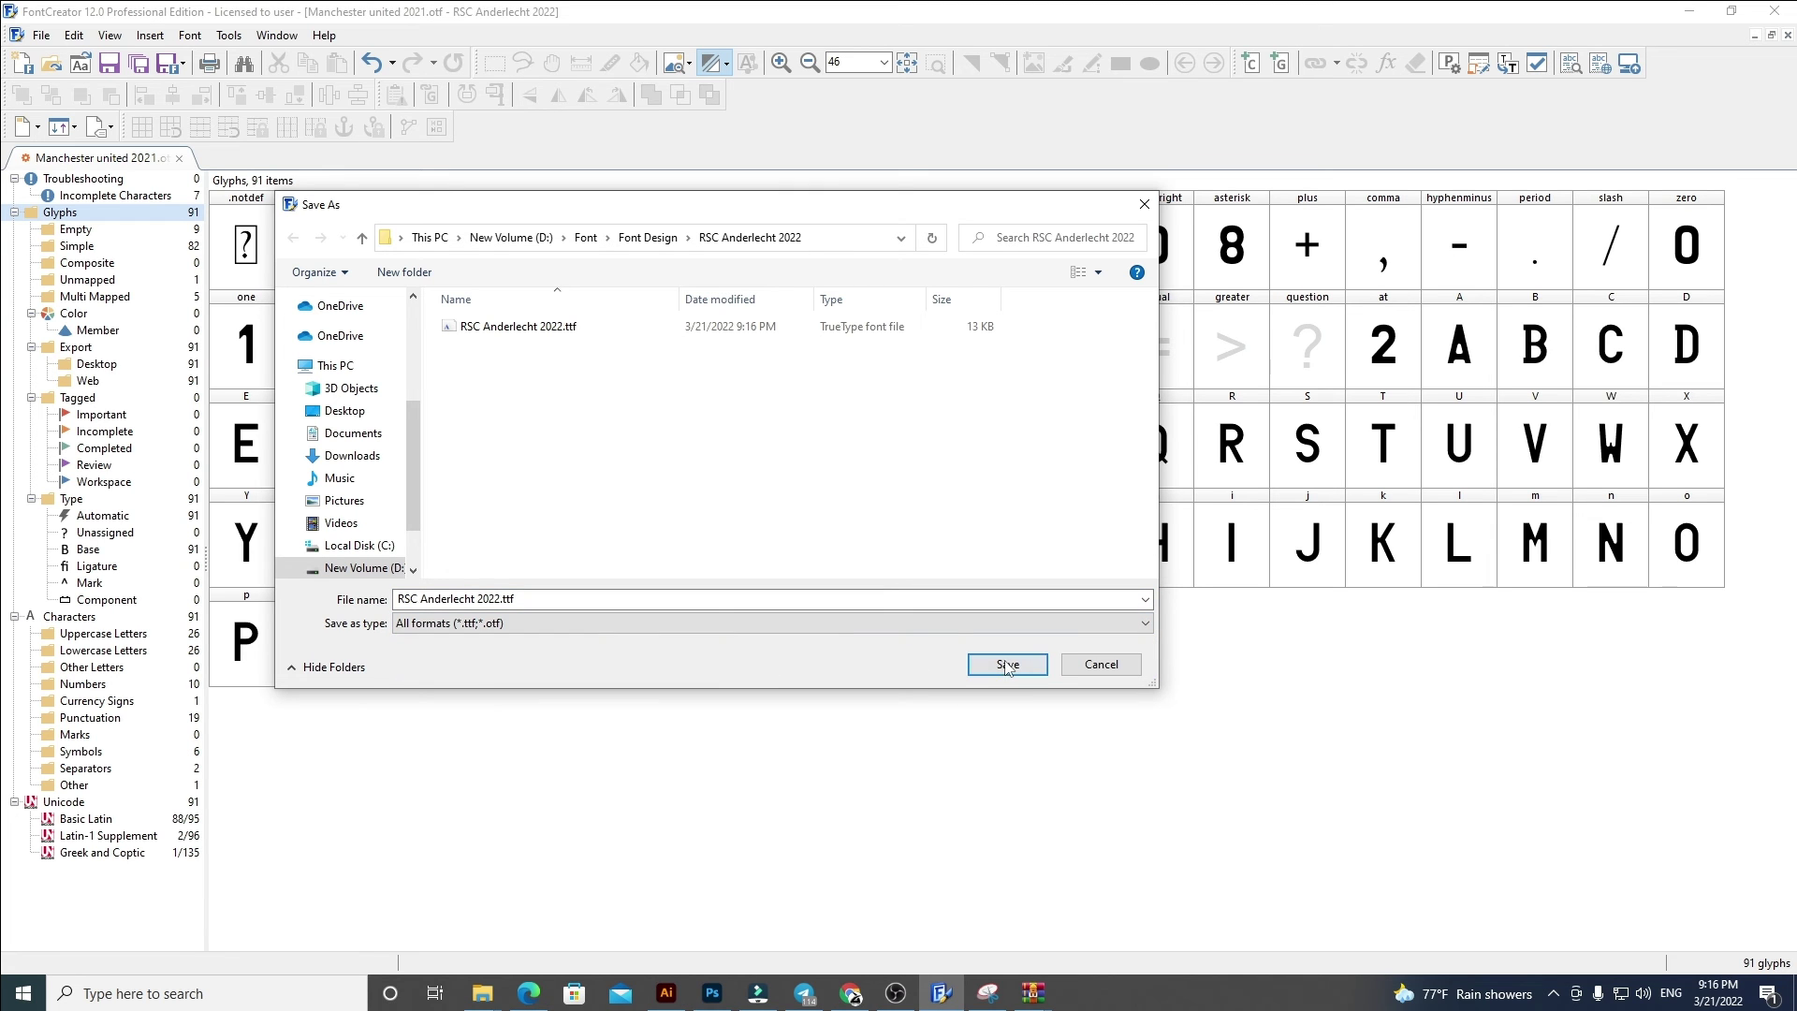
click(705, 600)
click(705, 600)
key(BackSpace)
key(BackSpace)
key(BackSpace)
key(BackSpace)
click(545, 622)
click(548, 649)
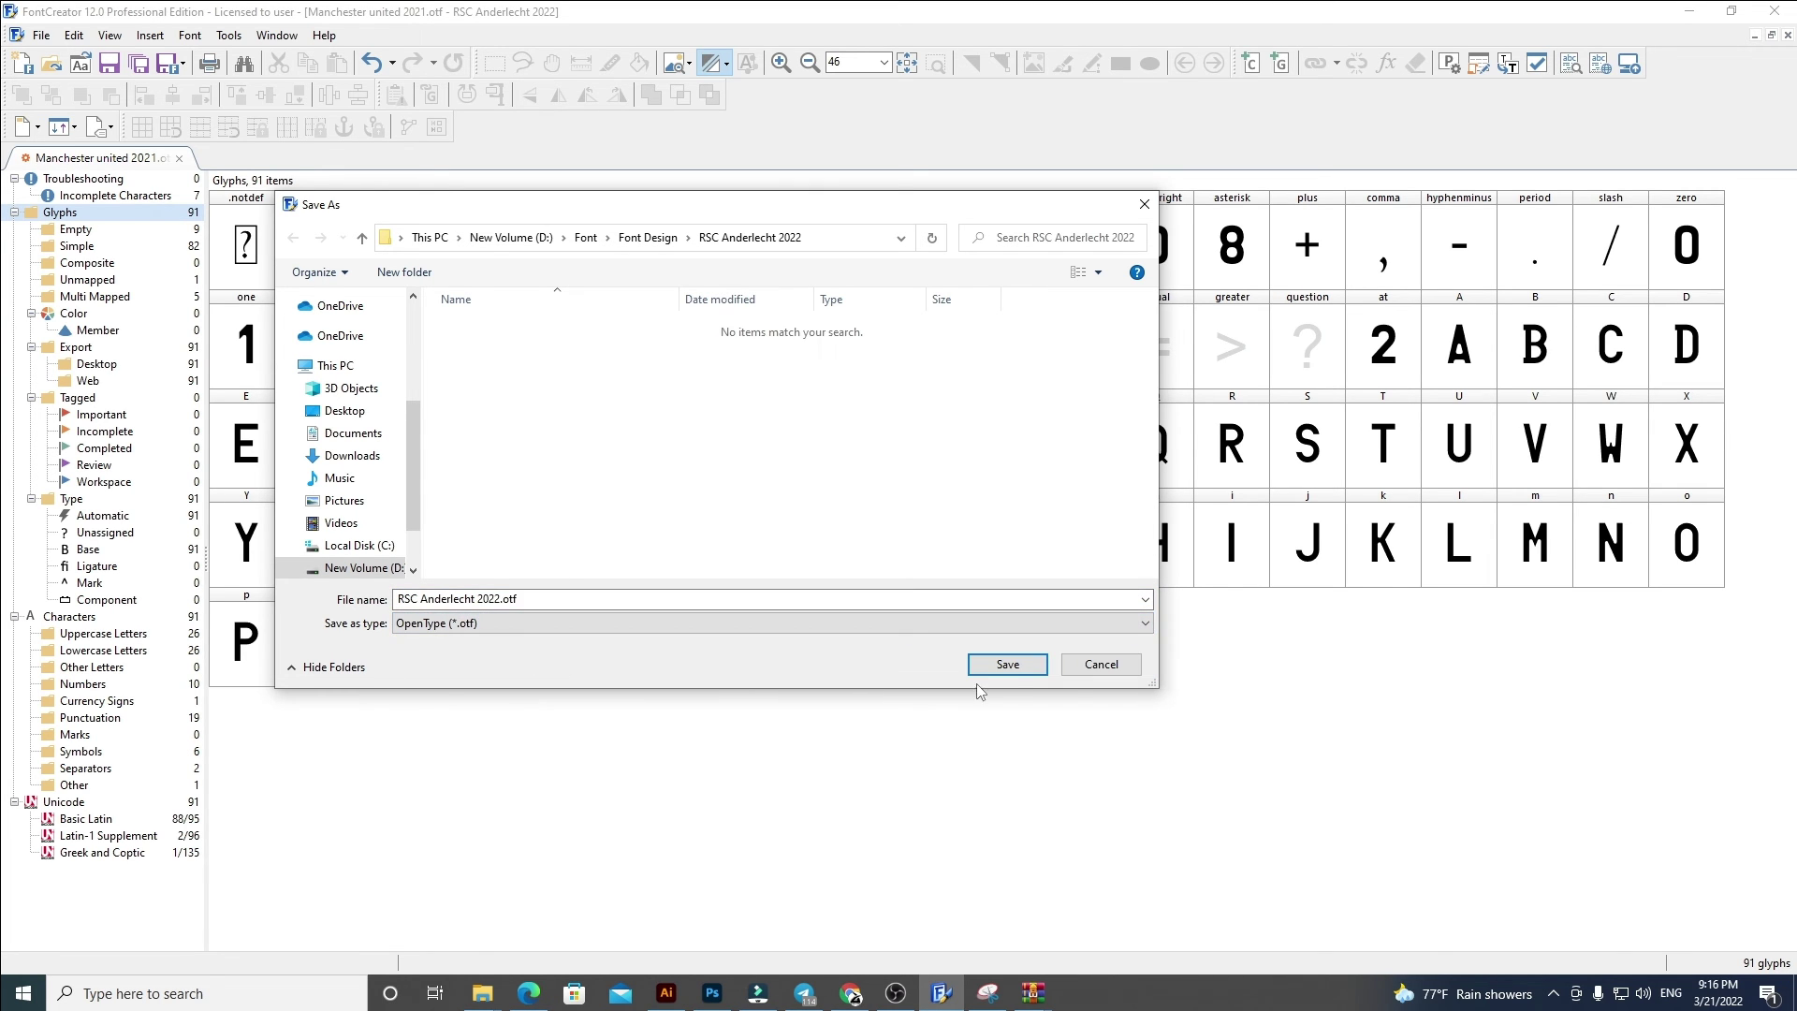
click(1008, 670)
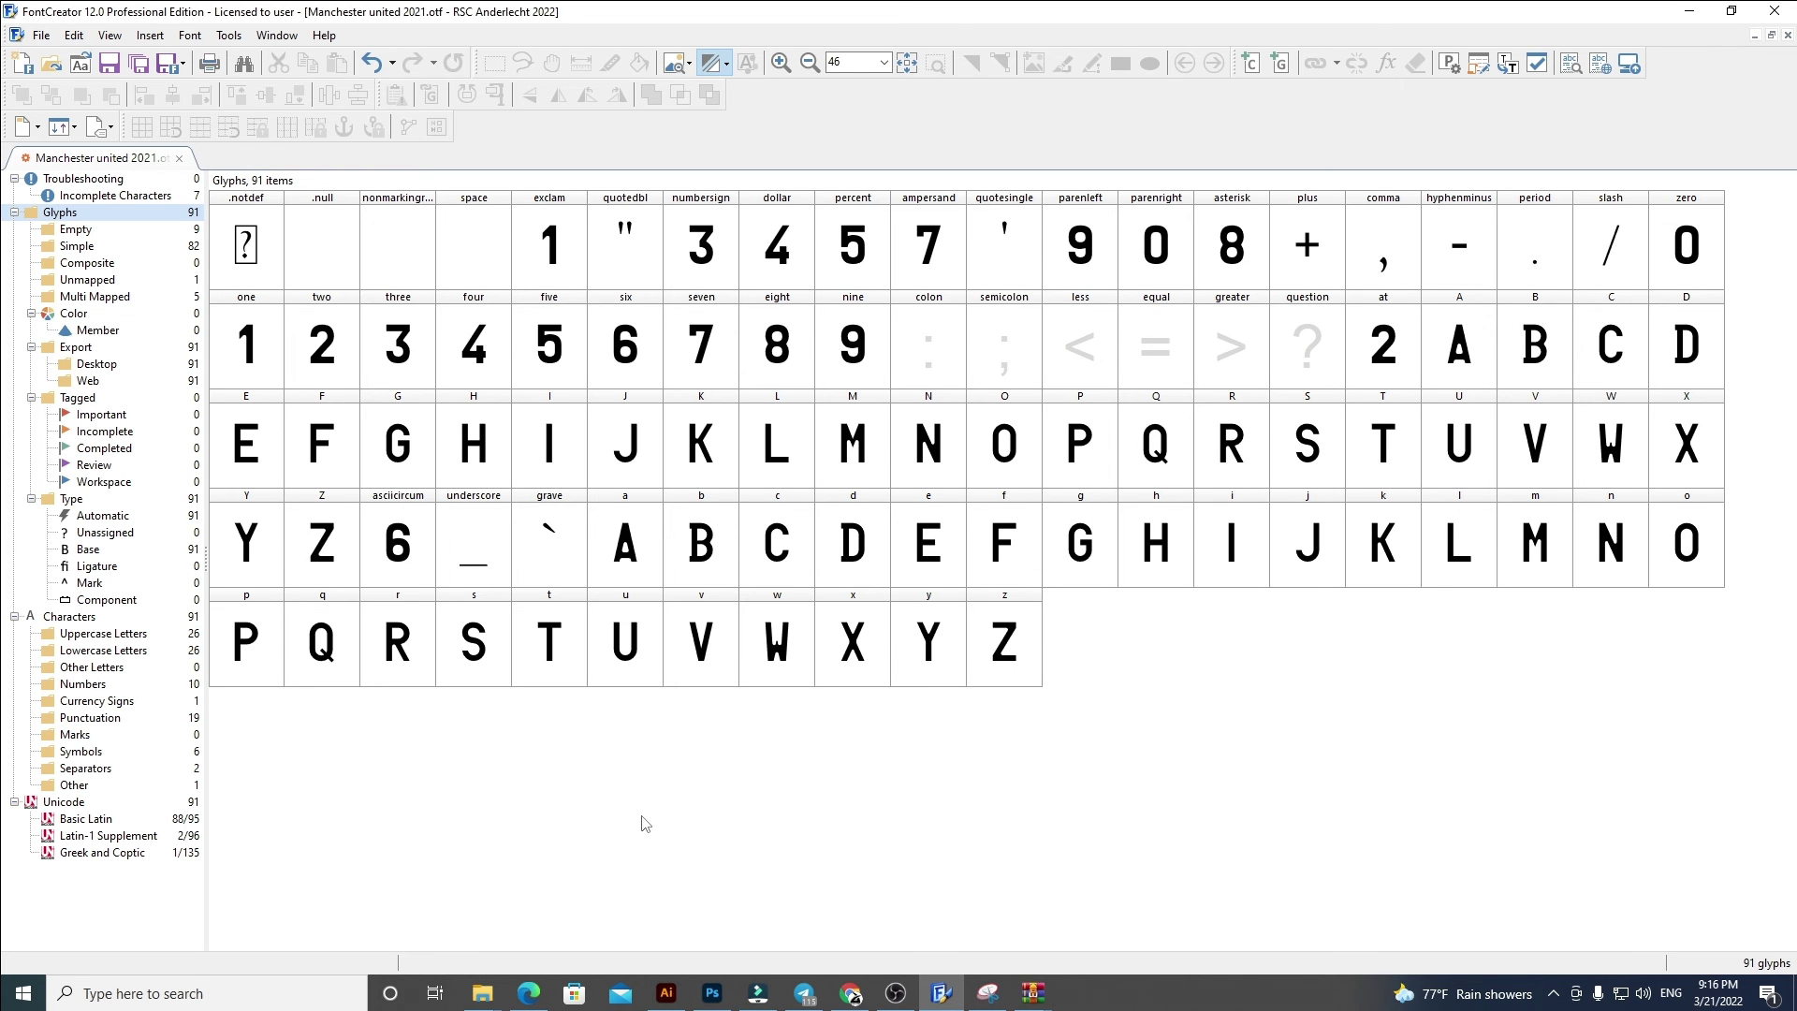
Step: Switch to the File Explorer window showing Barcelona 2015 and go up to the Font Design folder
click(665, 992)
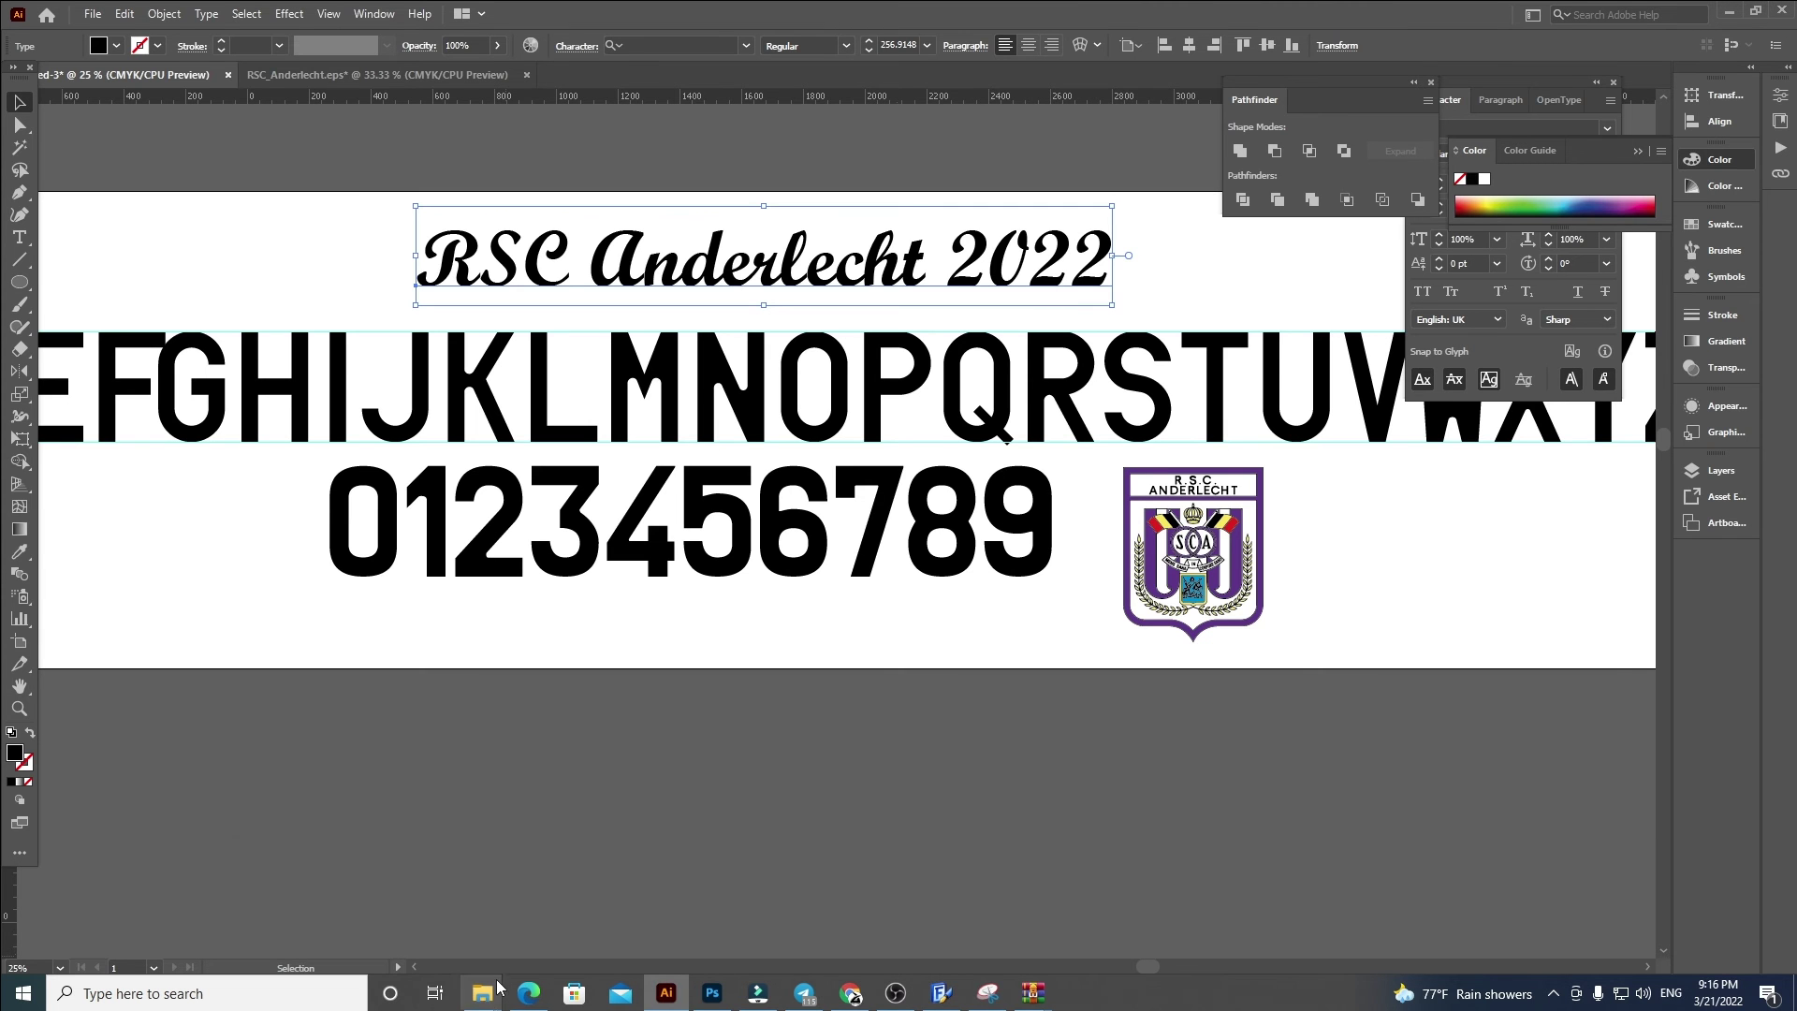
mouse_move(482, 993)
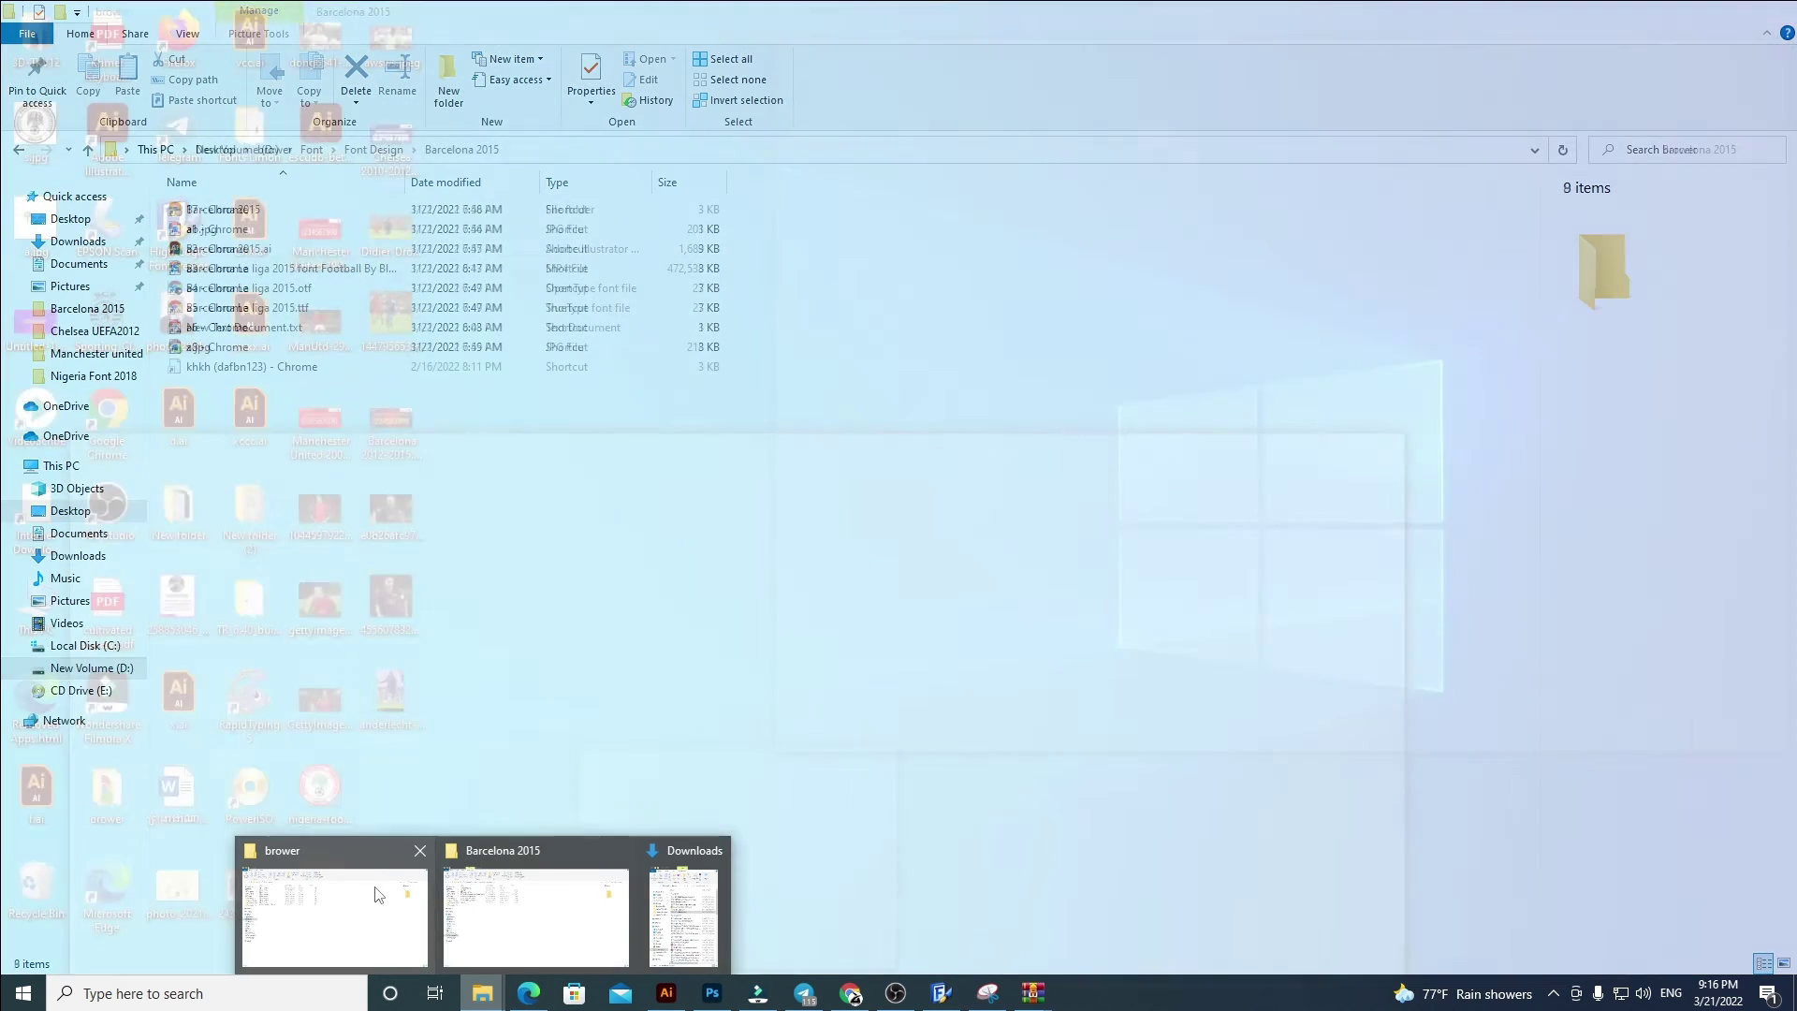
mouse_move(378, 894)
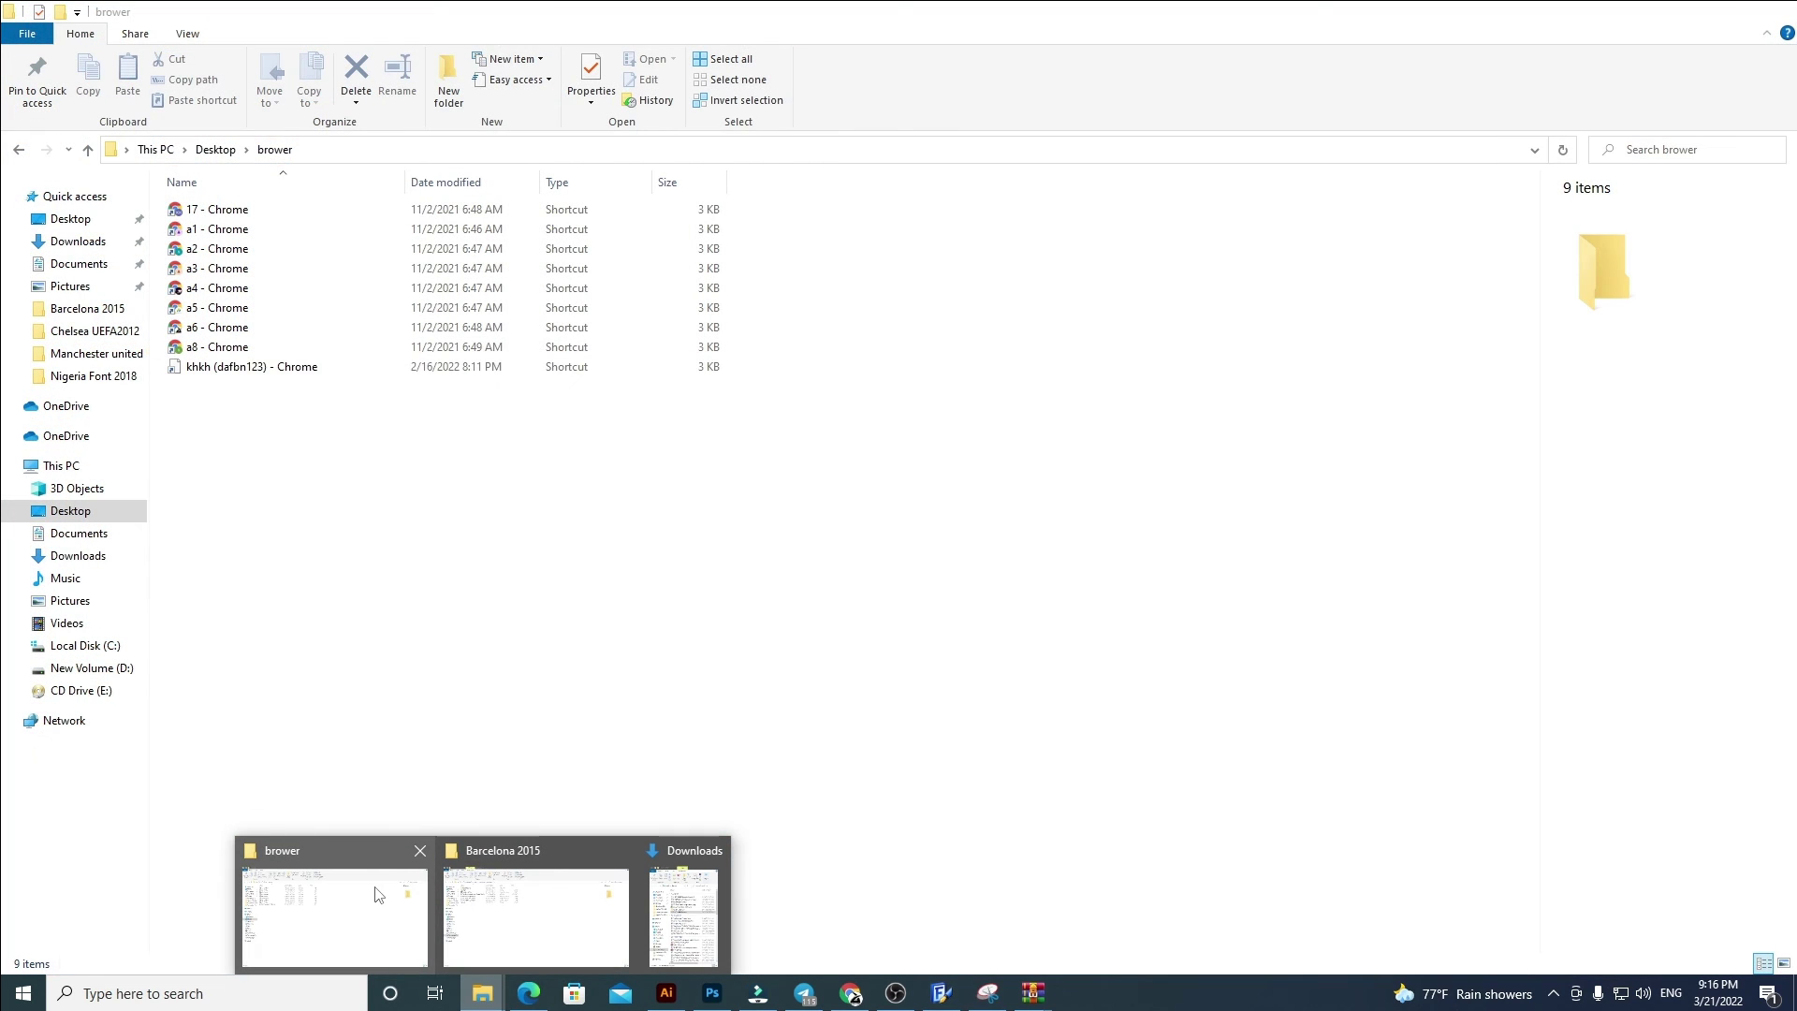
click(552, 906)
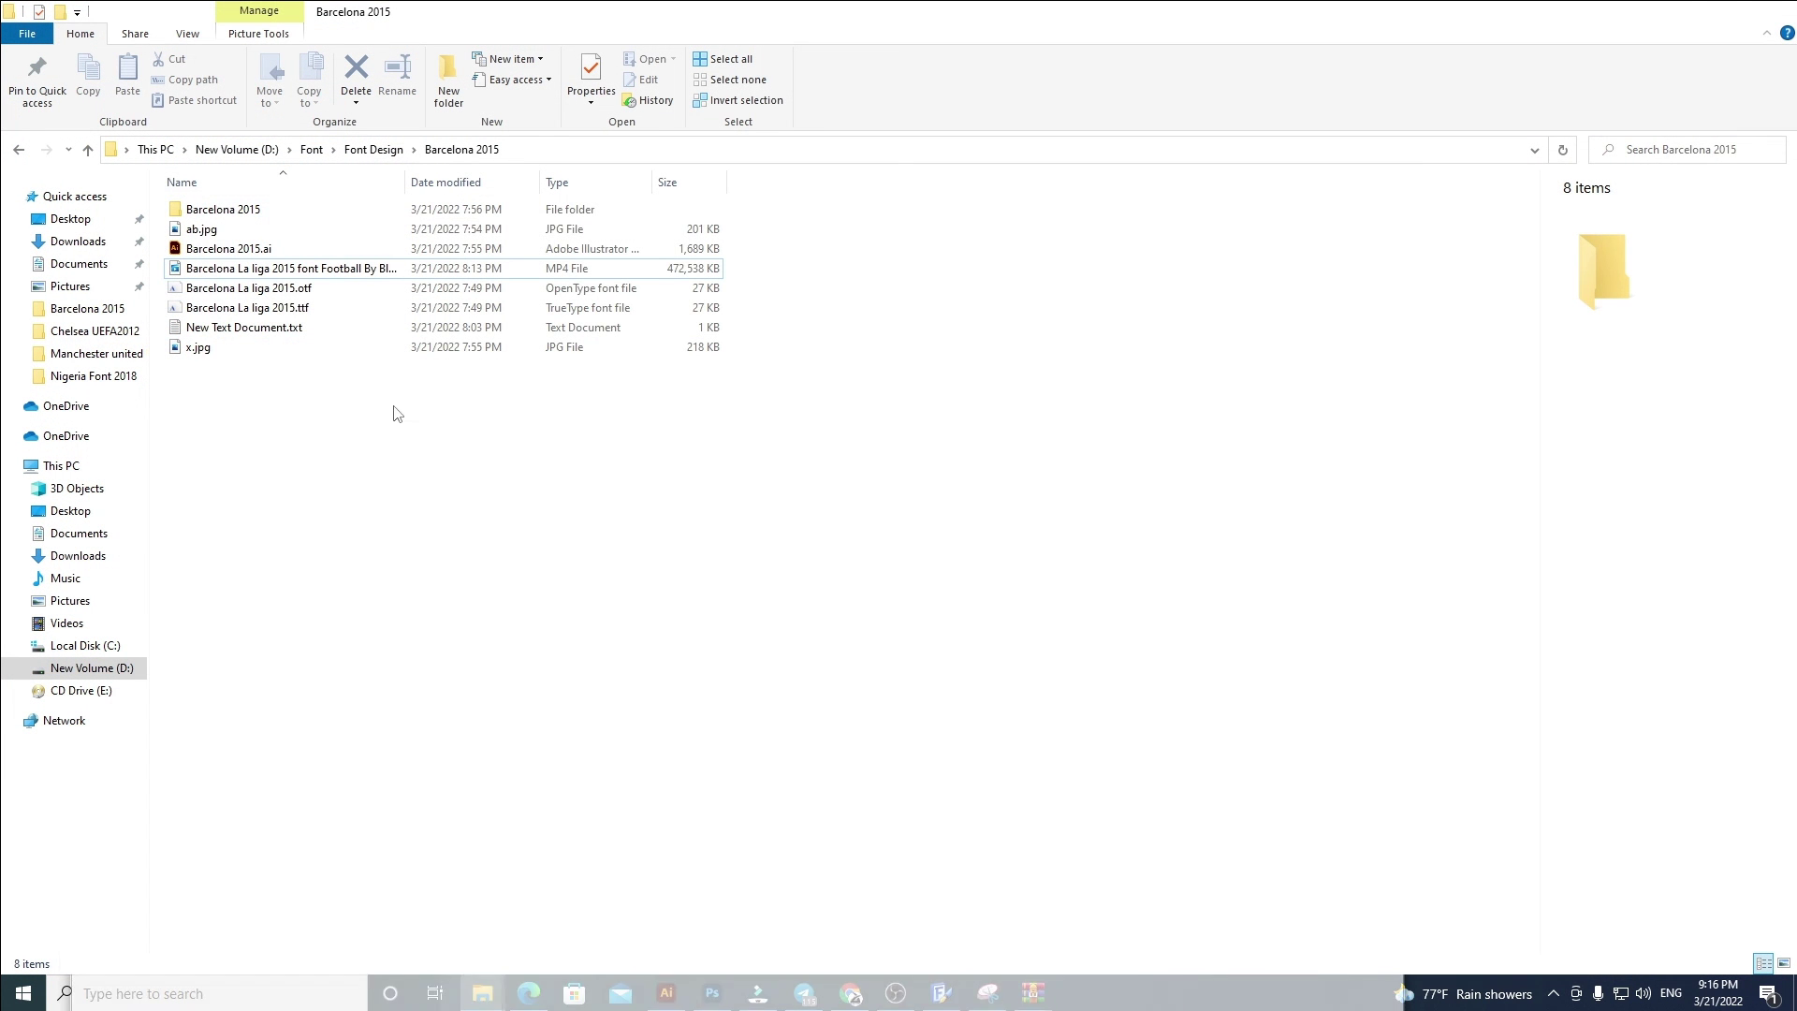
click(378, 152)
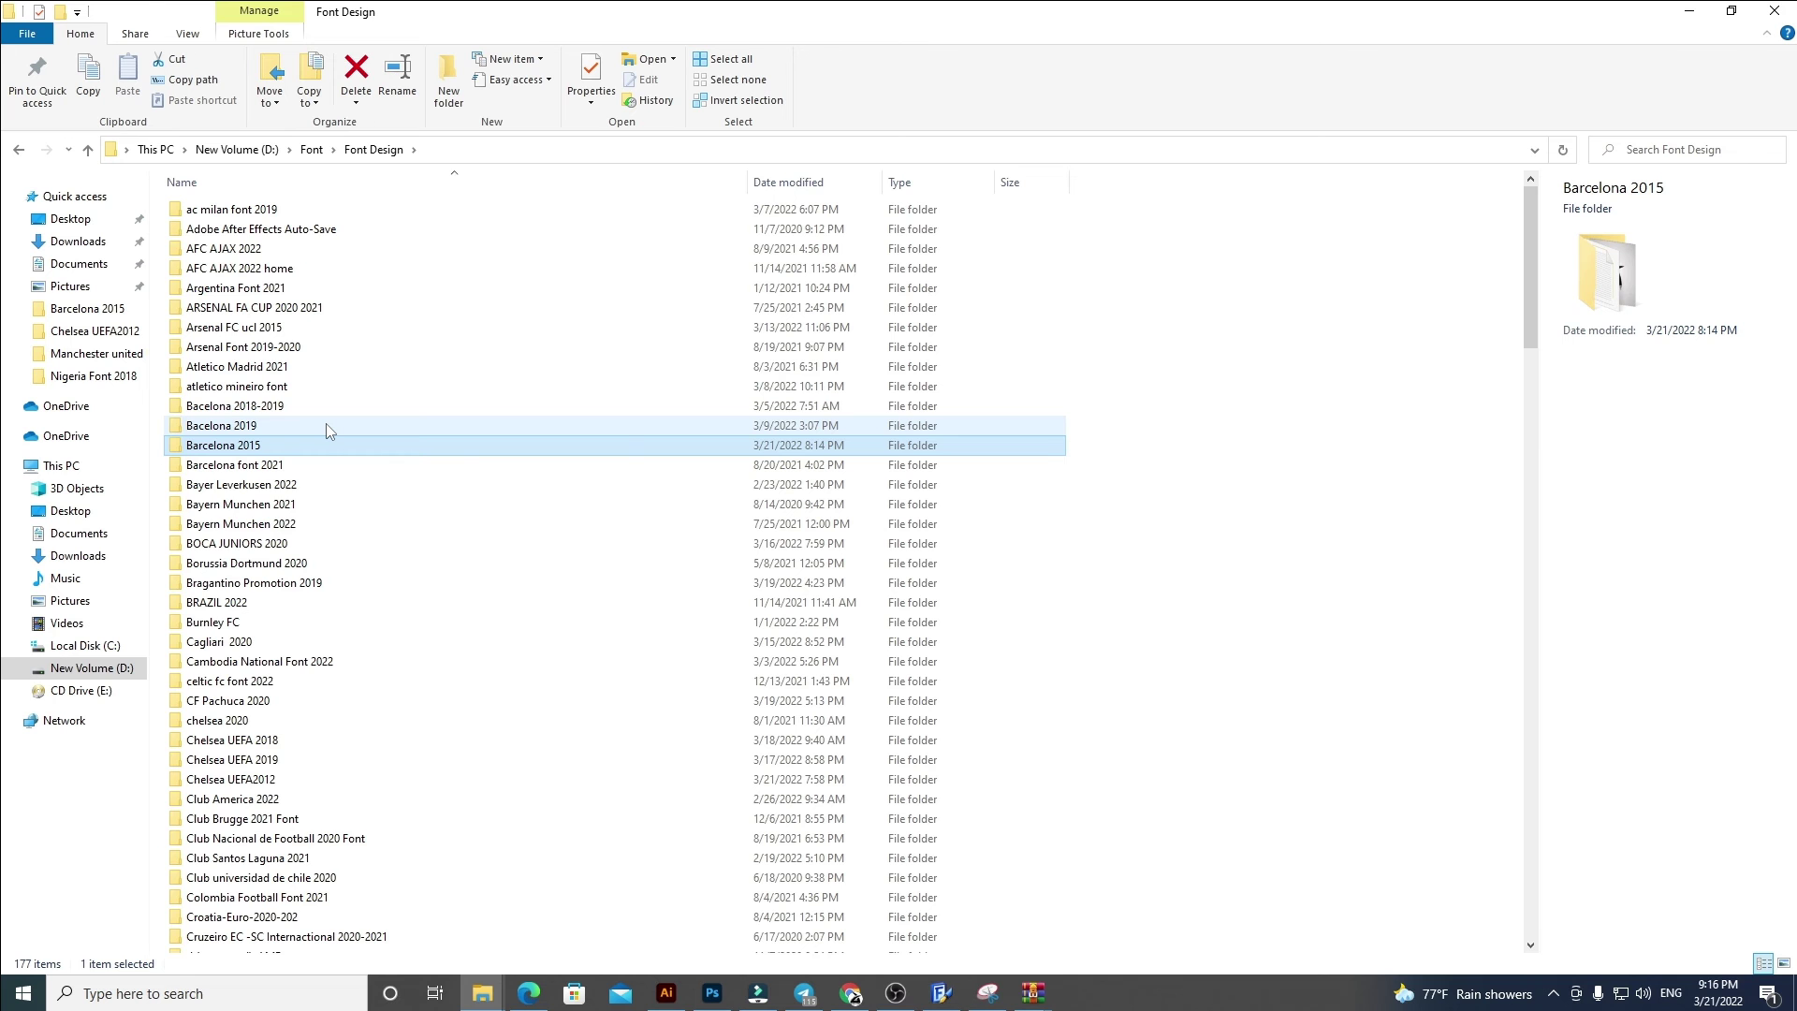
Step: Look through the Font Design folder for the exported font's folder, checking the font's name in Illustrator
key(s)
key(c)
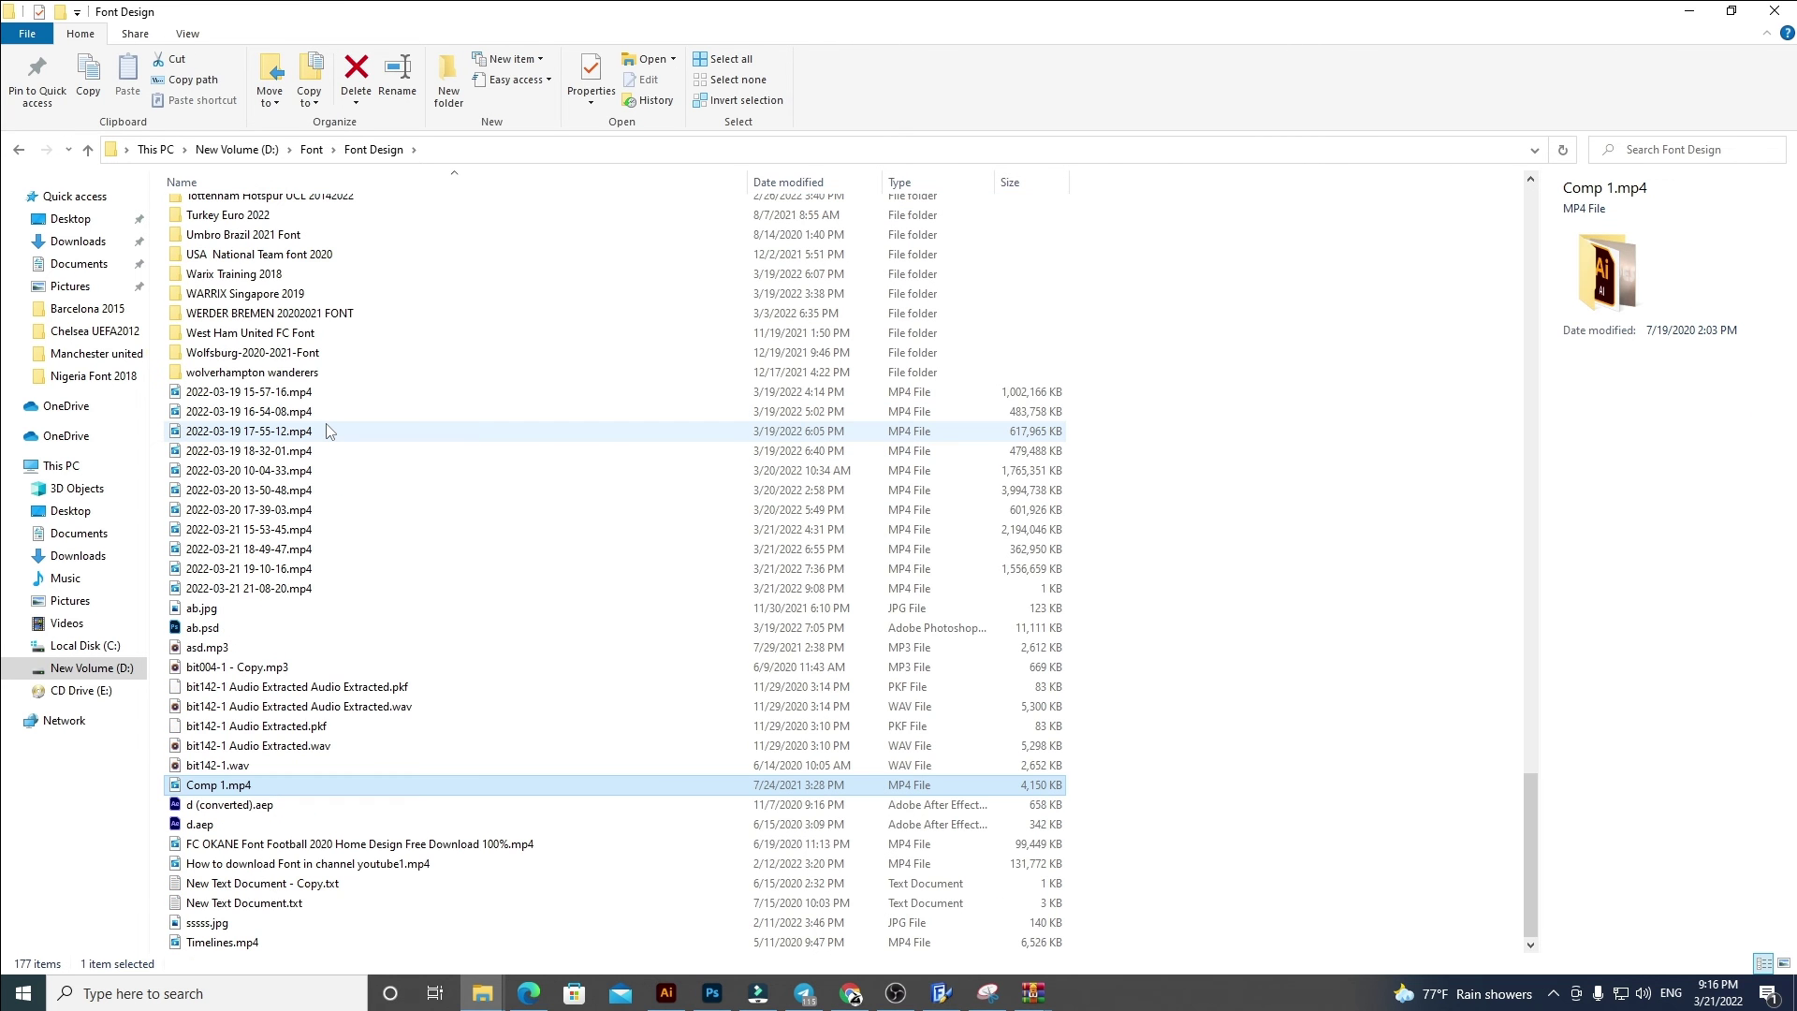
key(c)
key(c)
key(c)
key(c)
key(c)
key(c)
key(c)
key(c)
key(c)
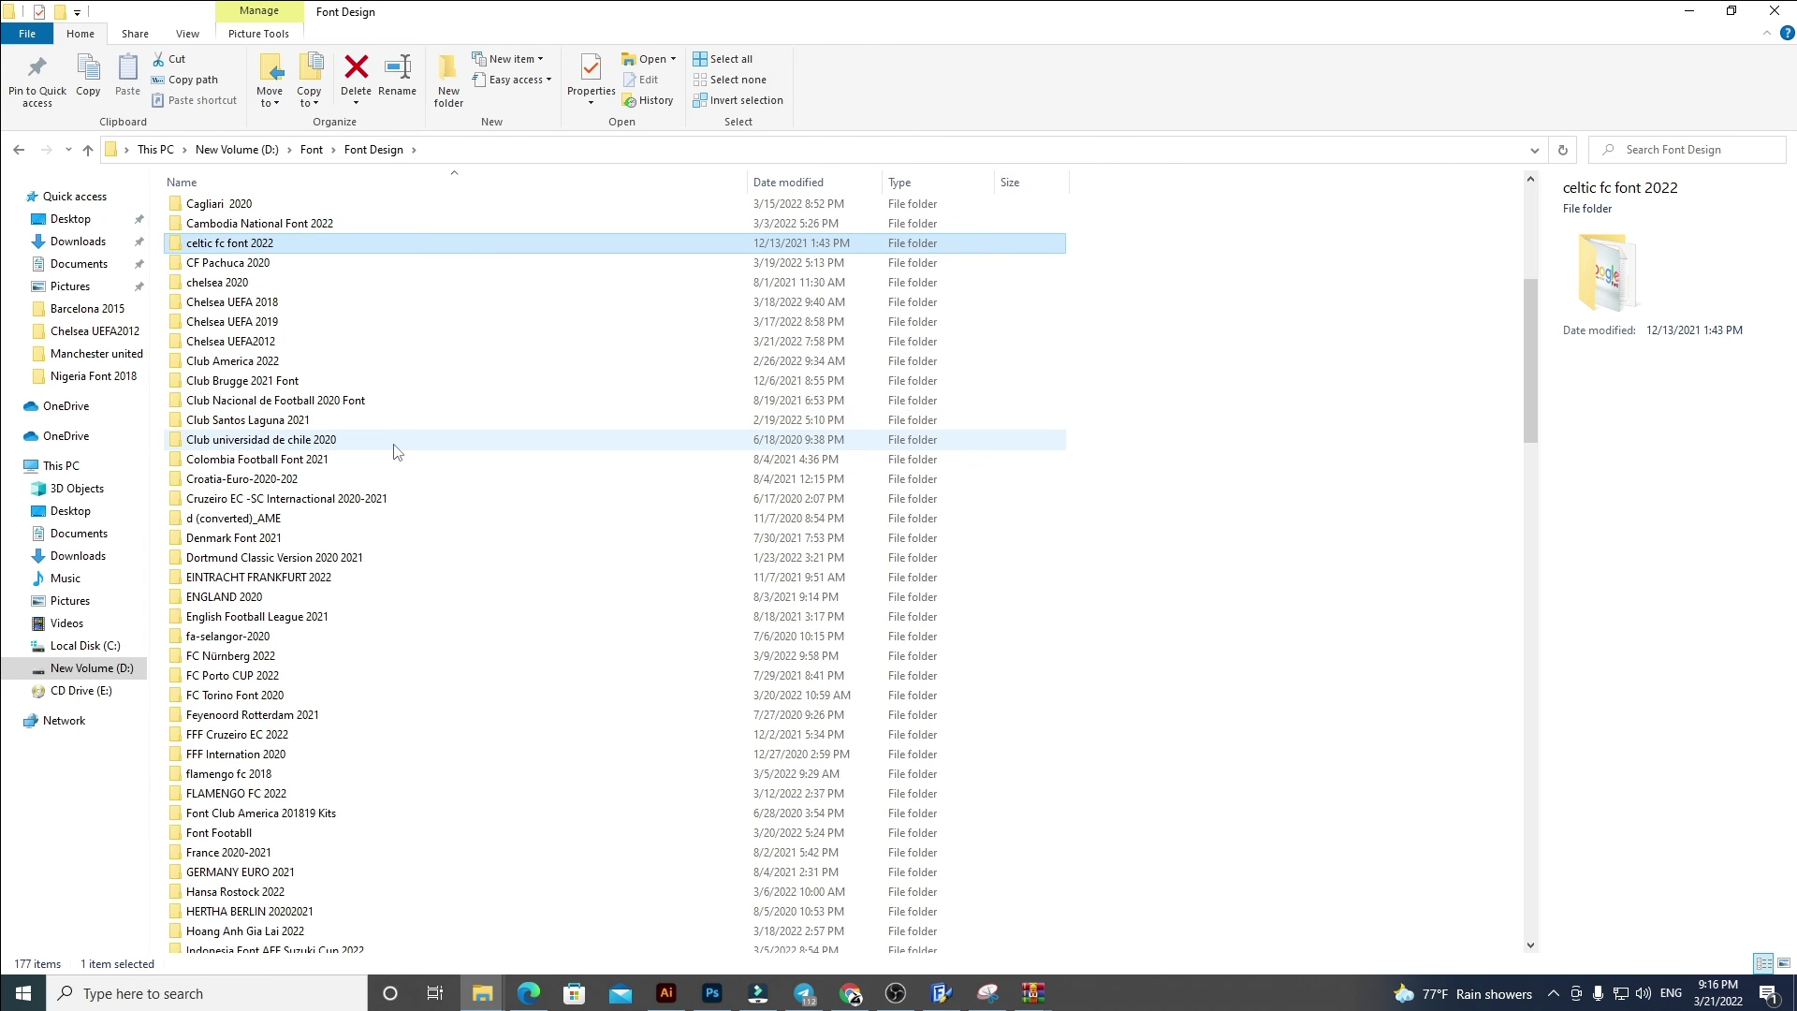
key(c)
key(c)
key(c)
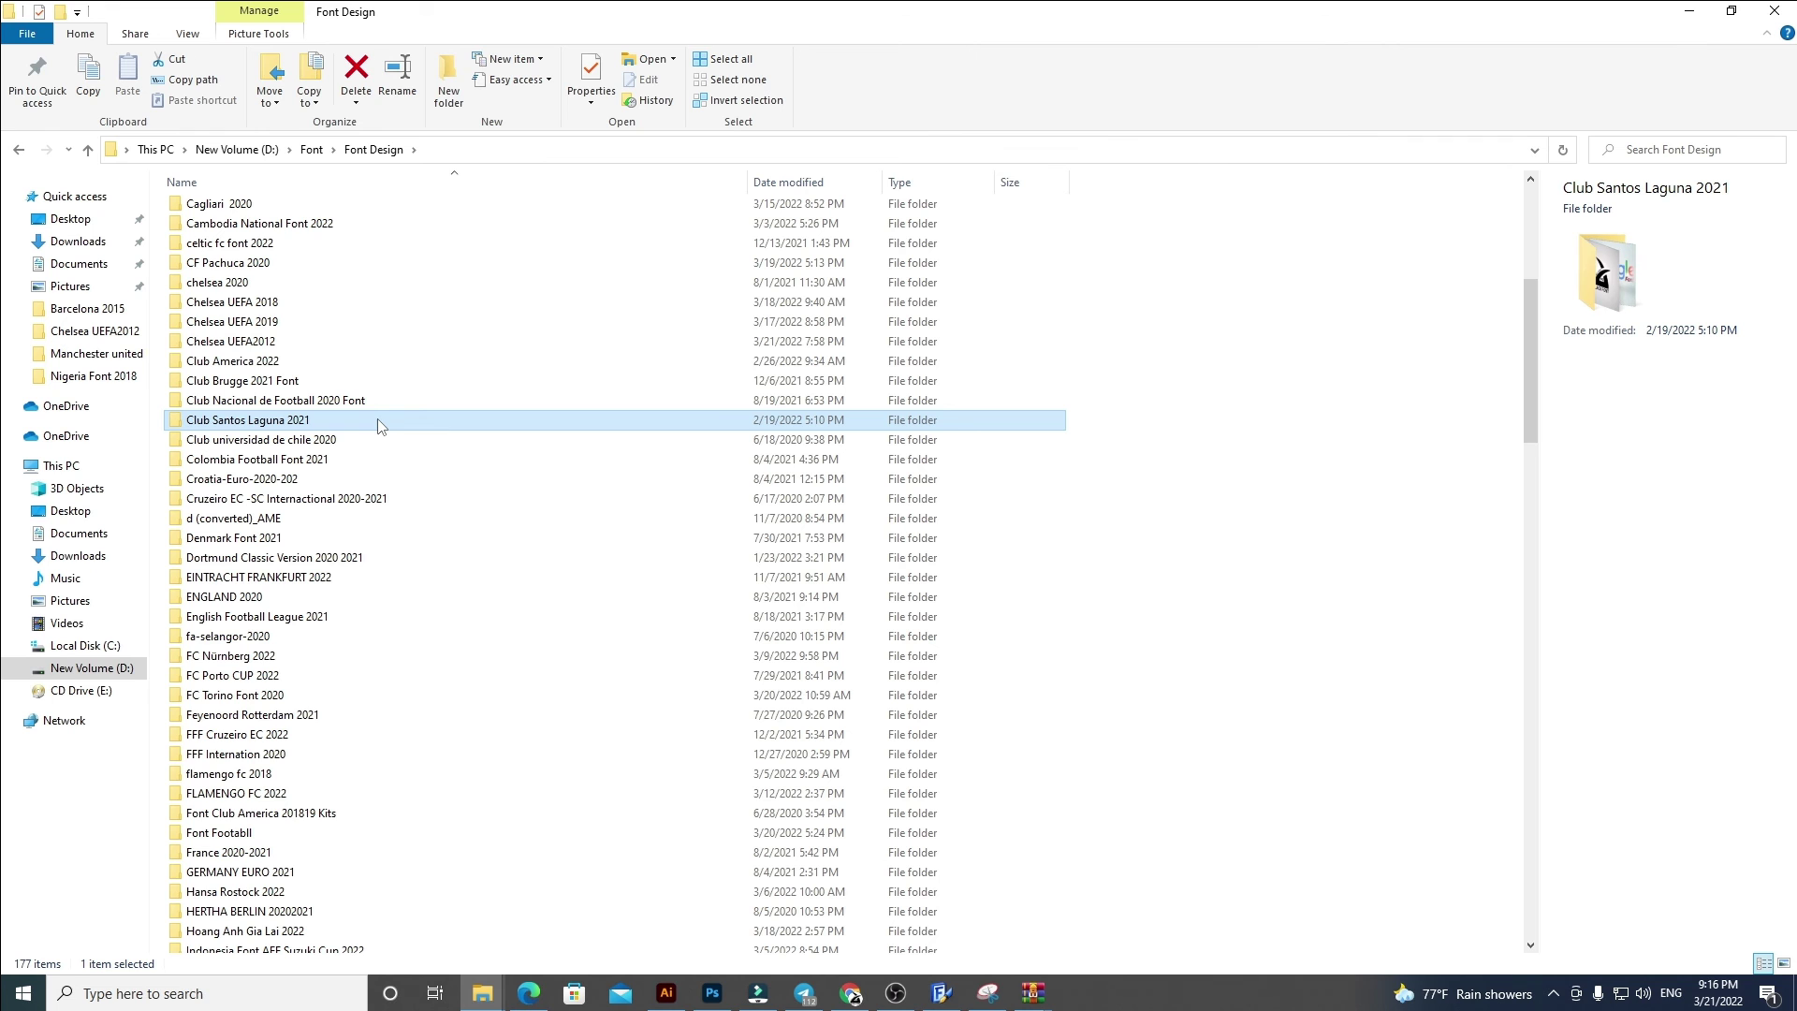
scroll(378, 426, up, 4)
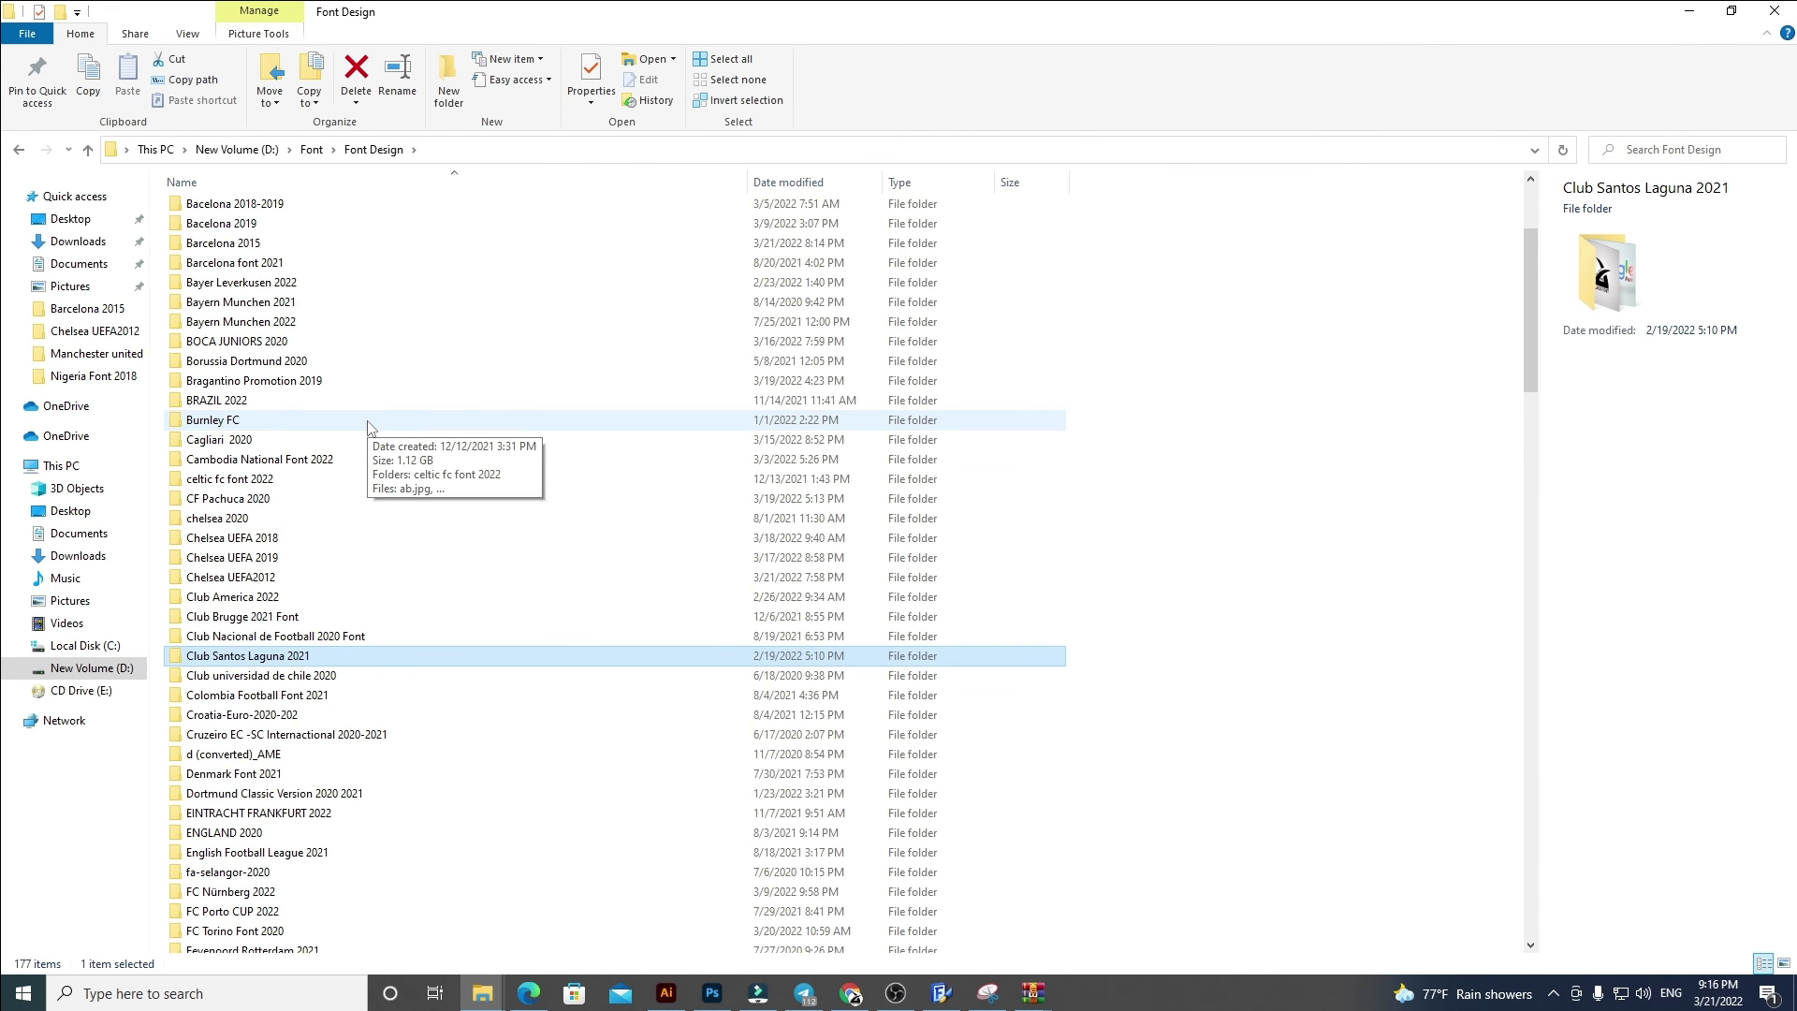
scroll(375, 440, down, 4)
click(667, 993)
click(672, 994)
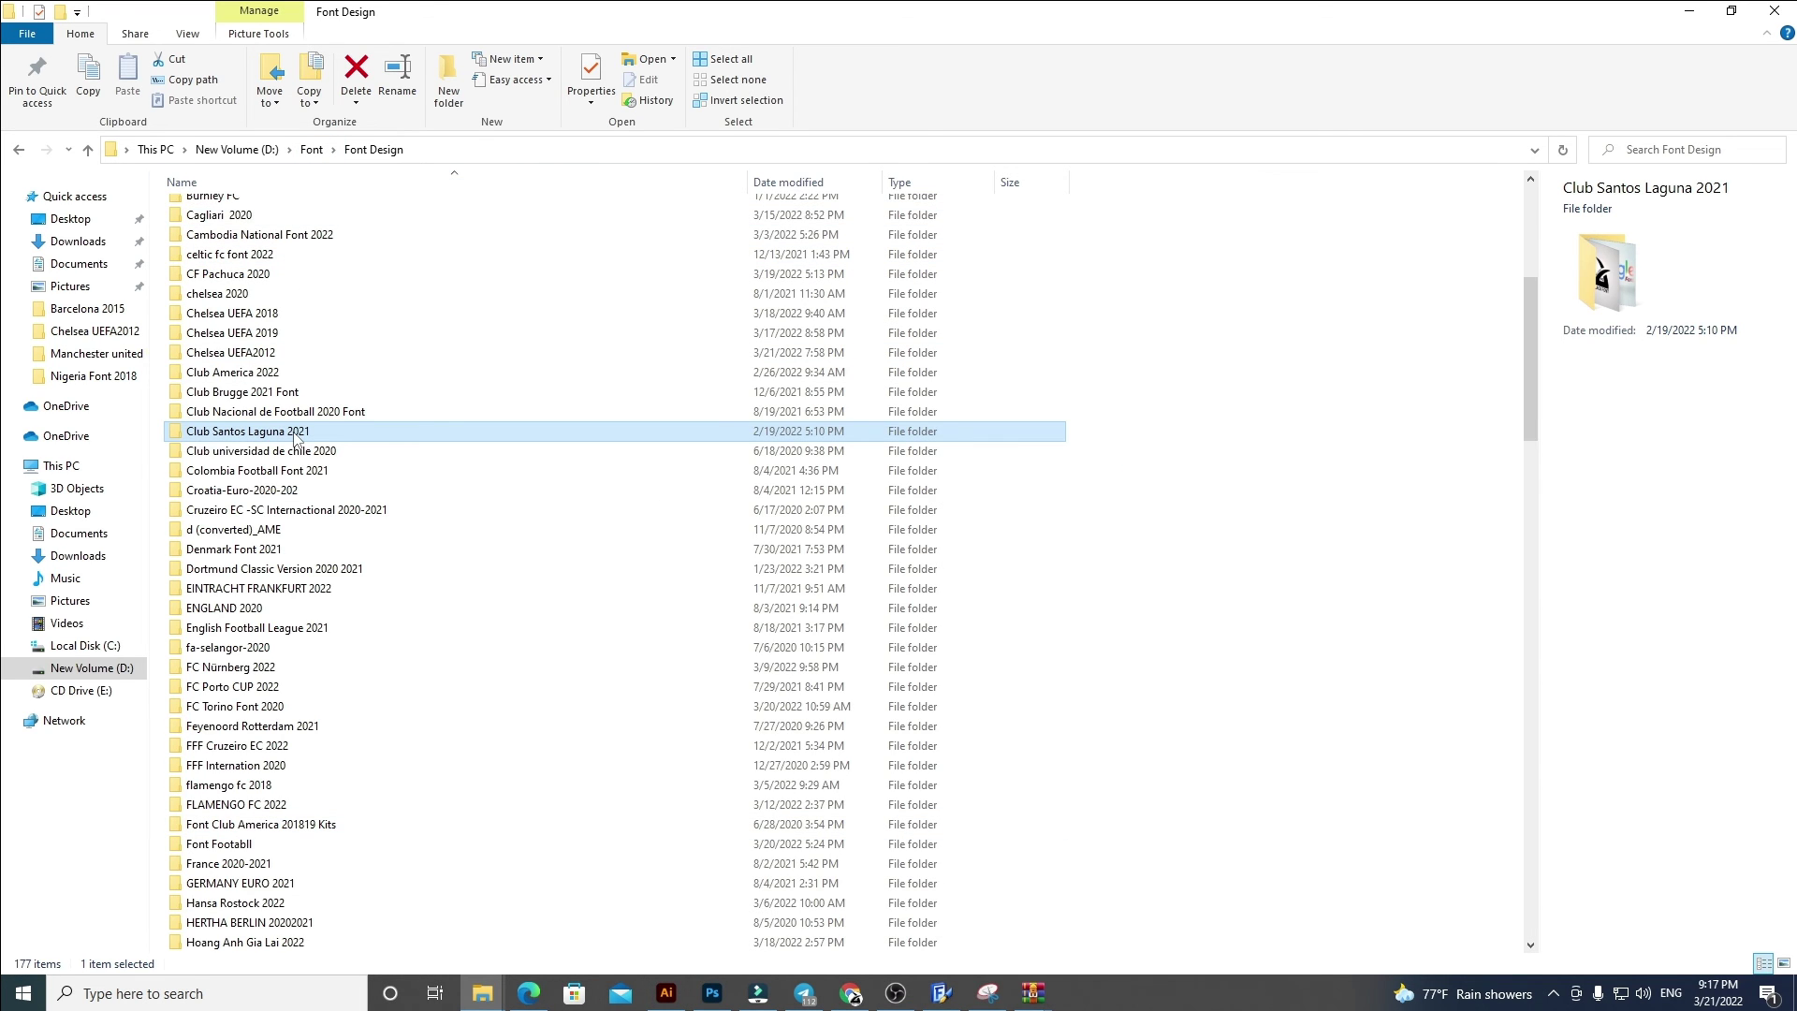
Step: Find and open the RSC Anderlecht 2022 folder inside Font Design
key(r)
key(r)
key(r)
key(r)
click(234, 335)
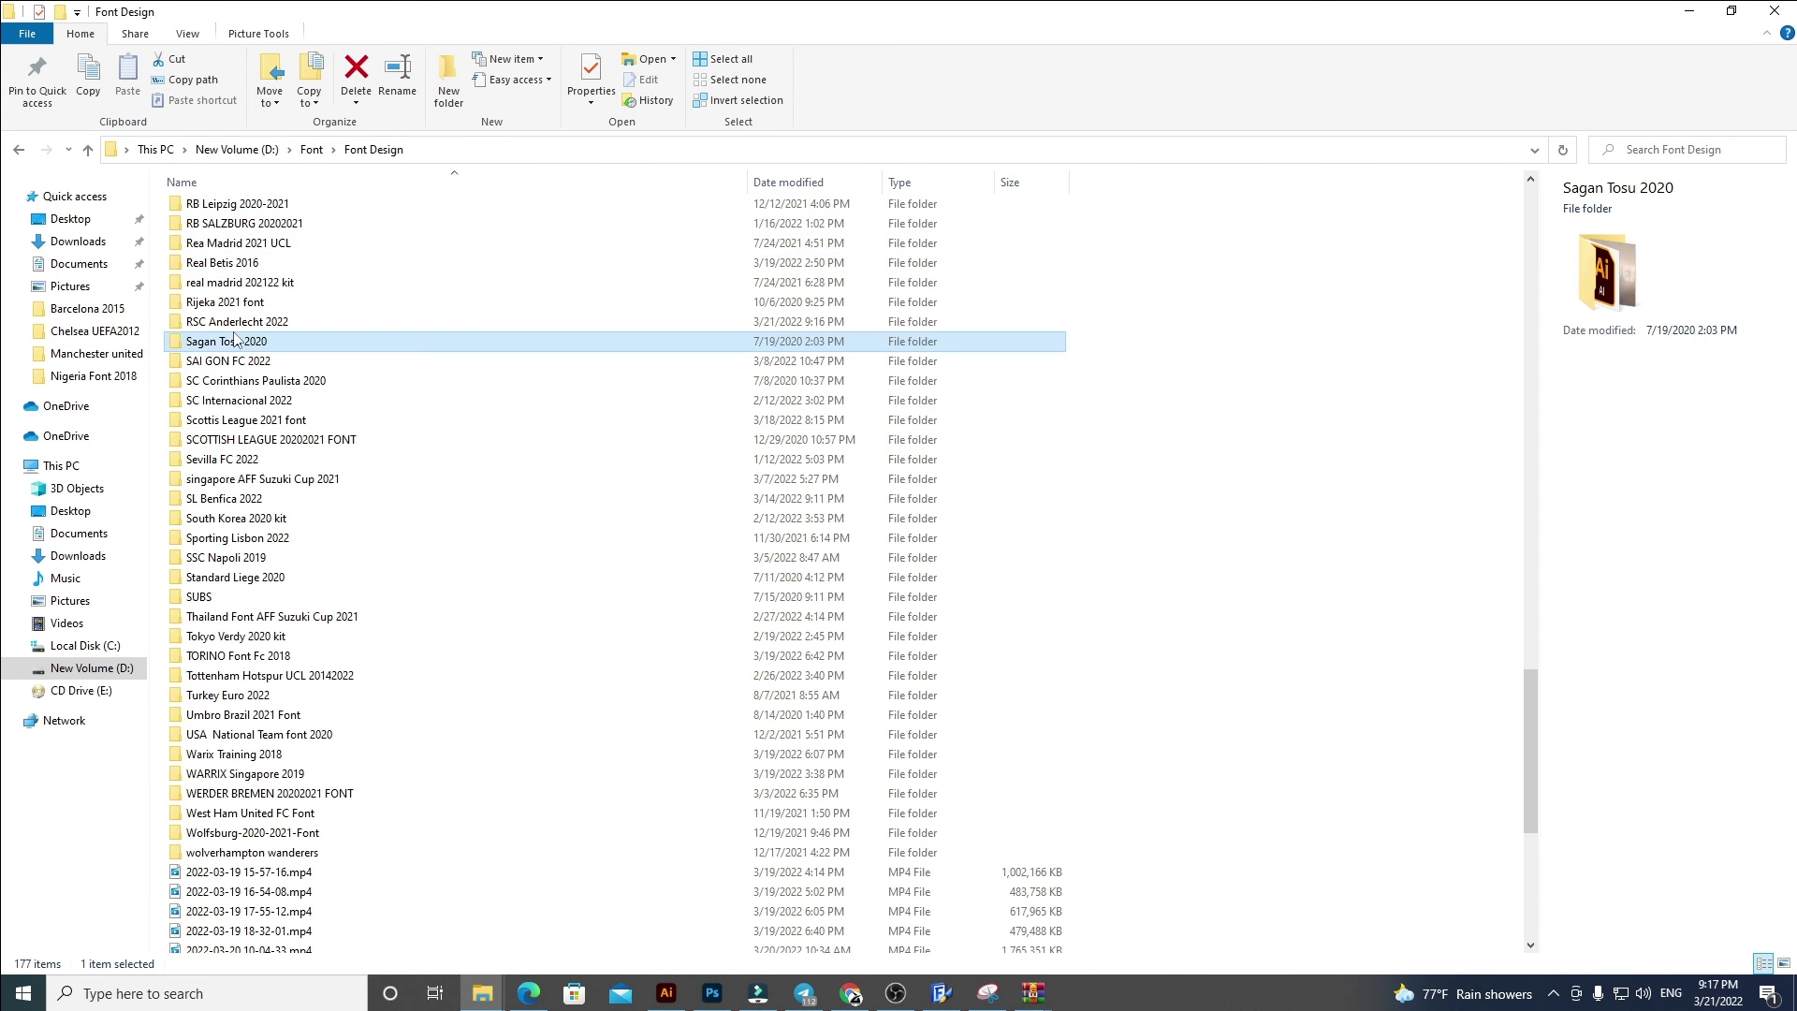
double_click(235, 341)
click(17, 152)
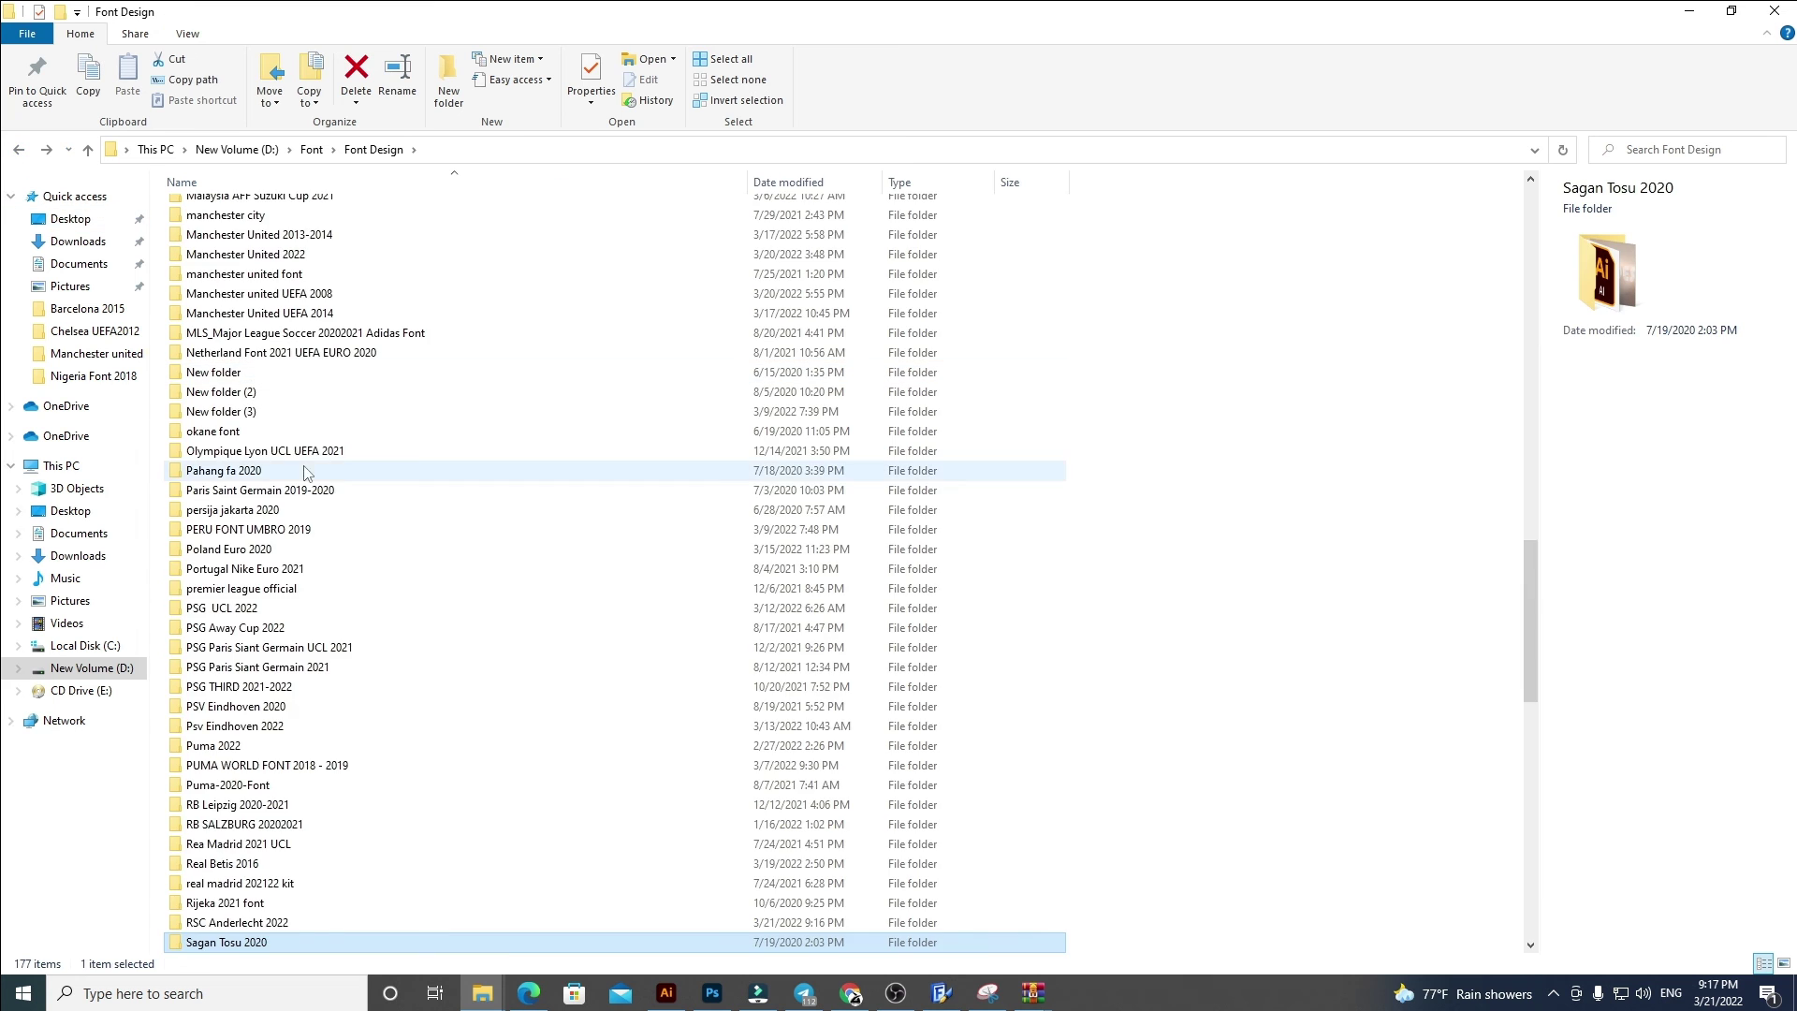
scroll(385, 473, down, 5)
double_click(238, 625)
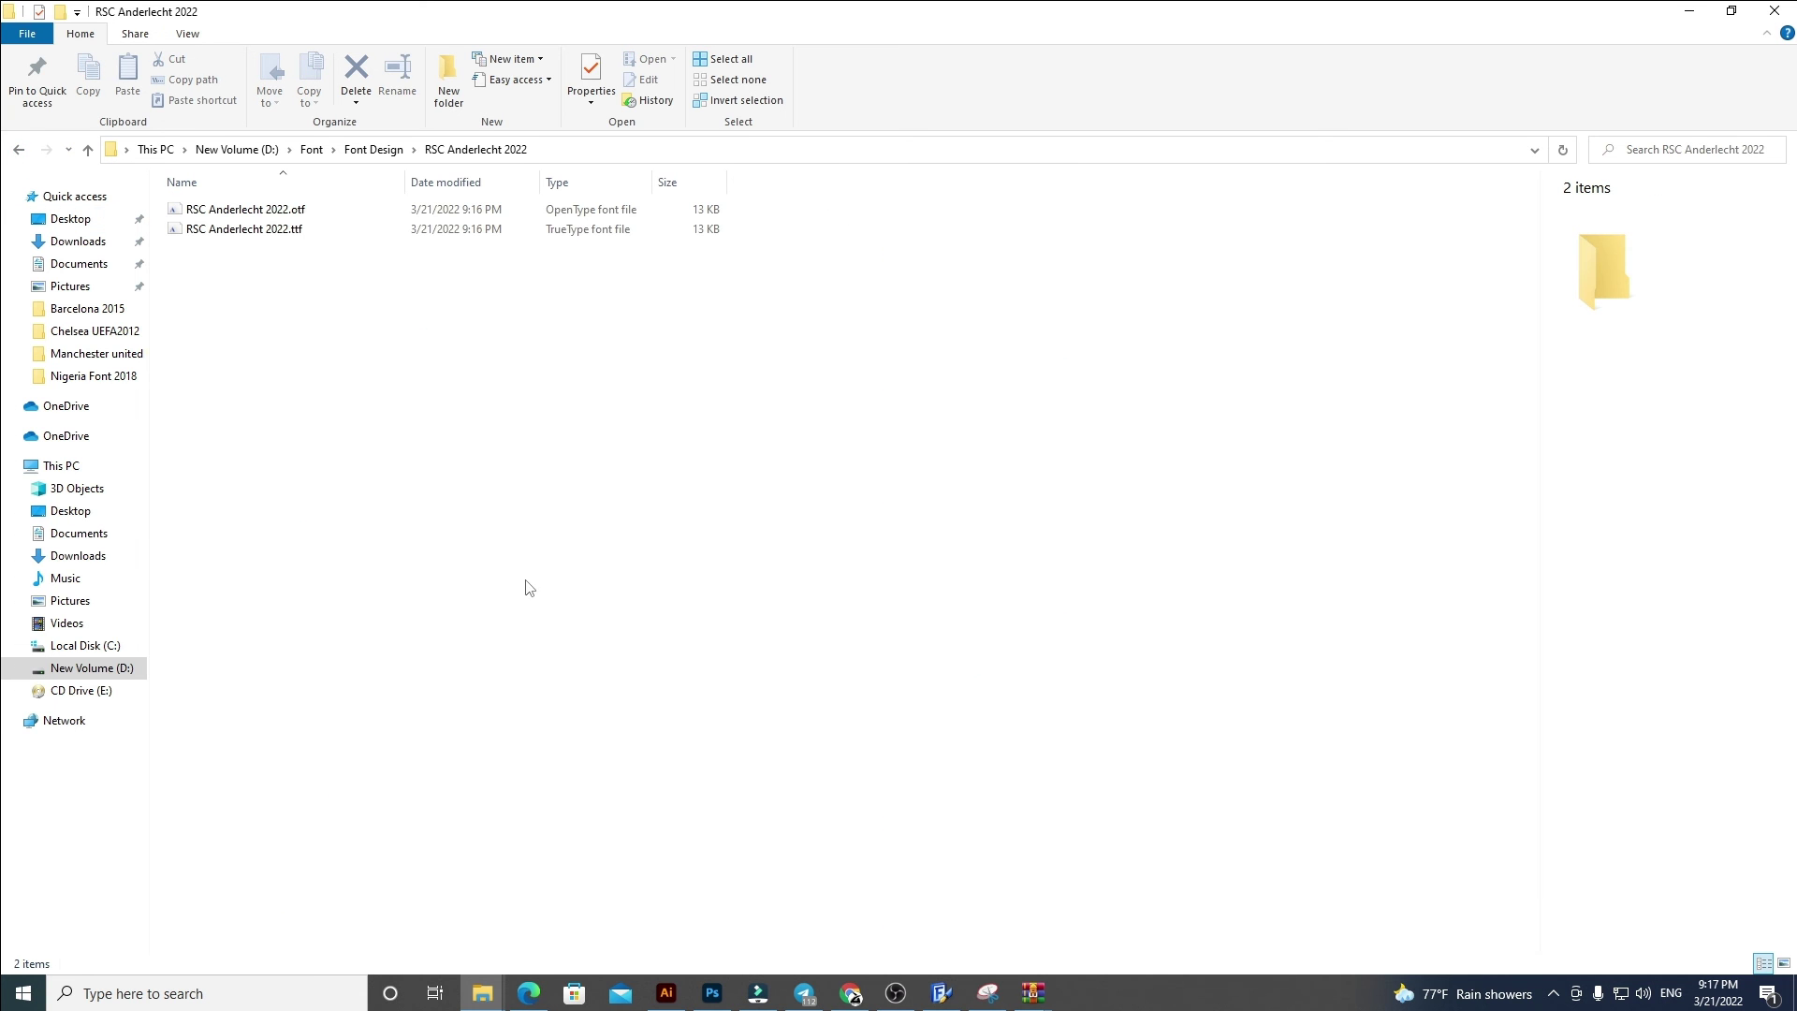
Step: Install the TrueType font RSC Anderlecht 2022.ttf on the system and close its preview
double_click(265, 230)
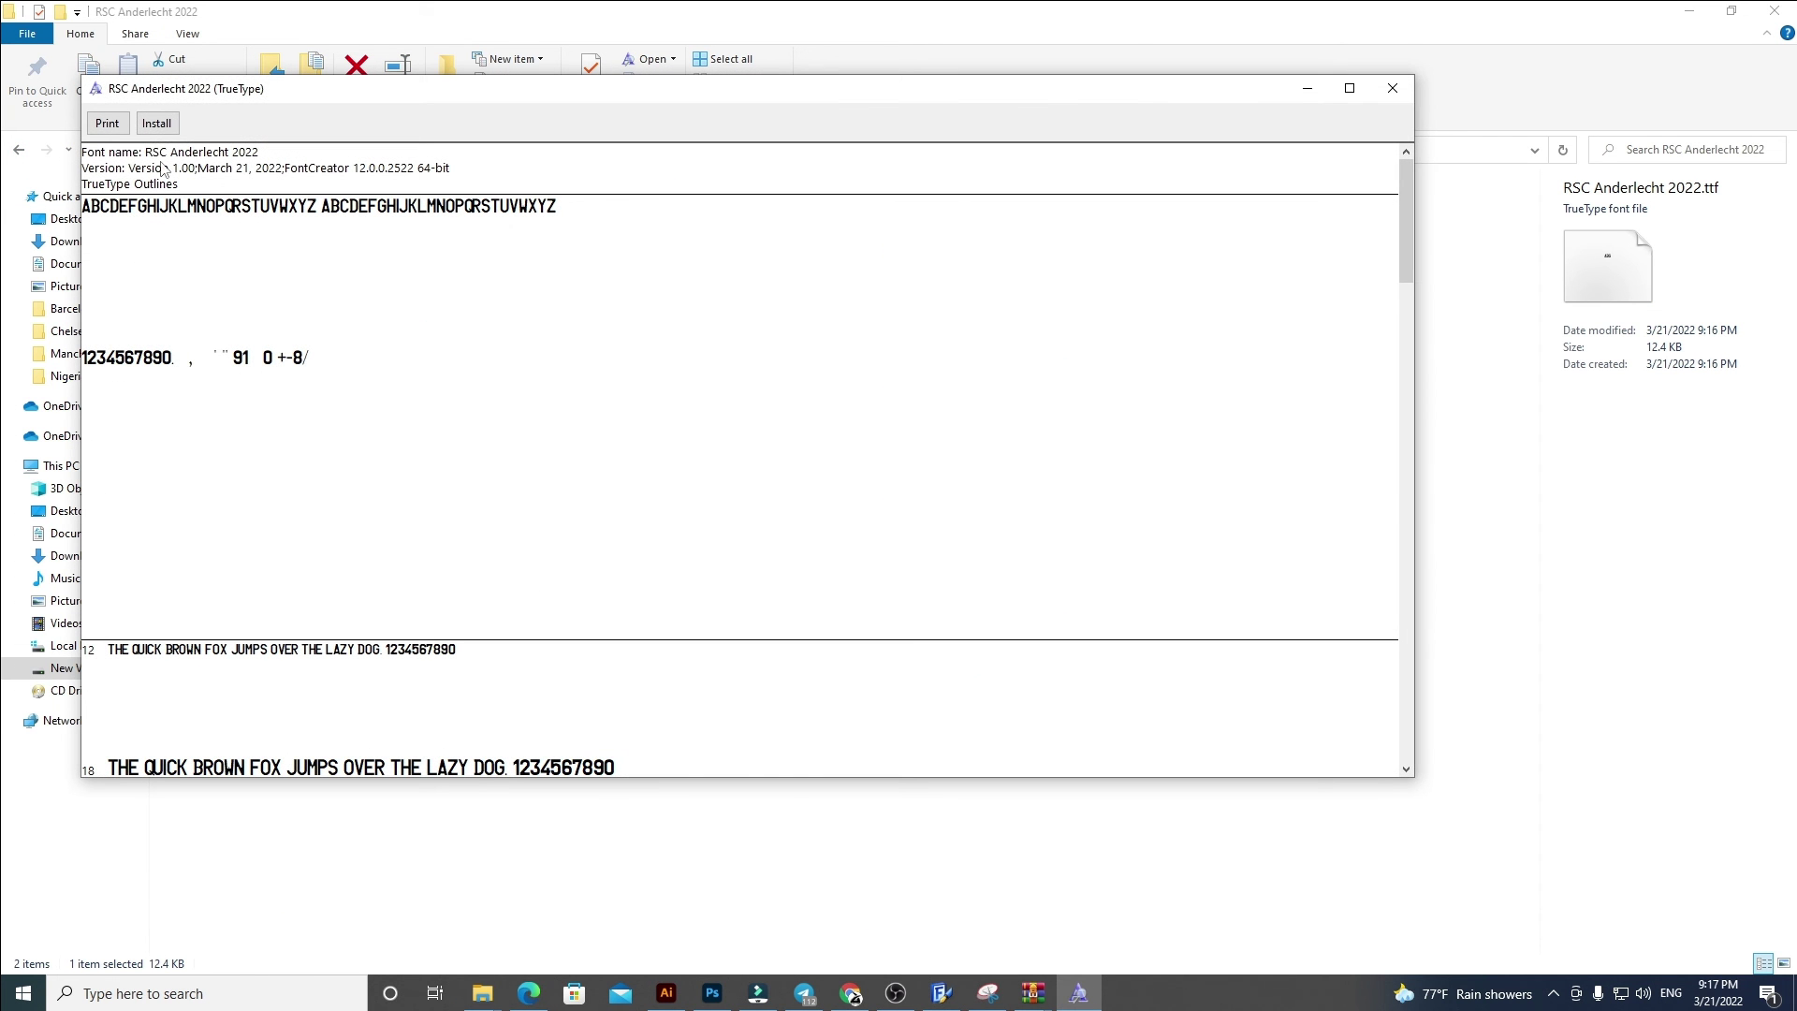
click(156, 123)
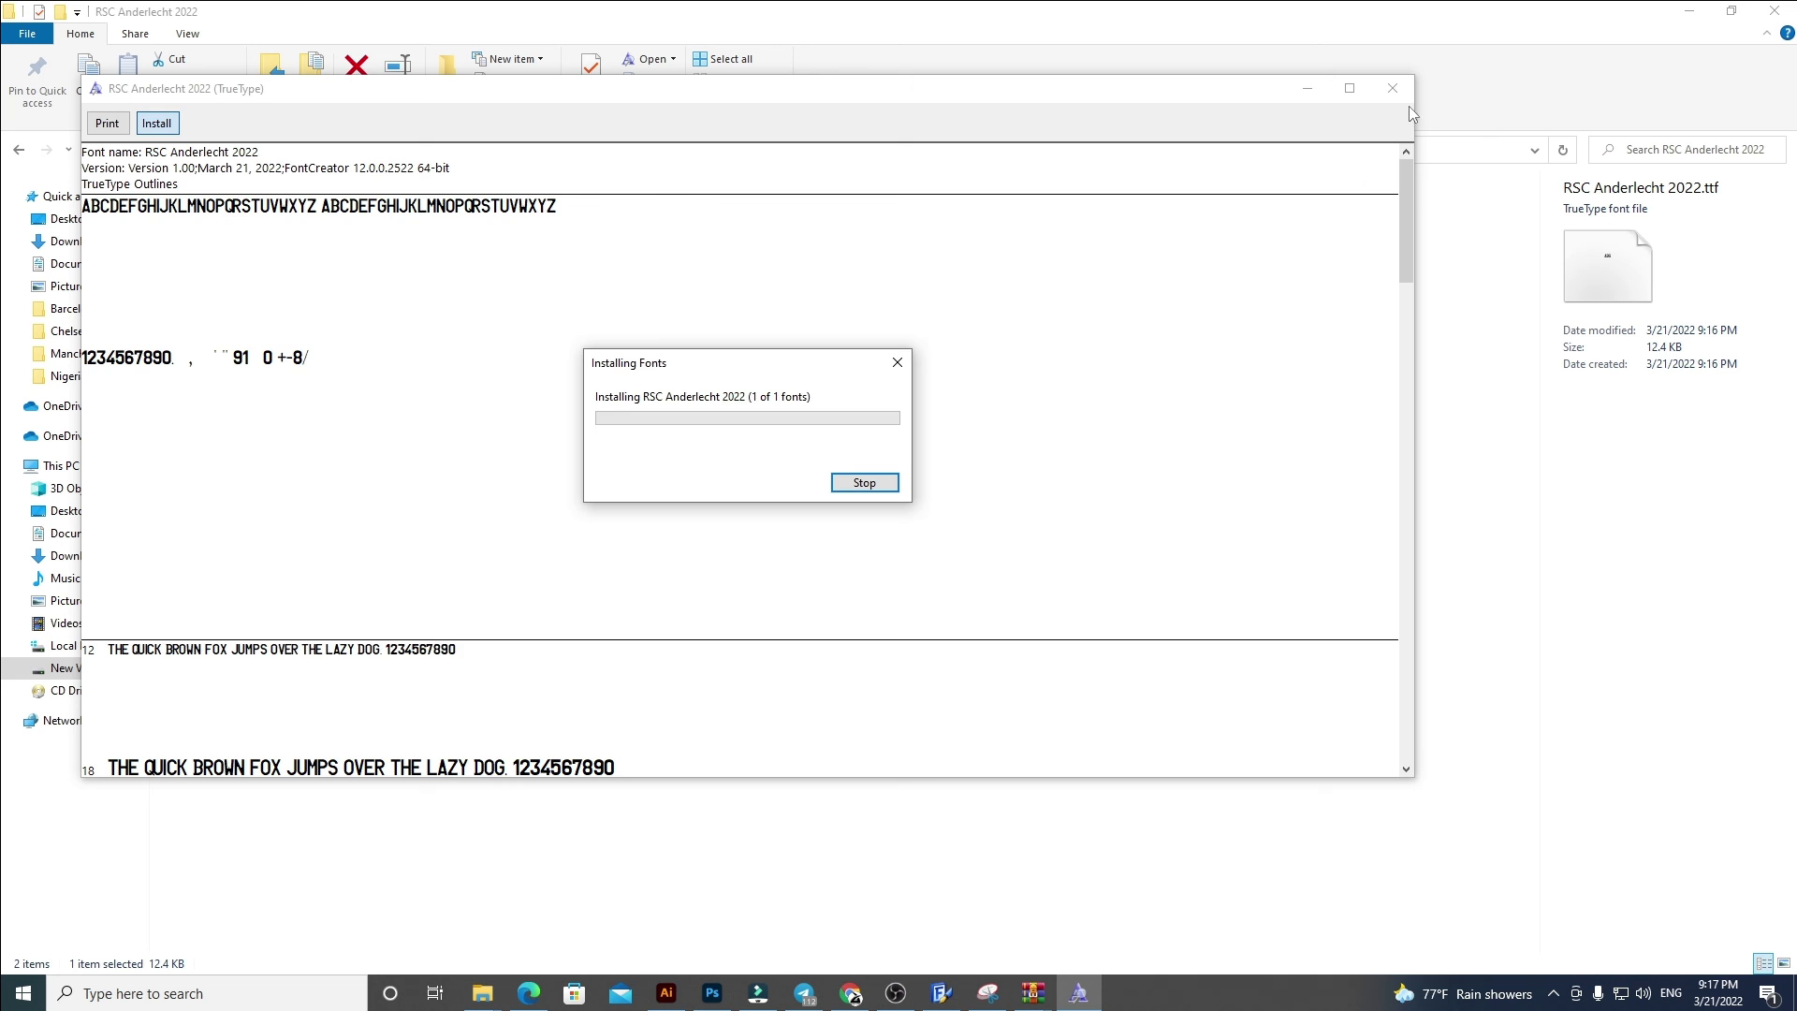
click(1393, 88)
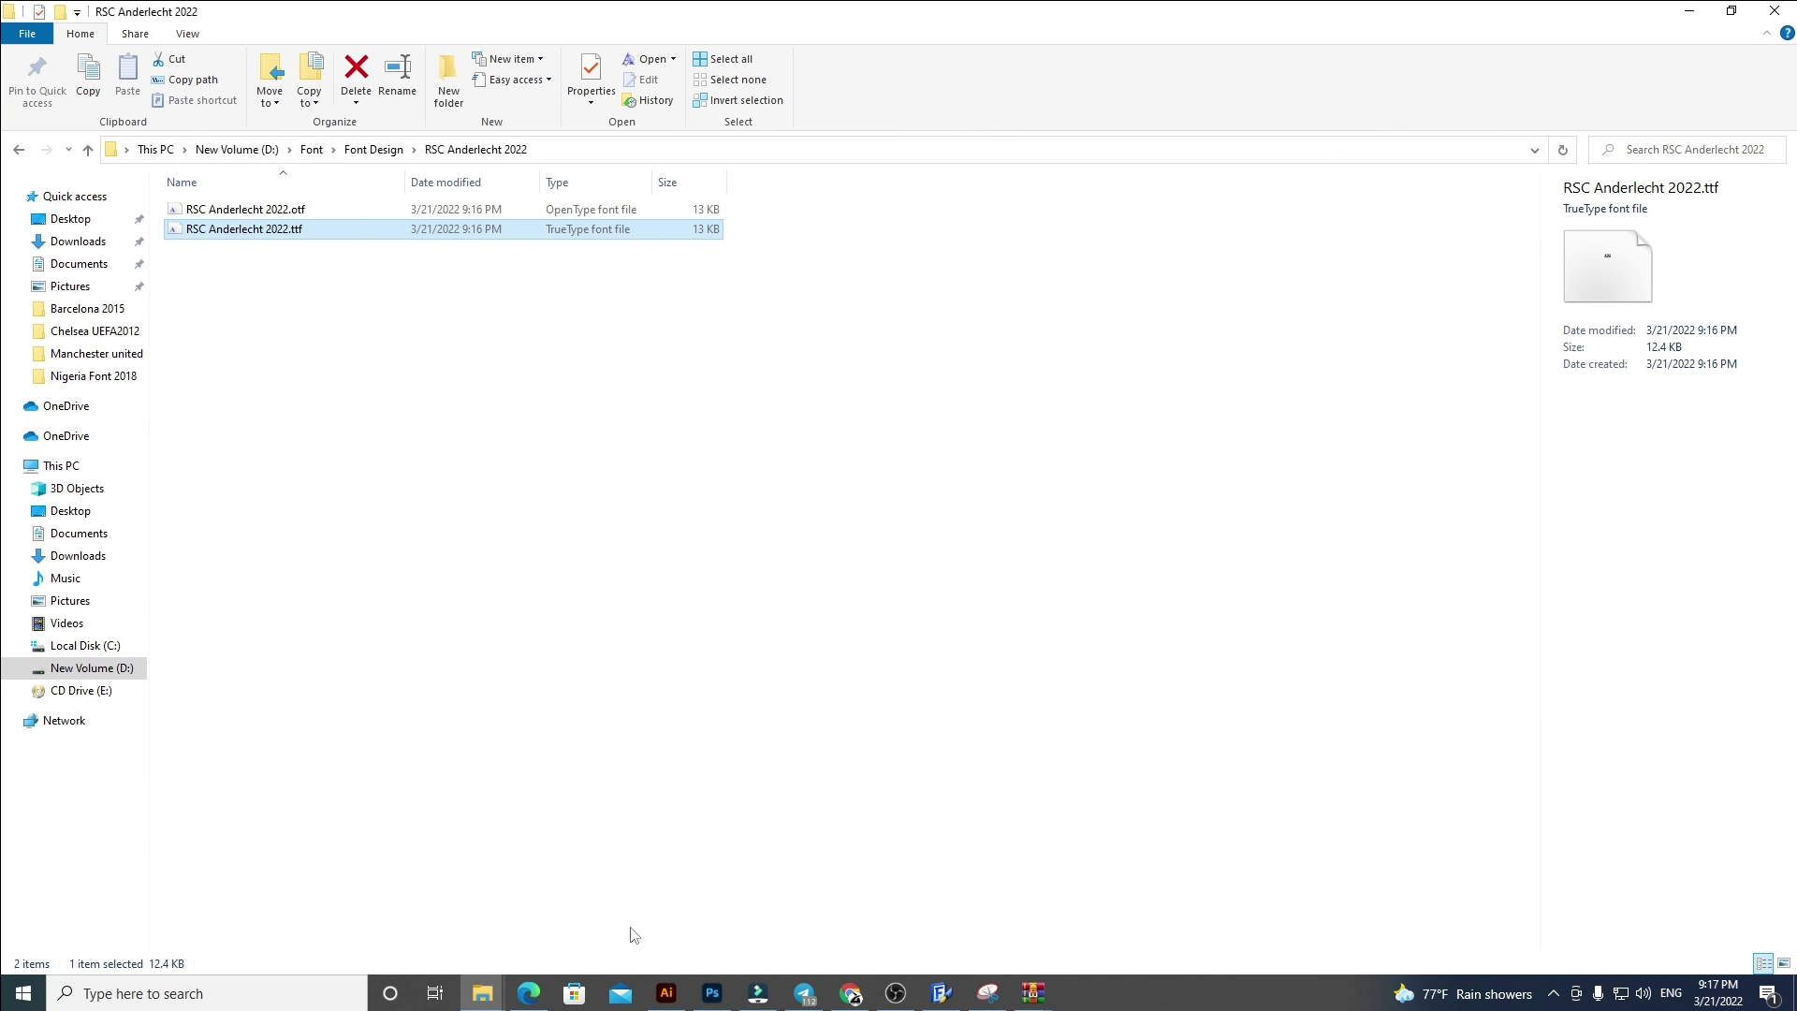
Step: Switch to Illustrator and set the selected title text's font to RSC Anderlecht 2022
click(667, 992)
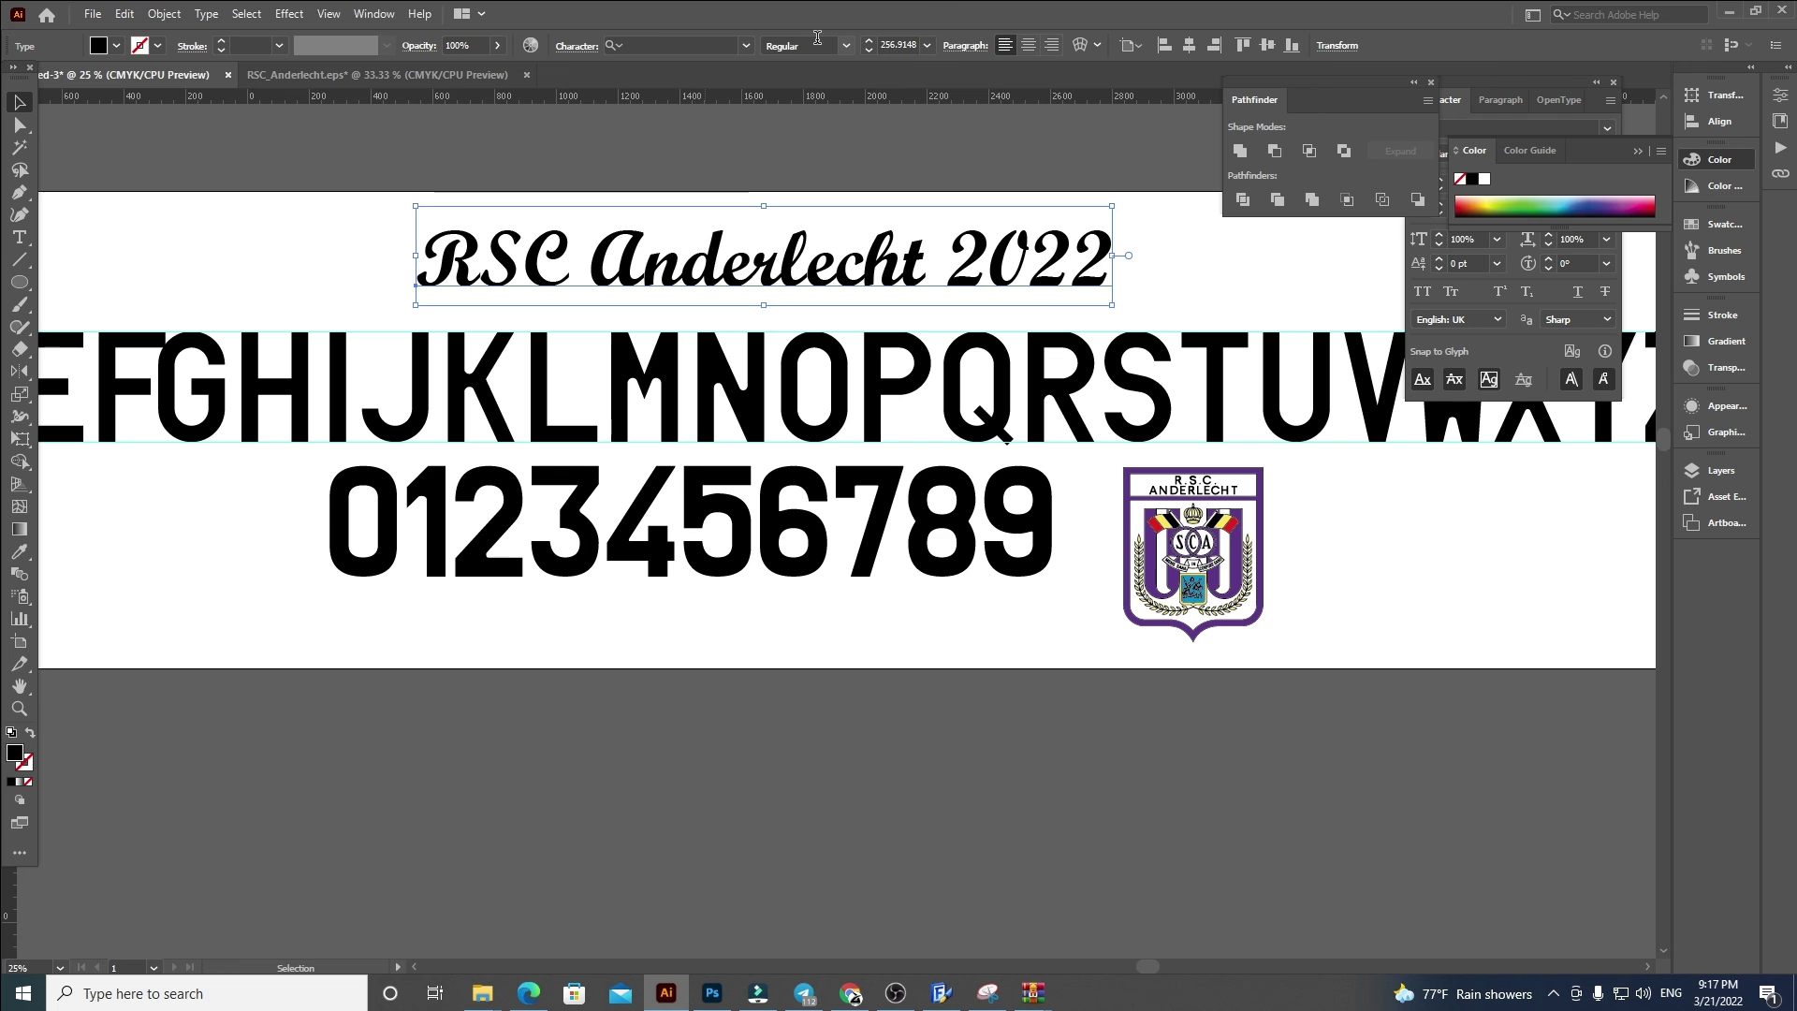
click(676, 45)
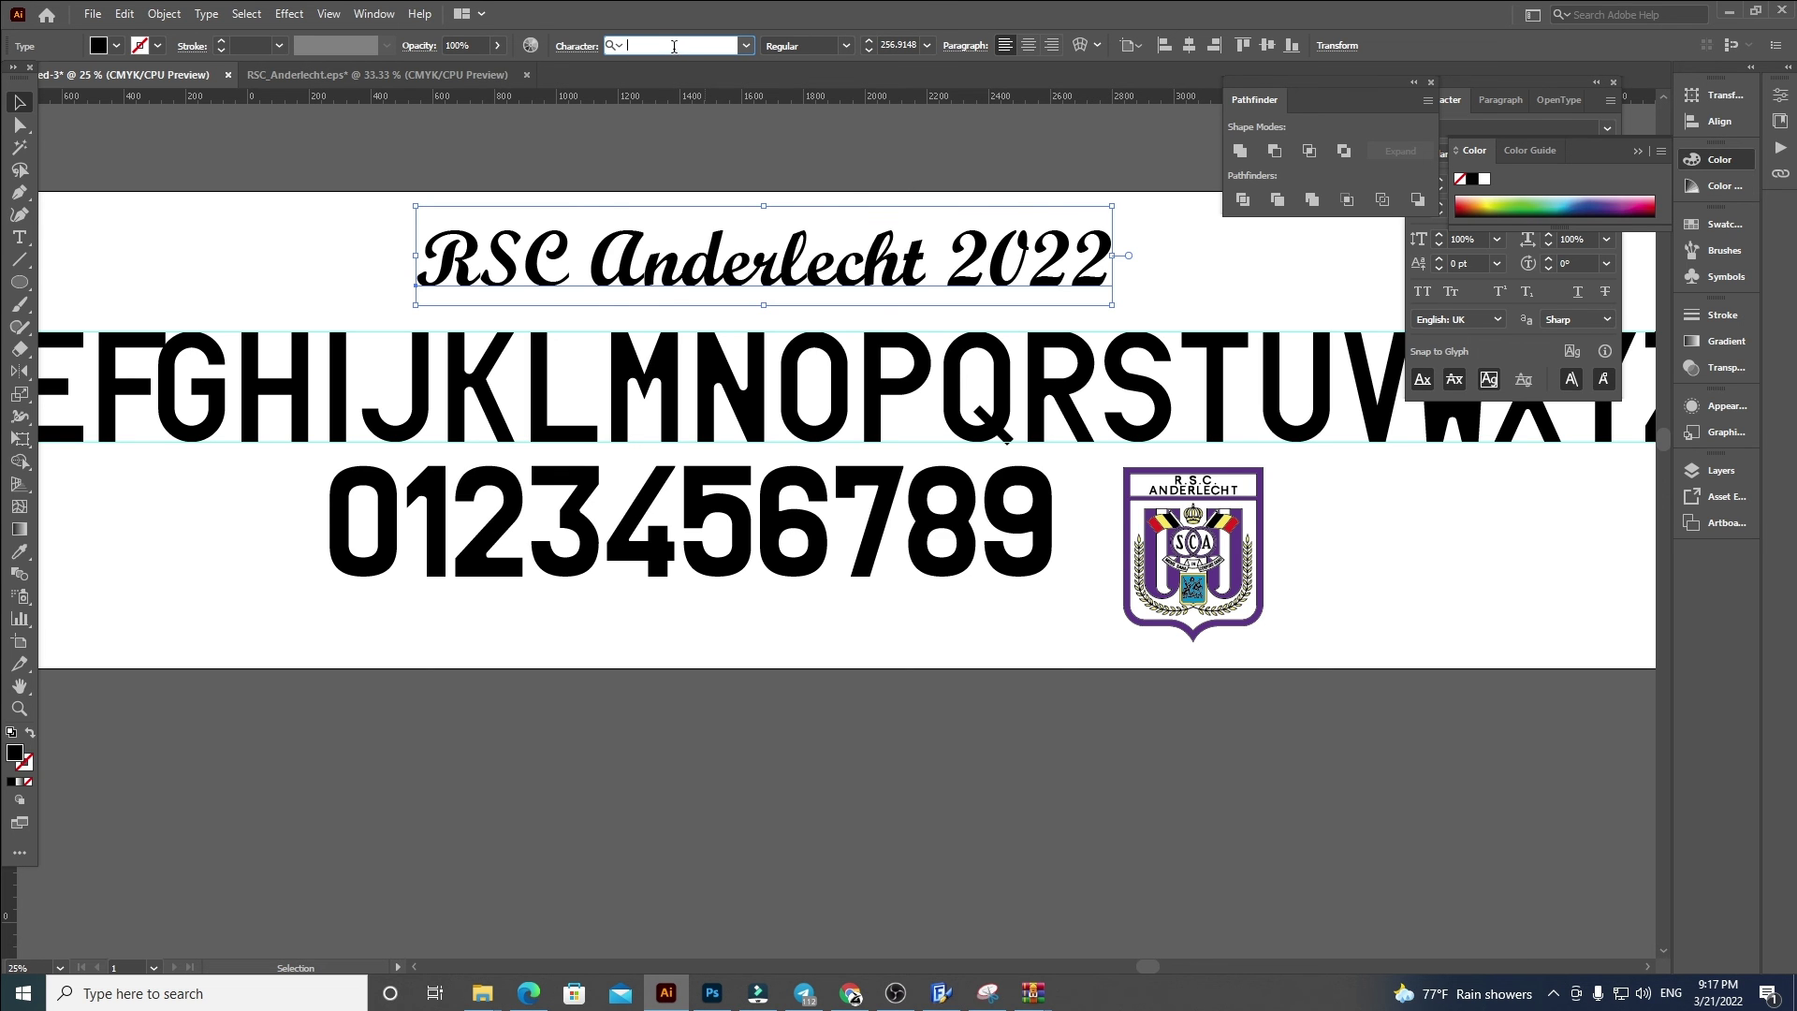
text(rs)
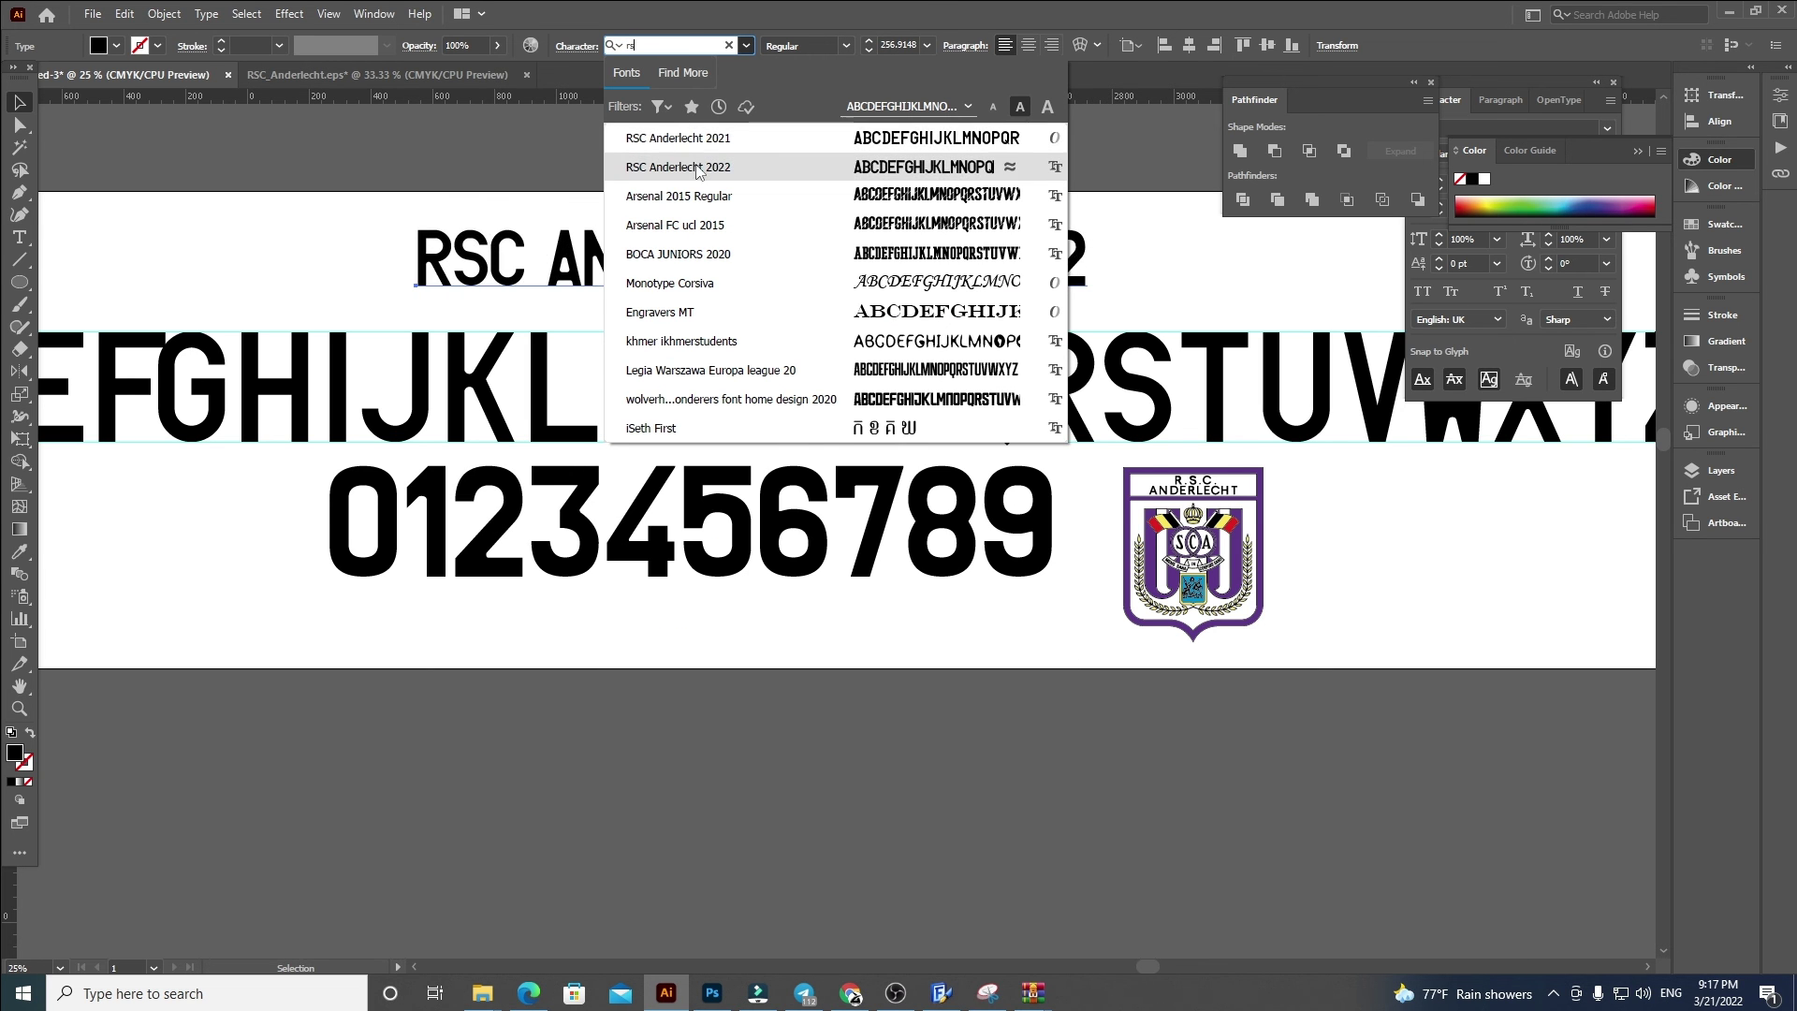
click(693, 167)
Step: Deselect the title and examine the whole artboard with the title, alphabet, digits and club crest
scroll(998, 245, up, 1)
drag(875, 268, 693, 269)
scroll(794, 283, down, 1)
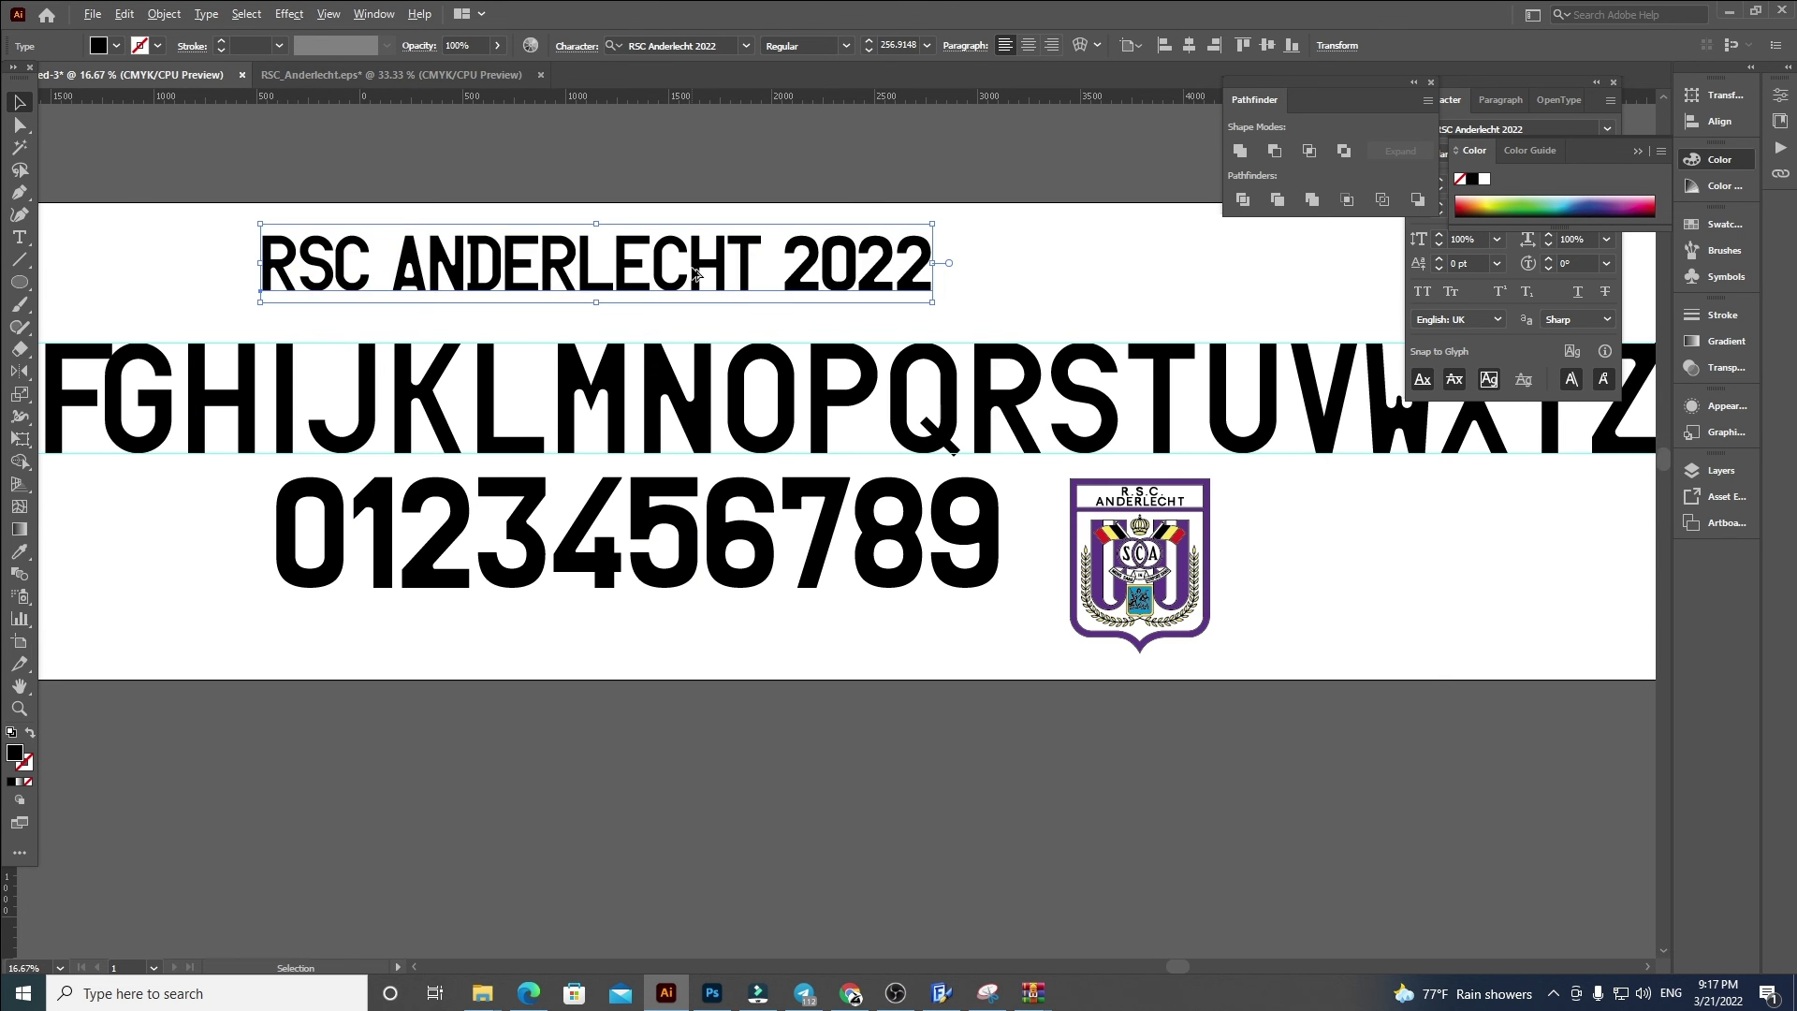
scroll(695, 267, down, 1)
click(1088, 702)
drag(1090, 707, 1202, 780)
drag(1111, 742, 1125, 797)
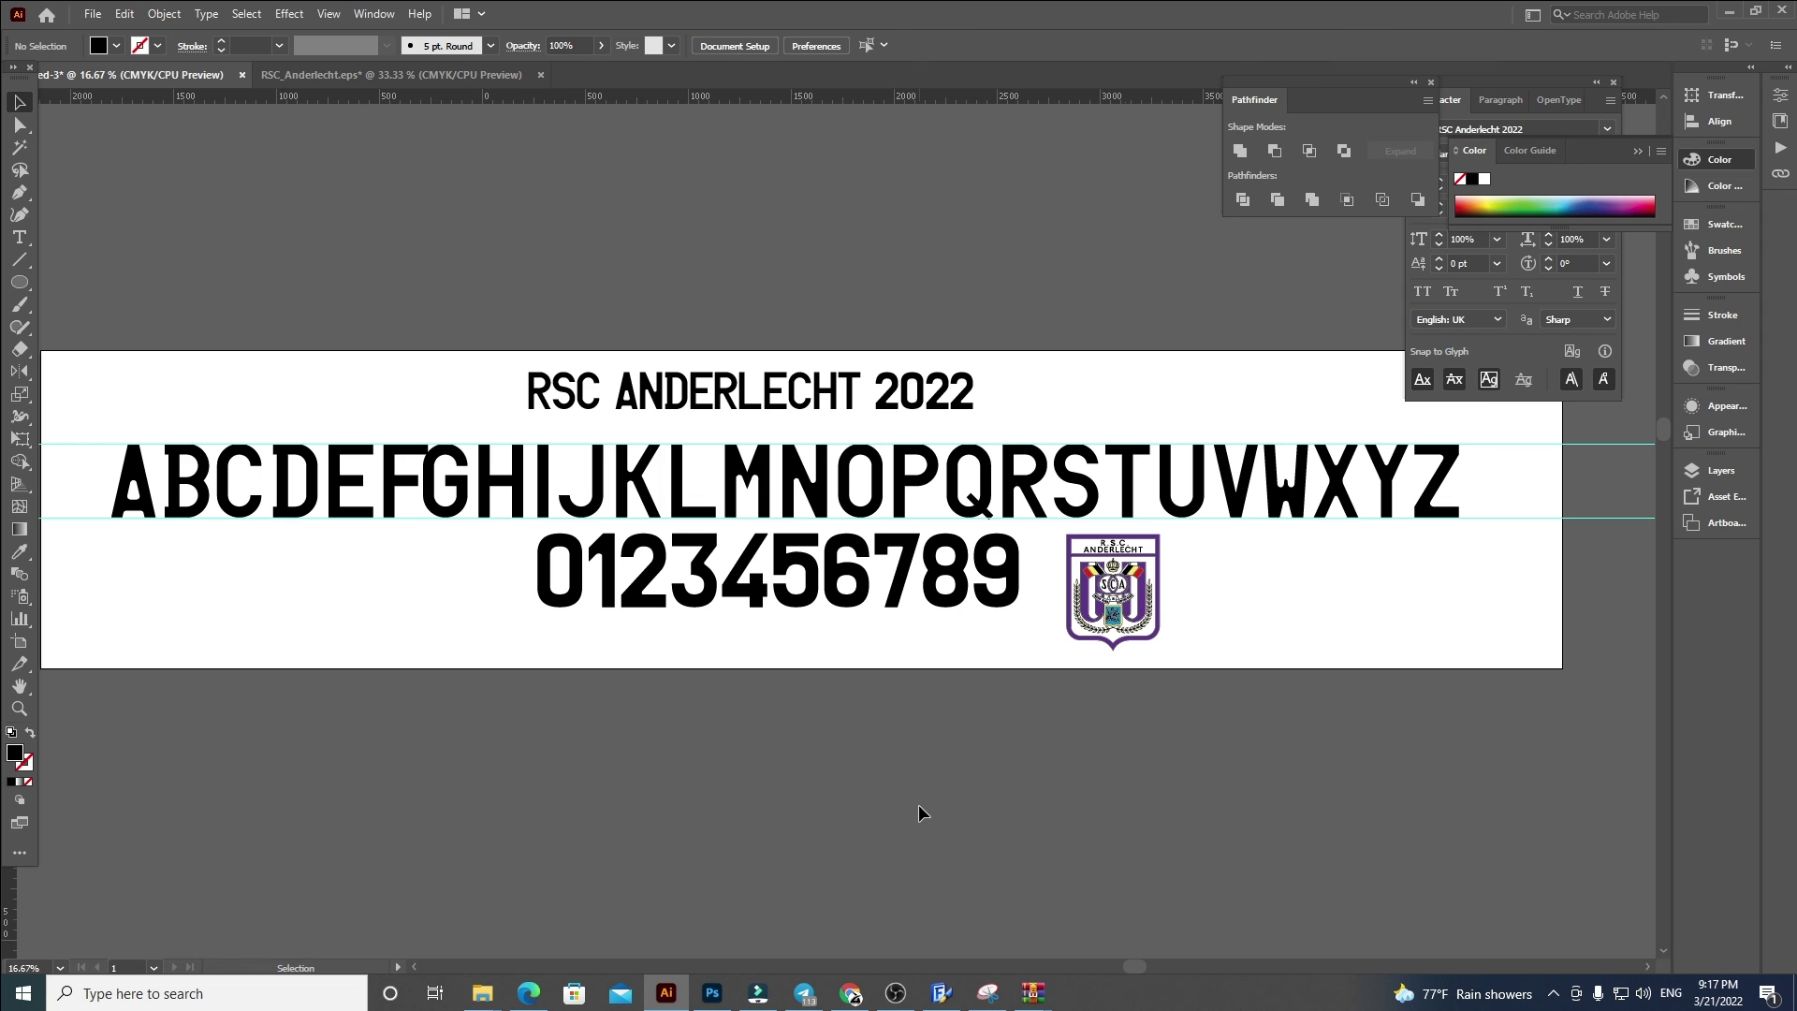
click(896, 993)
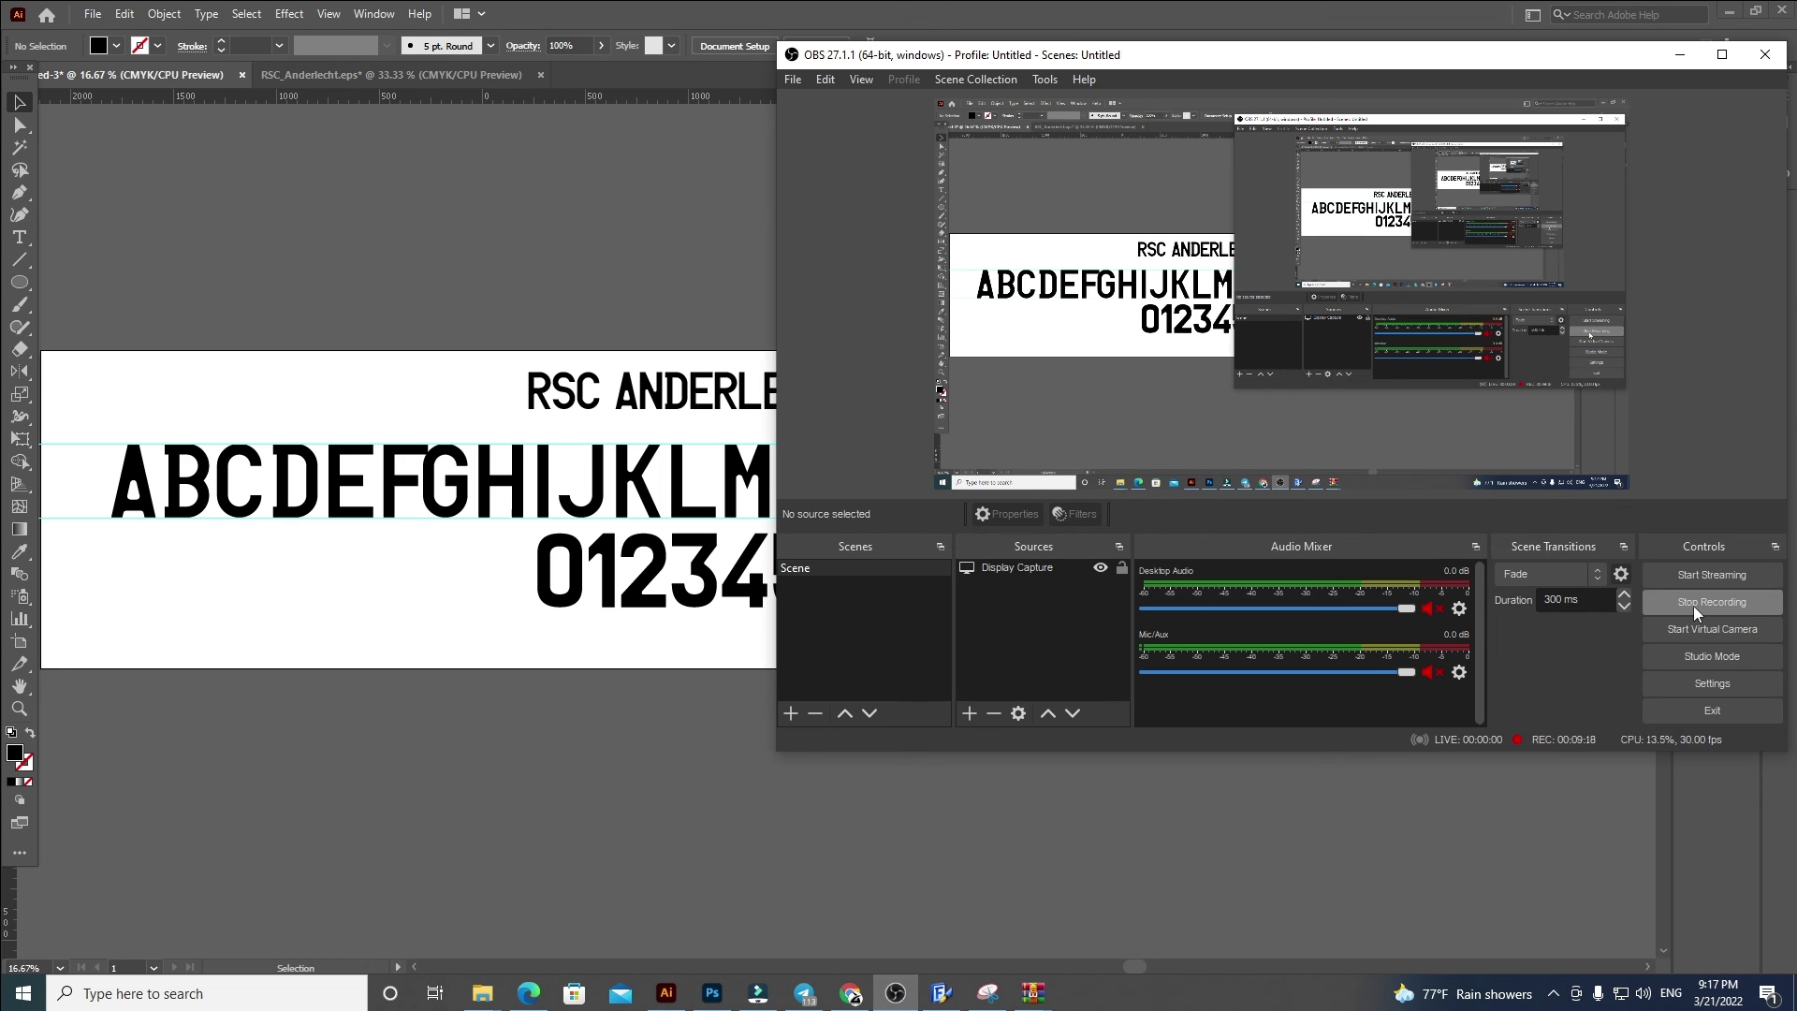
click(1693, 605)
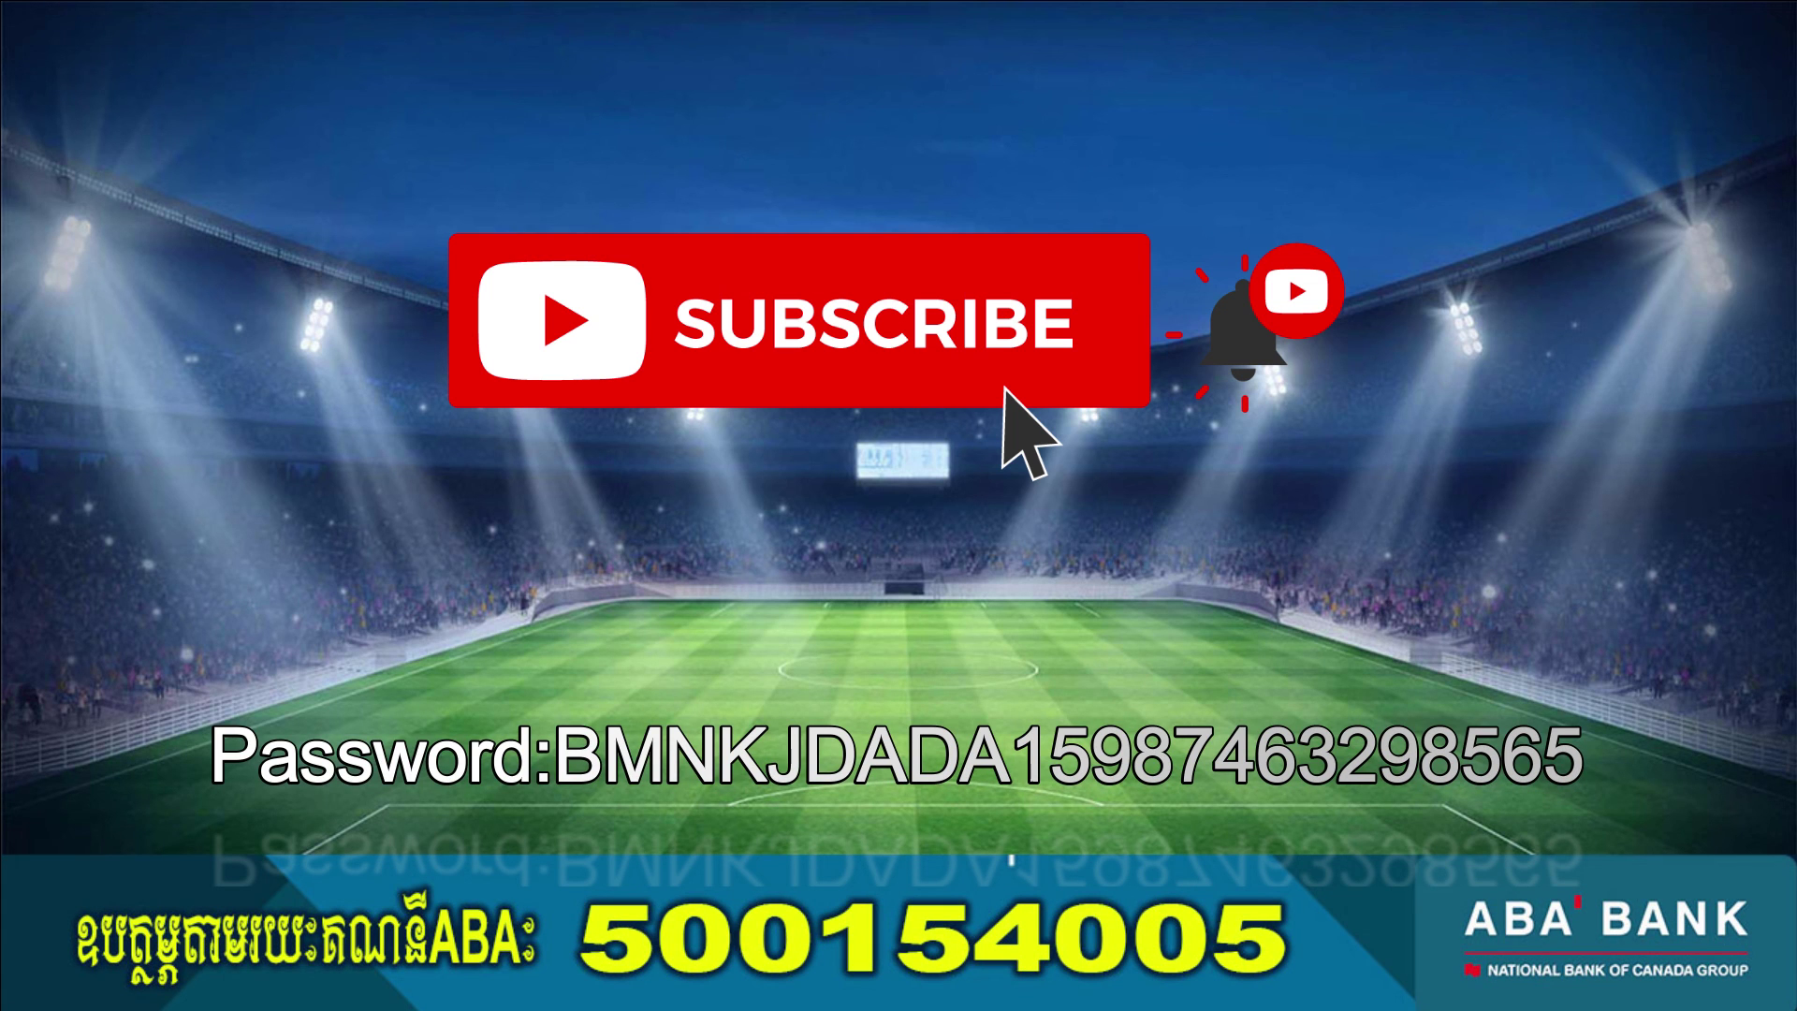